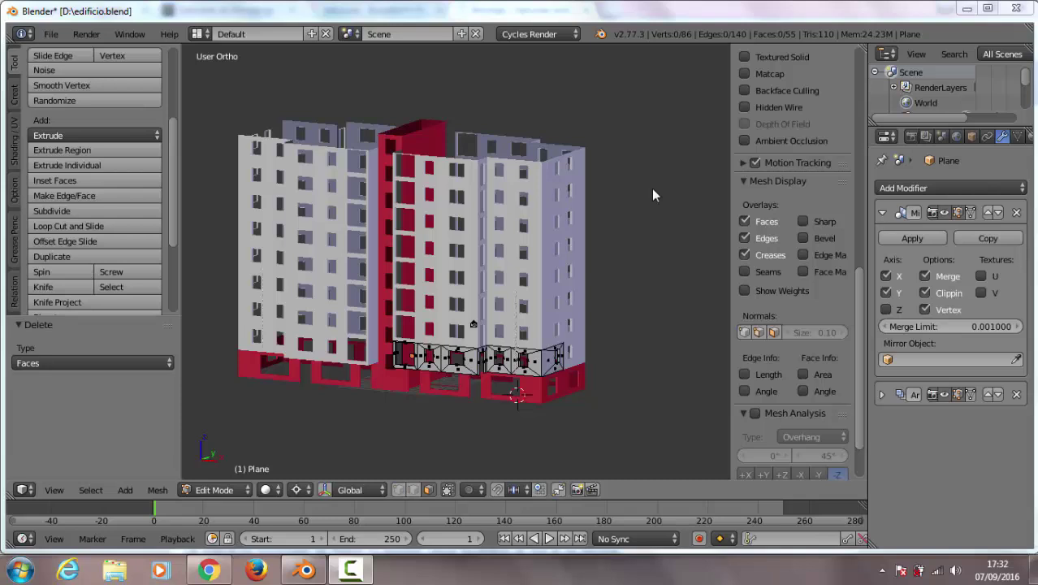
Move the building's lower-right balcony face back to its original place and return to Object Mode
right_click(555, 362)
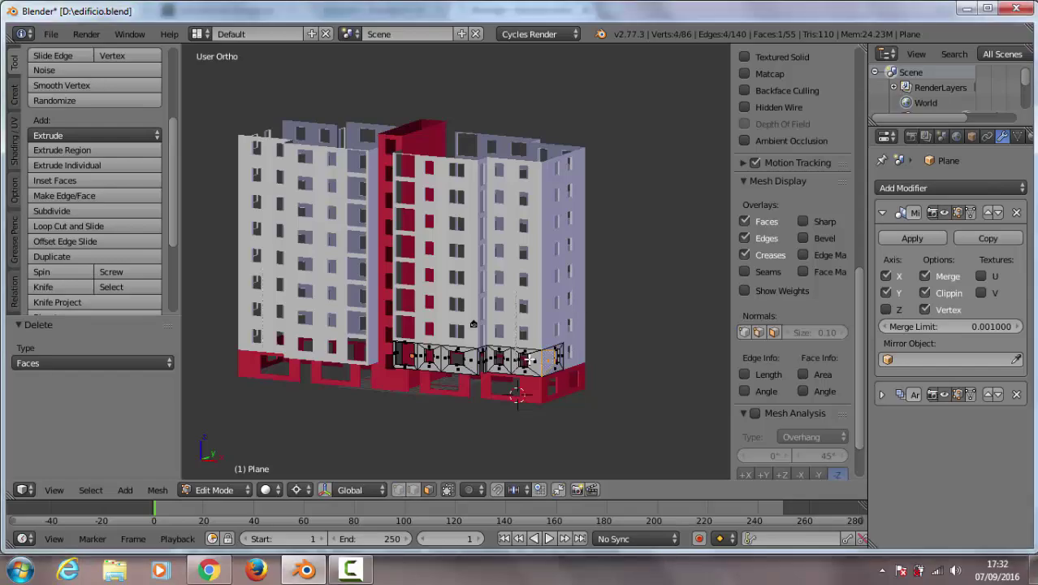
key(g)
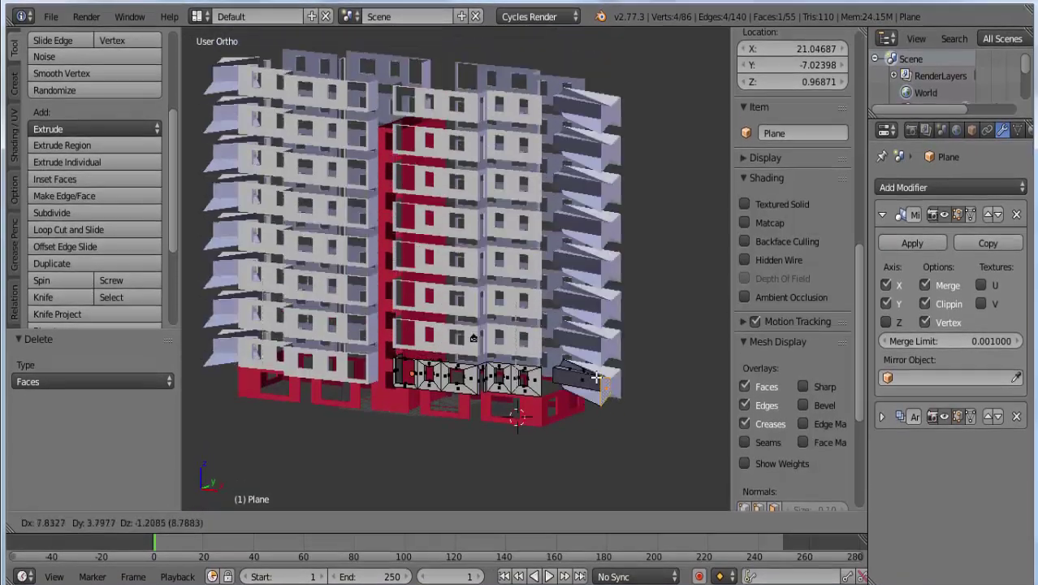
click(571, 370)
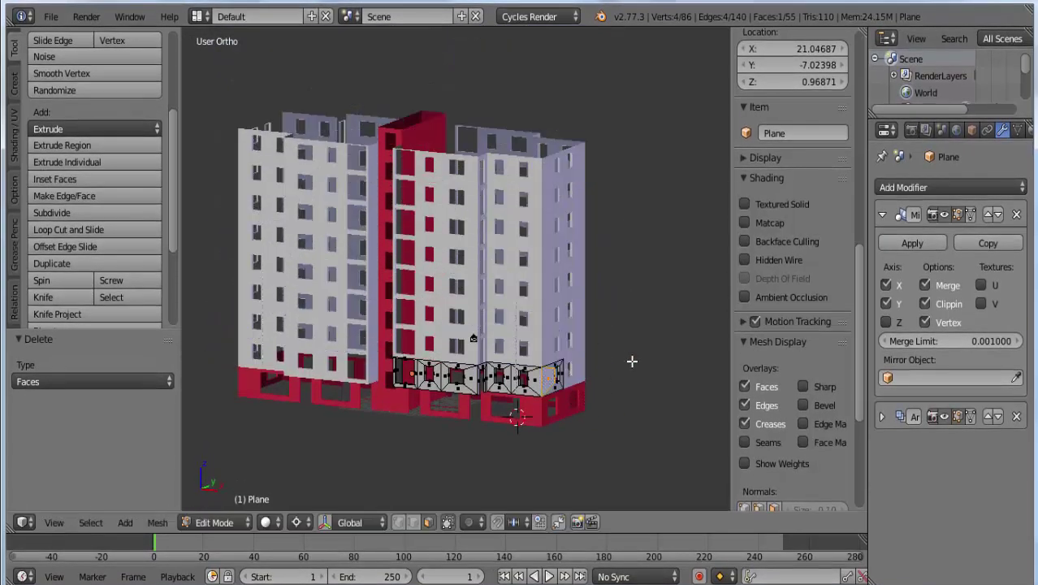
scroll(532, 396, up, 3)
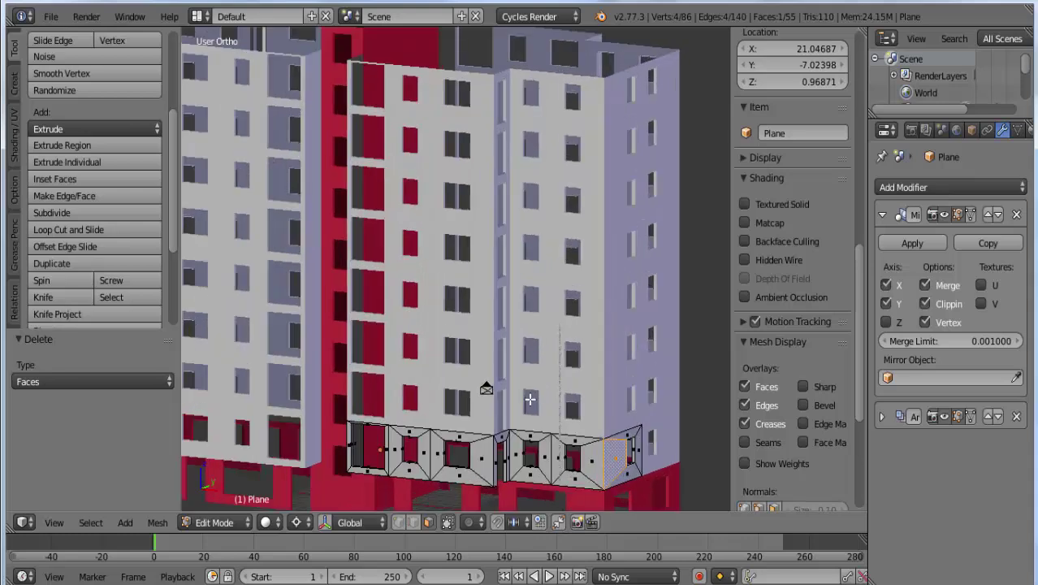
shift+middle_drag(486, 389, 523, 276)
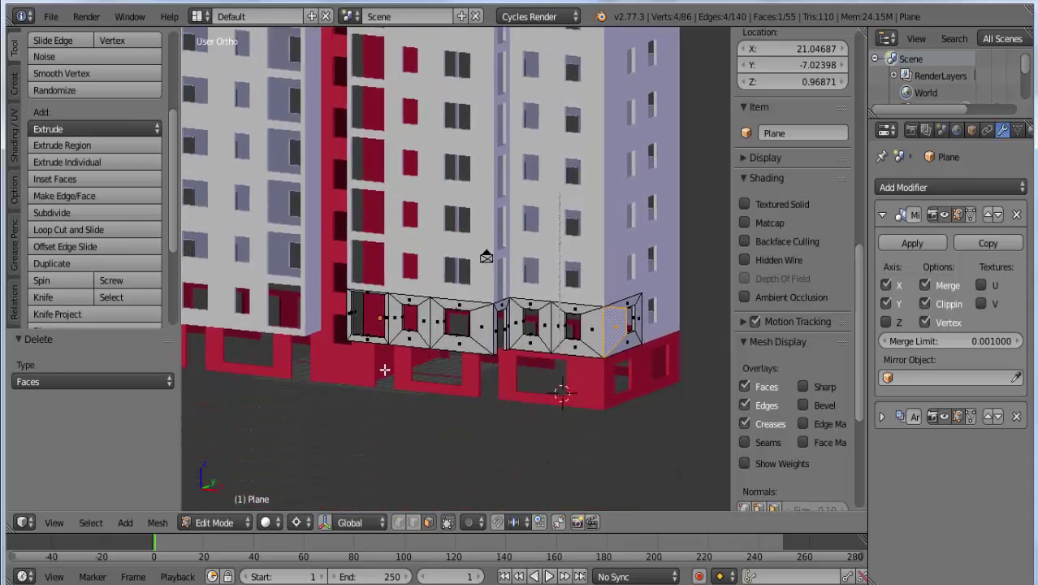
key(Tab)
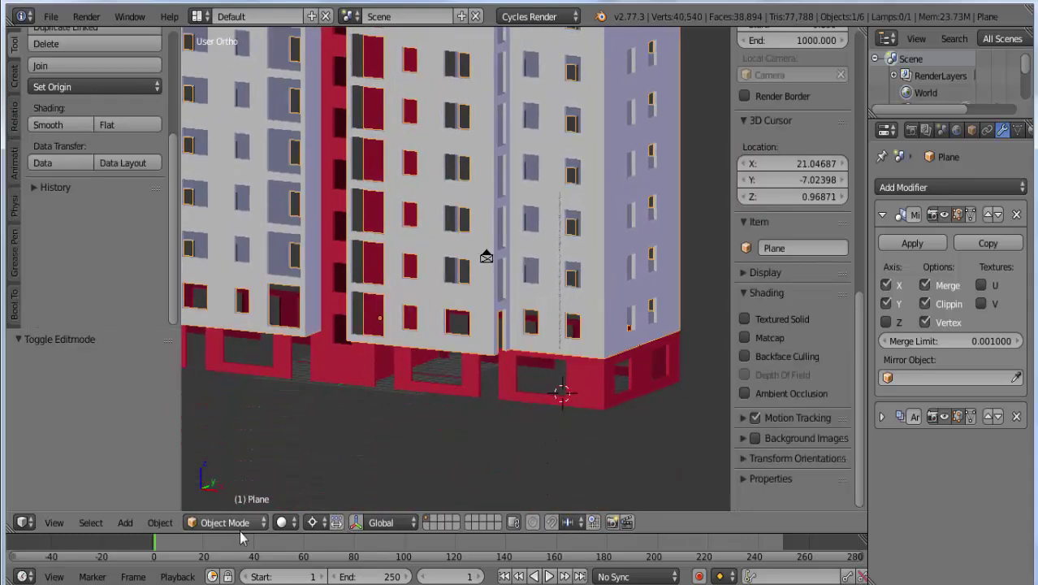
Select the main Plane walls object and isolate it in local view
right_click(347, 368)
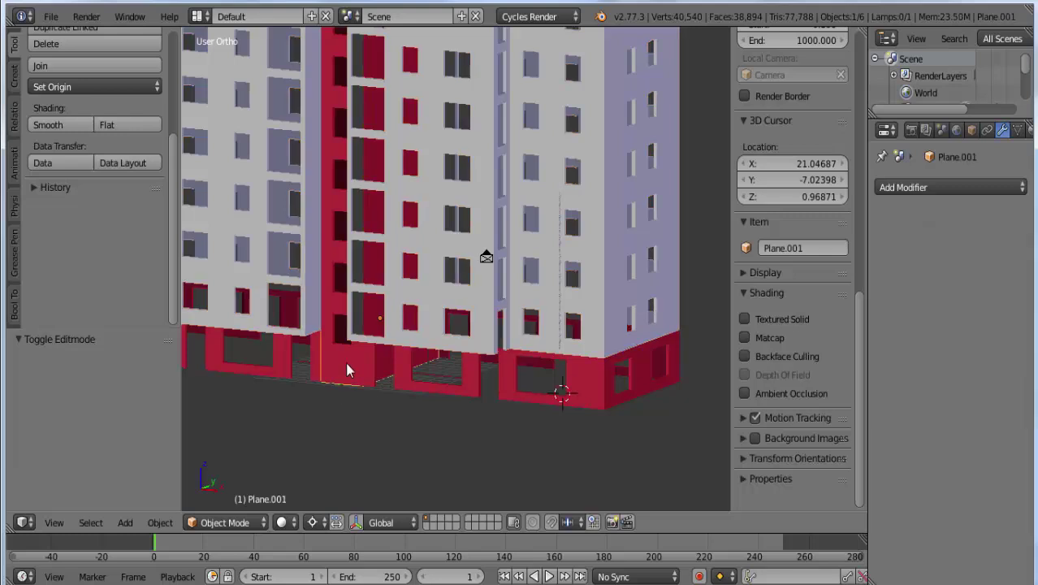
right_click(439, 289)
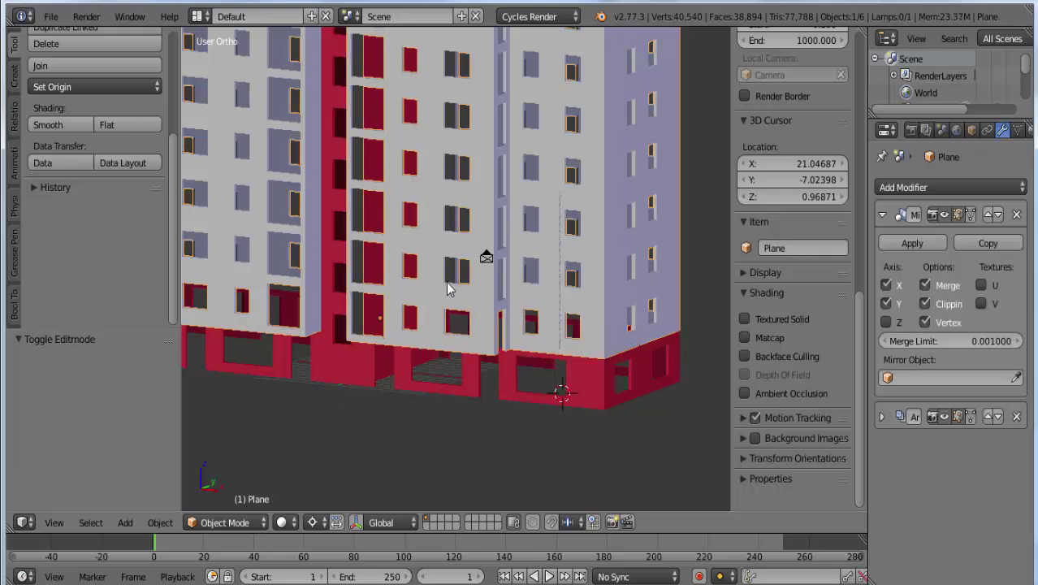
key(KP_Divide)
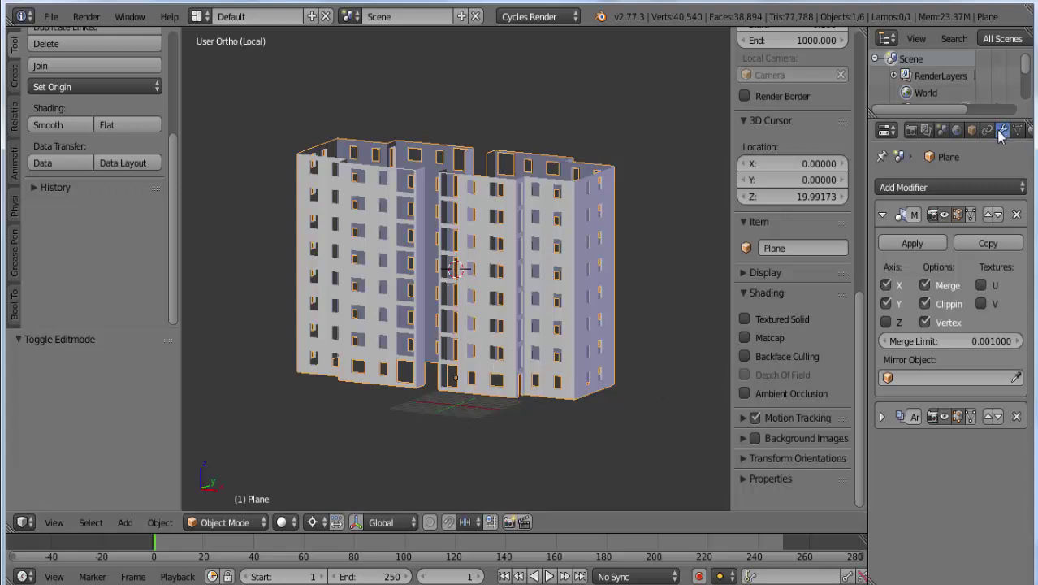
Hide the Mirror and Array modifiers in the viewport and zoom onto the remaining walls
click(939, 216)
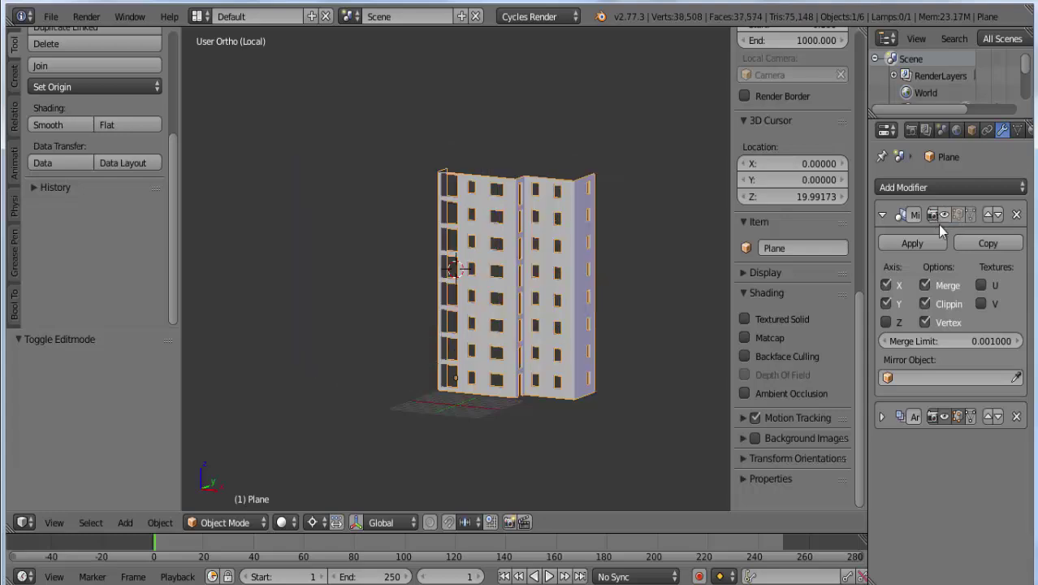
click(944, 415)
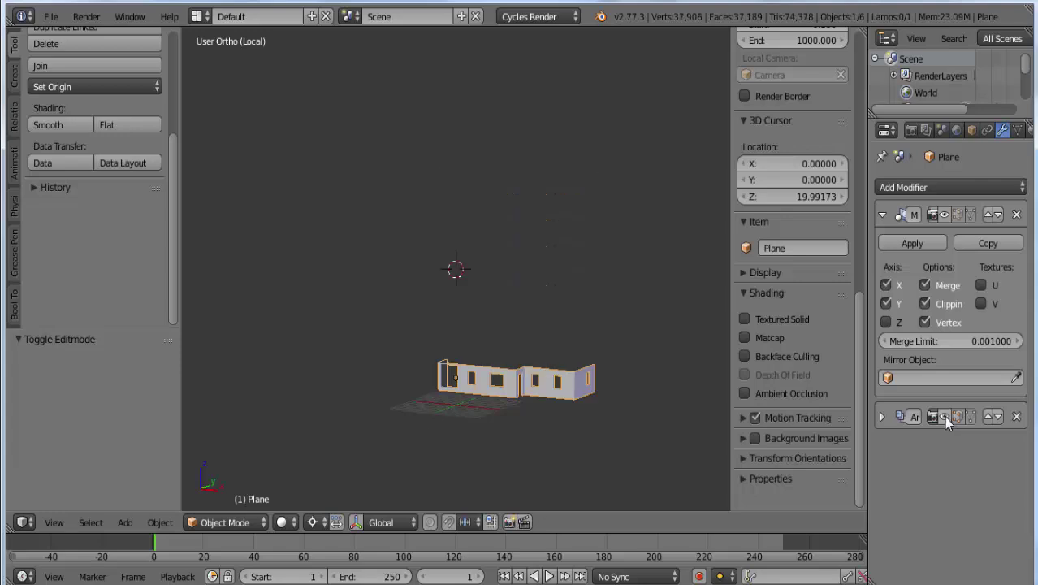
scroll(511, 439, up, 1)
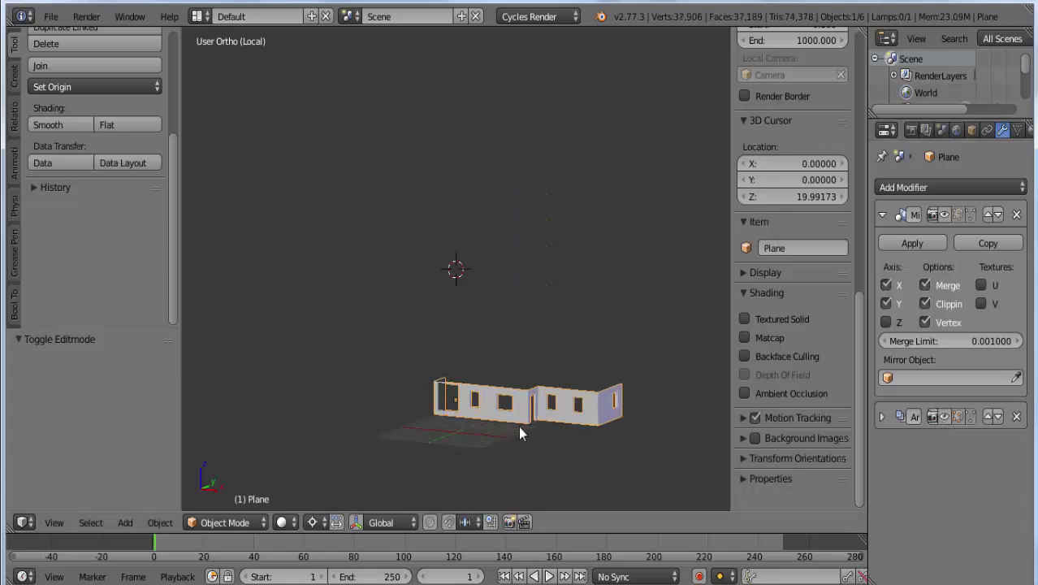
scroll(528, 418, up, 3)
mouse_move(554, 407)
shift+middle_down()
mouse_move(416, 235)
mouse_move(367, 151)
shift+middle_up()
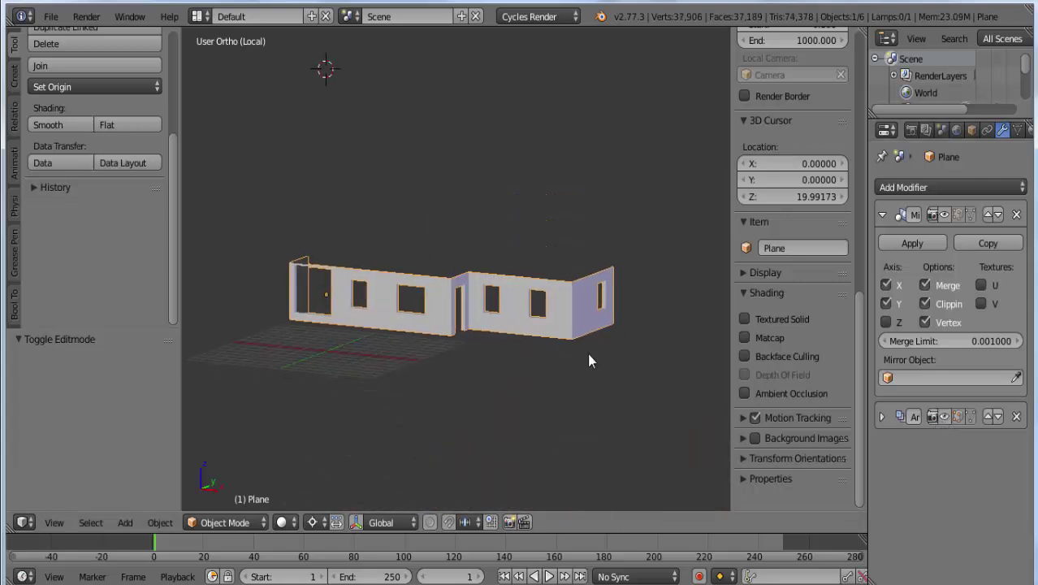
Toggle the Mirror and Array modifiers back on, then hide them again, leaving one unmirrored storey
click(944, 215)
click(958, 214)
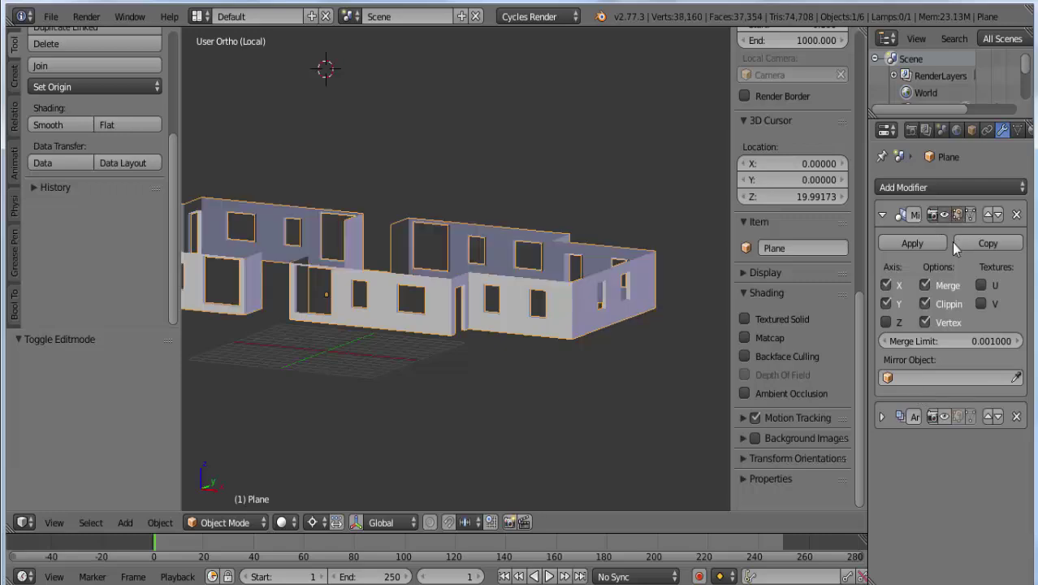
click(943, 415)
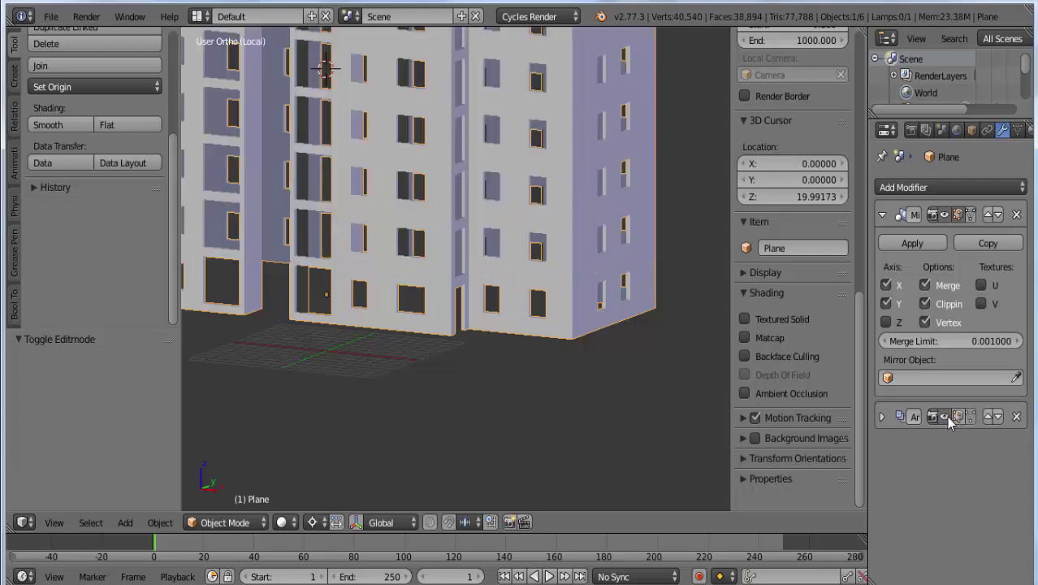
click(944, 415)
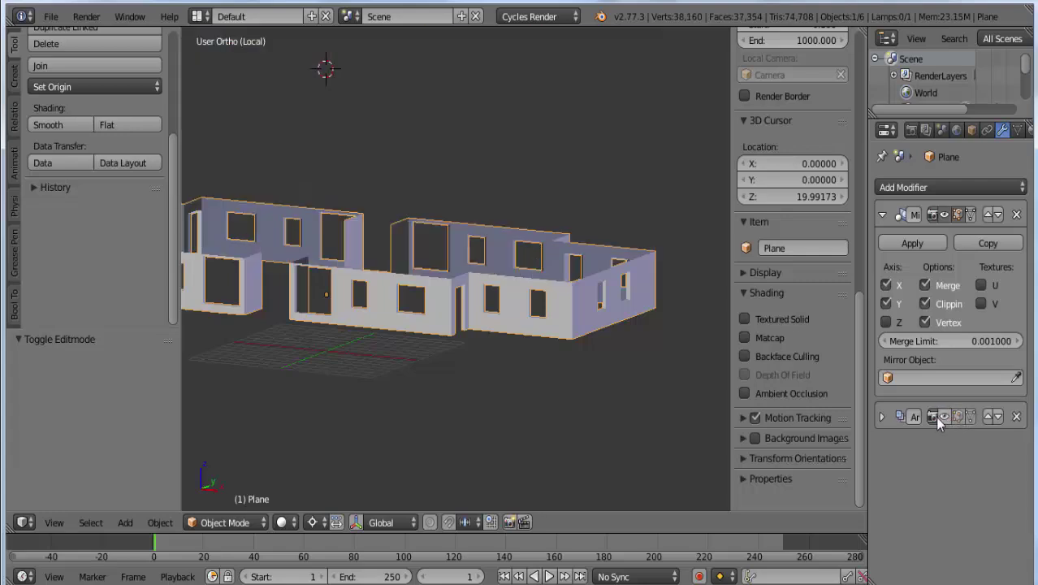
click(944, 214)
Frame the right end wall and enter Edit Mode on the Plane mesh
scroll(551, 376, up, 4)
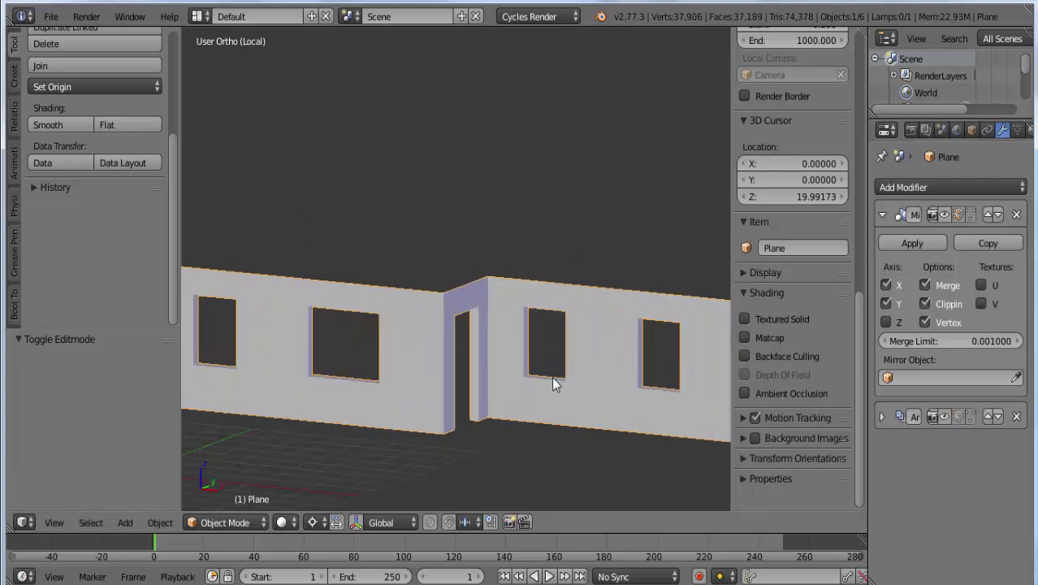
scroll(549, 377, up, 1)
scroll(547, 376, down, 2)
shift+middle_drag(547, 376, 506, 168)
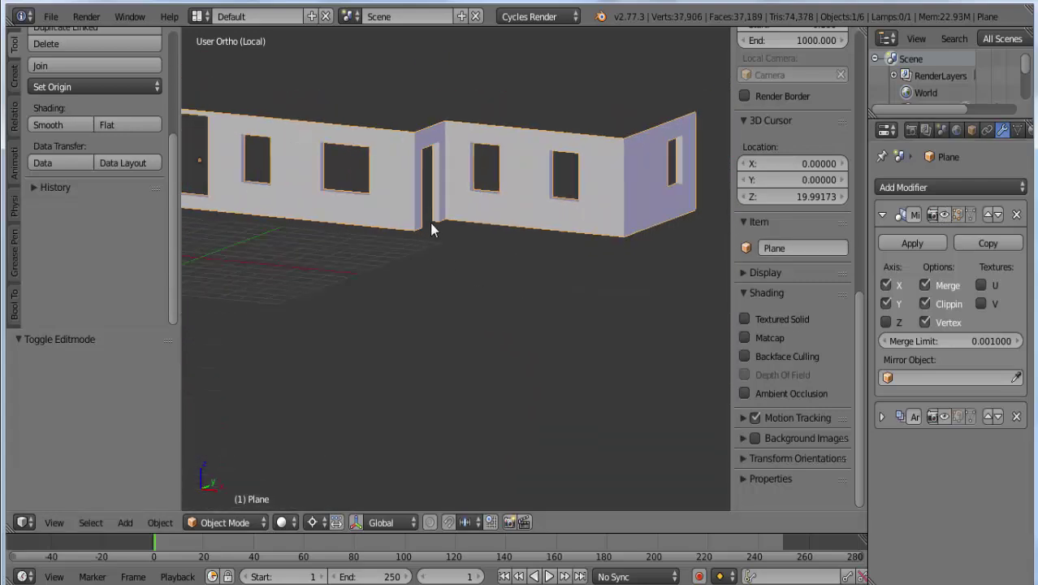
middle_drag(430, 229, 447, 231)
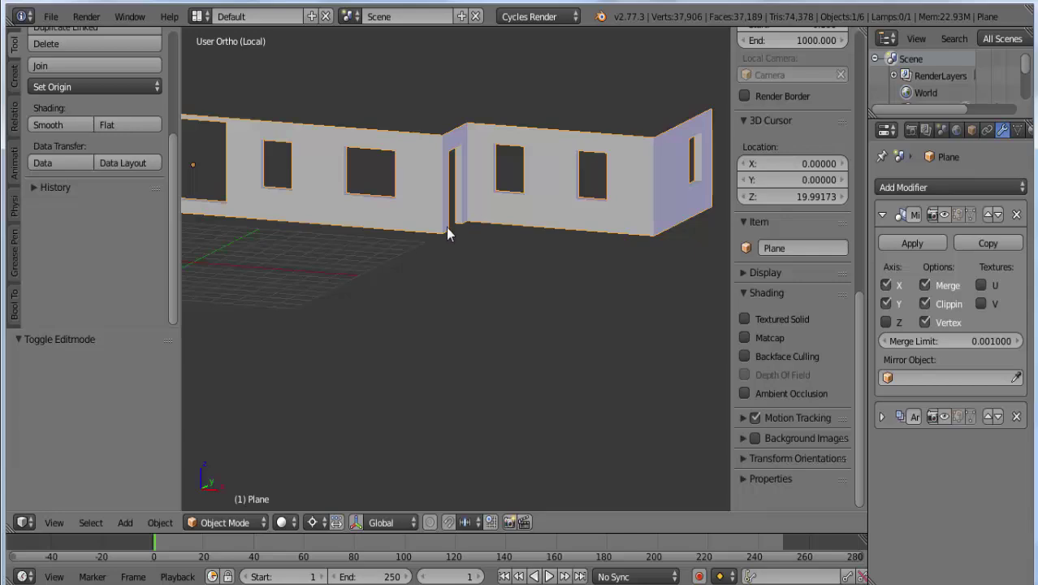
key(Tab)
In vertex select mode, snap the 3D cursor to the doorway's bottom-corner vertex
key(ctrl+Tab)
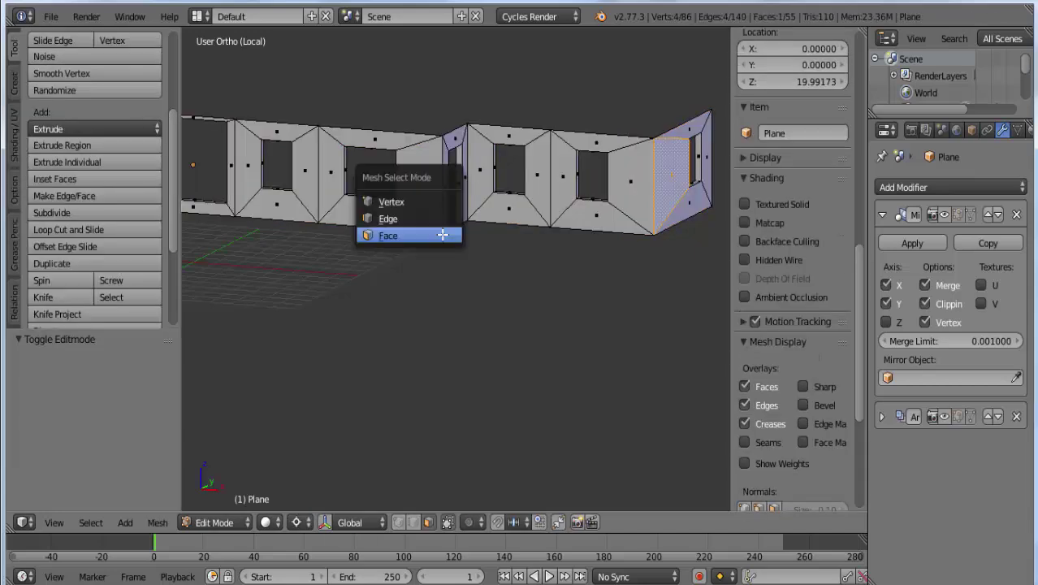
click(391, 201)
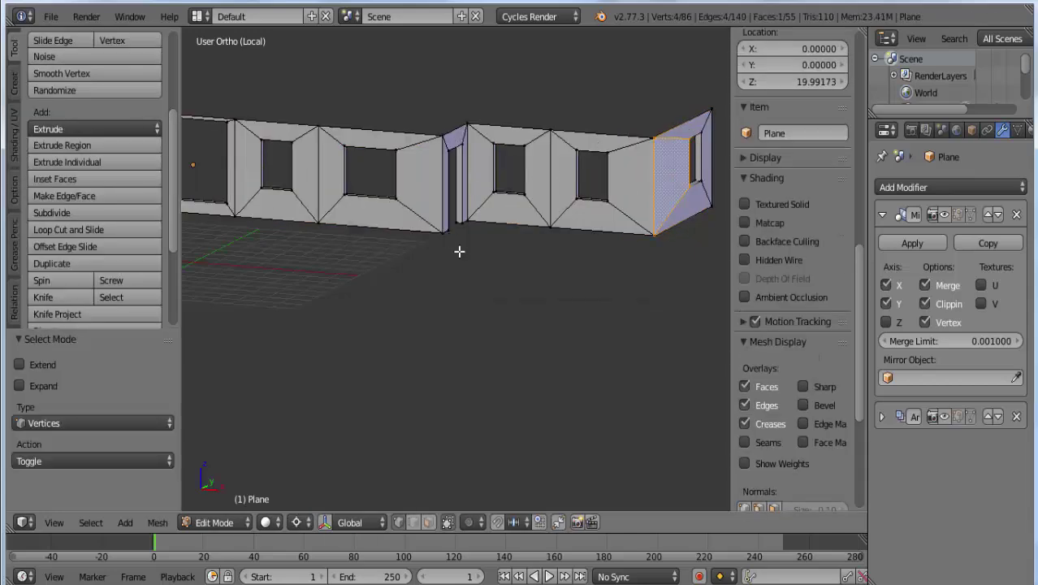
right_click(443, 230)
key(shift+s)
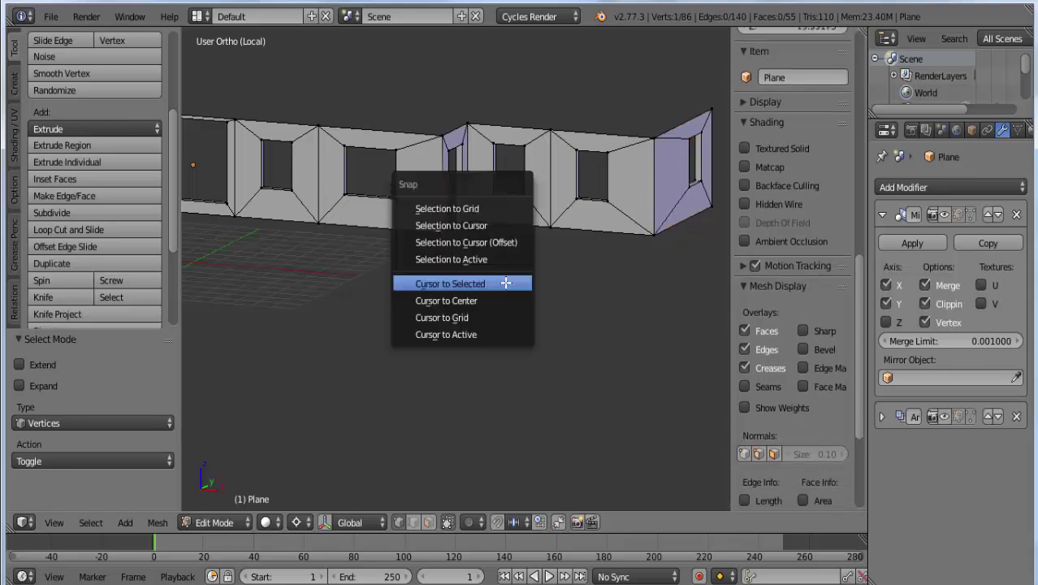
click(503, 282)
Add a new plane to the mesh at the 3D cursor
scroll(488, 273, up, 2)
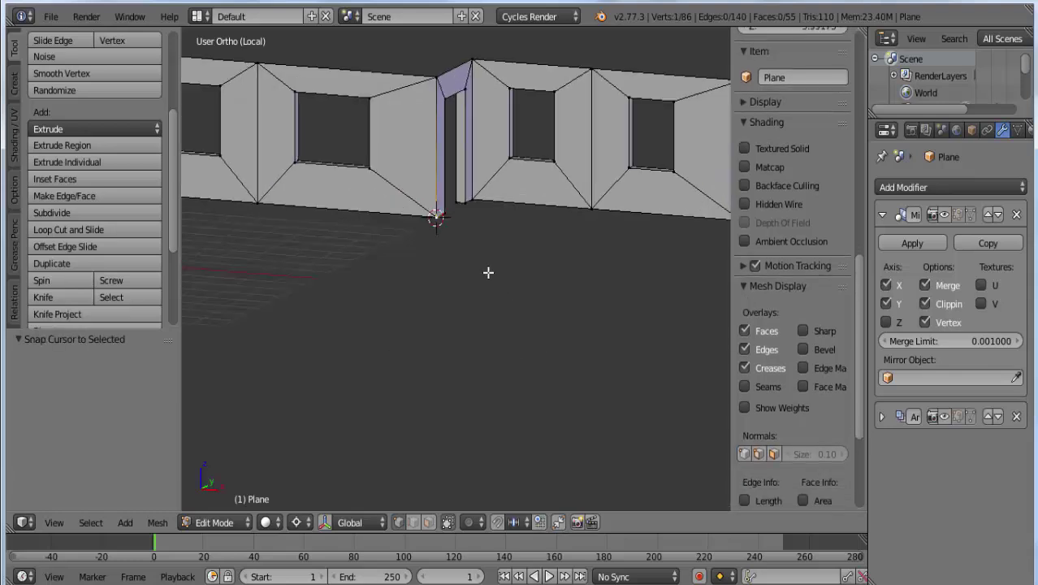
key(shift+a)
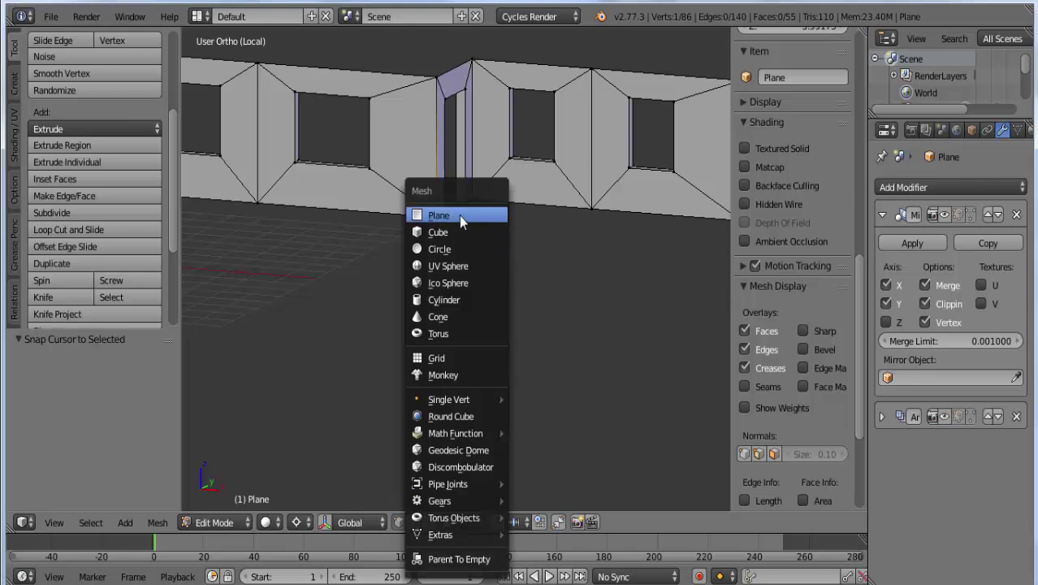
click(460, 219)
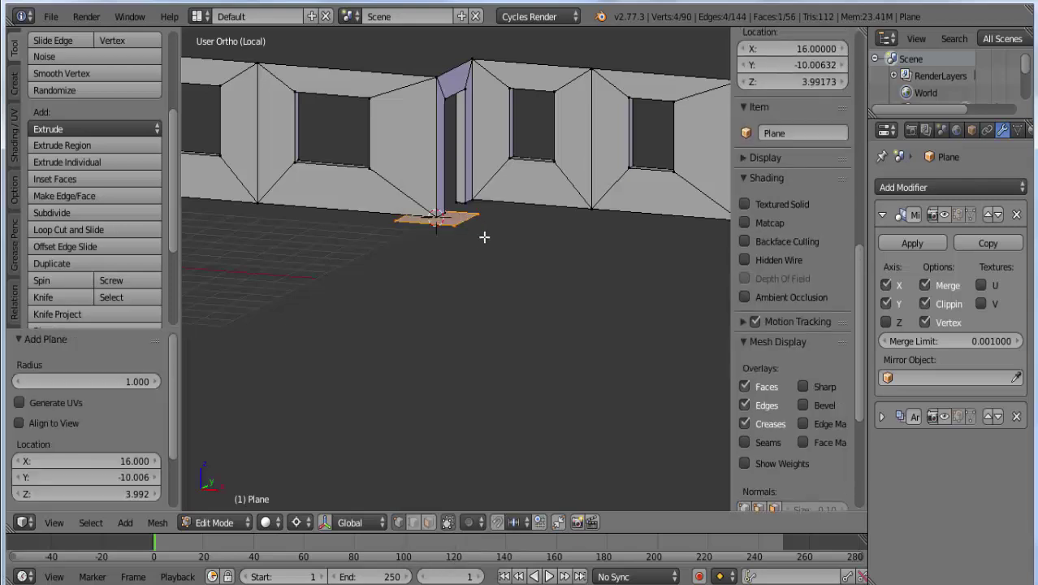
Move the new plane 1 unit along Y, then 1 unit along X beside the doorway
key(KP_3)
mouse_move(301, 185)
shift+middle_down()
mouse_move(556, 277)
mouse_move(524, 350)
shift+middle_up()
scroll(440, 350, up, 3)
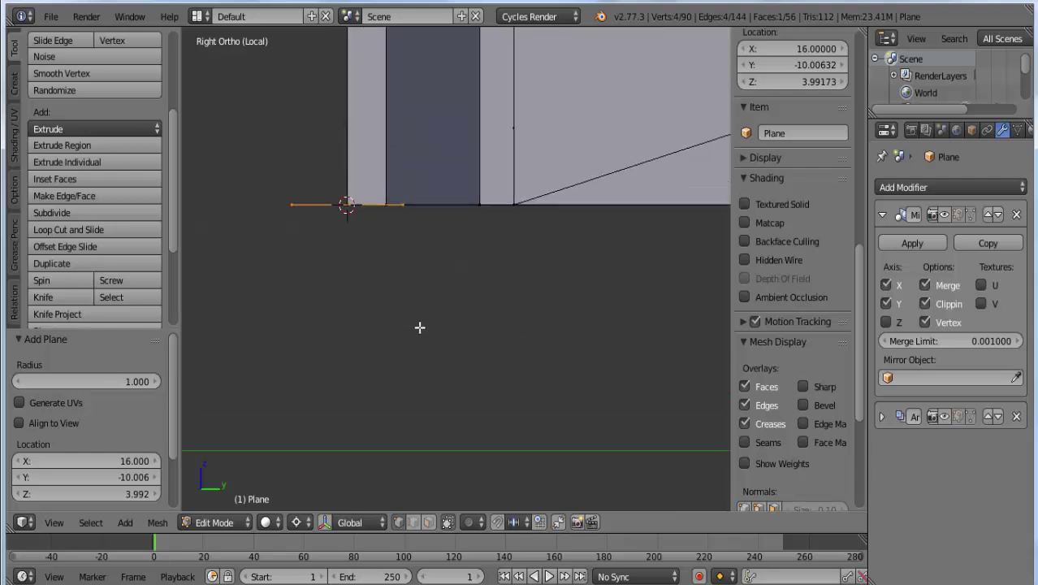
text(gy)
text(1)
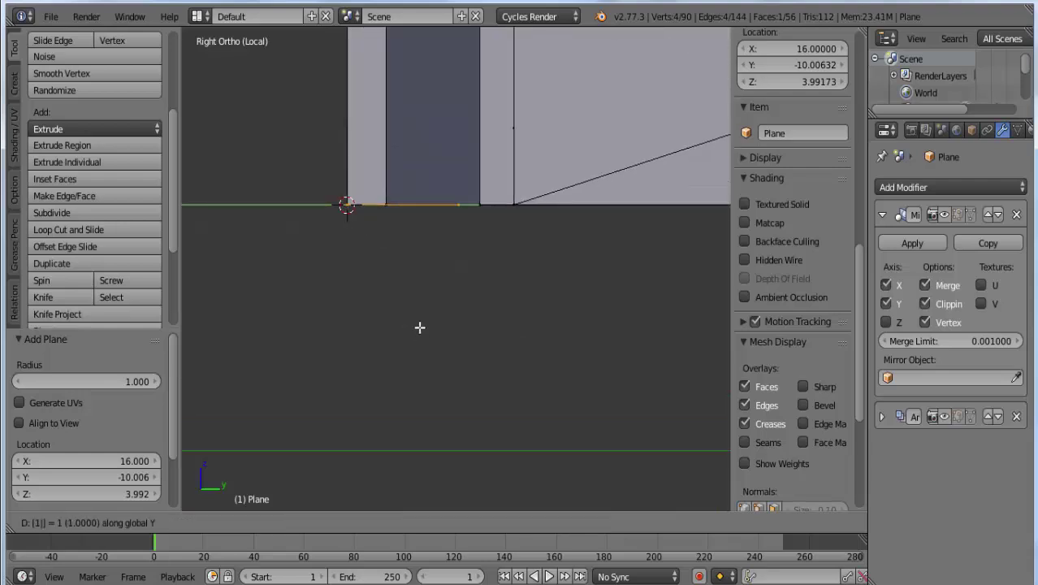
key(Return)
middle_drag(408, 308, 532, 368)
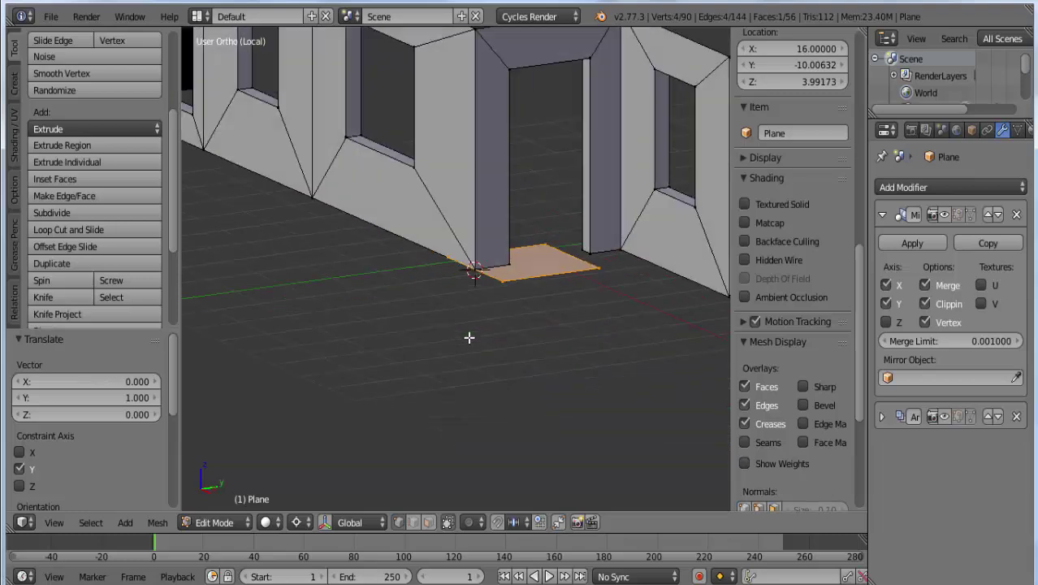
text(gx)
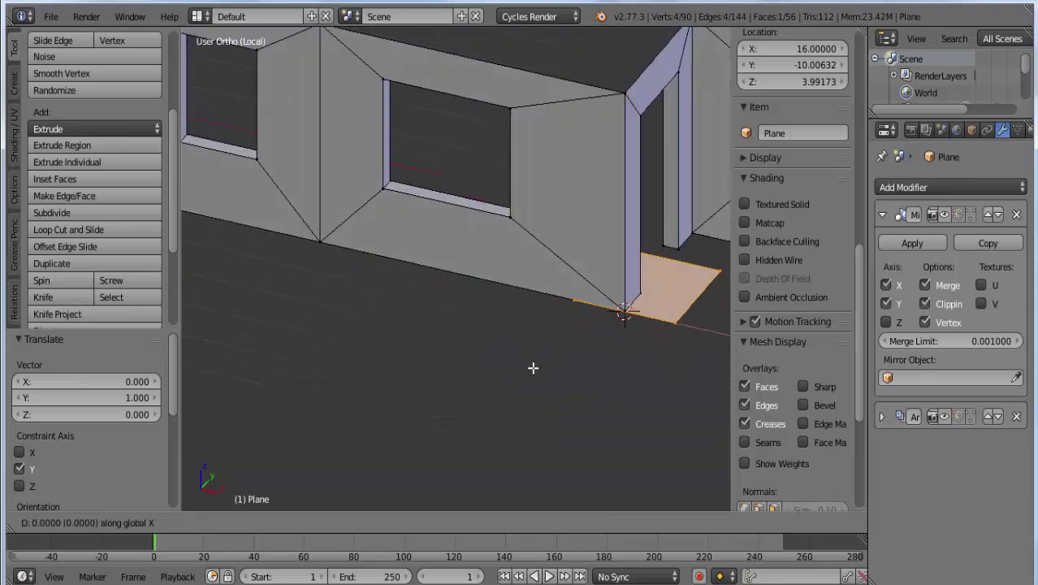
text(1)
key(Return)
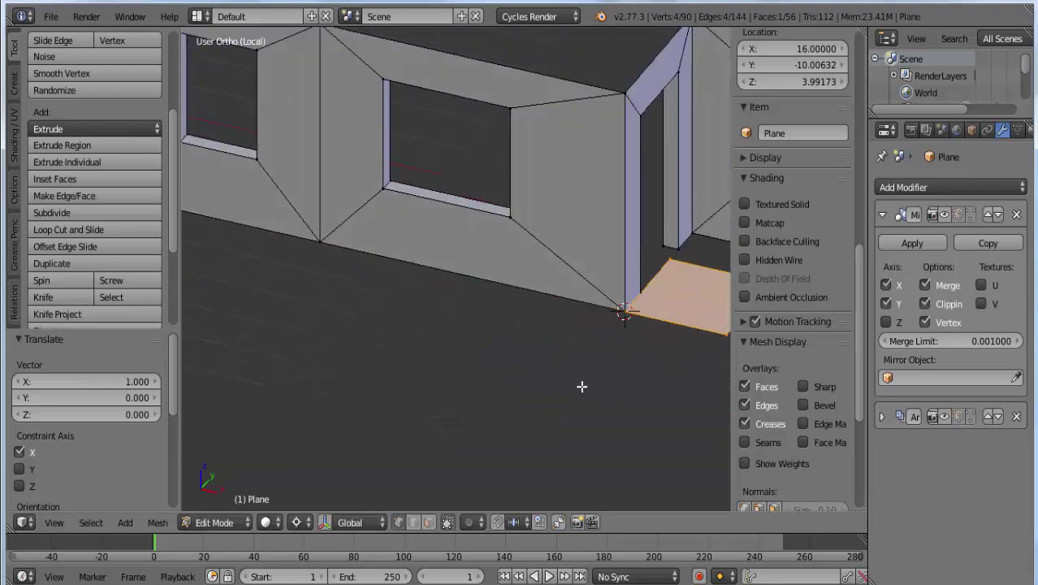
shift+middle_drag(582, 386, 379, 347)
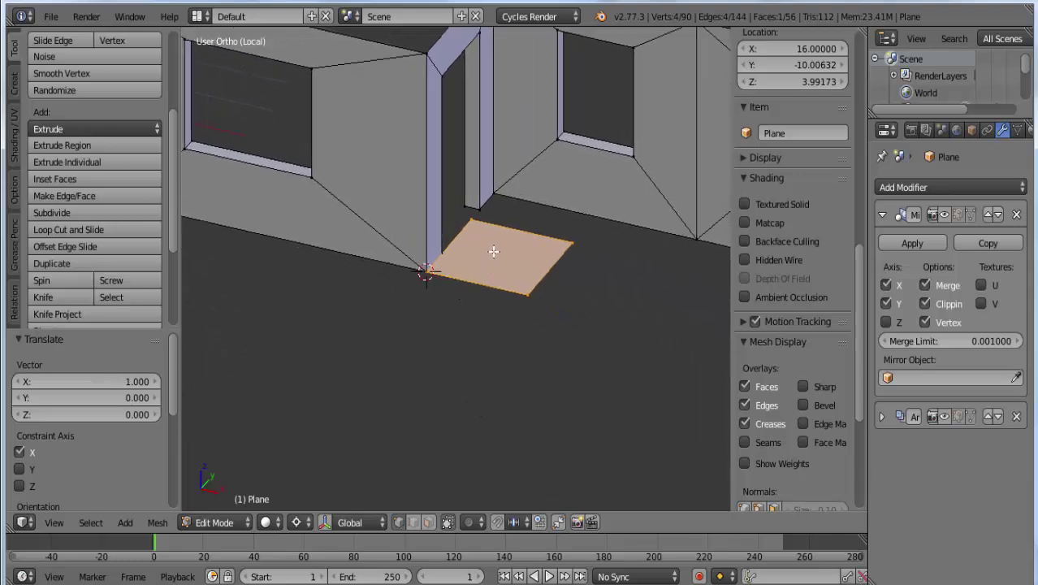
Set the pivot point to 3D Cursor
click(289, 523)
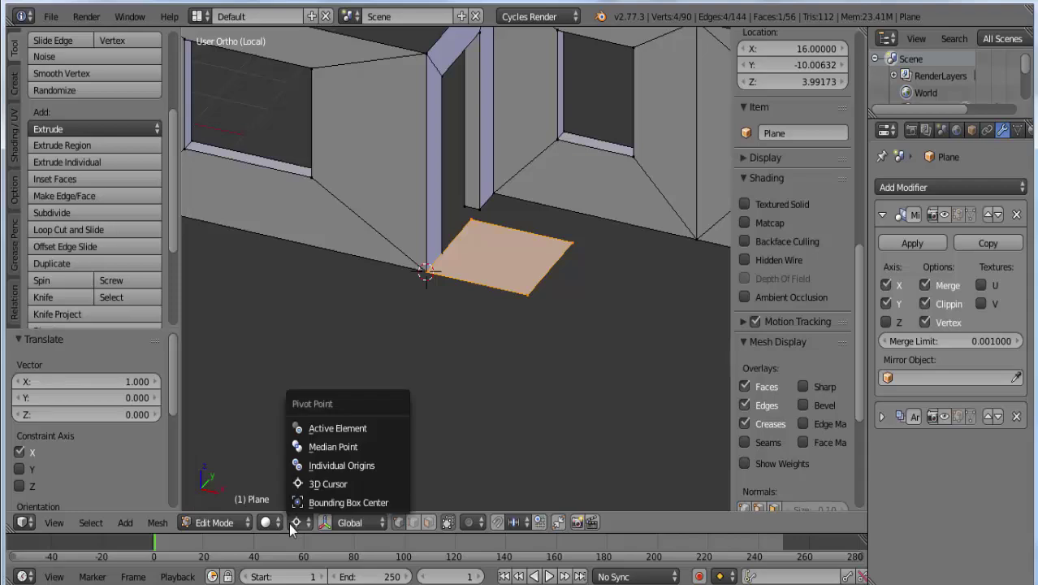
click(315, 484)
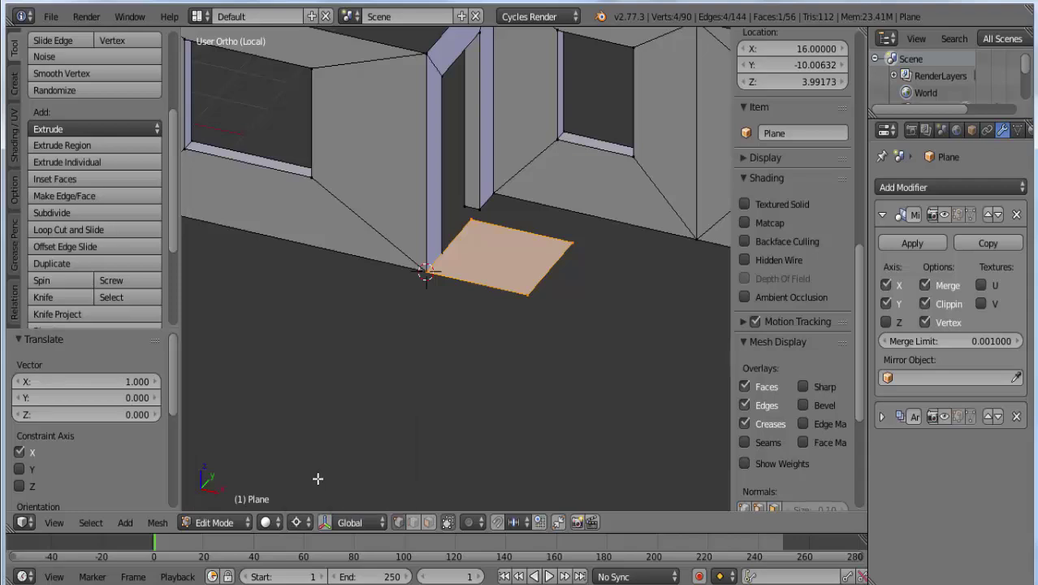
middle_drag(483, 307, 437, 309)
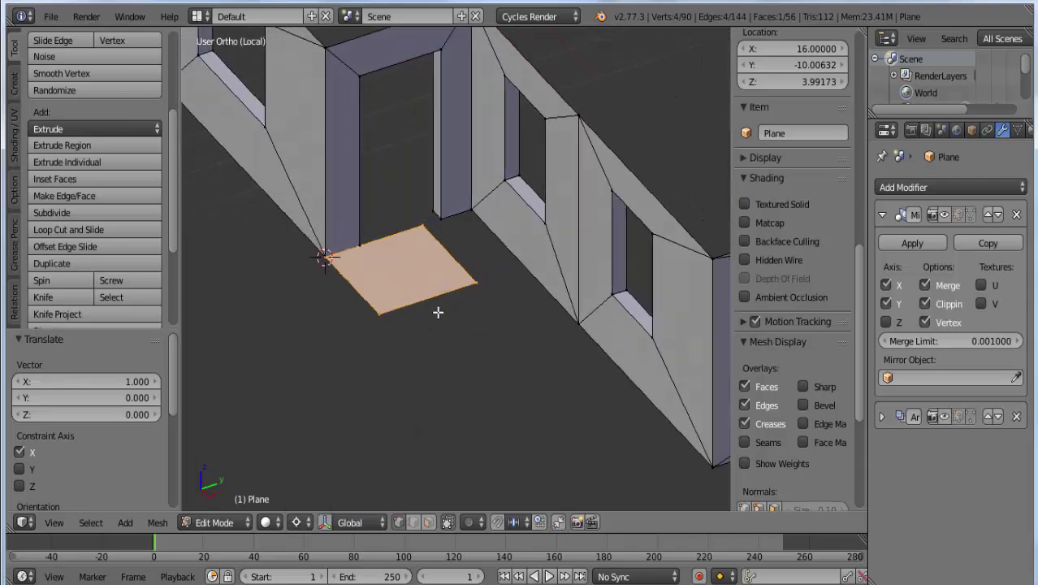
Scale the floor plane 1.528 along Y
click(300, 523)
key(s)
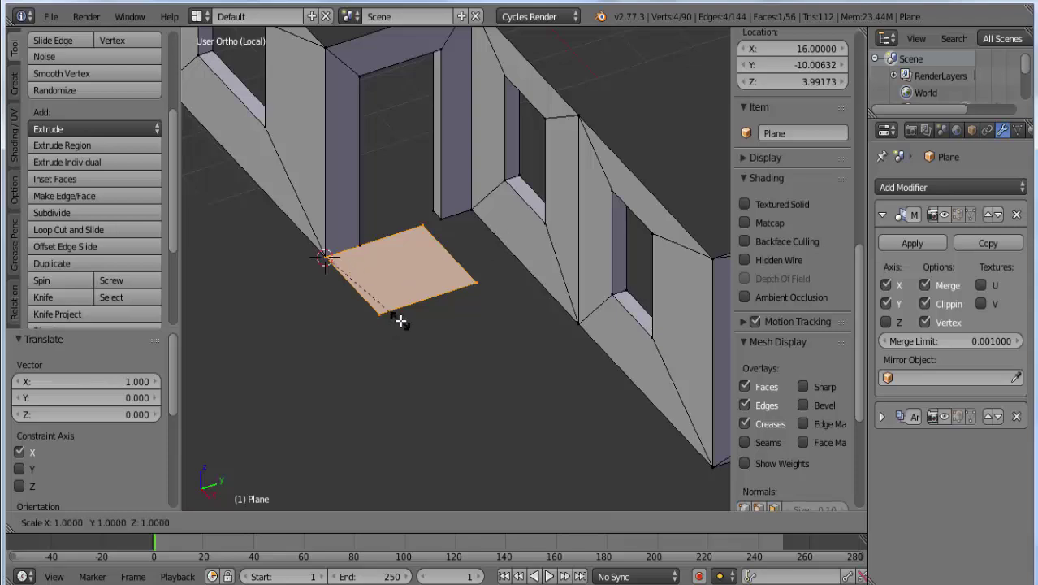
key(y)
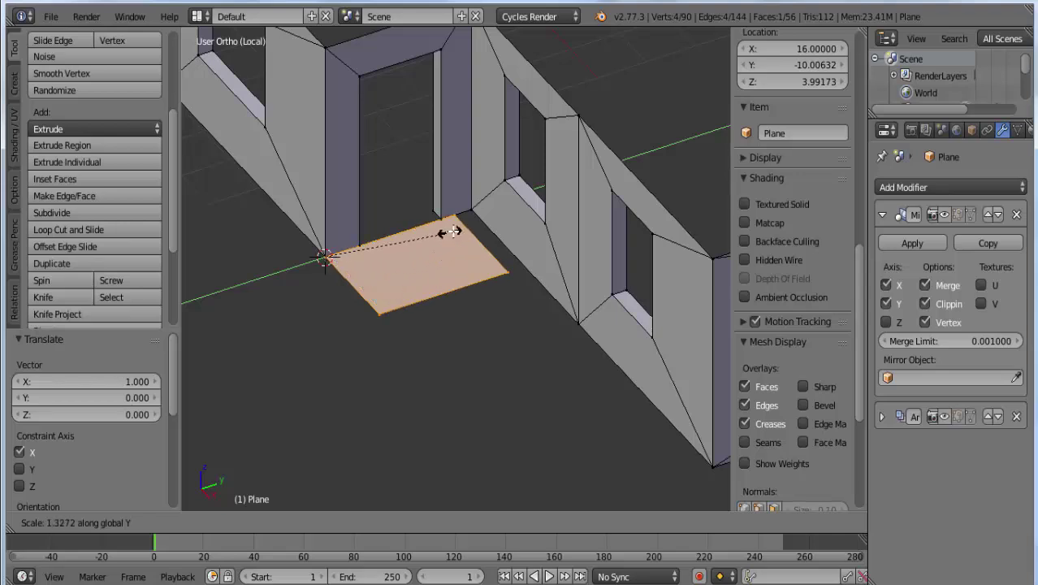
click(467, 227)
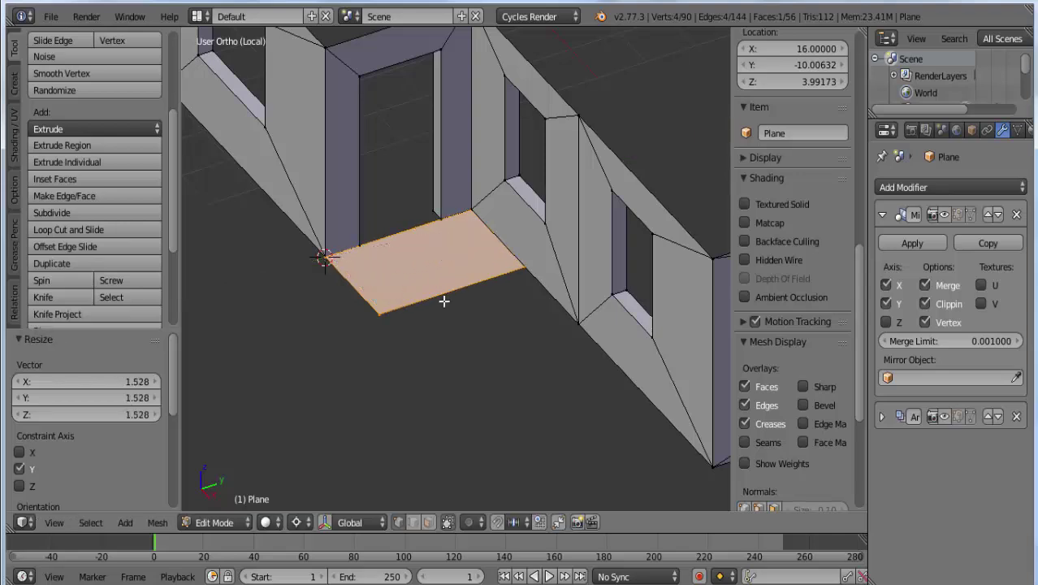
mouse_move(500, 426)
middle_down()
mouse_move(560, 388)
mouse_move(276, 377)
mouse_move(321, 392)
middle_up()
middle_drag(266, 254, 281, 258)
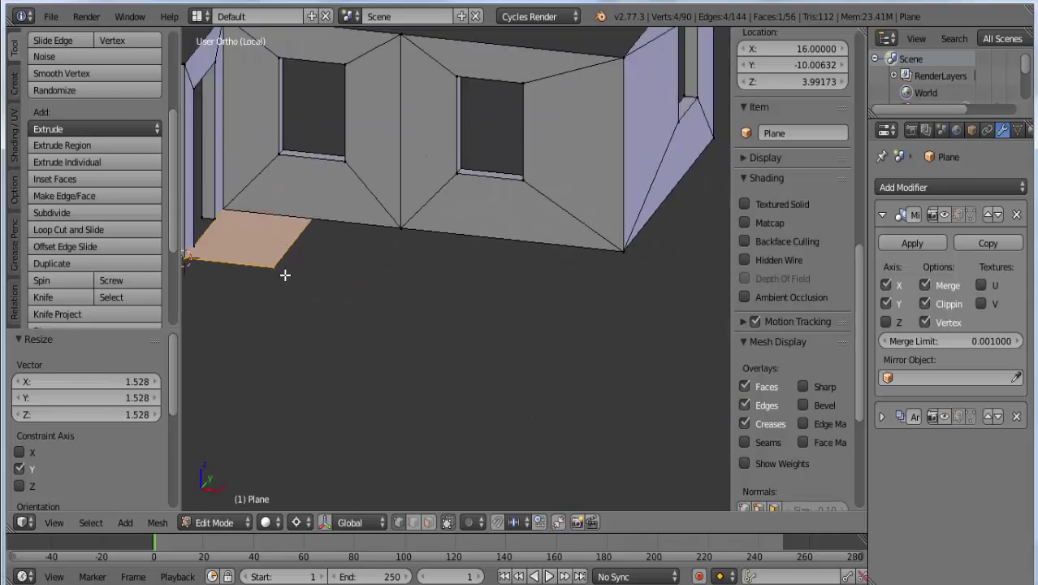
Scale the slab 3.424 along X and check it from the front view
key(s)
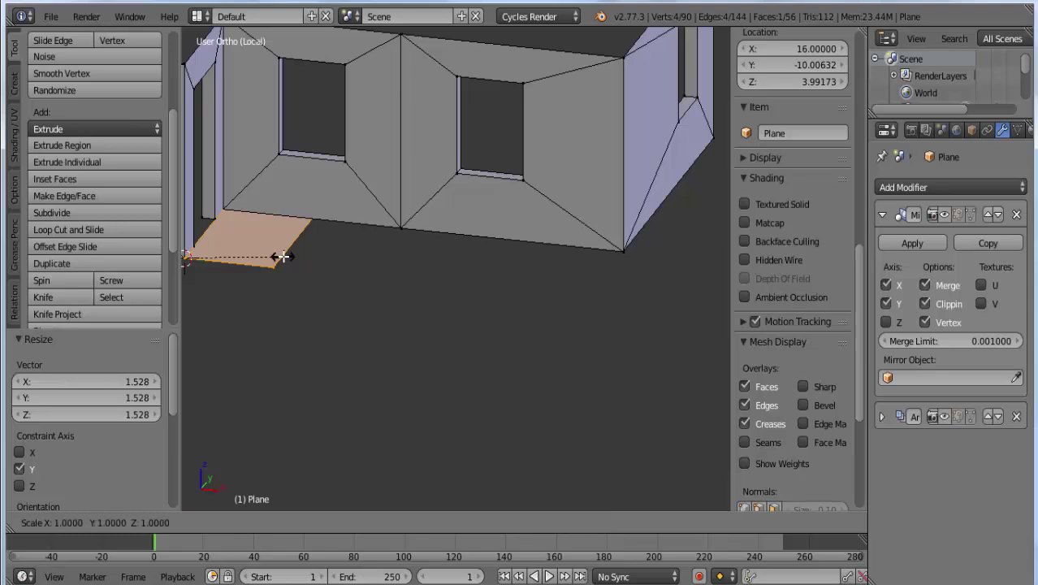
key(x)
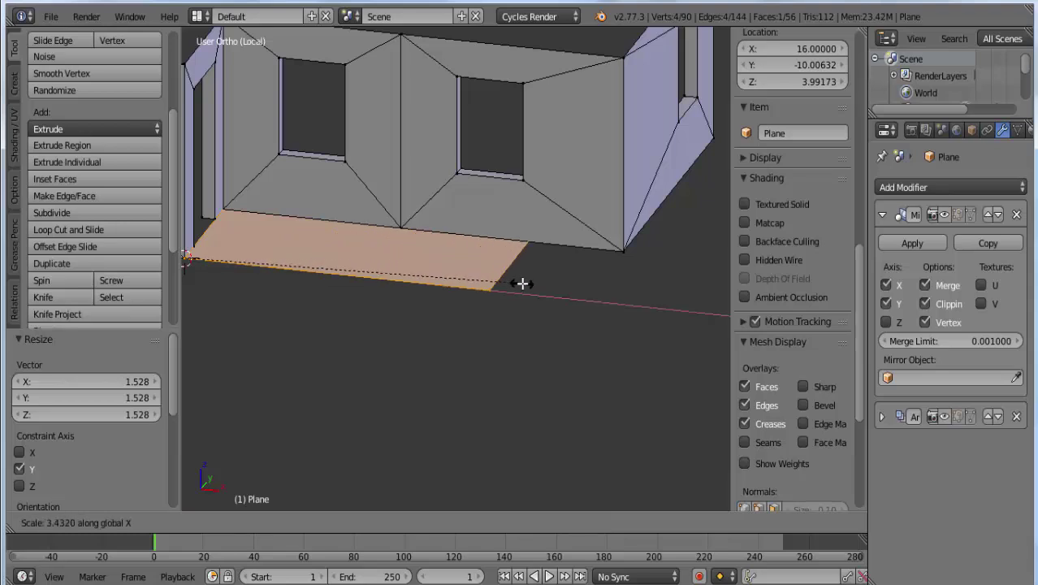
click(521, 283)
key(KP_1)
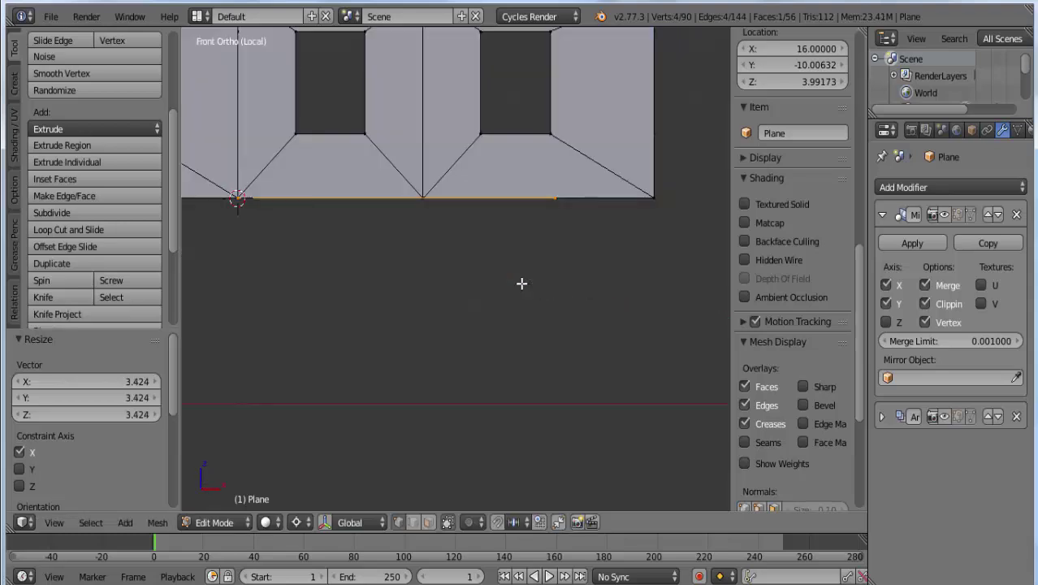
scroll(566, 209, up, 1)
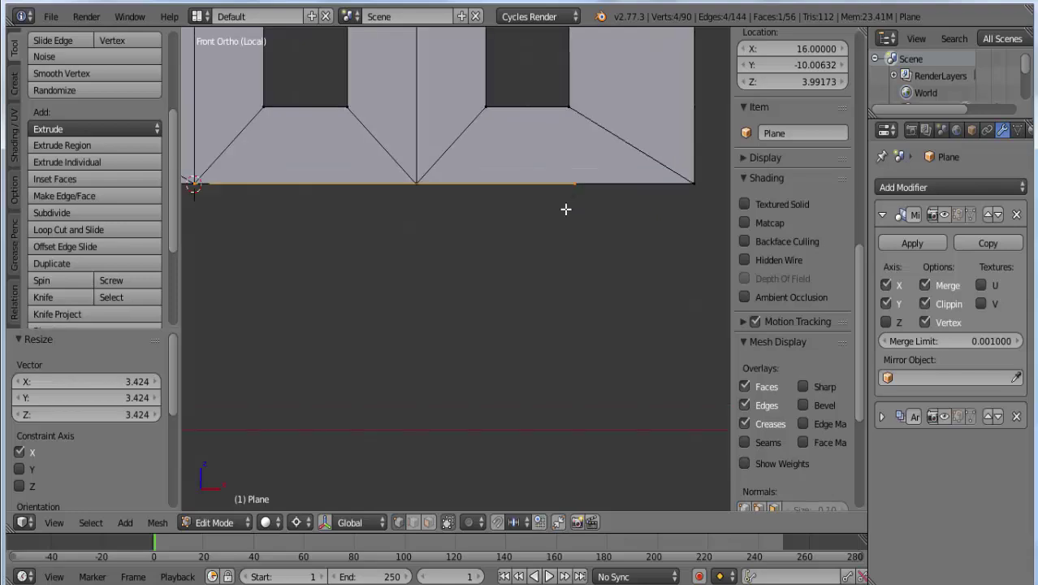
middle_drag(566, 209, 555, 242)
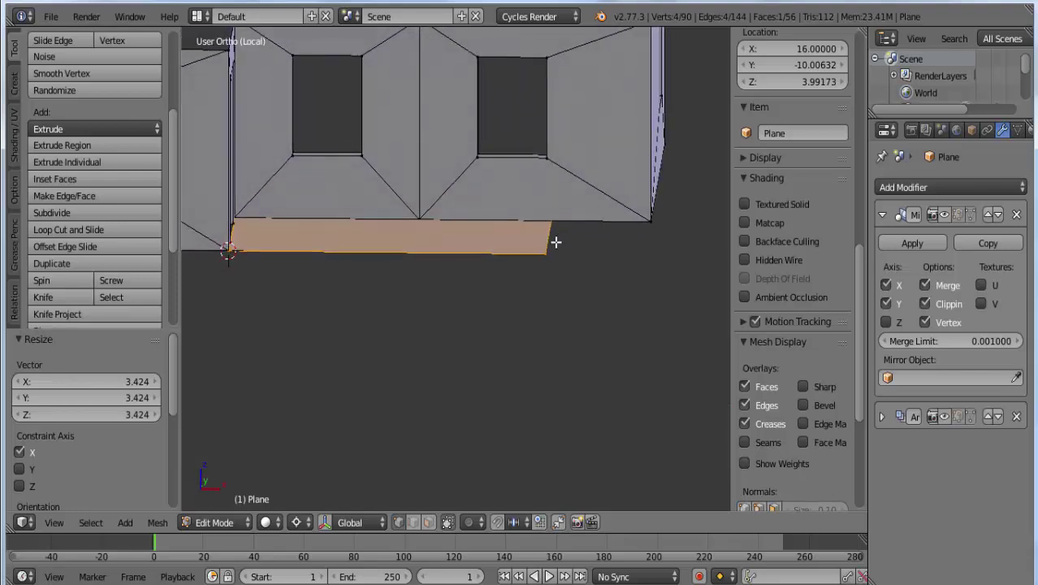
key(shift+s)
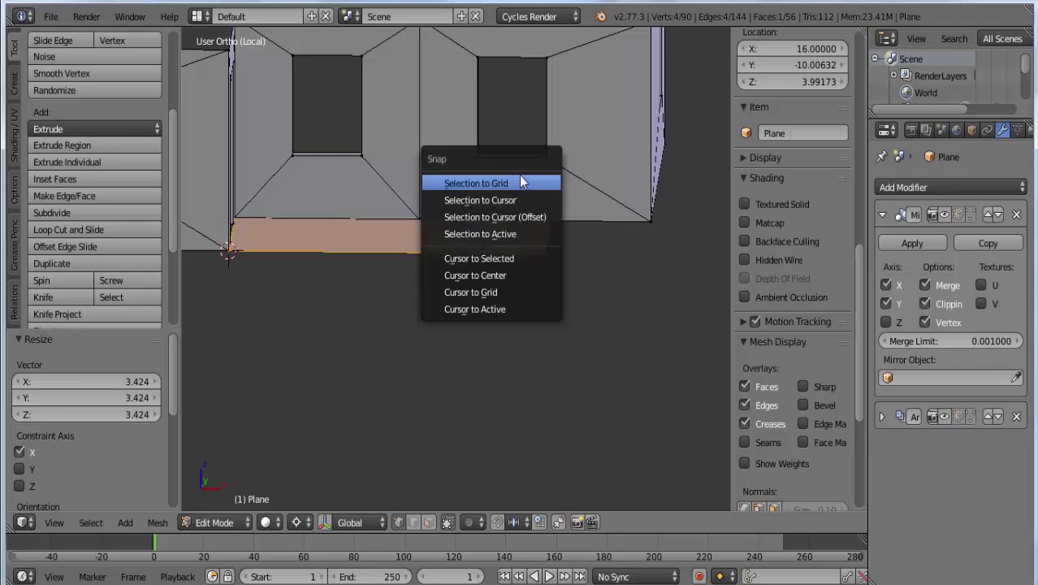
Snap the slab's selected corners to the grid and verify the alignment from the front
click(520, 183)
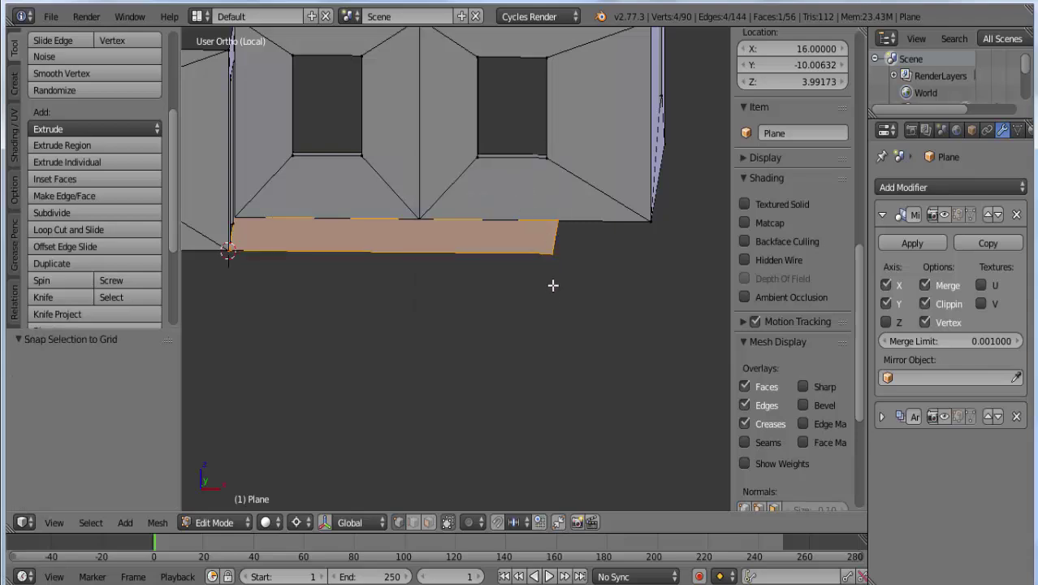
key(KP_1)
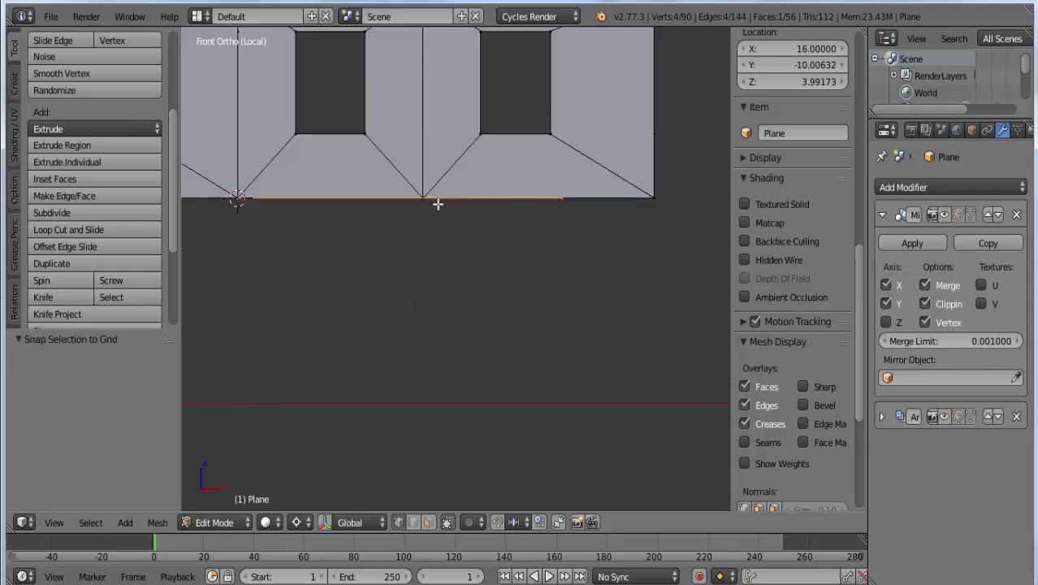
mouse_move(386, 261)
middle_down()
mouse_move(433, 287)
mouse_move(416, 313)
mouse_move(458, 346)
mouse_move(476, 338)
middle_up()
scroll(417, 313, down, 2)
scroll(426, 316, down, 1)
In edge select mode, move the slab's end edge -1 along X
key(ctrl+Tab)
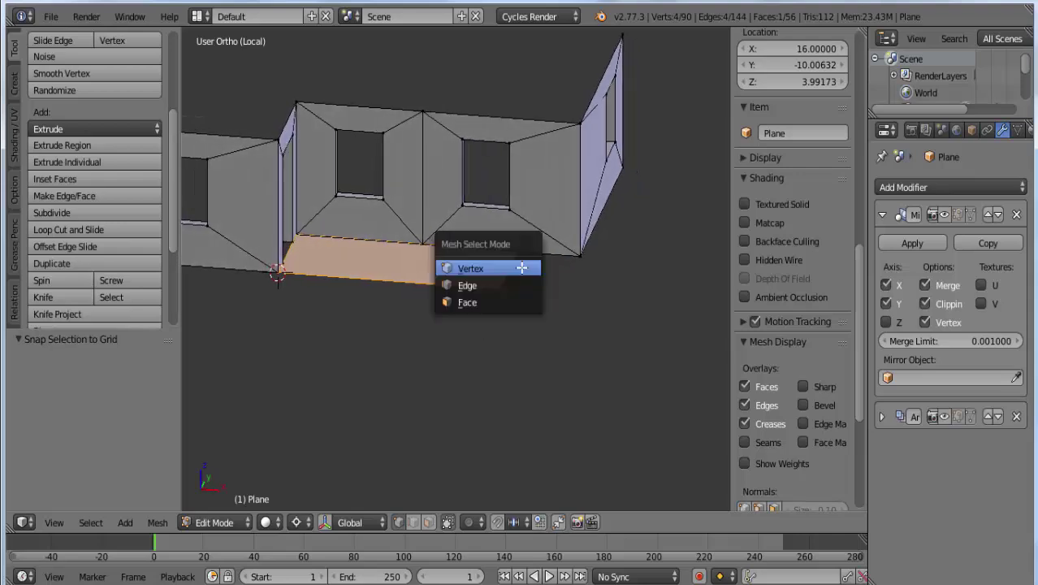
click(487, 282)
right_click(507, 272)
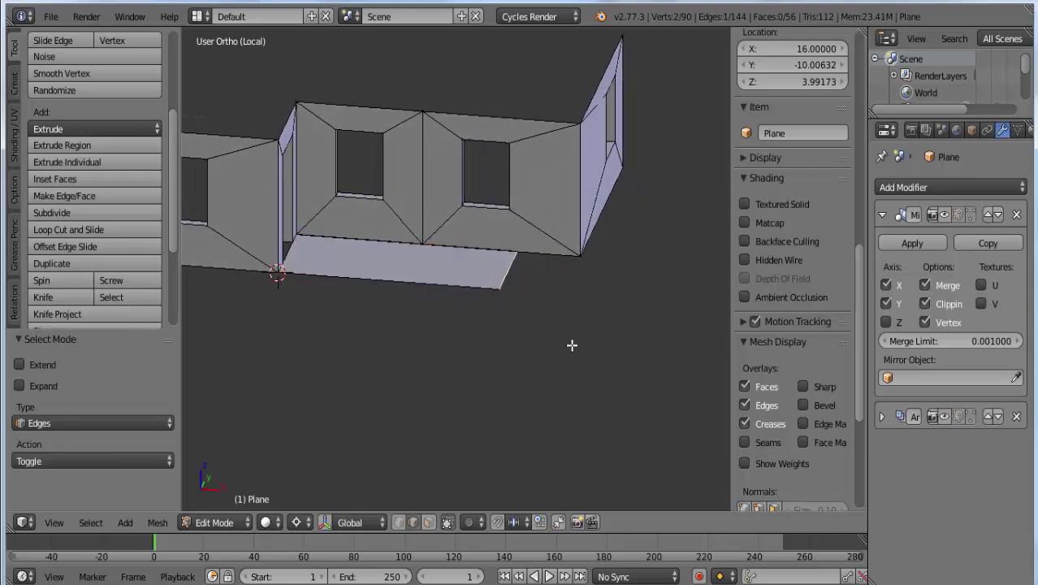
key(g)
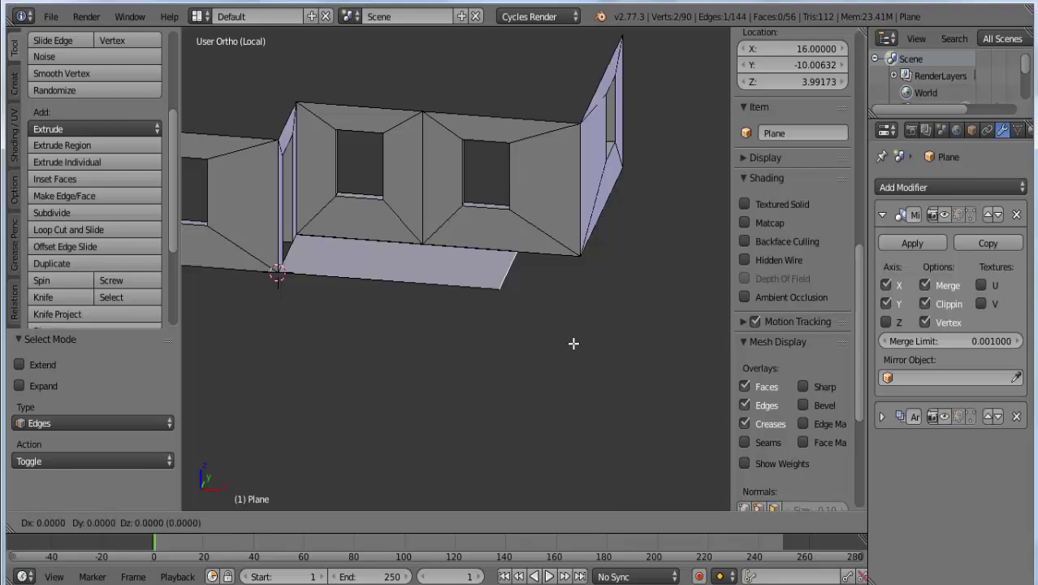
key(x)
key(minus)
key(1)
key(Return)
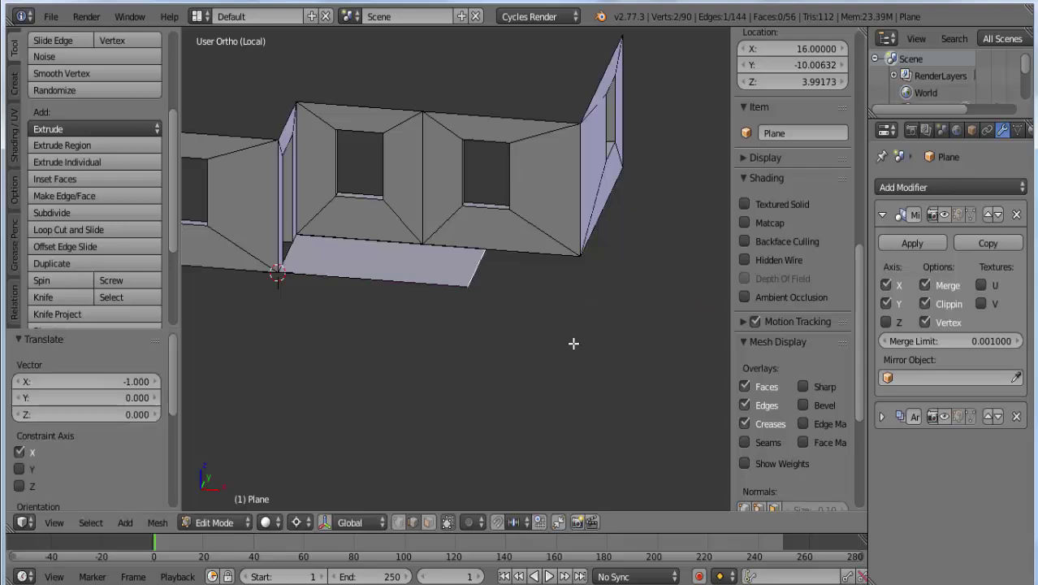
Orbit to the walls' far end and select its corner vertex
mouse_move(483, 287)
middle_down()
mouse_move(401, 329)
mouse_move(277, 243)
middle_up()
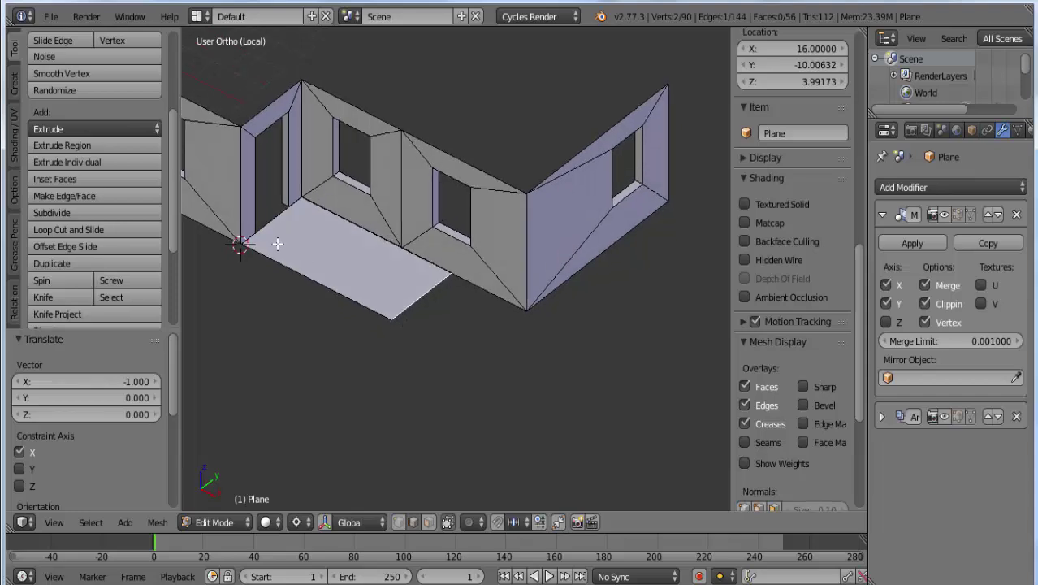
mouse_move(199, 239)
middle_down()
mouse_move(492, 252)
mouse_move(686, 399)
middle_up()
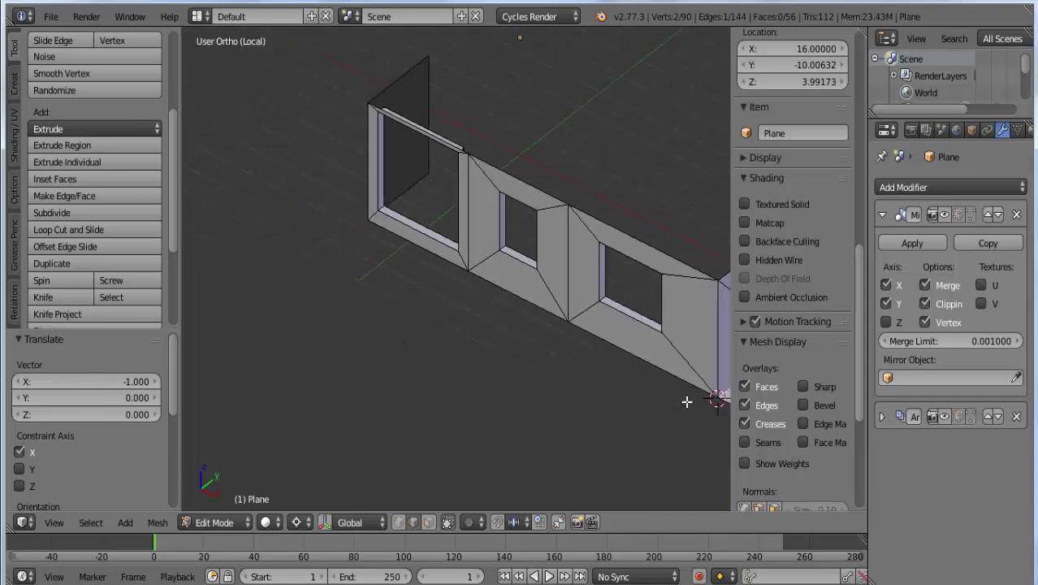
click(377, 227)
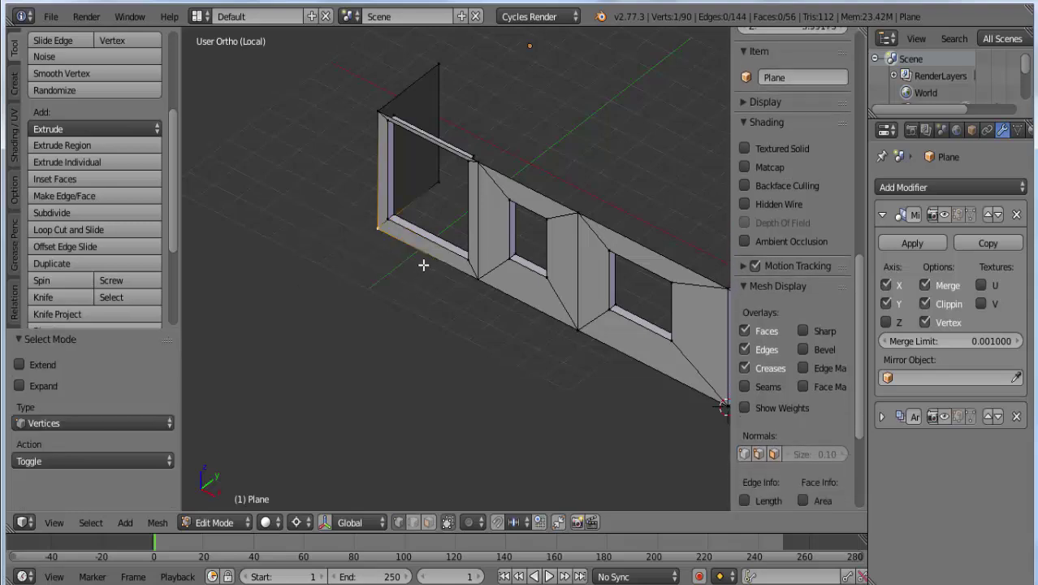
Snap the 3D cursor to the selected far-corner vertex
key(shift+s)
click(395, 337)
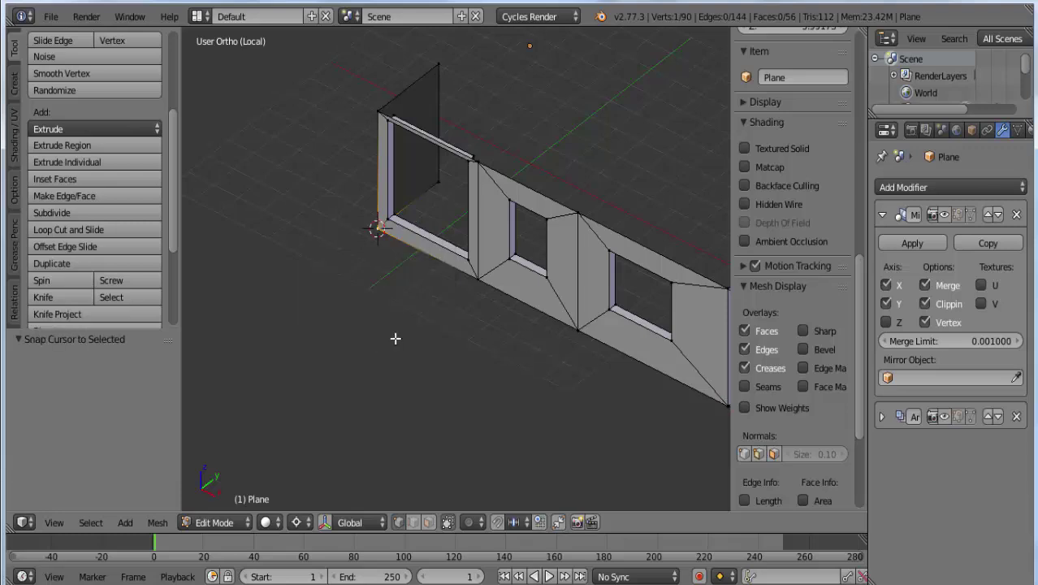
scroll(485, 339, down, 3)
mouse_move(485, 339)
middle_down()
mouse_move(540, 341)
mouse_move(528, 343)
middle_up()
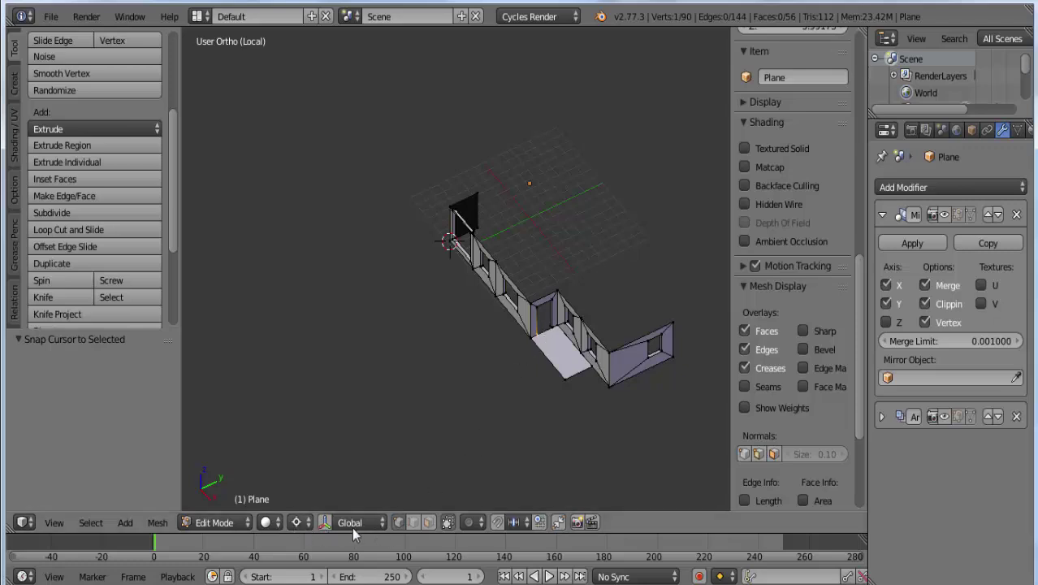
Extrude the slab's outer end edge -1.227 along X into a new face
click(414, 522)
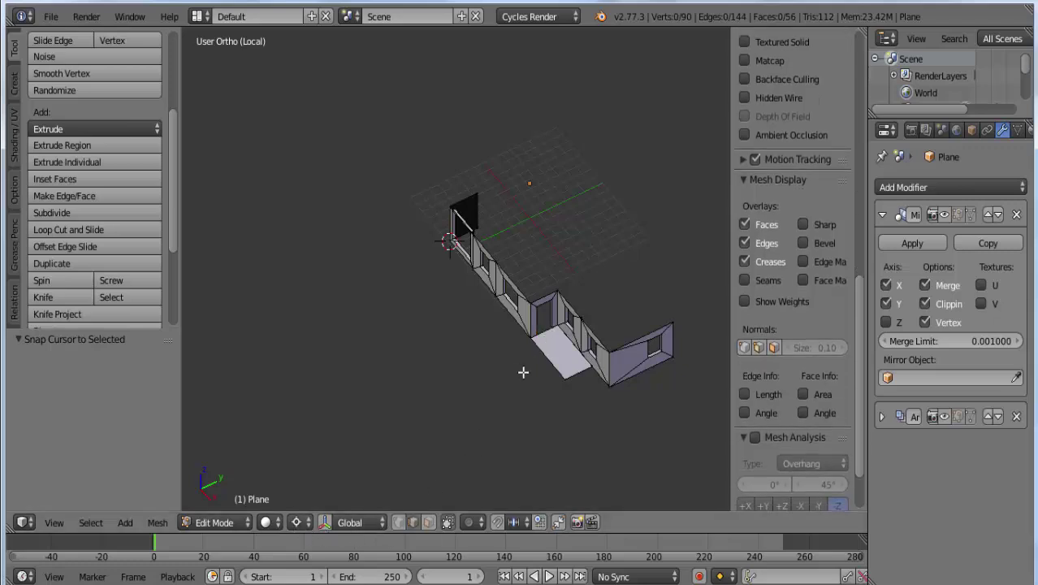
right_click(547, 331)
scroll(563, 422, up, 2)
scroll(560, 418, up, 1)
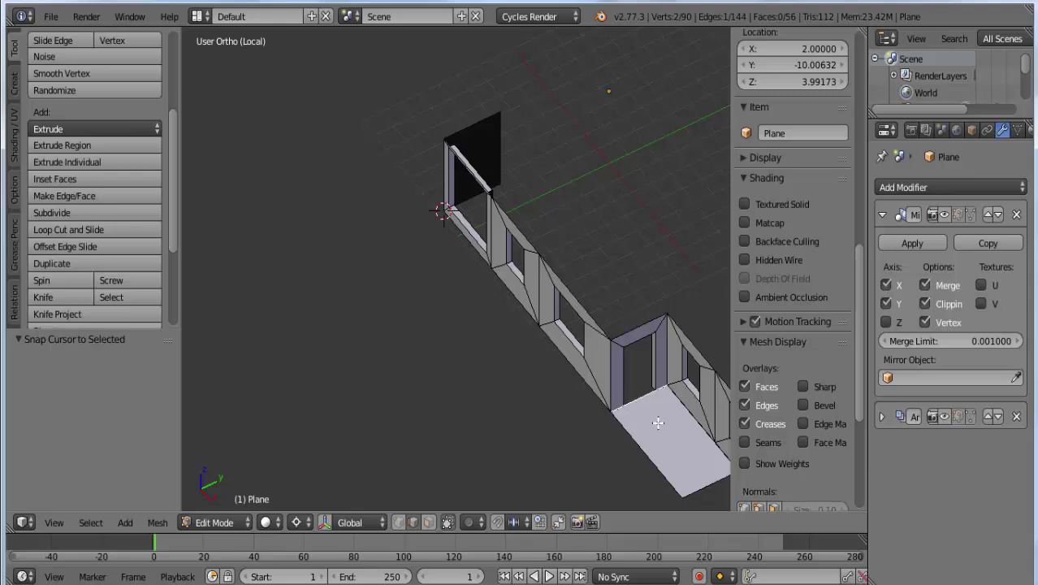
key(e)
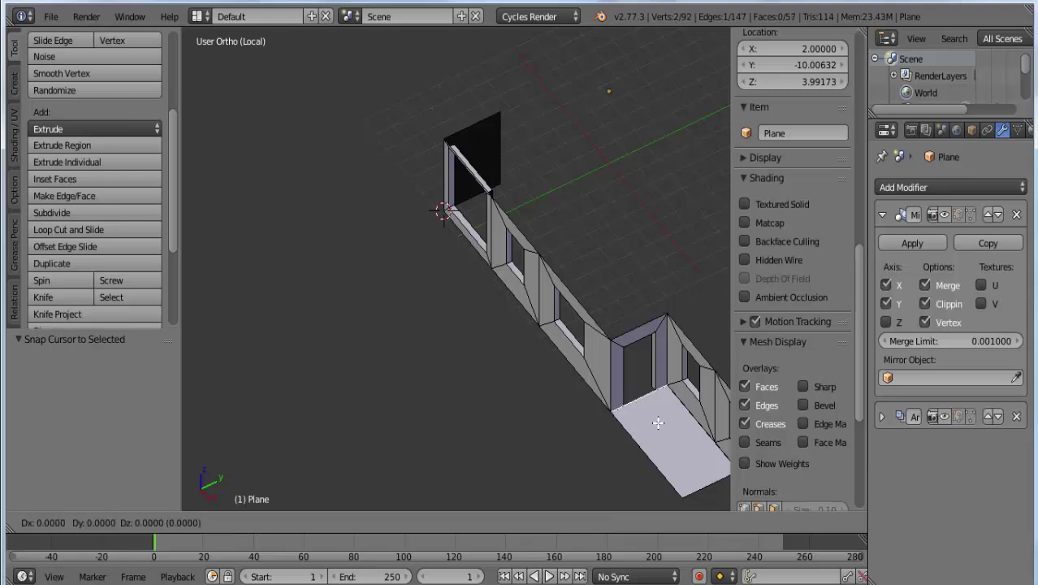
key(x)
click(643, 403)
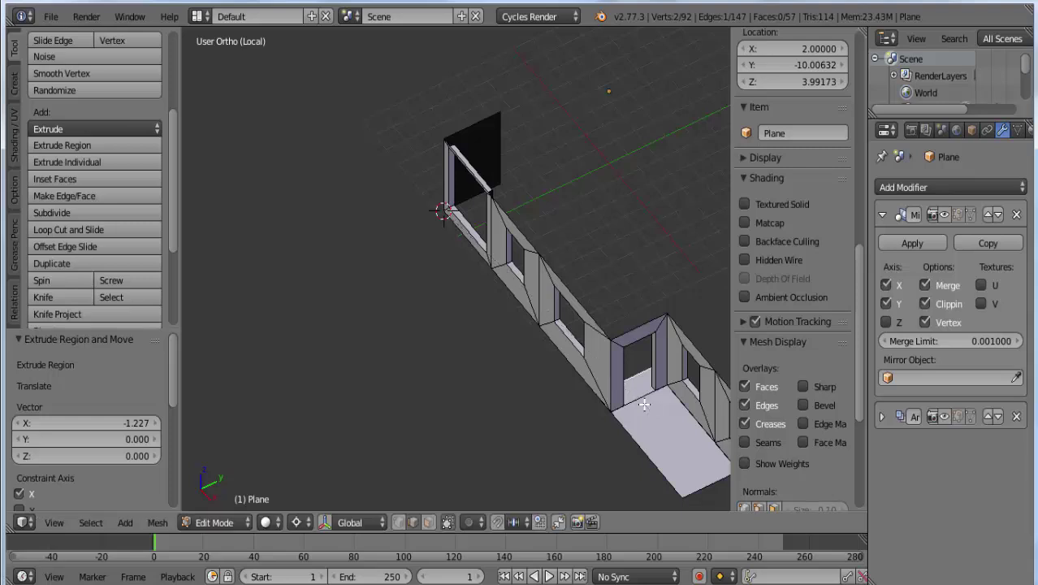
With Bounding Box Center pivot, scale the selected vertices to 0 along X
click(301, 521)
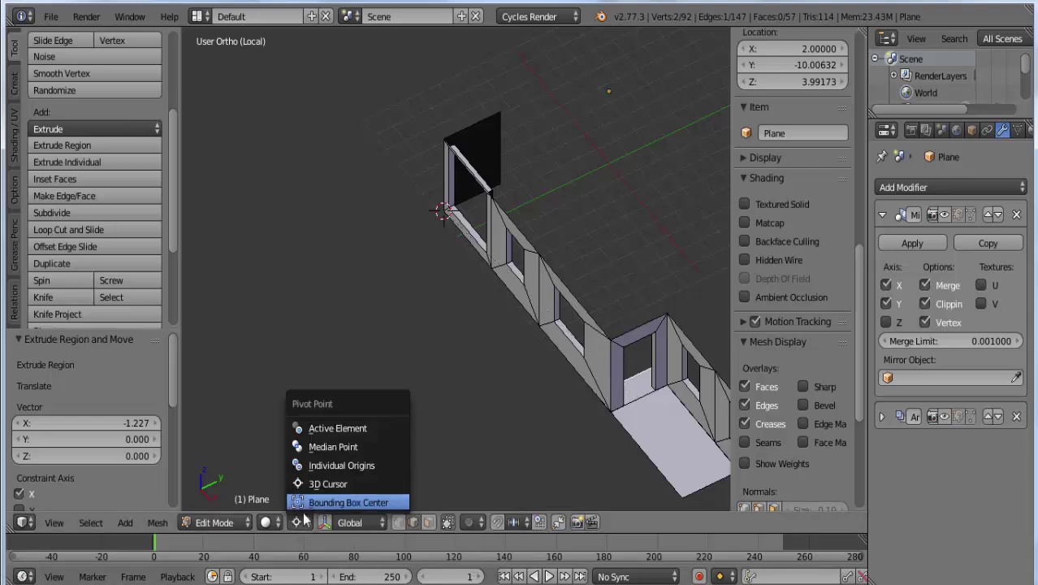
click(325, 502)
key(s)
key(x)
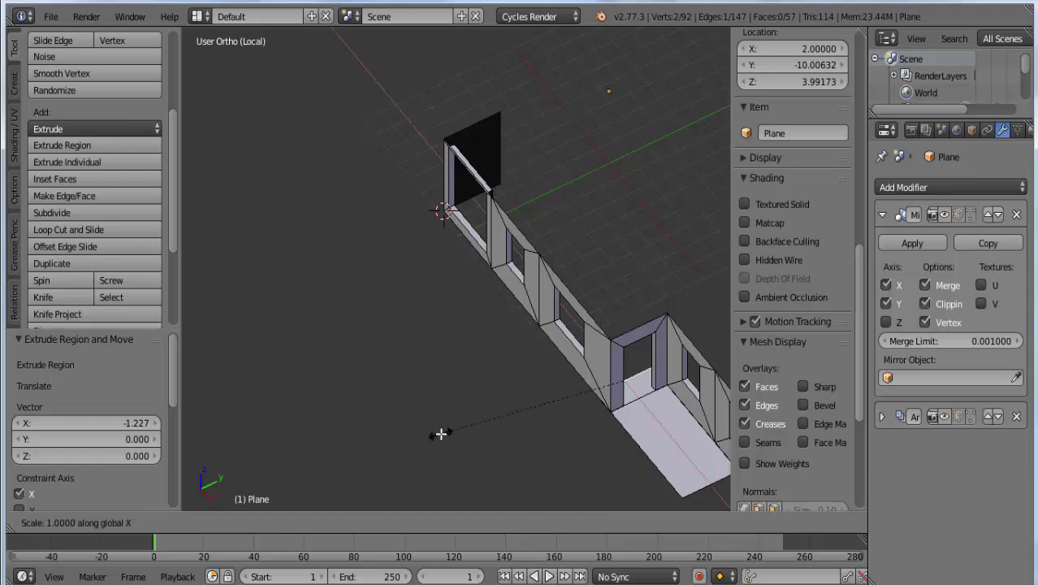
key(0)
key(Return)
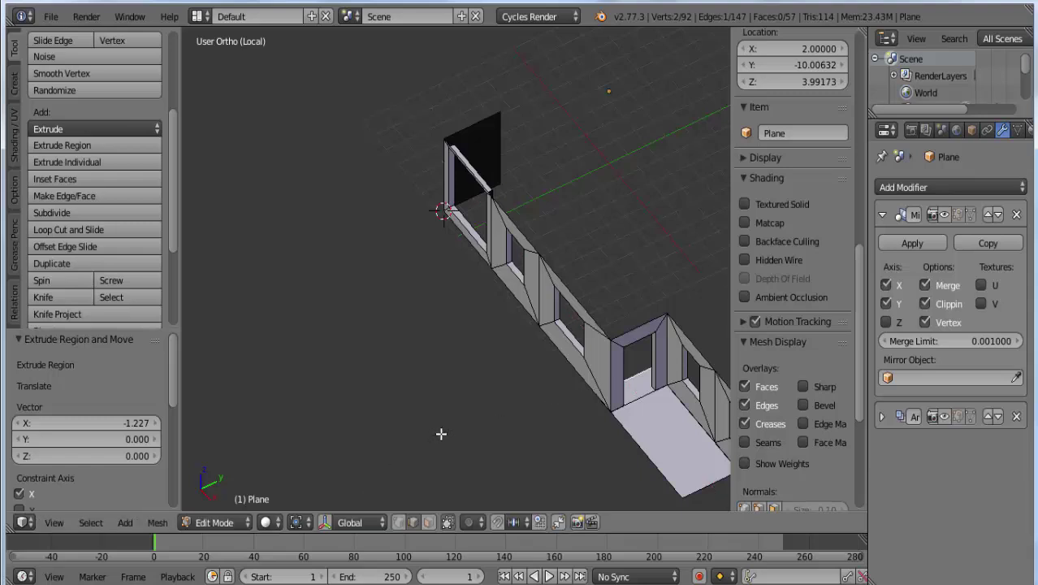
key(s)
key(x)
key(0)
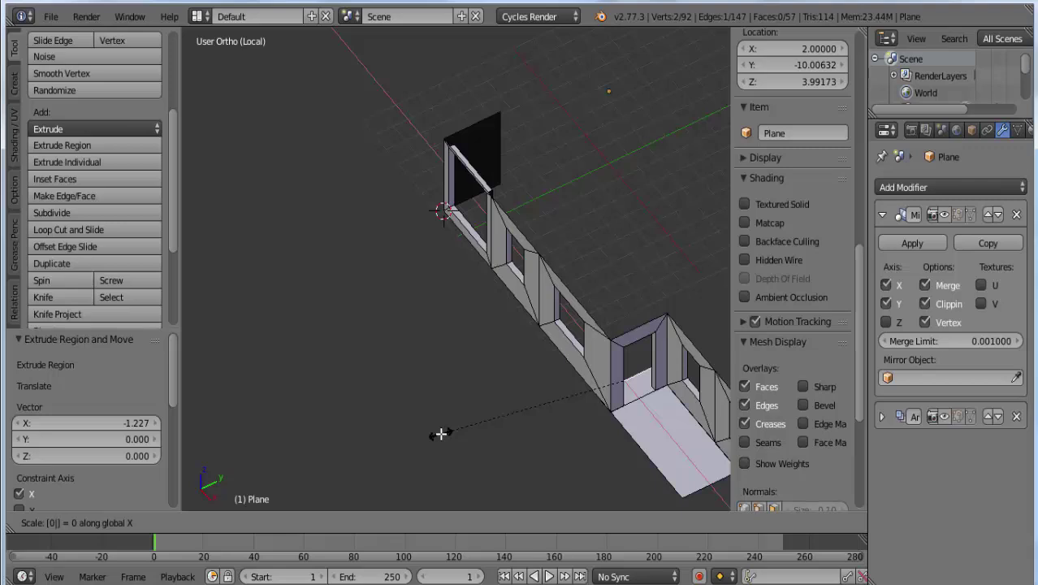
key(Return)
mouse_move(565, 434)
middle_down()
mouse_move(590, 441)
mouse_move(455, 487)
middle_up()
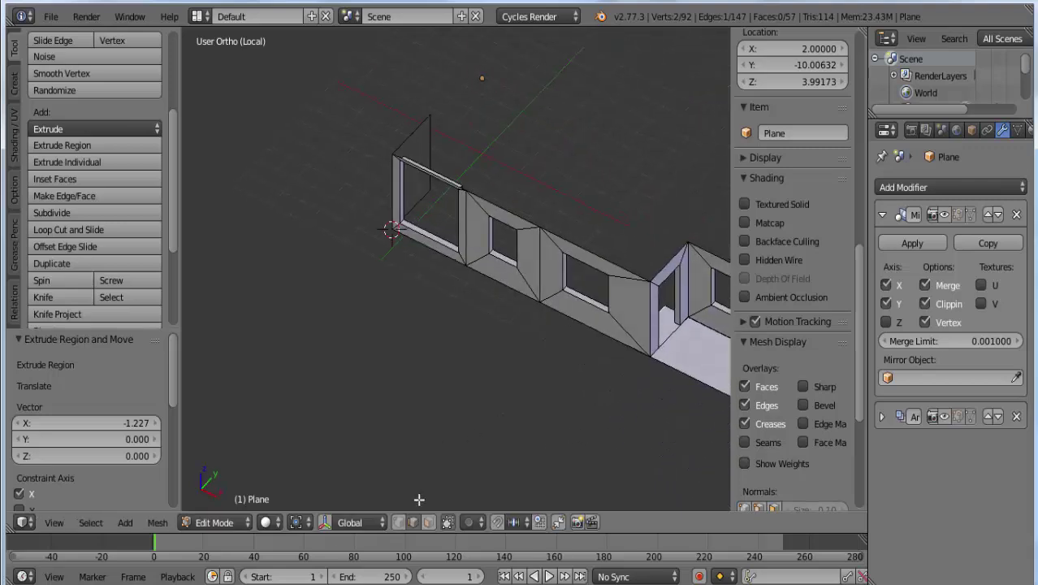
Switch the pivot to 3D Cursor and flatten the vertices to 0 along X
click(297, 523)
click(305, 485)
middle_drag(665, 374, 622, 384)
text(0)
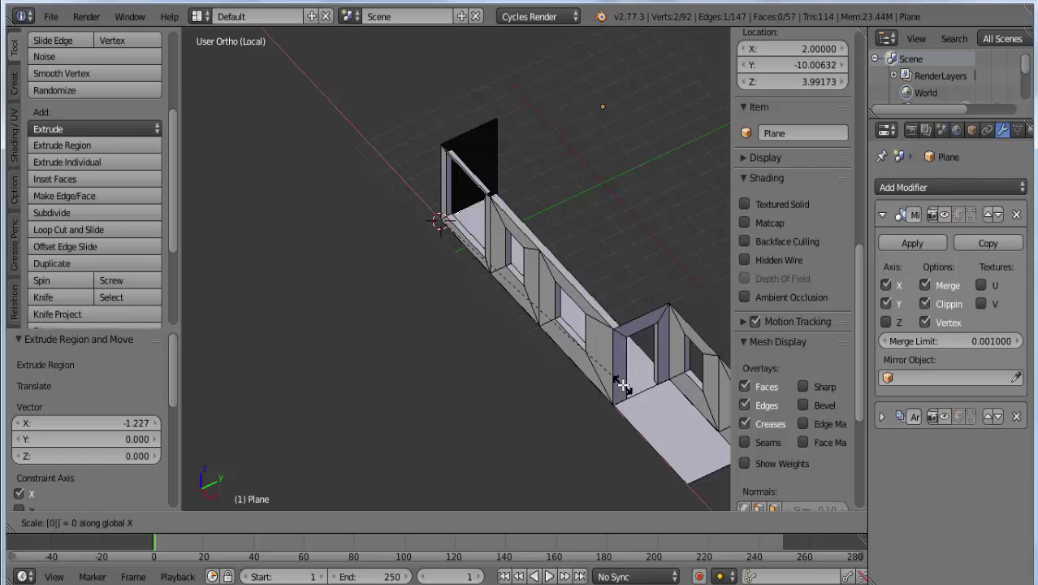
key(Return)
middle_drag(550, 278, 430, 289)
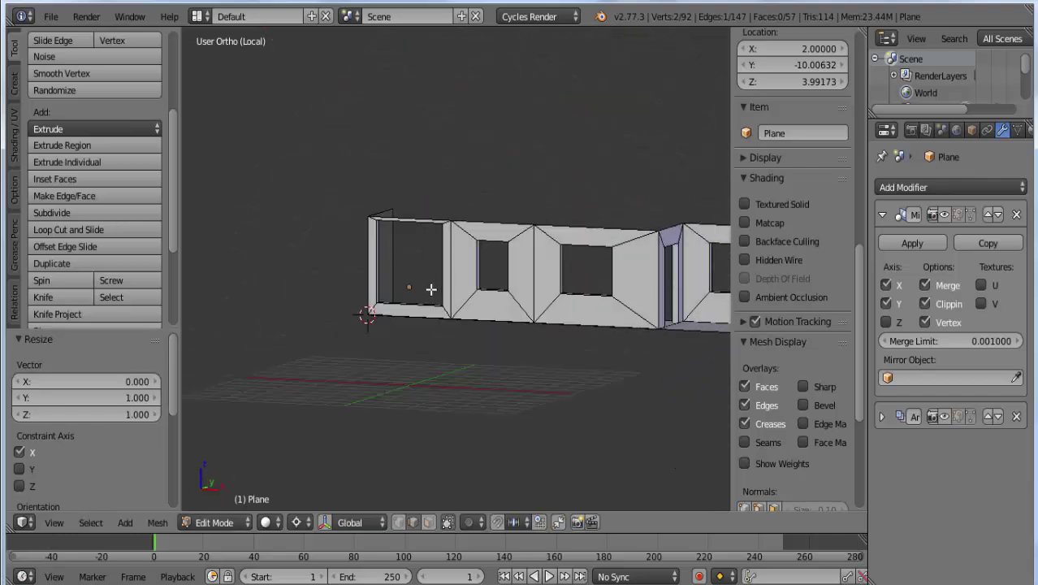
mouse_move(583, 351)
middle_down()
mouse_move(538, 408)
mouse_move(604, 380)
mouse_move(650, 376)
mouse_move(351, 385)
middle_up()
Switch to face select mode and select the two floor faces in front of the doorway
scroll(417, 379, up, 1)
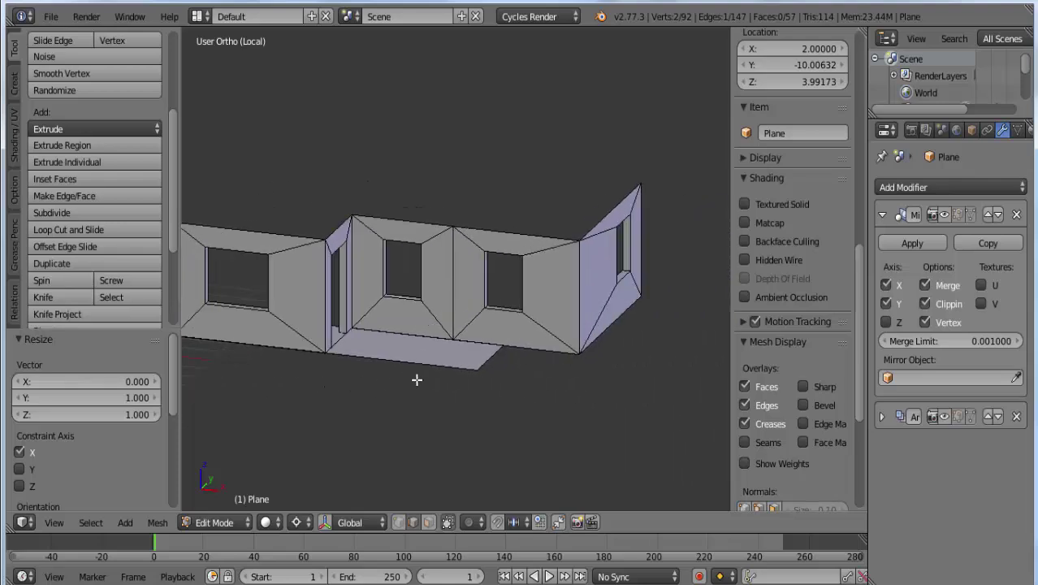
scroll(416, 380, up, 1)
key(ctrl+Tab)
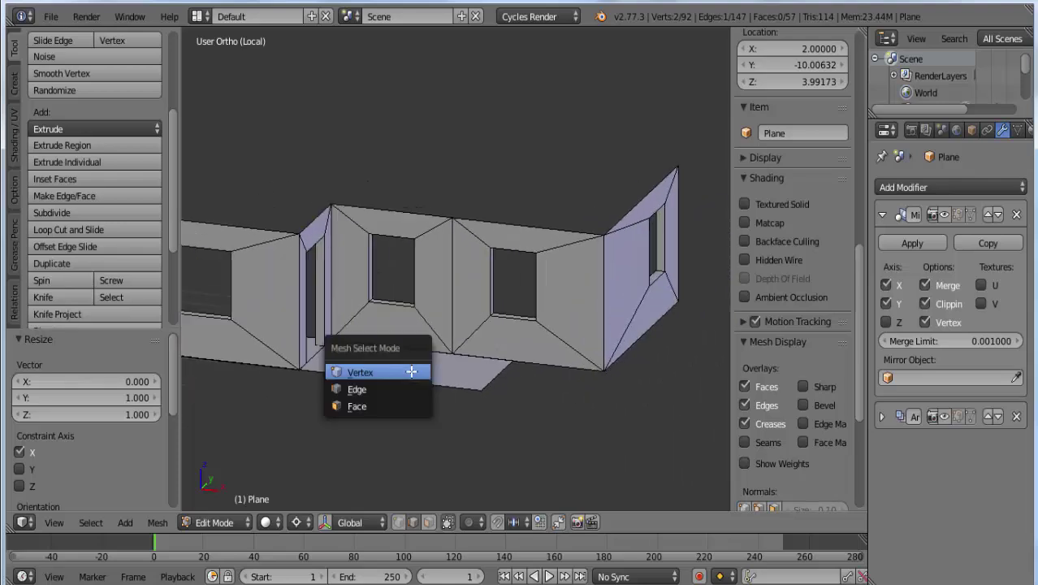
click(382, 408)
right_click(492, 408)
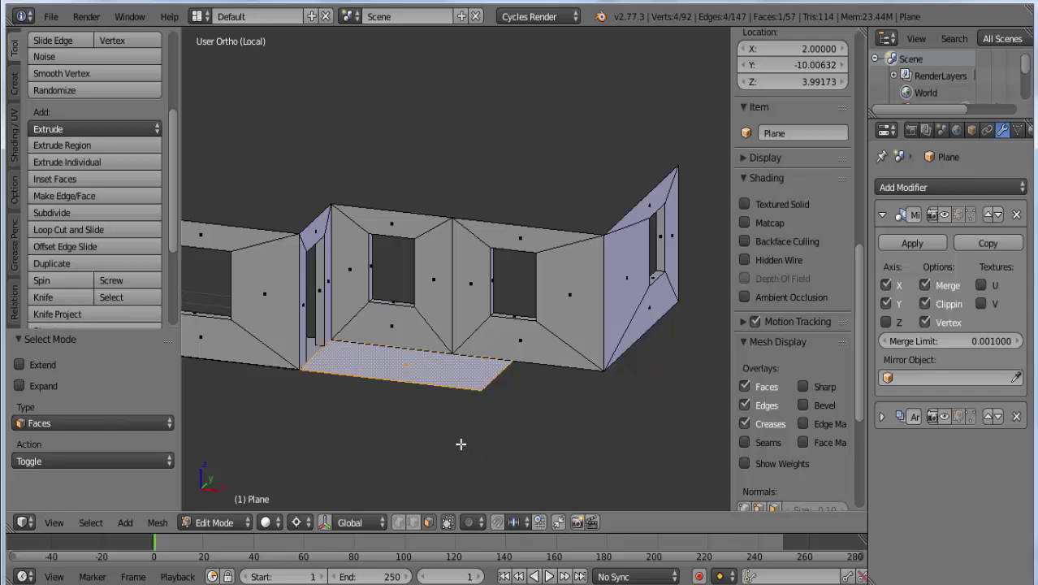
middle_drag(378, 399, 350, 289)
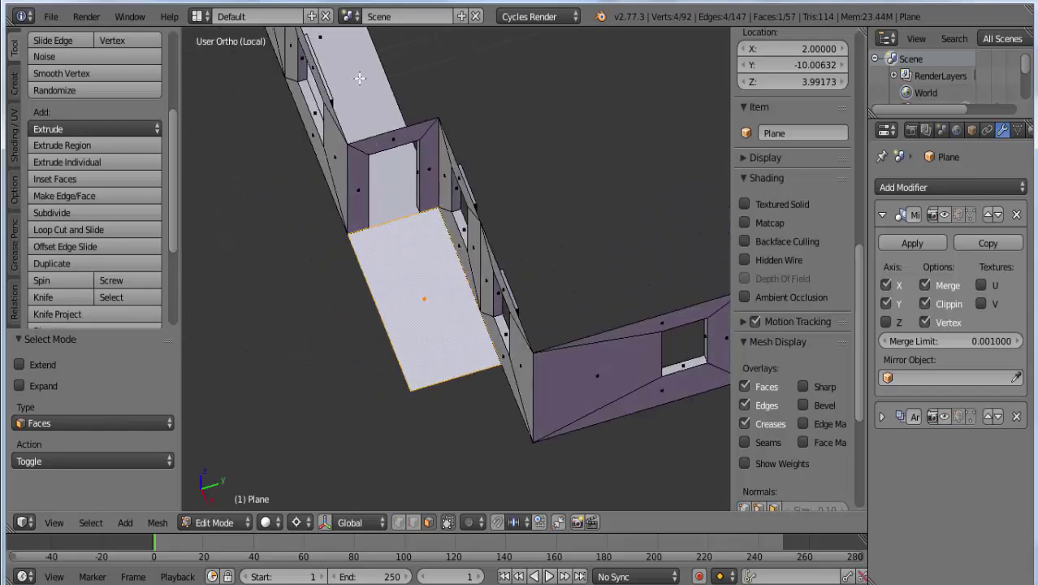
shift+right_click(382, 308)
middle_drag(315, 376, 420, 286)
scroll(370, 426, up, 2)
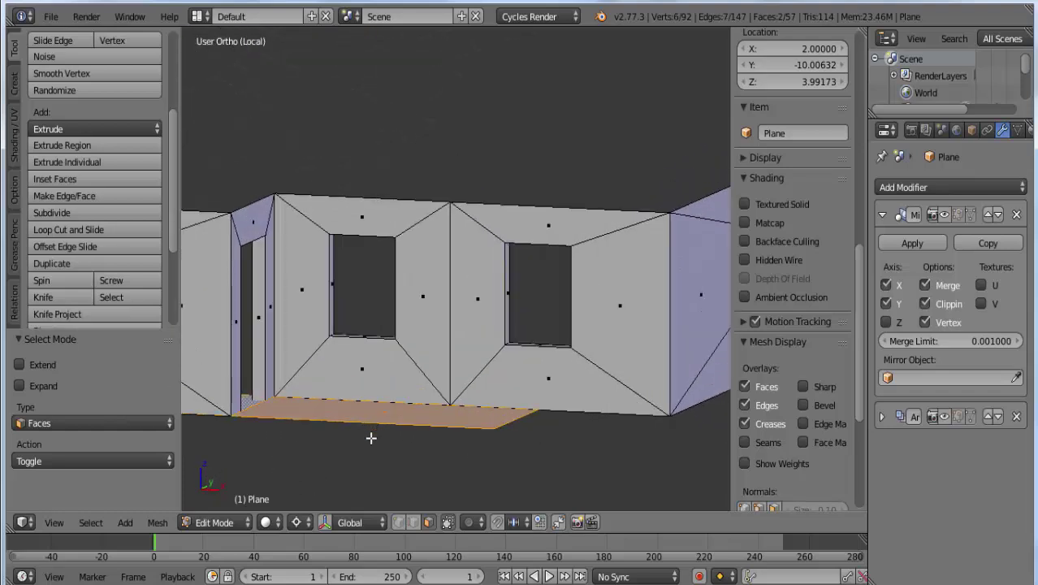
Extrude the floor faces 0.315 upward, then select the slab's top face
key(e)
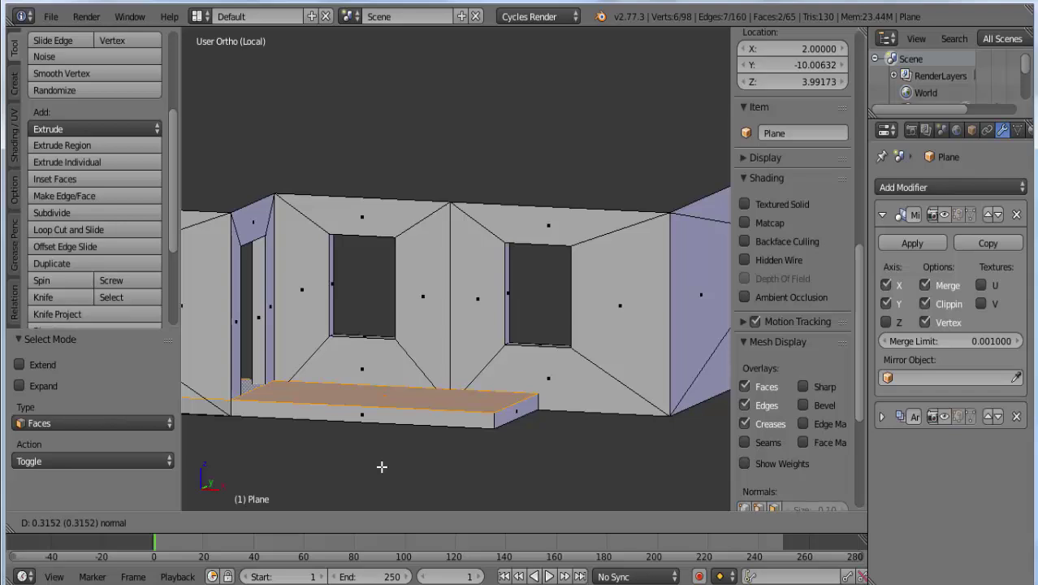
click(382, 466)
right_click(397, 399)
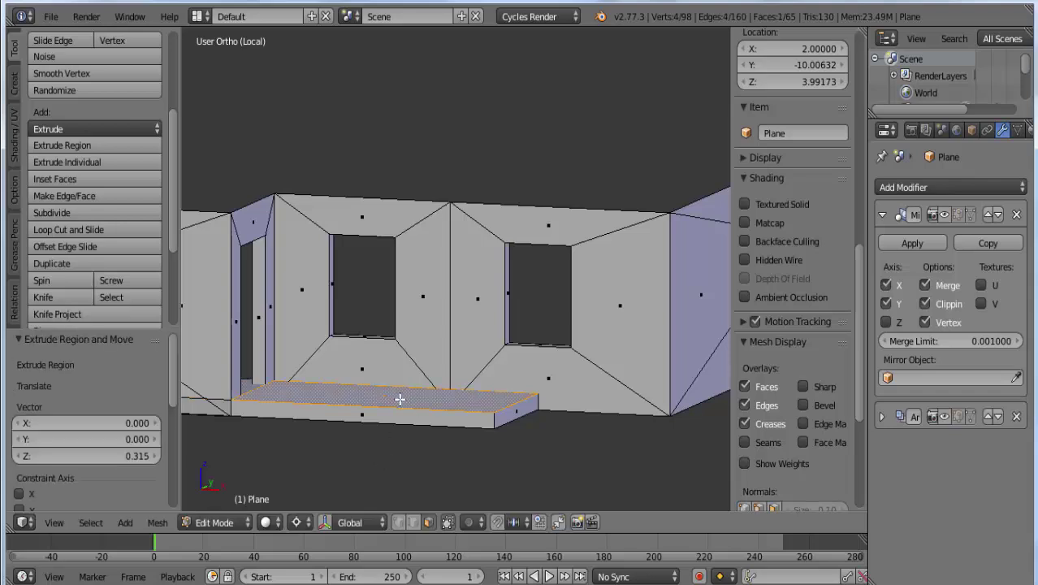
mouse_move(392, 405)
middle_down()
mouse_move(370, 56)
mouse_move(687, 418)
mouse_move(329, 457)
mouse_move(401, 433)
mouse_move(406, 426)
mouse_move(382, 442)
mouse_move(403, 420)
middle_up()
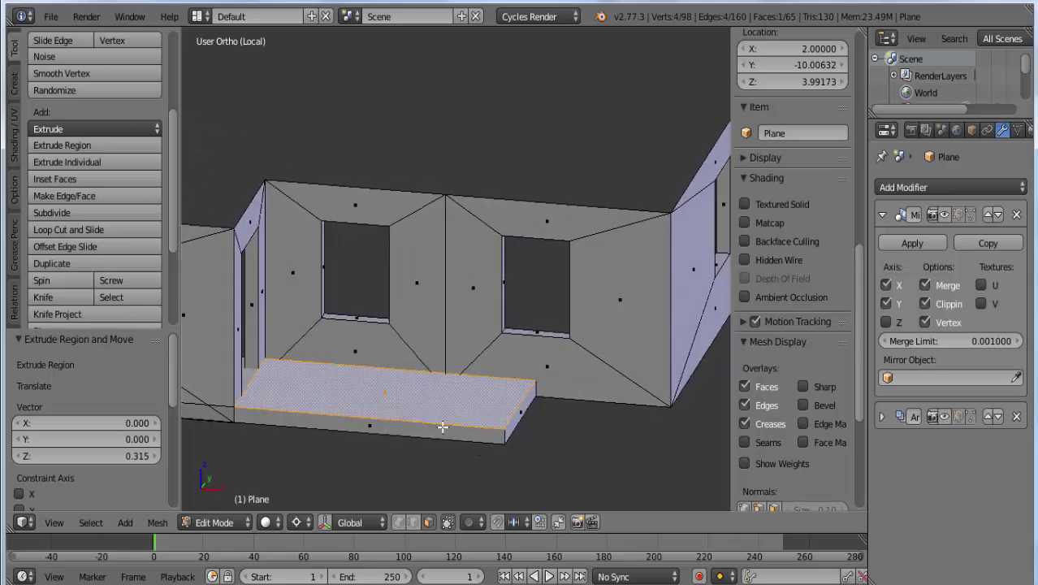
Set the pivot point to Bounding Box Center
key(s)
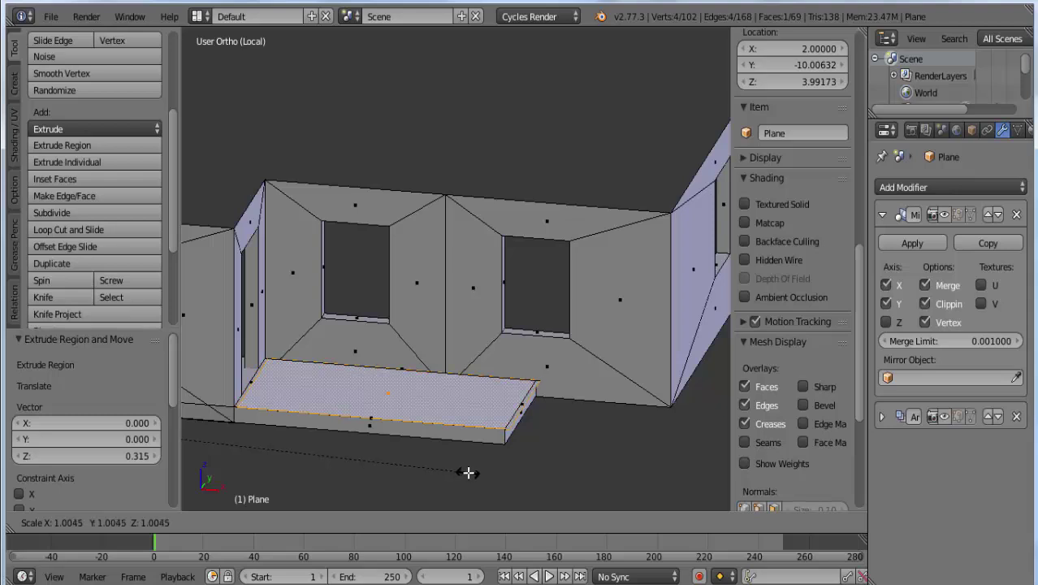
right_click(468, 472)
click(298, 522)
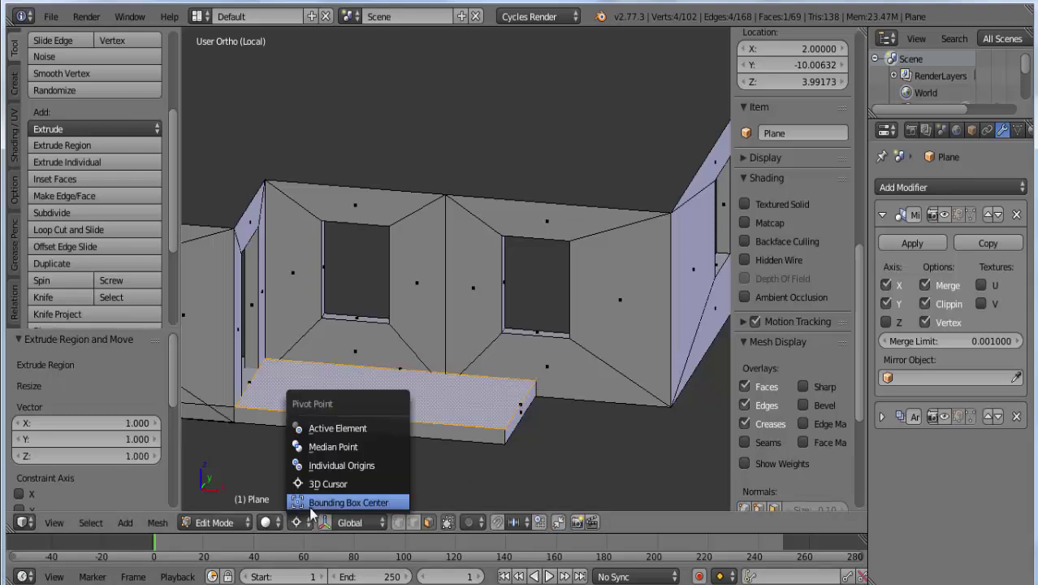
click(311, 505)
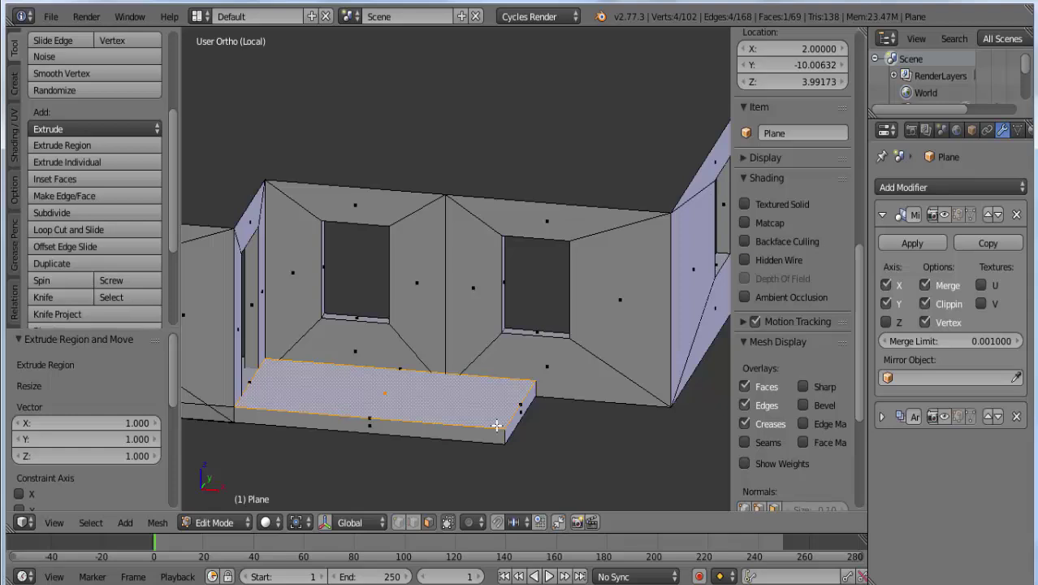
Scale the slab's top face to 1.077 and extrude it up 0.104
key(s)
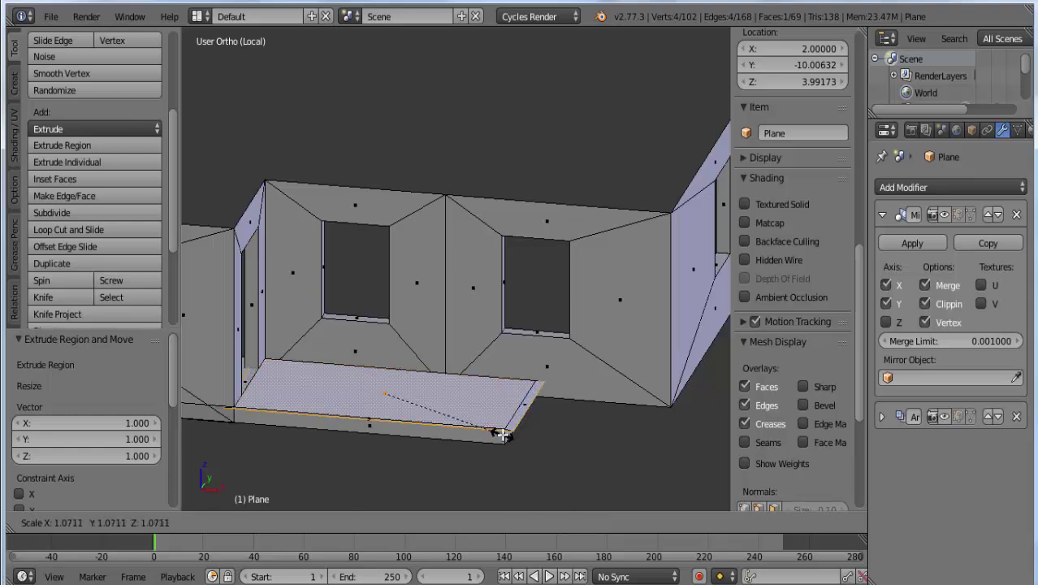
click(501, 442)
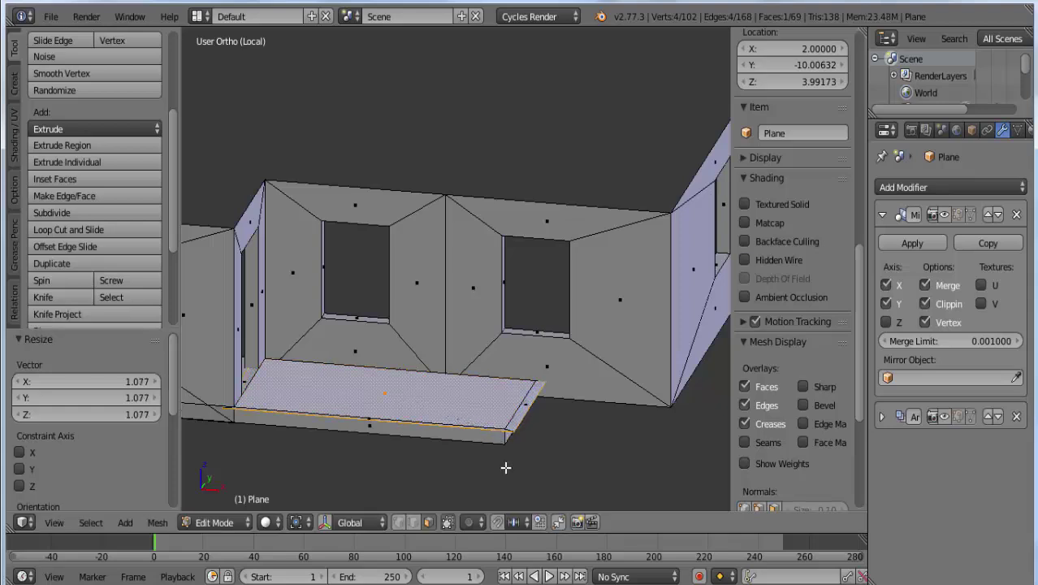
key(e)
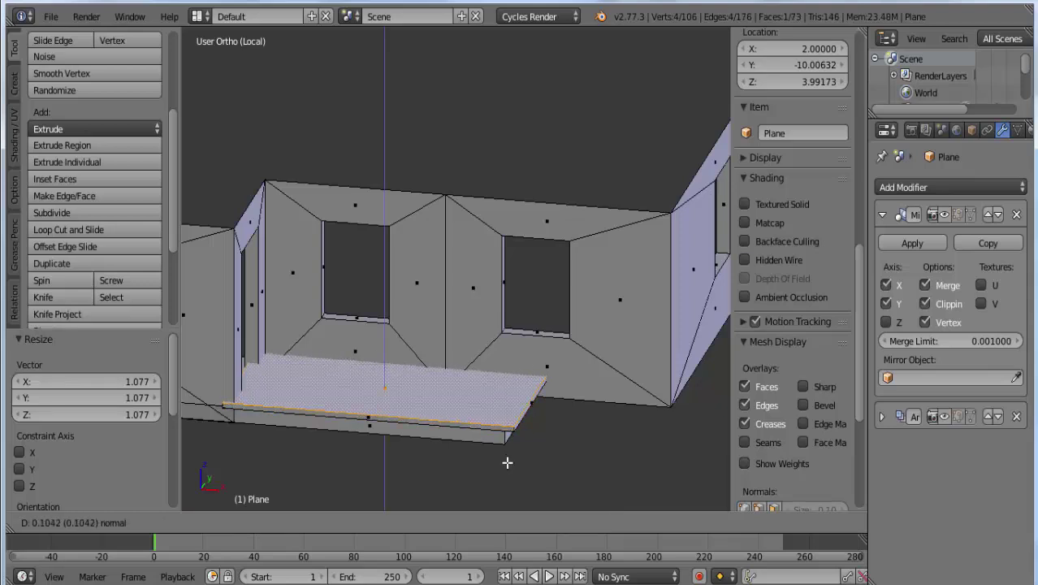
click(506, 462)
mouse_move(502, 461)
middle_down()
mouse_move(383, 457)
mouse_move(401, 466)
mouse_move(293, 435)
mouse_move(301, 509)
mouse_move(519, 443)
mouse_move(656, 427)
middle_up()
right_click(500, 452)
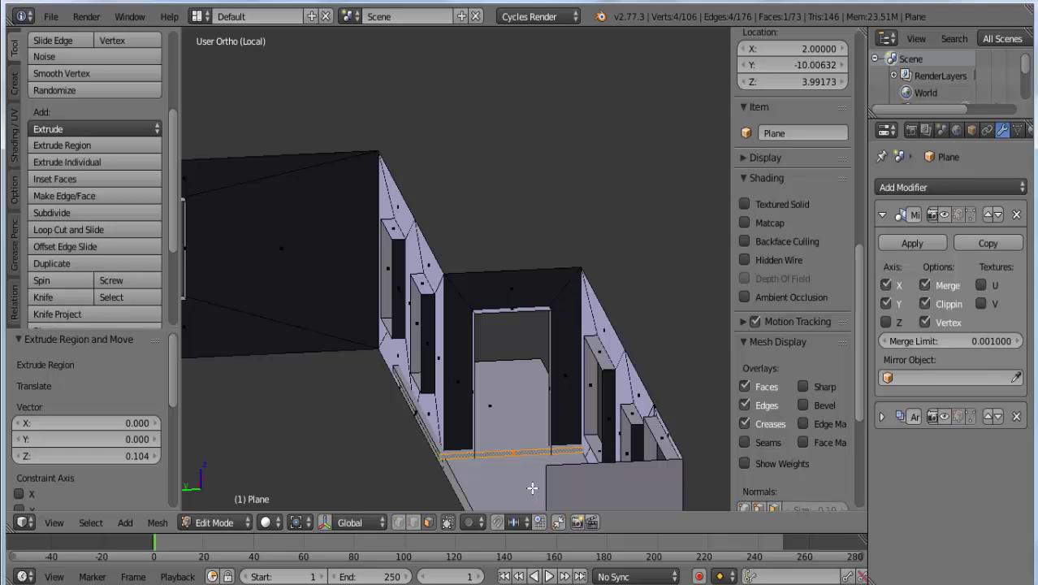
Extrude the selected slab edge upward 3.868 into a wall
key(g)
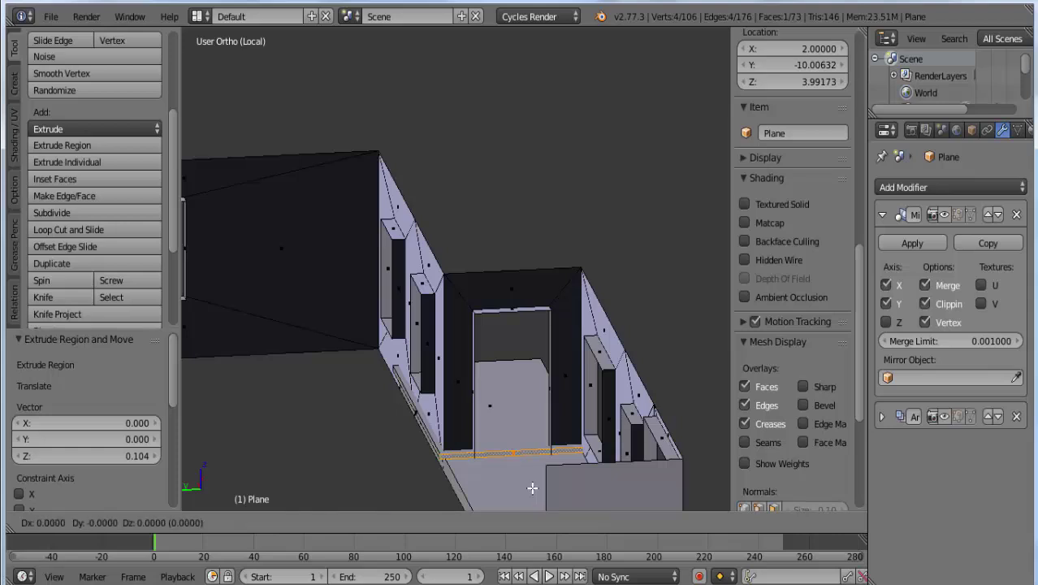
key(x)
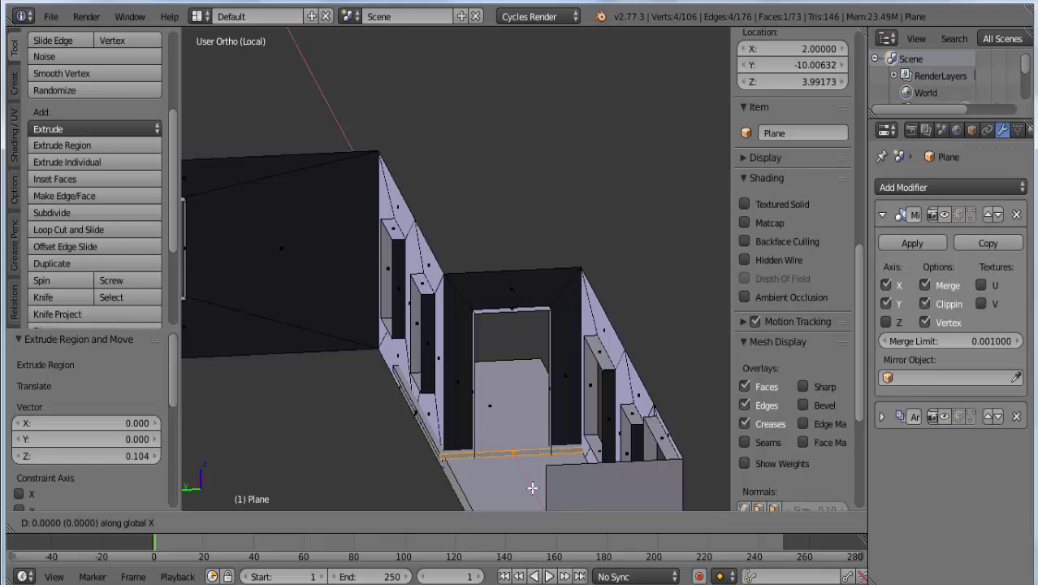
key(Escape)
key(e)
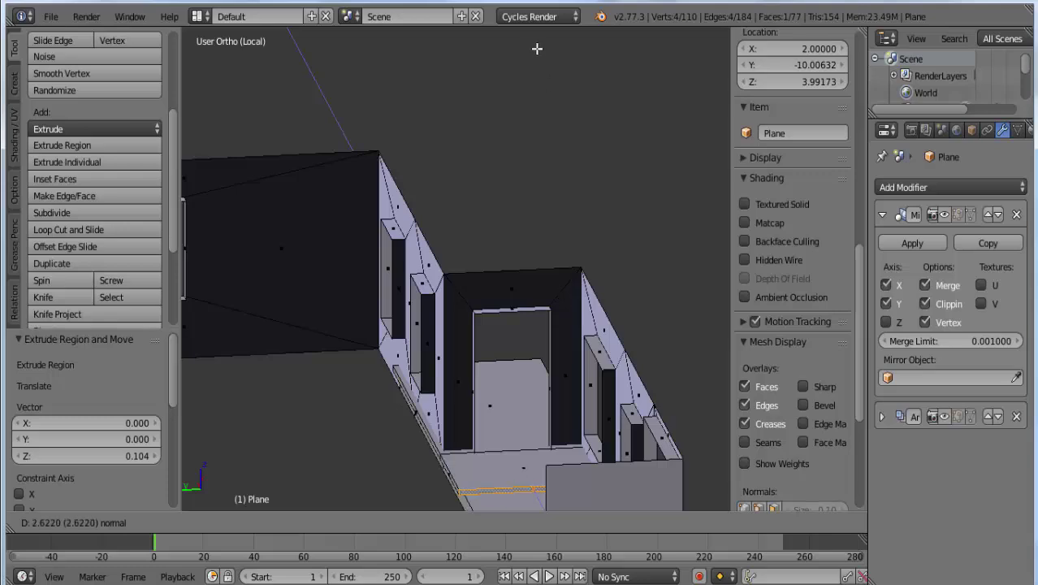
click(554, 64)
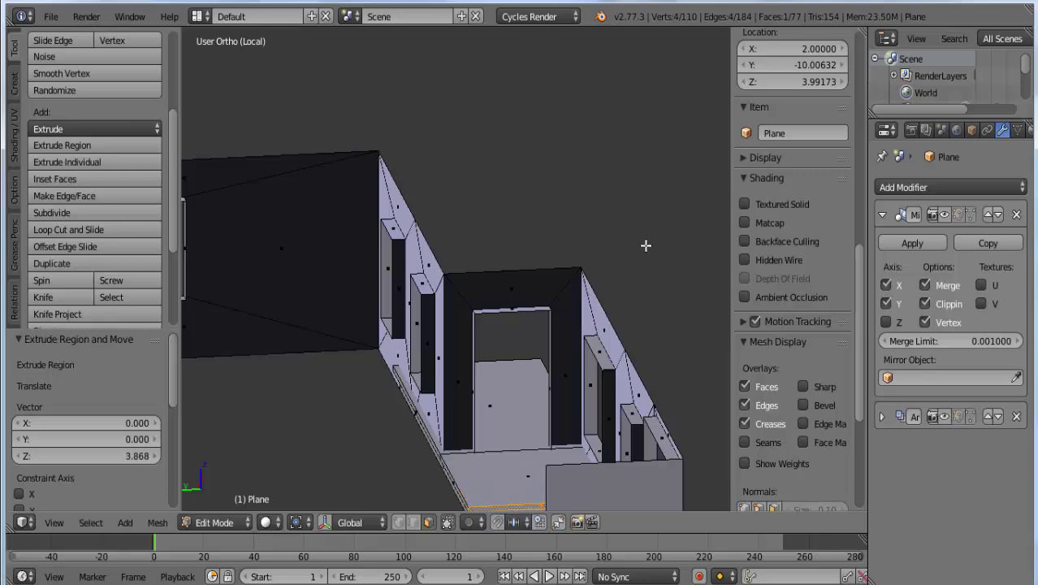
middle_drag(645, 247, 321, 262)
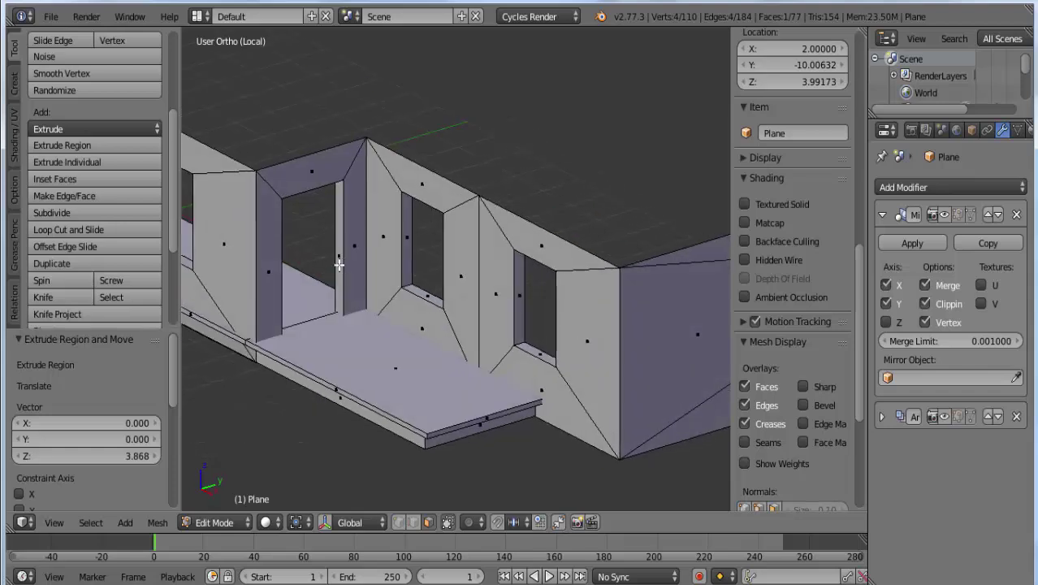
Move the selected edge -2.578 along the global X axis
key(g)
key(x)
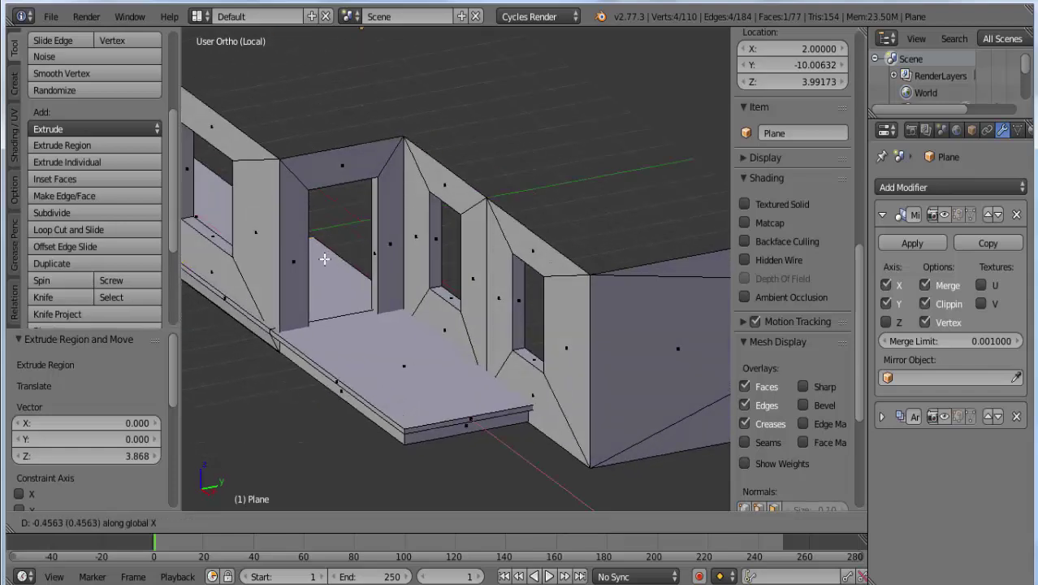
click(289, 216)
mouse_move(350, 338)
middle_down()
mouse_move(261, 294)
mouse_move(274, 310)
mouse_move(262, 356)
mouse_move(234, 348)
middle_up()
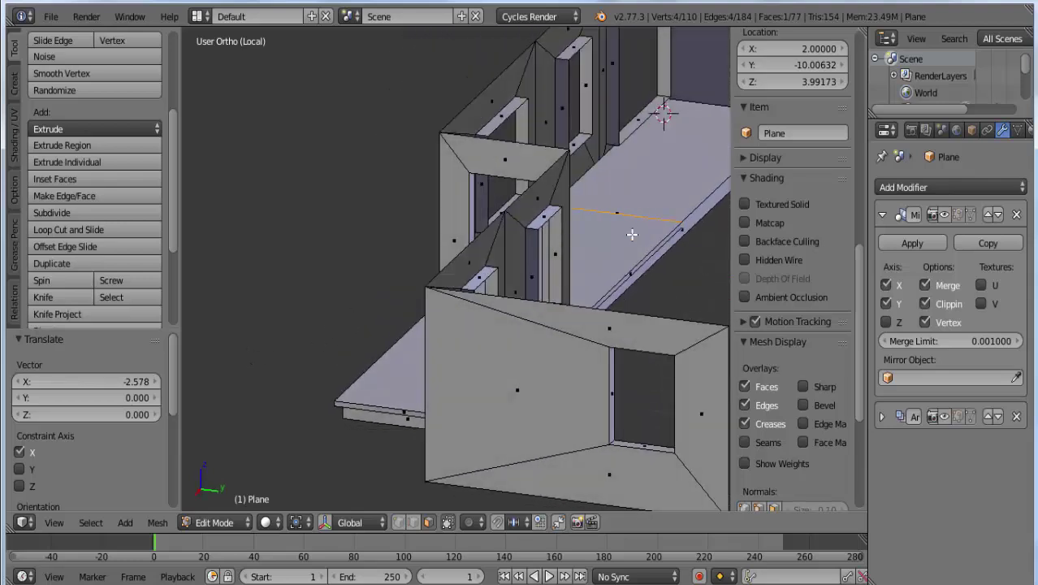
Shift the extruded part further along the X axis
key(g)
key(x)
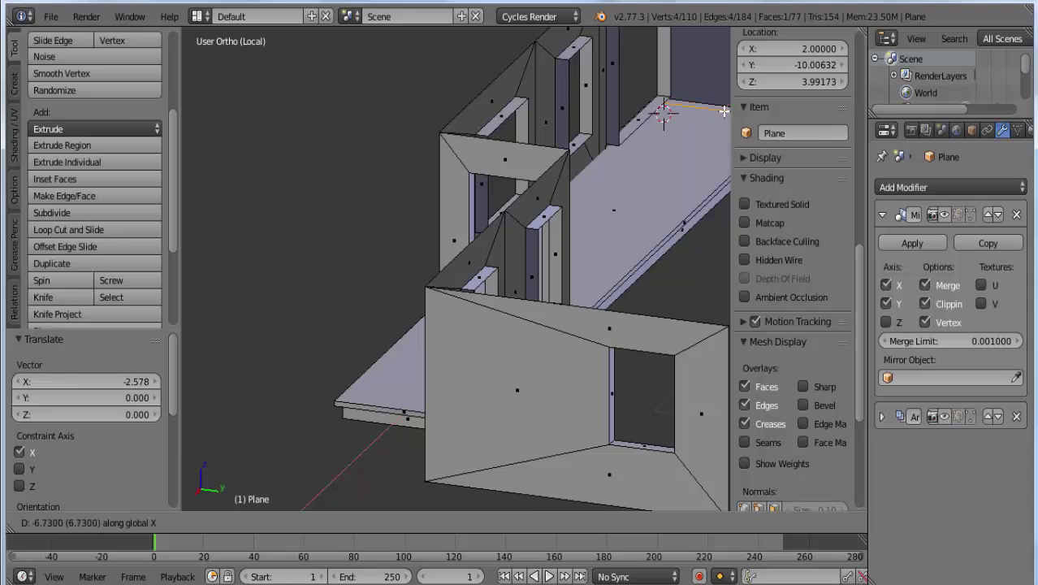
click(184, 107)
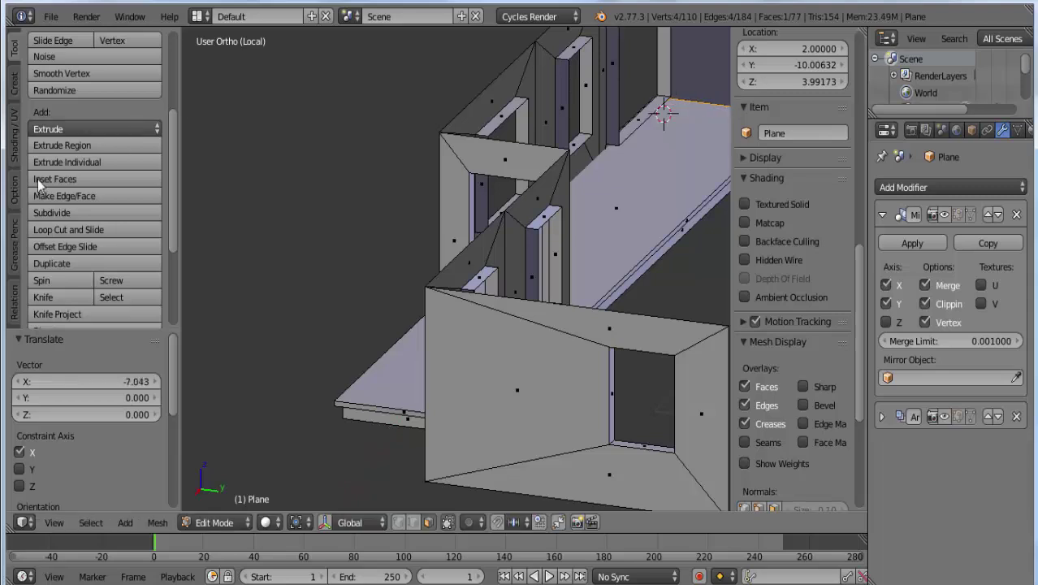
middle_drag(266, 248, 396, 248)
scroll(293, 291, down, 5)
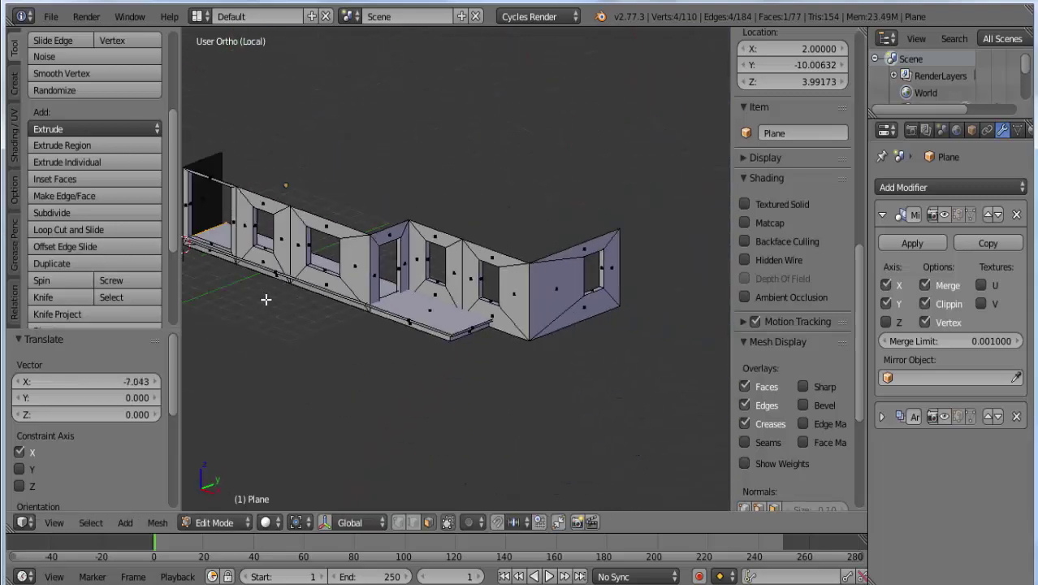
mouse_move(266, 297)
middle_down()
mouse_move(317, 287)
mouse_move(325, 329)
mouse_move(276, 347)
mouse_move(206, 344)
mouse_move(716, 327)
mouse_move(660, 304)
mouse_move(669, 312)
middle_up()
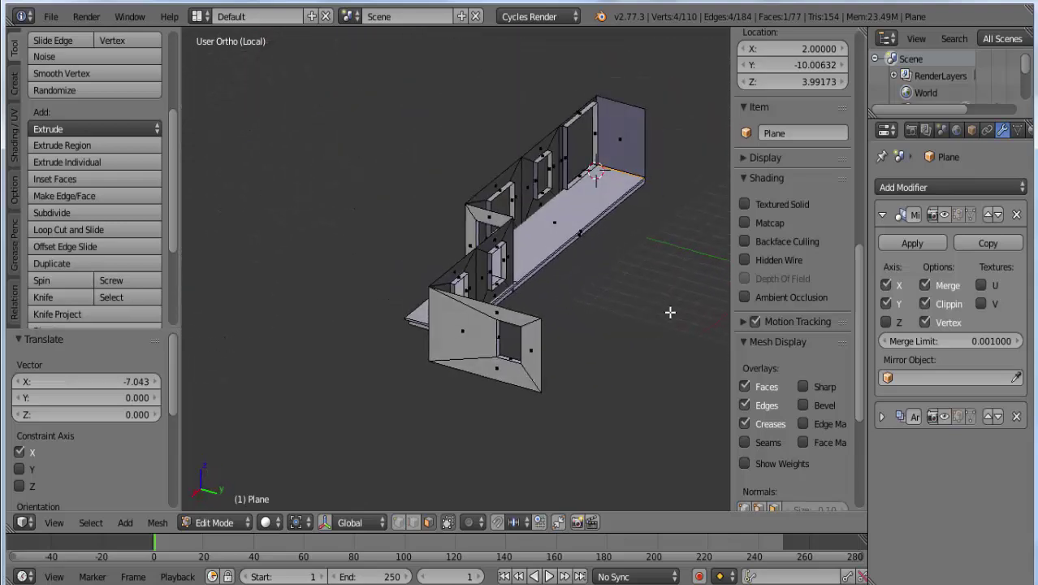
Undo the last extrusion and zoom in on the balcony slab
key(ctrl+z)
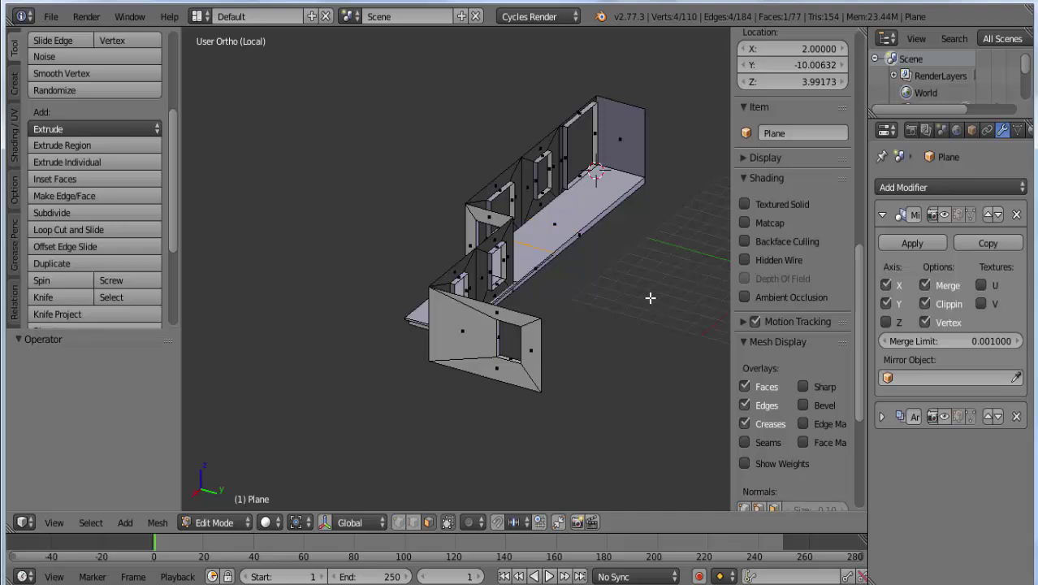
mouse_move(550, 298)
middle_down()
mouse_move(714, 308)
mouse_move(147, 313)
middle_up()
mouse_move(318, 376)
middle_down()
mouse_move(415, 374)
mouse_move(427, 291)
middle_up()
scroll(421, 360, up, 2)
scroll(409, 358, up, 3)
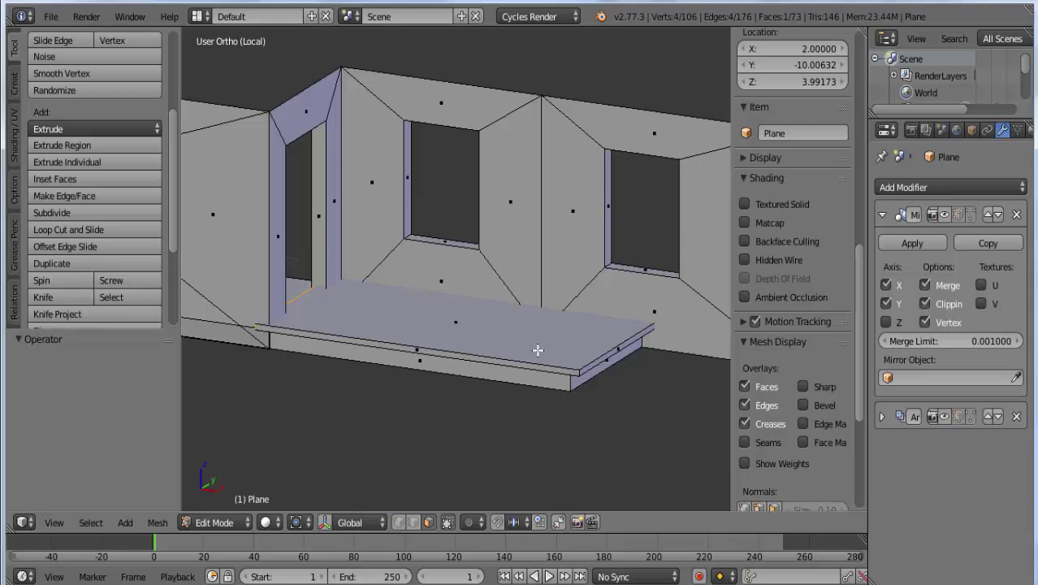
Inset the slab's top face by 0.1927 and extrude it down 0.266 to form a rim
right_click(276, 237)
mouse_move(416, 469)
middle_down()
mouse_move(424, 488)
mouse_move(412, 331)
mouse_move(477, 353)
middle_up()
right_click(478, 352)
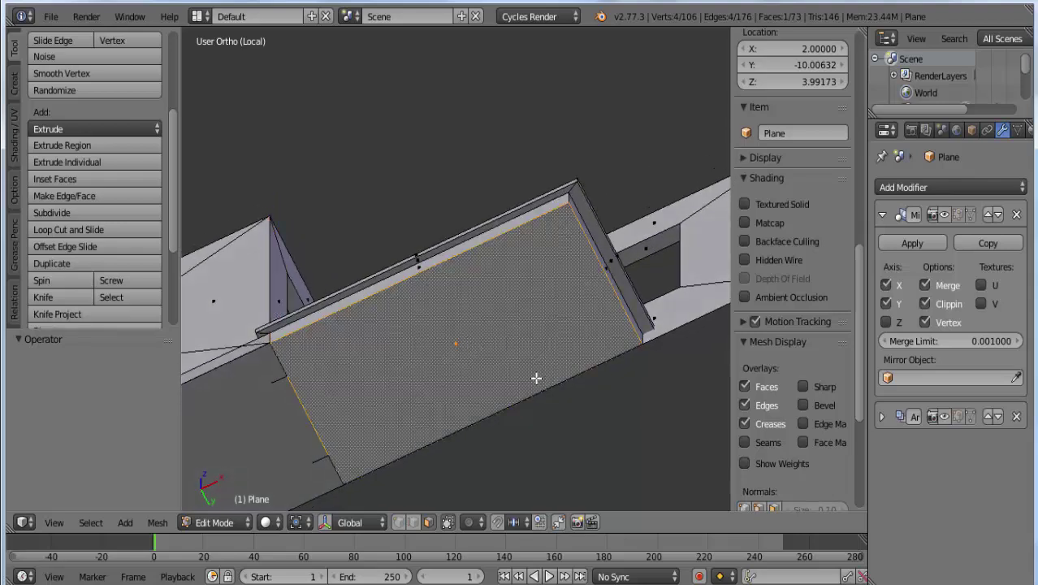
key(i)
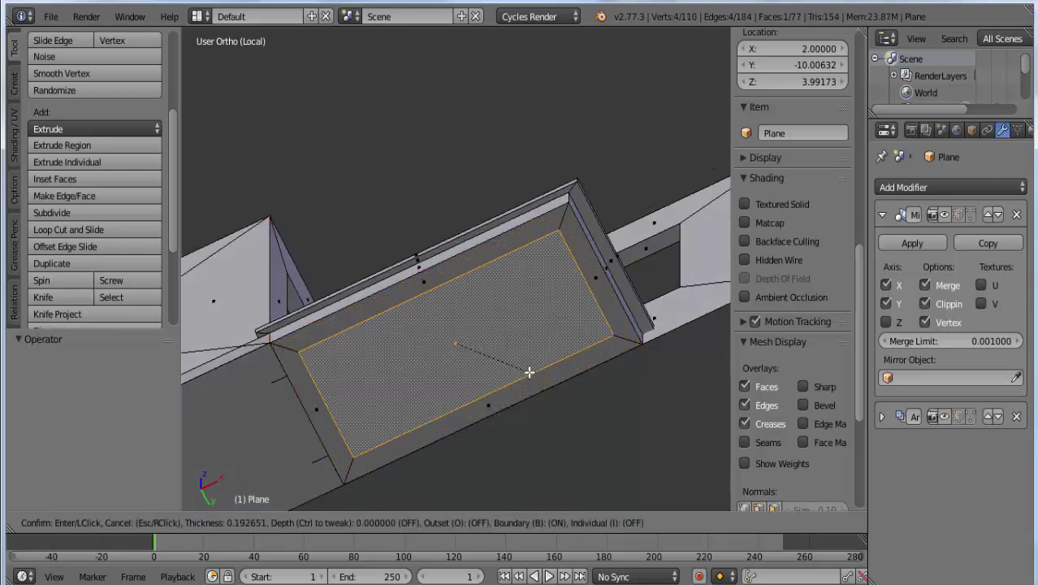
click(528, 372)
key(e)
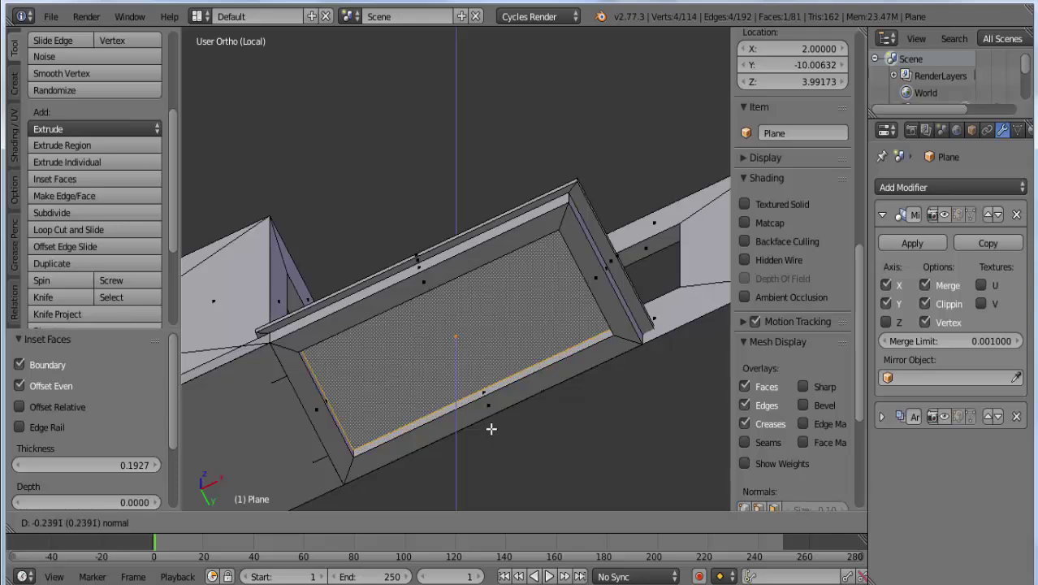
click(490, 427)
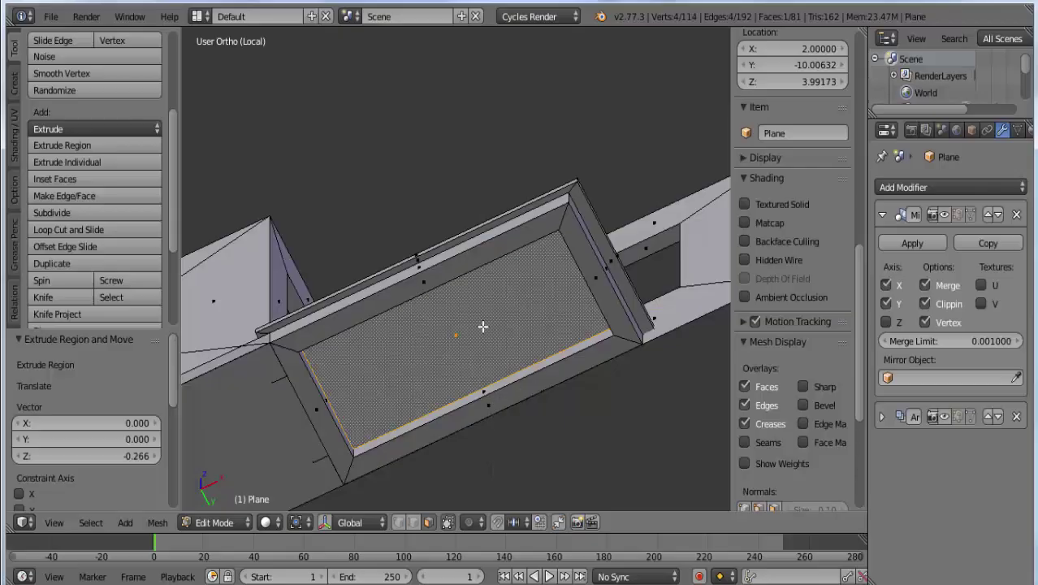
Snap Blender to front view, open el-balcon.jpg alone in Chrome, and return to Blender
middle_drag(483, 389, 533, 445)
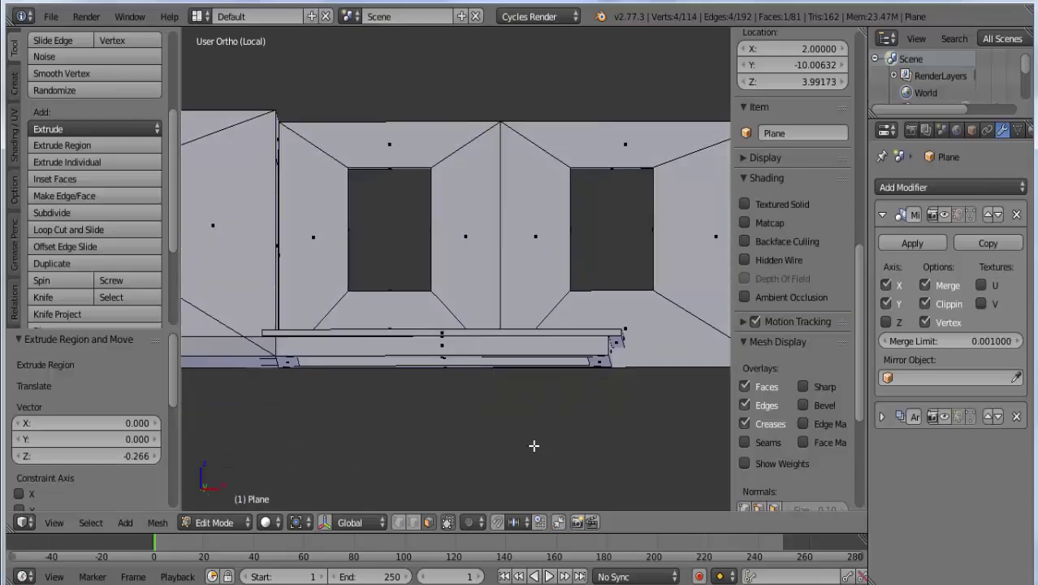
key(KP_1)
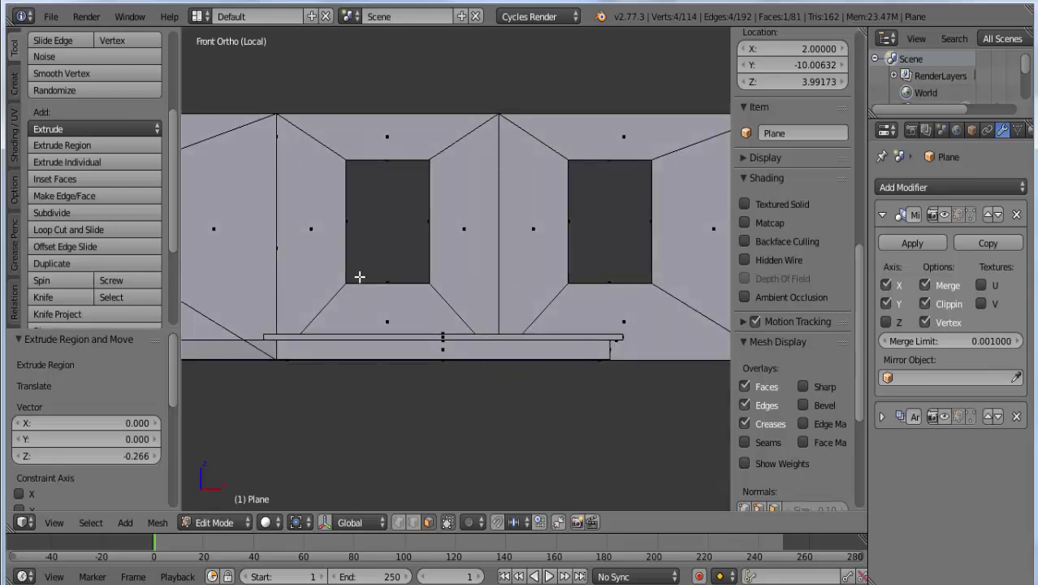
key(alt+Tab)
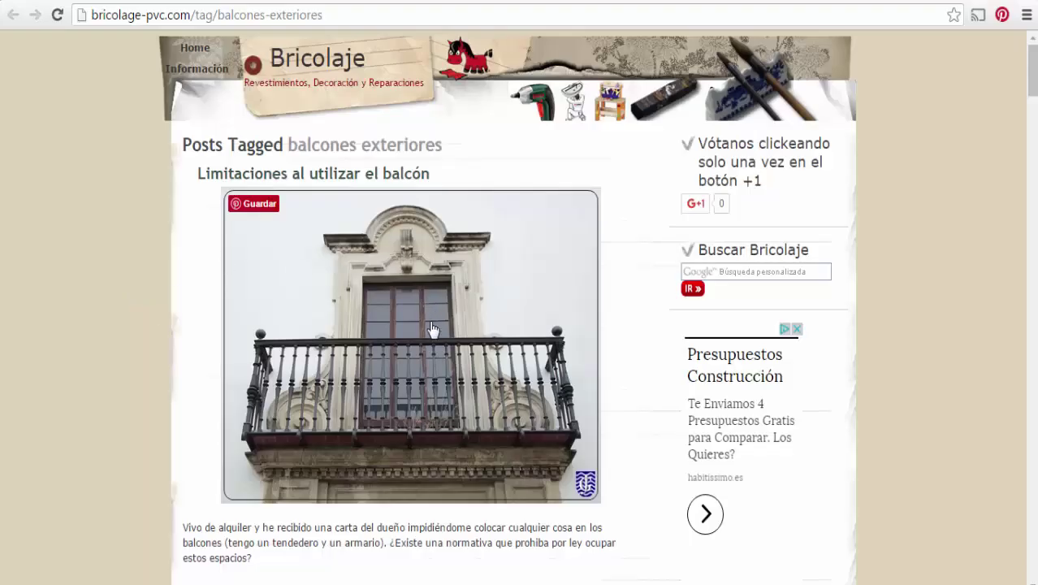
right_click(379, 351)
click(454, 200)
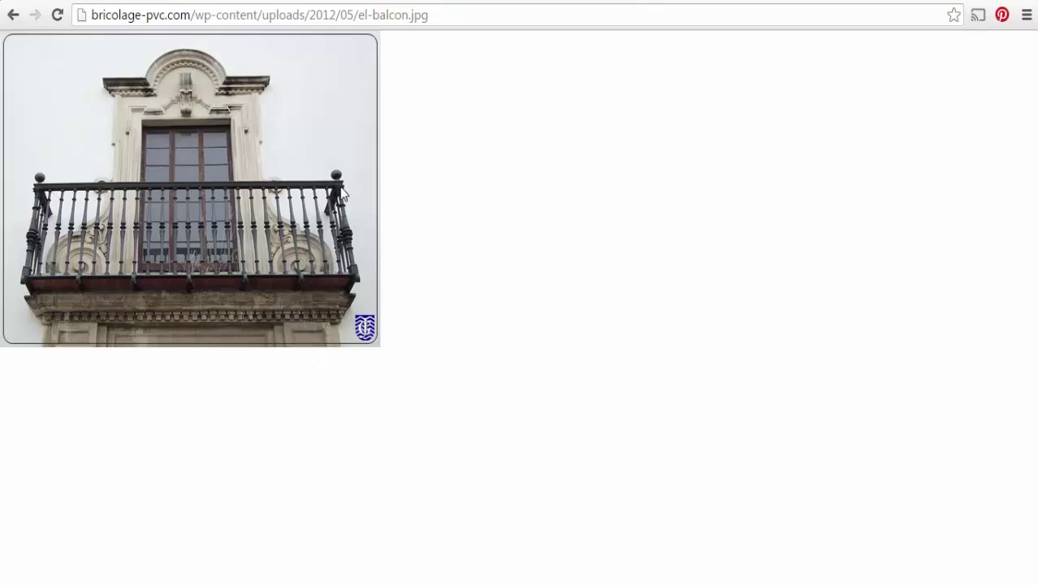
key(alt+Tab)
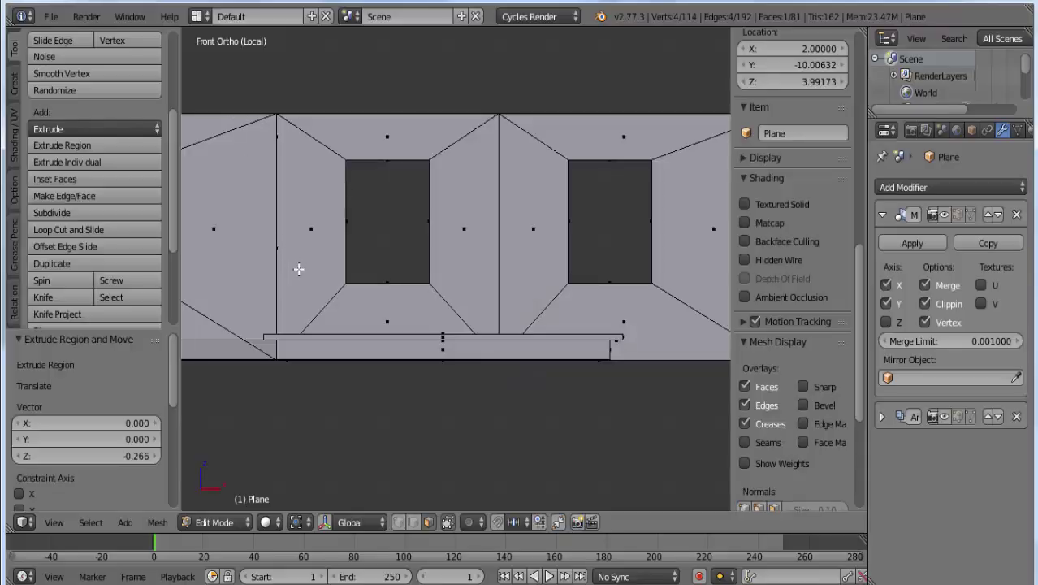
Add a cube at the balcony's left edge and scale it to 0.170
click(276, 224)
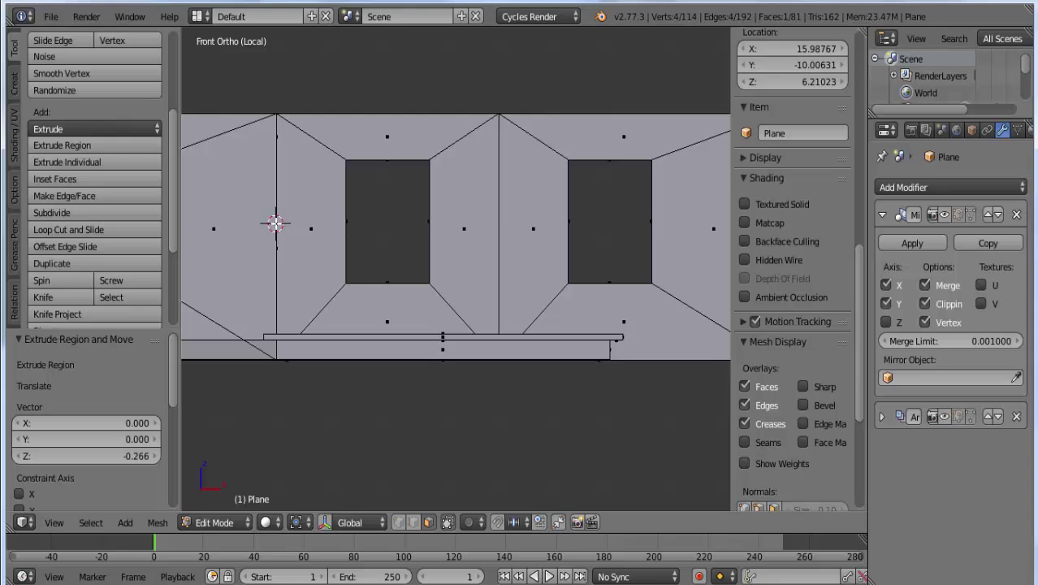
key(shift+a)
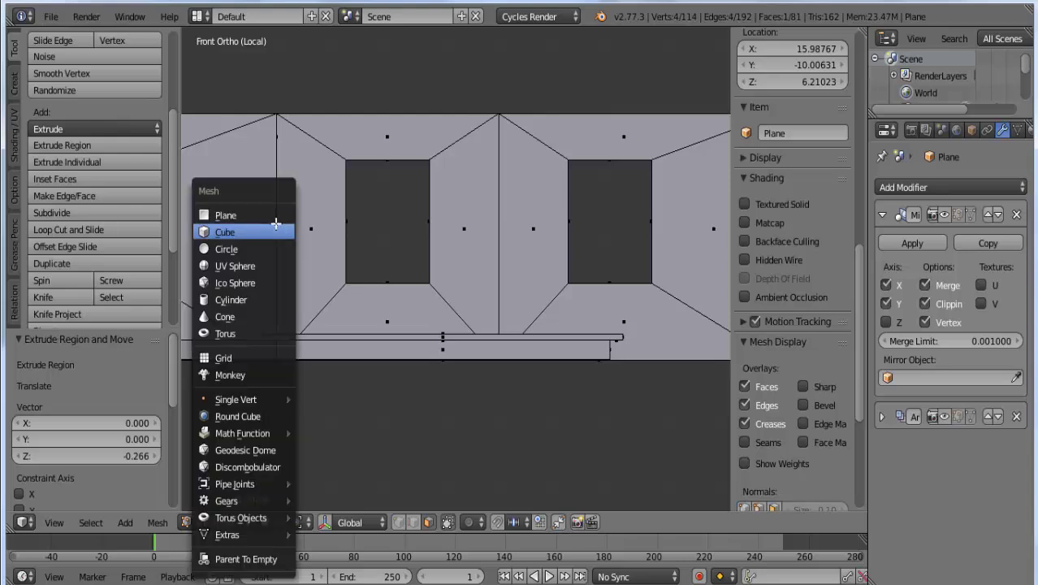
click(276, 231)
key(s)
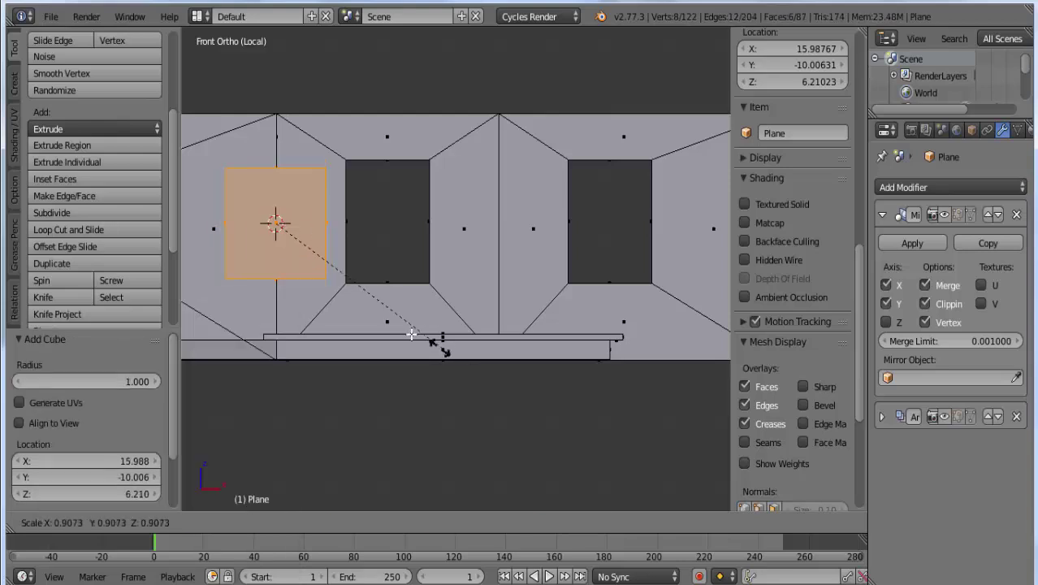
click(310, 241)
Flatten the cube to 0.450 along Z, move it 0.247 along Y, and select its end face
key(s)
key(z)
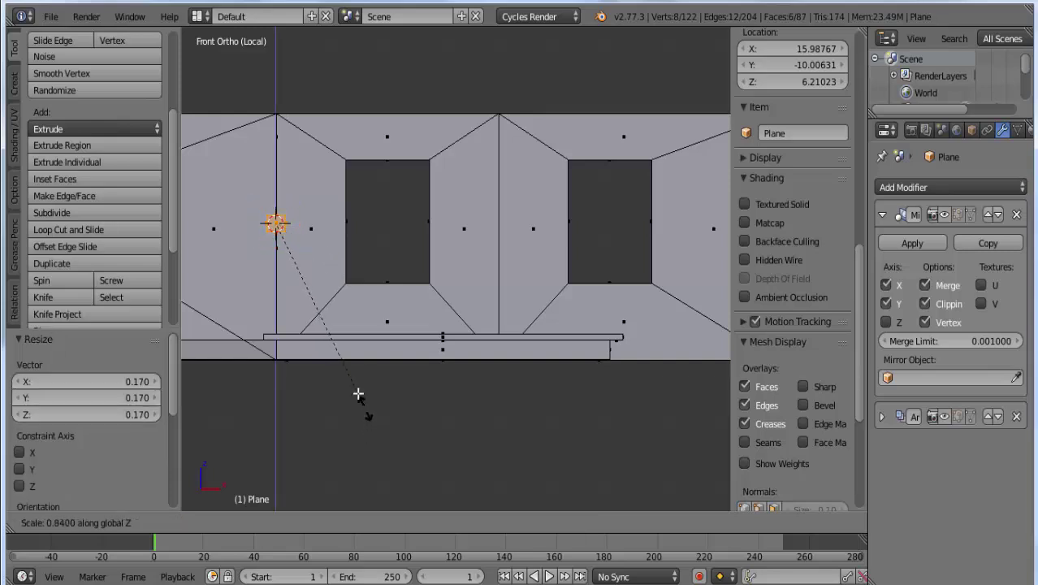
click(315, 327)
middle_drag(315, 327, 226, 415)
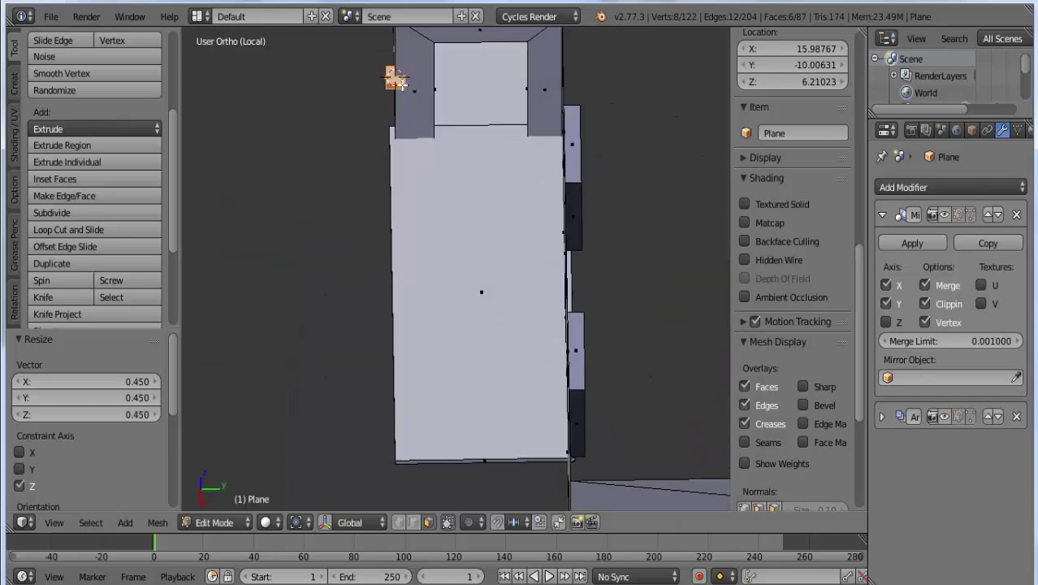
key(g)
key(y)
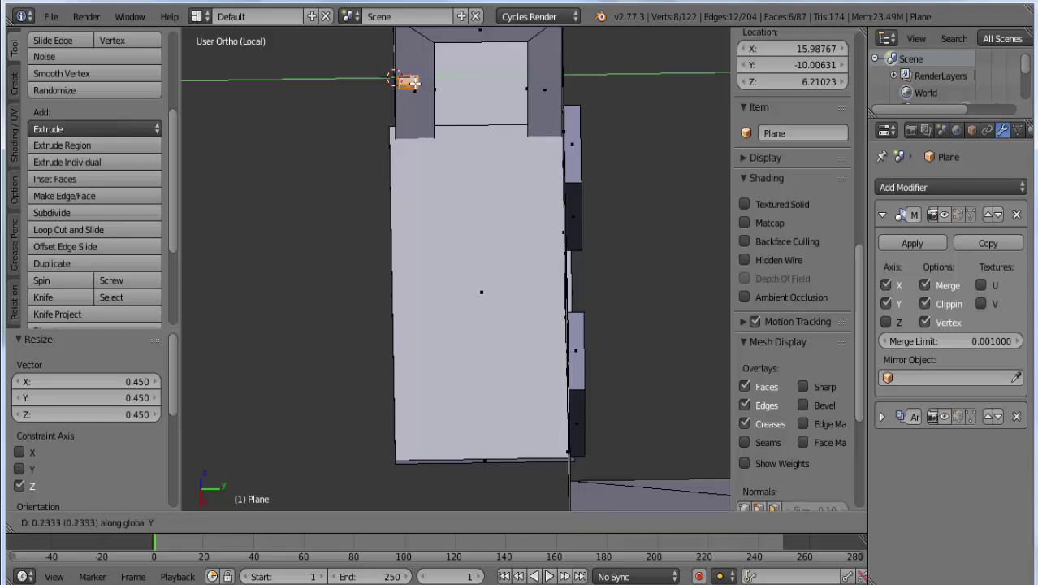
click(414, 82)
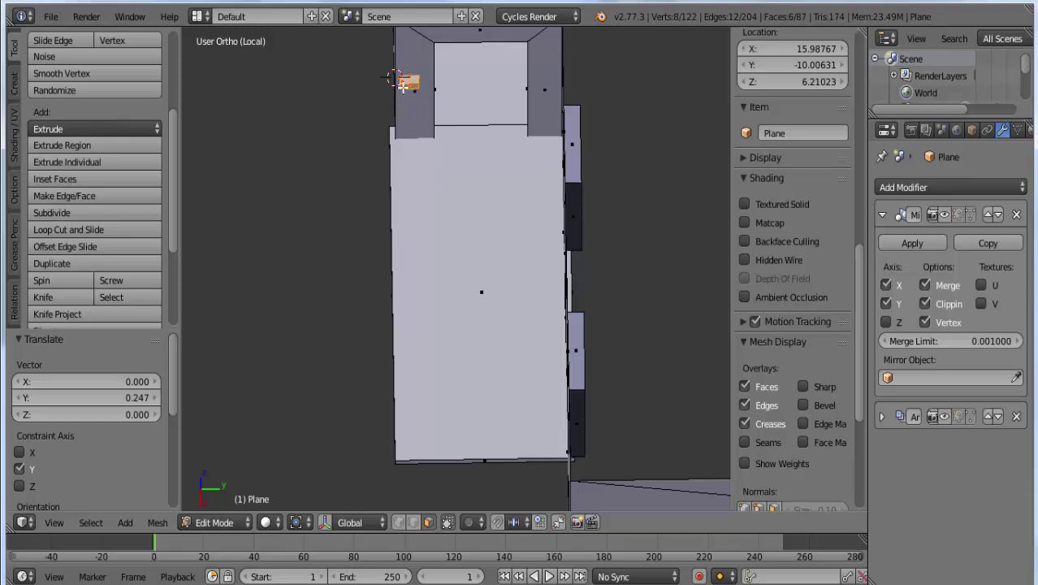
right_click(406, 84)
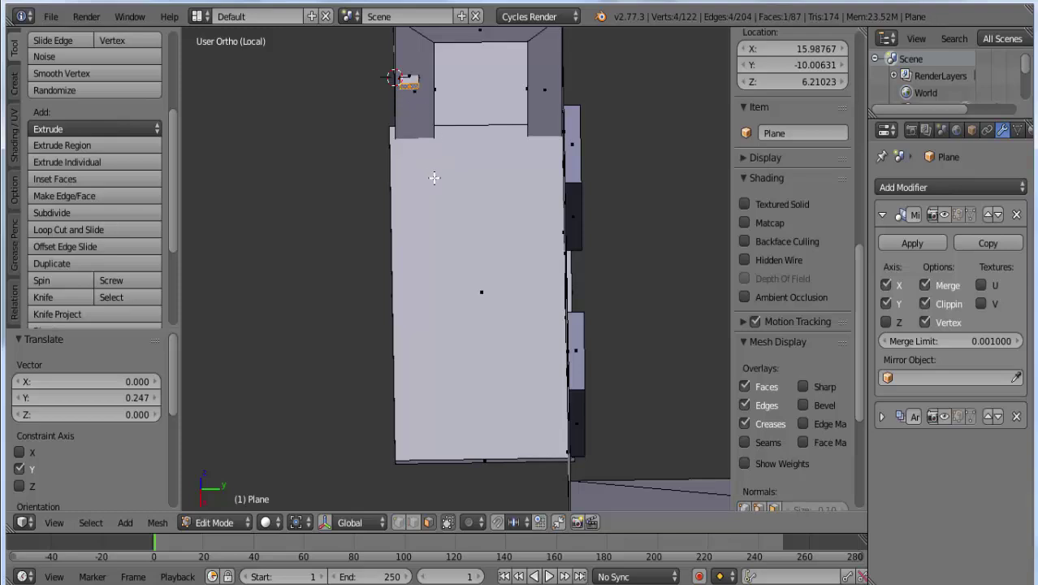
Stretch the cube's end face 6.449 along X, then pull it back -0.534 in top view
key(g)
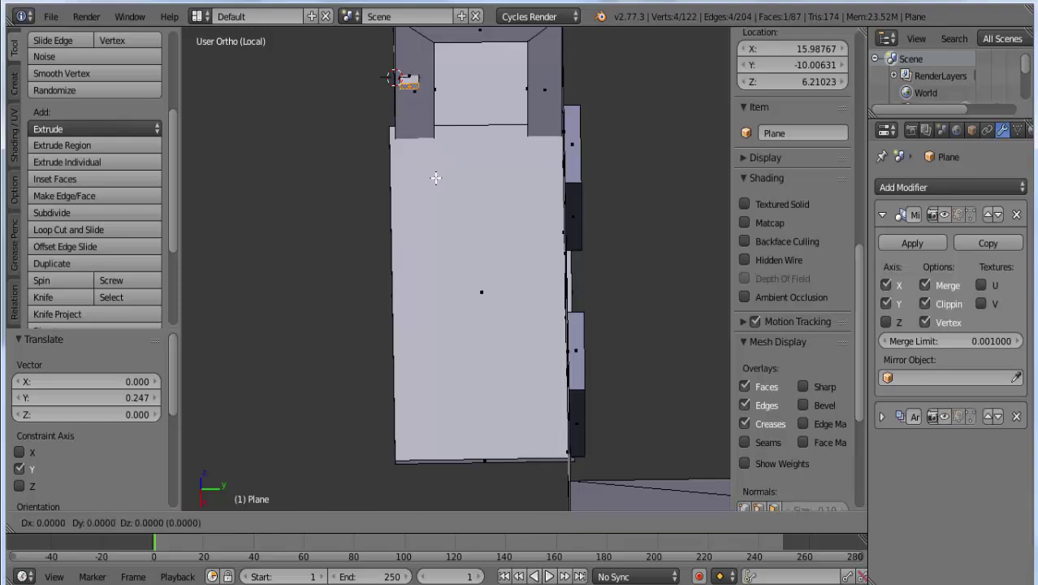
key(x)
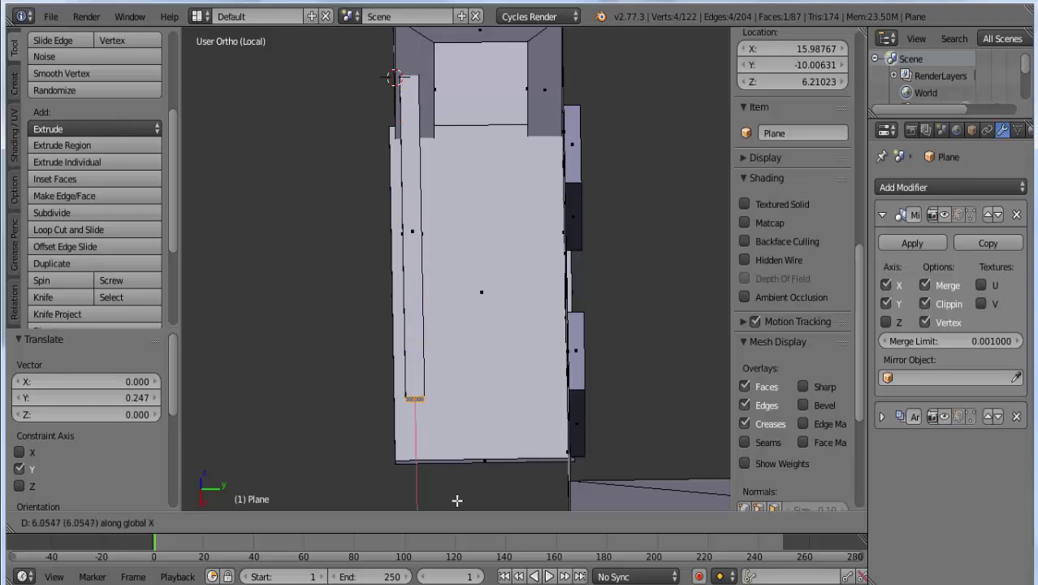
click(459, 31)
key(KP_7)
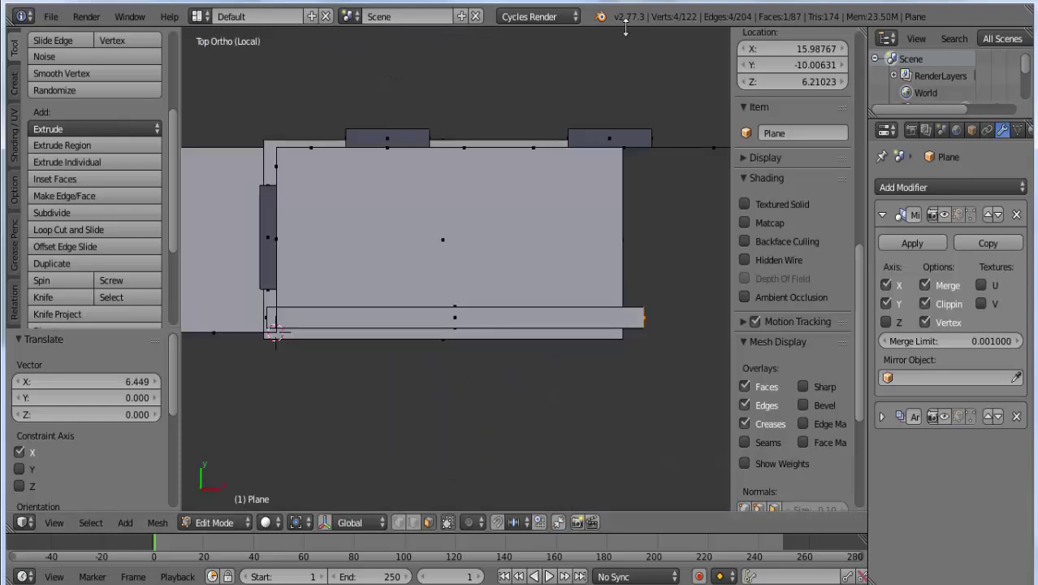
key(g)
key(x)
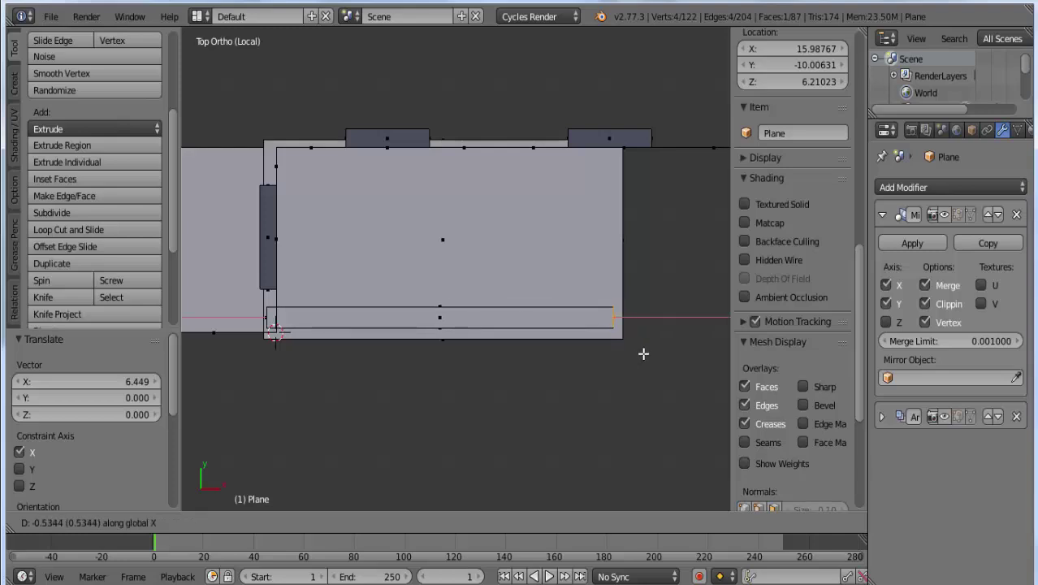
click(643, 353)
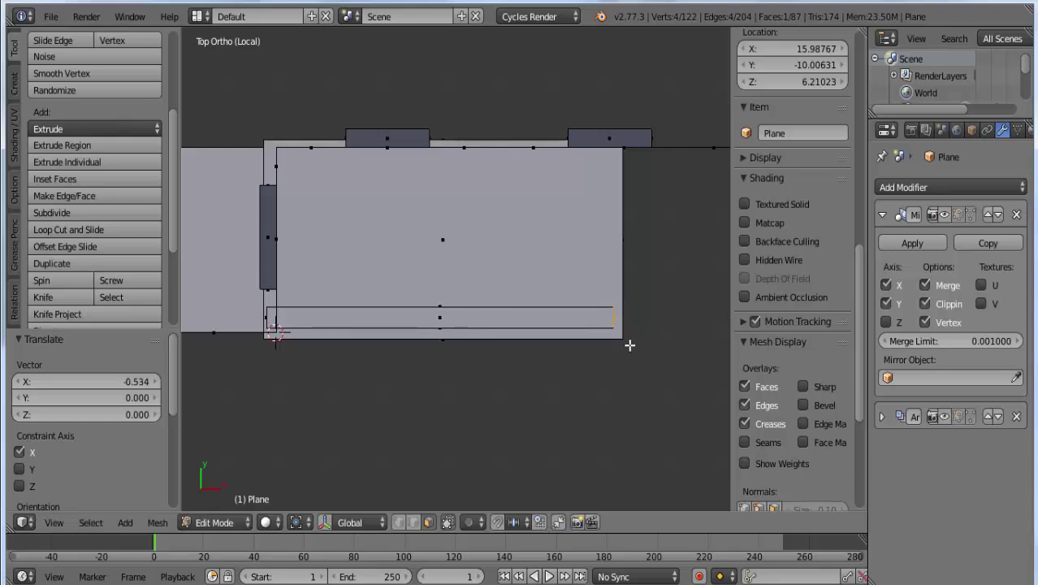
Add one loop cut across the rail bar and slide it near the far end
key(ctrl+r)
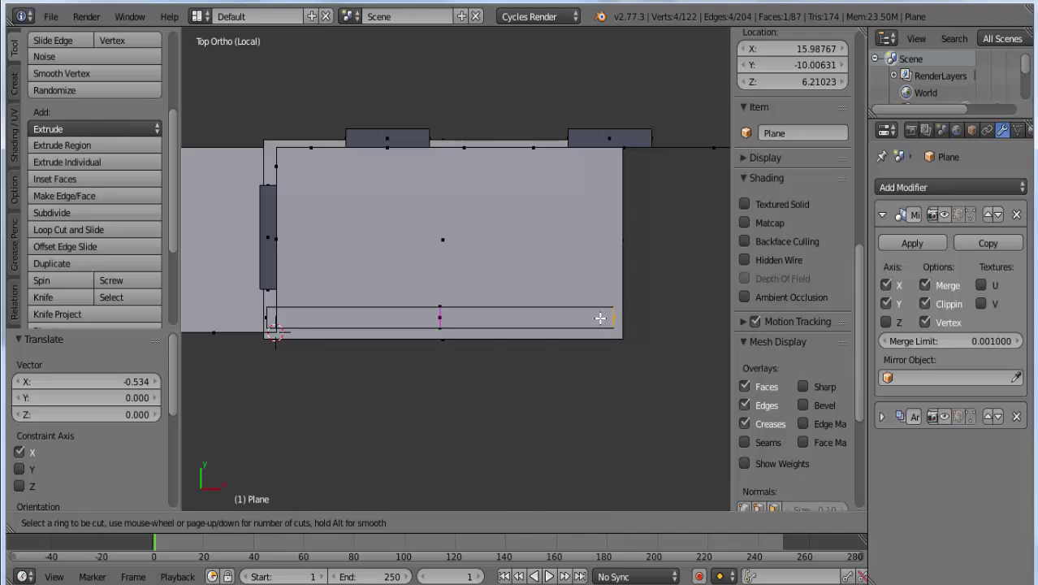
click(520, 314)
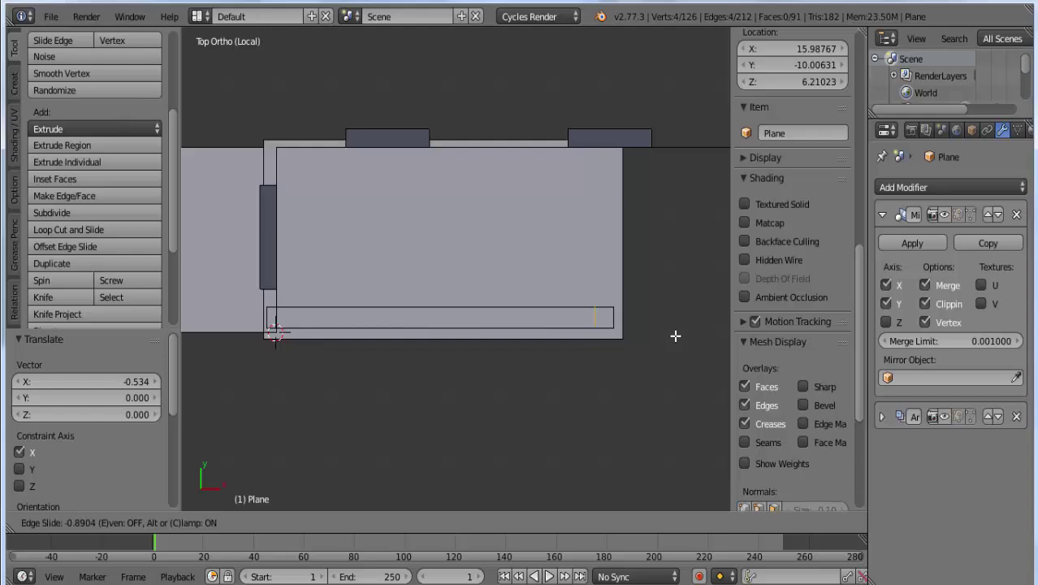
click(675, 335)
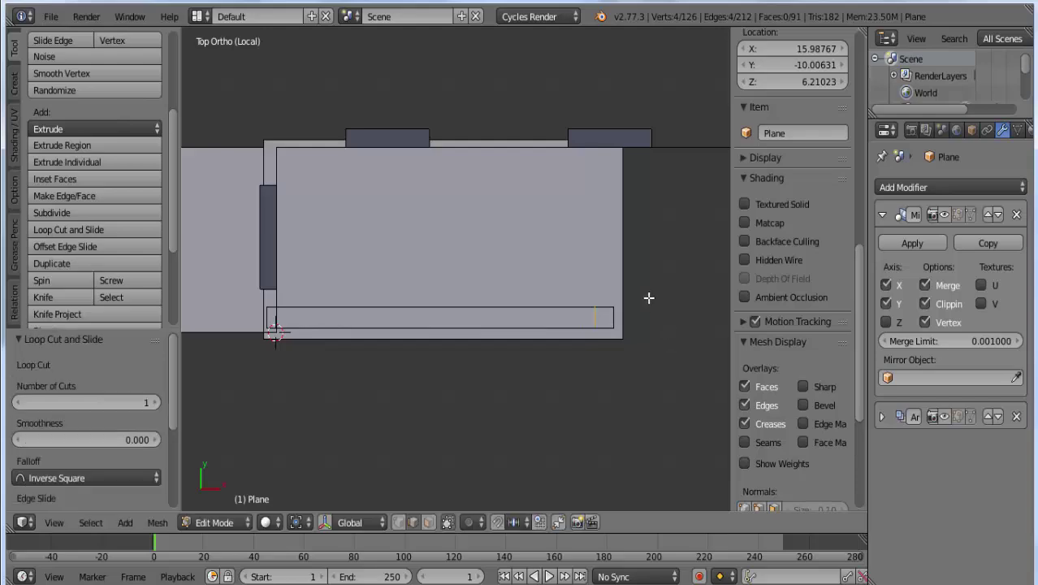
mouse_move(649, 297)
middle_down()
mouse_move(533, 352)
mouse_move(342, 248)
mouse_move(342, 210)
mouse_move(317, 278)
middle_up()
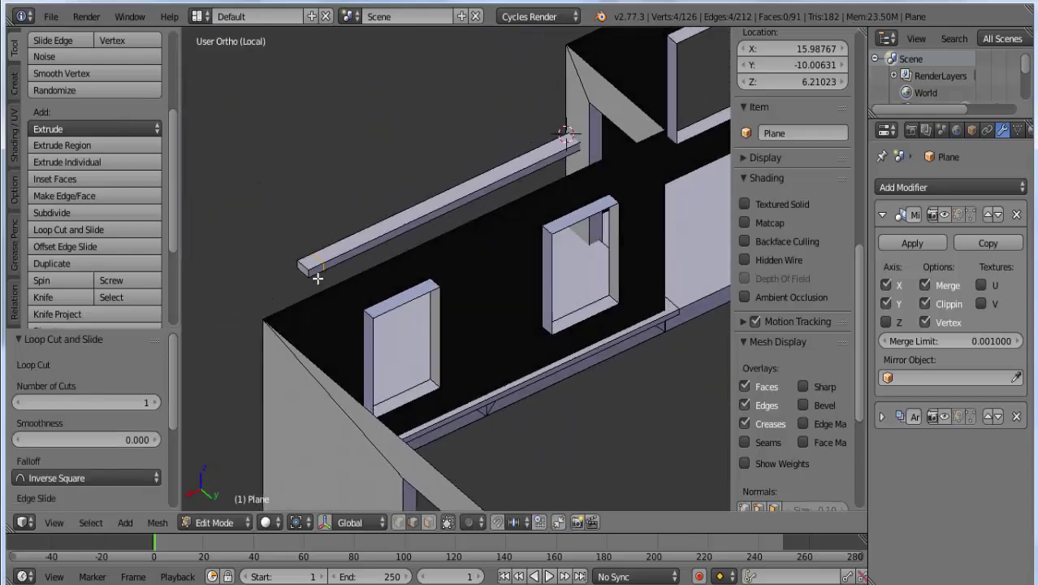
In face mode and top view, extrude the railing's end face about 2.64 toward the wall
key(ctrl+Tab)
click(311, 276)
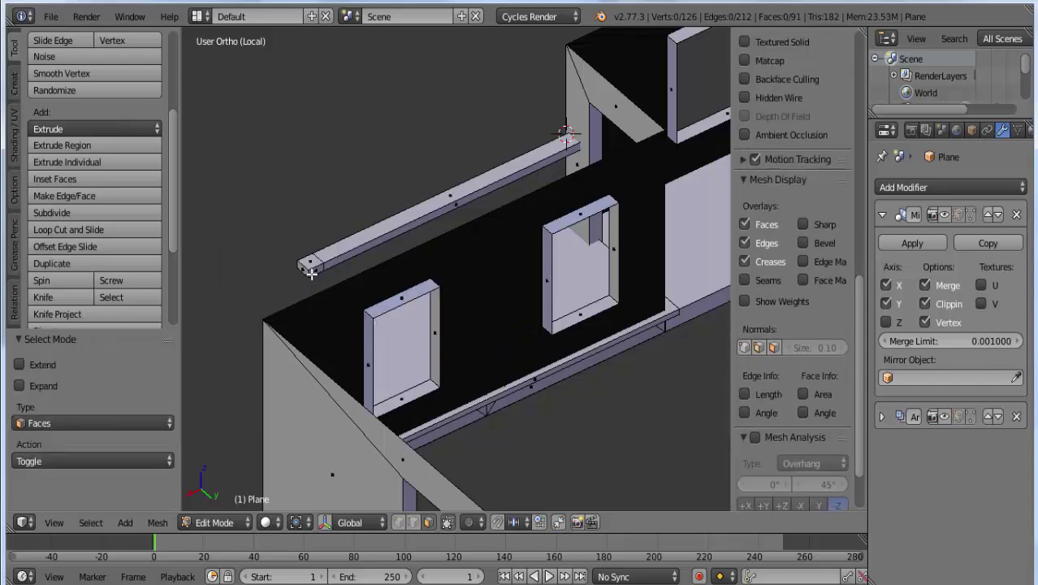
middle_drag(336, 327, 495, 366)
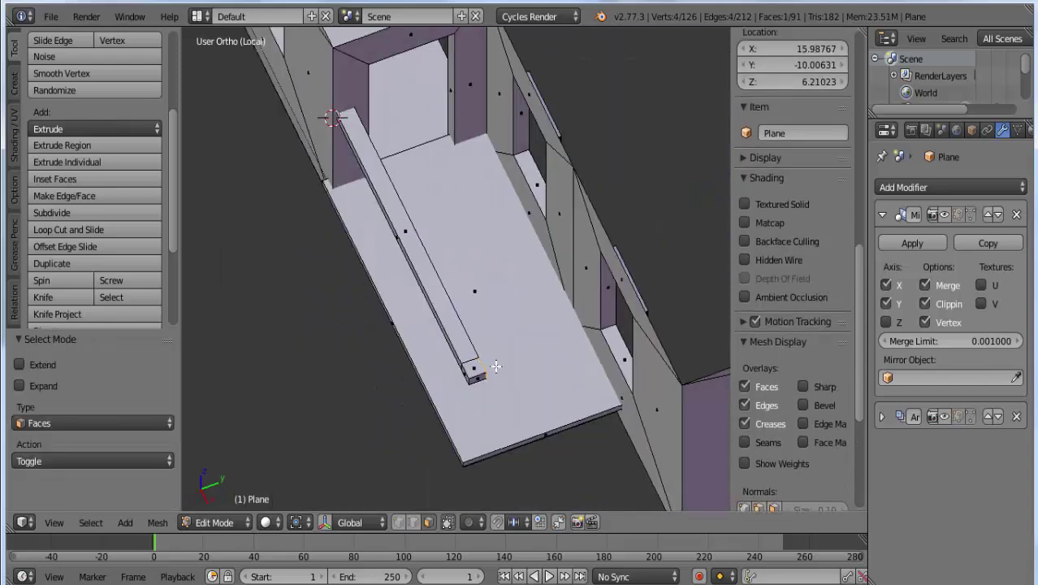
key(KP_7)
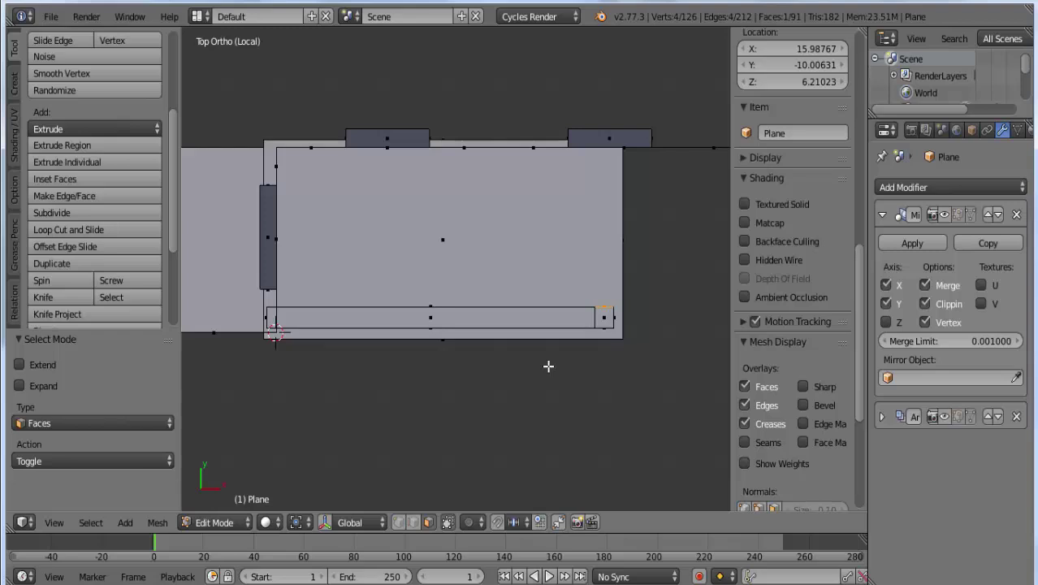
key(e)
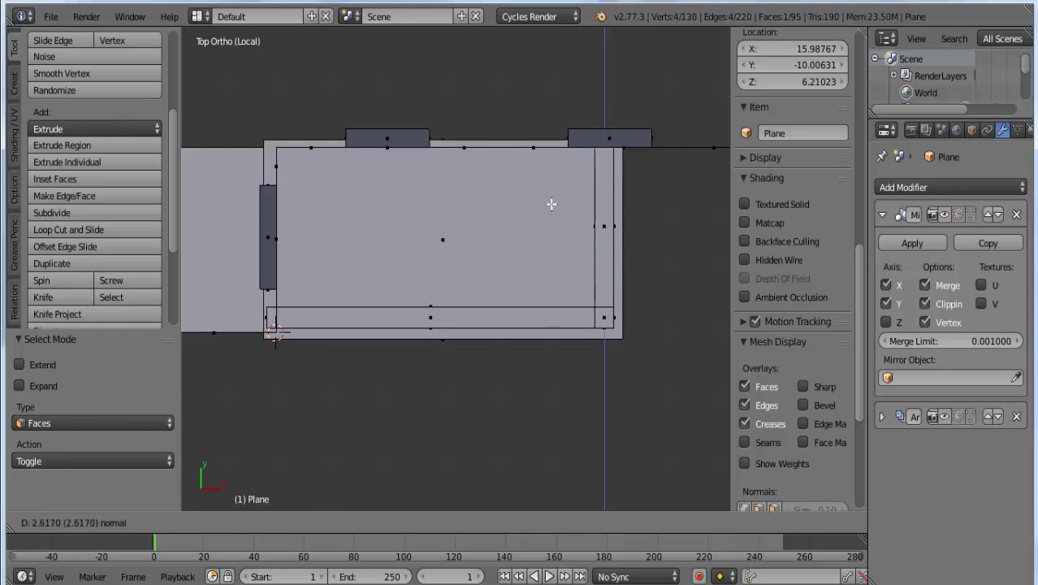
click(552, 203)
mouse_move(551, 204)
middle_down()
mouse_move(540, 196)
mouse_move(540, 116)
mouse_move(565, 143)
mouse_move(600, 255)
middle_up()
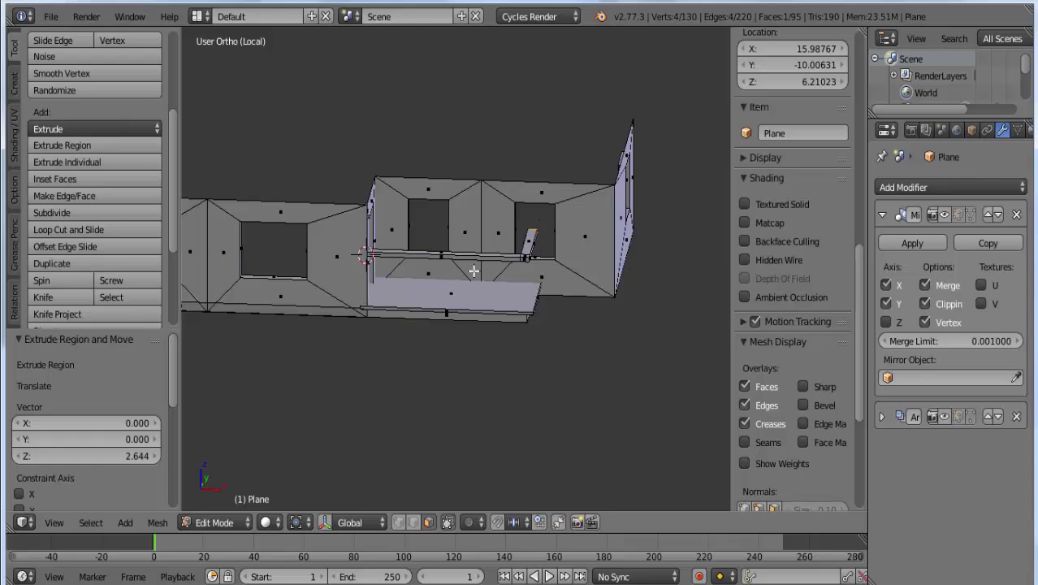
Select the slab's front edge and front face and move them along X
key(alt+Left)
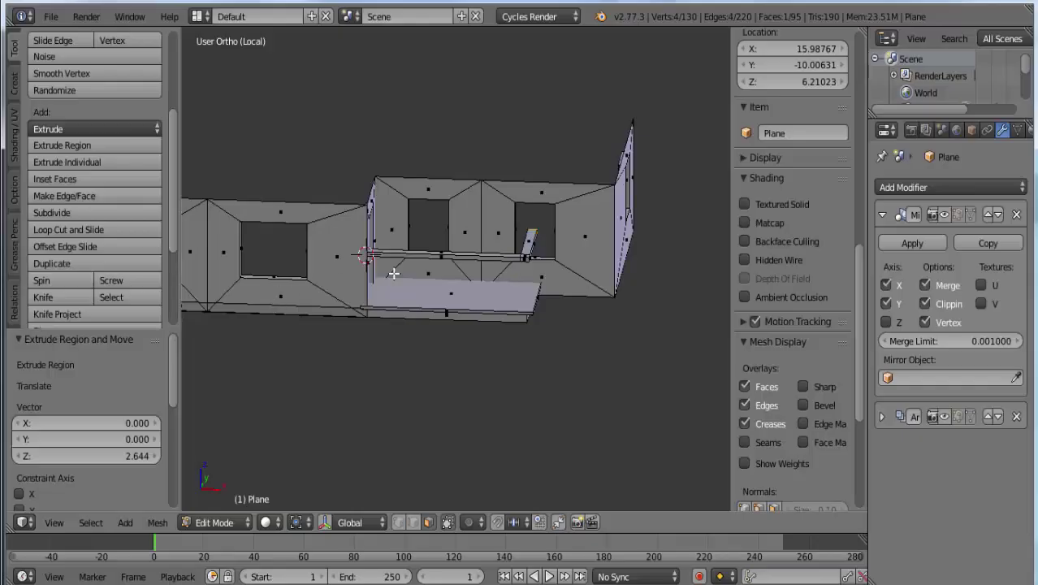
middle_drag(524, 316, 488, 355)
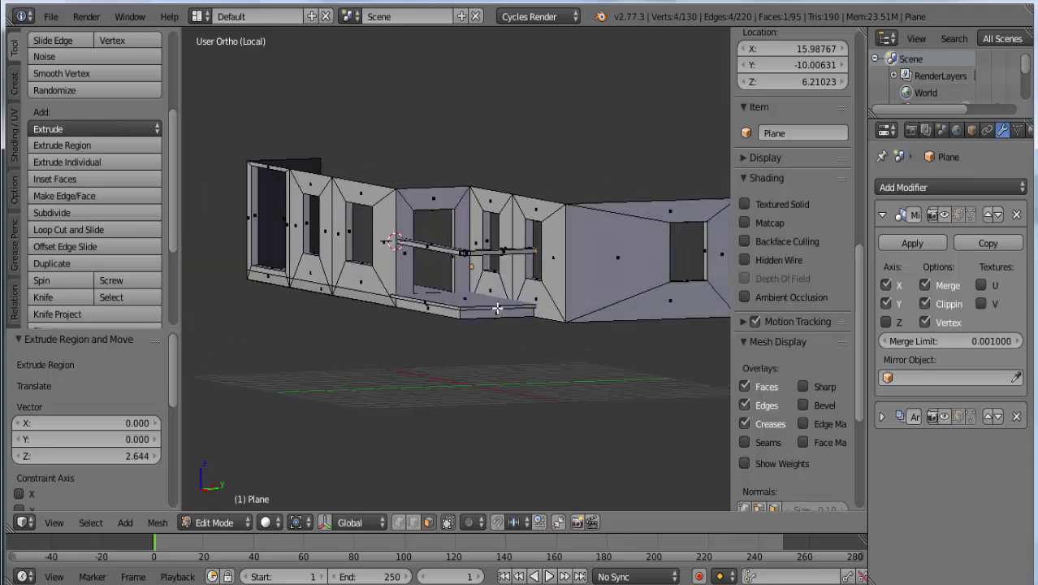
right_click(497, 309)
mouse_move(499, 348)
middle_down()
mouse_move(488, 301)
mouse_move(502, 270)
mouse_move(583, 359)
middle_up()
shift+right_click(492, 281)
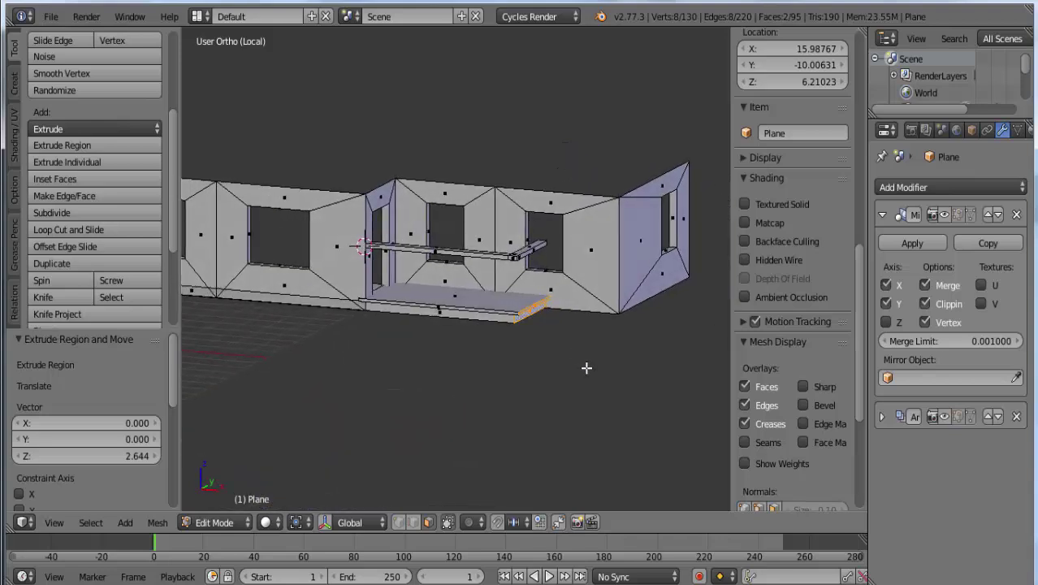
key(g)
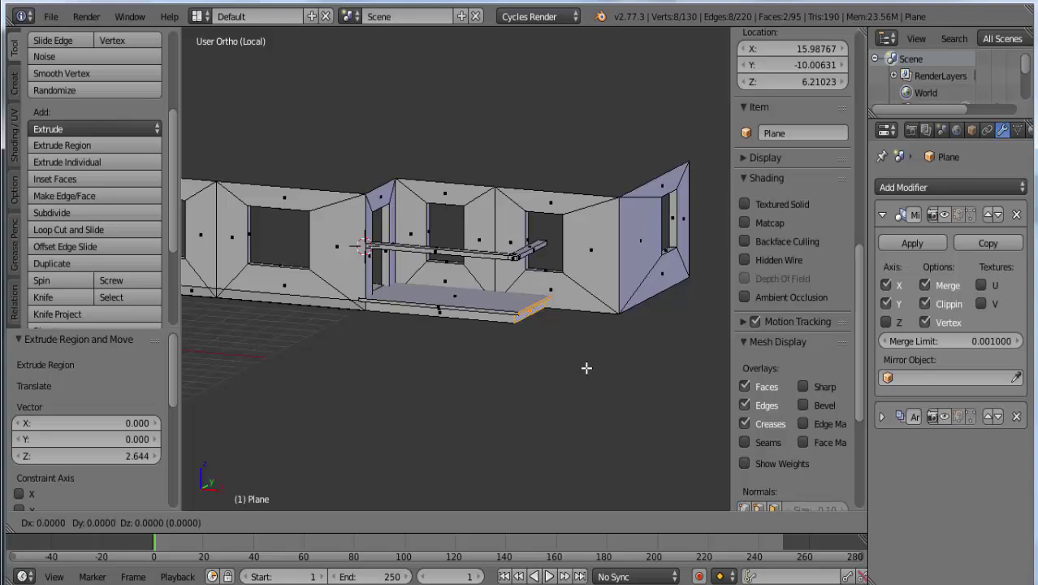
key(x)
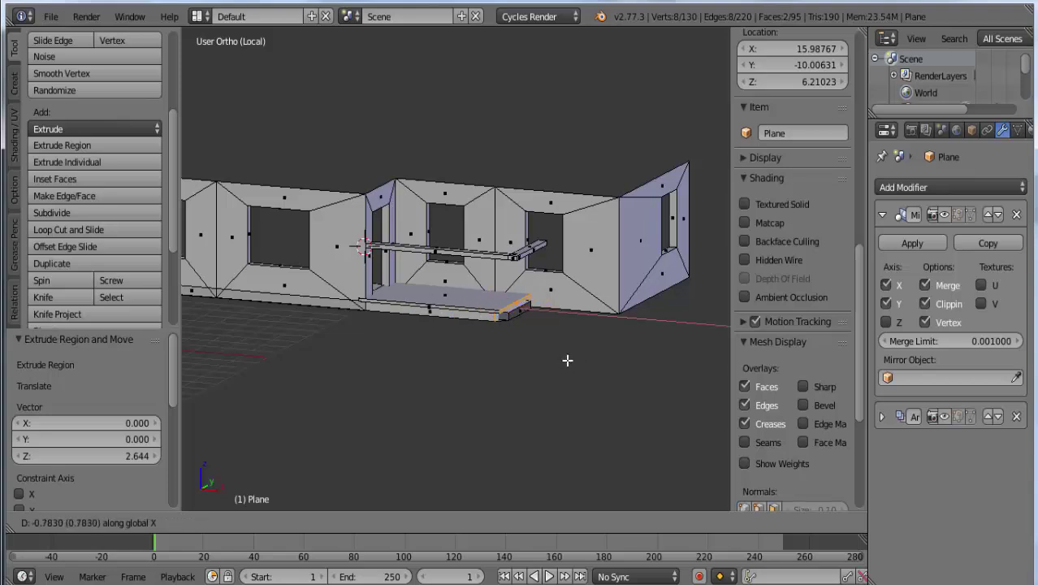
click(556, 355)
mouse_move(527, 331)
middle_down()
mouse_move(548, 298)
mouse_move(544, 320)
middle_up()
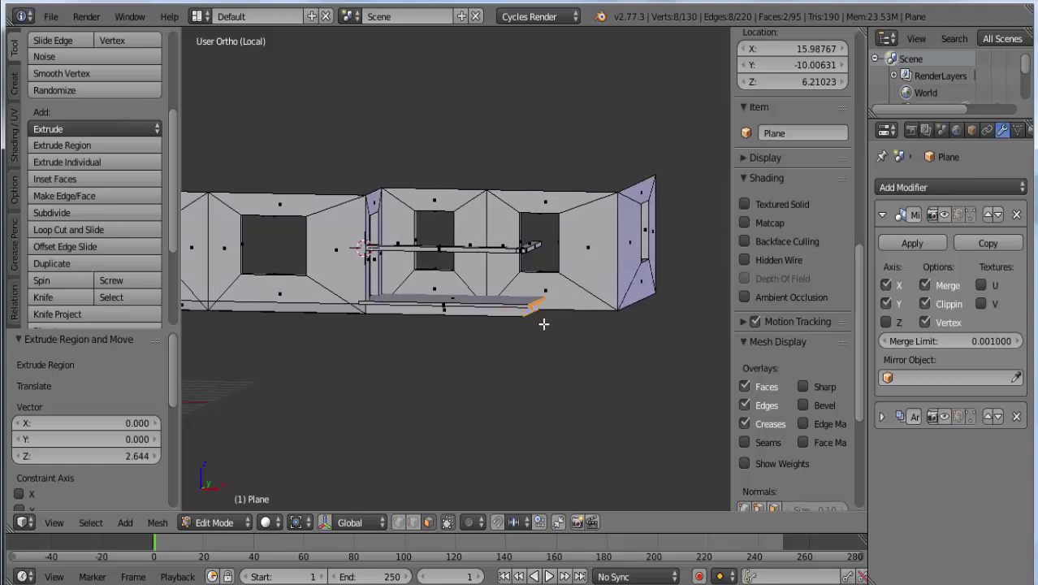
With X-ray on, add the slab's end faces and shift them -1.466 along X
click(449, 524)
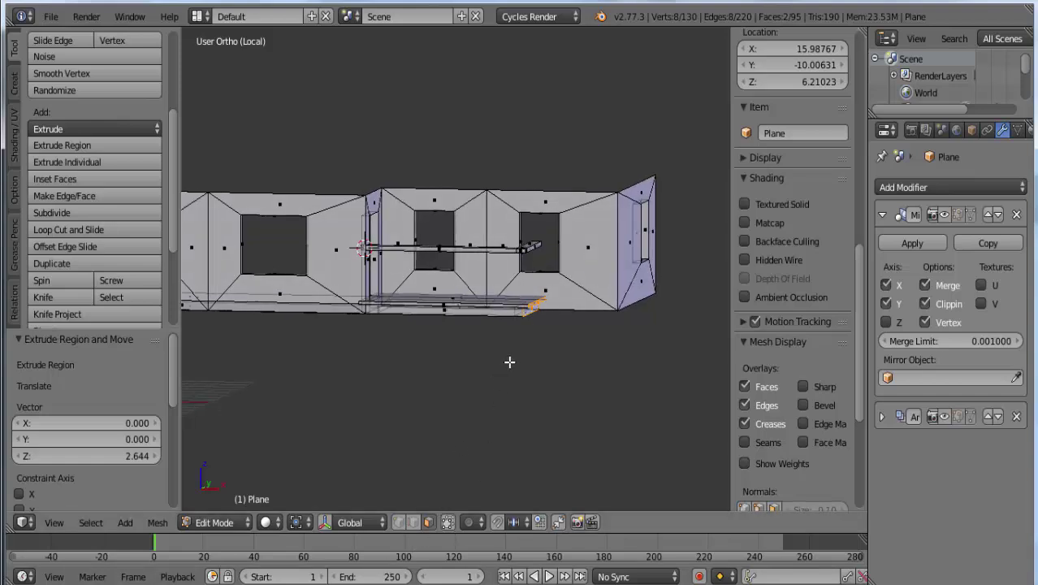
middle_drag(510, 361, 537, 364)
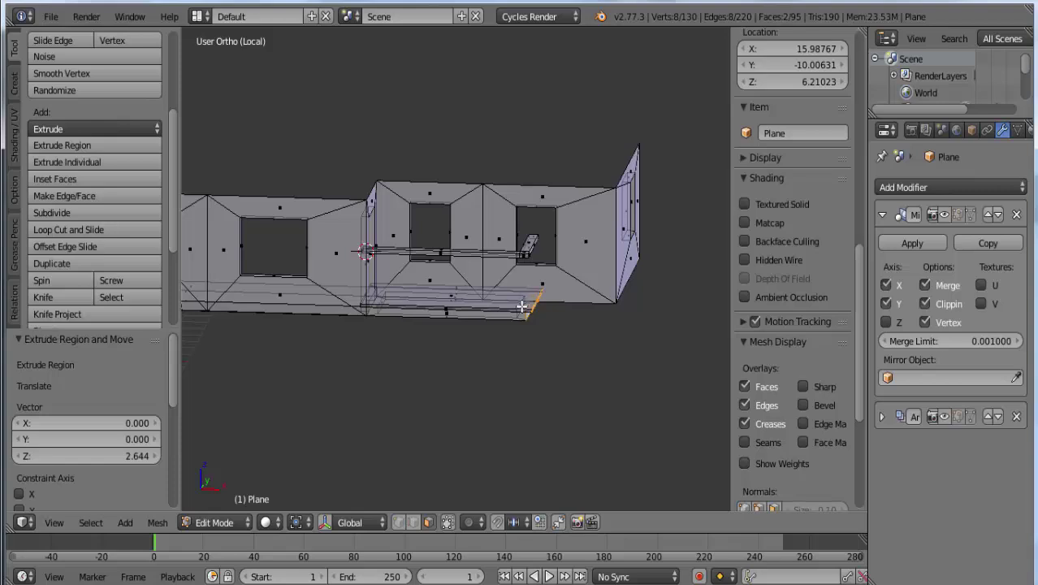
shift+right_click(522, 306)
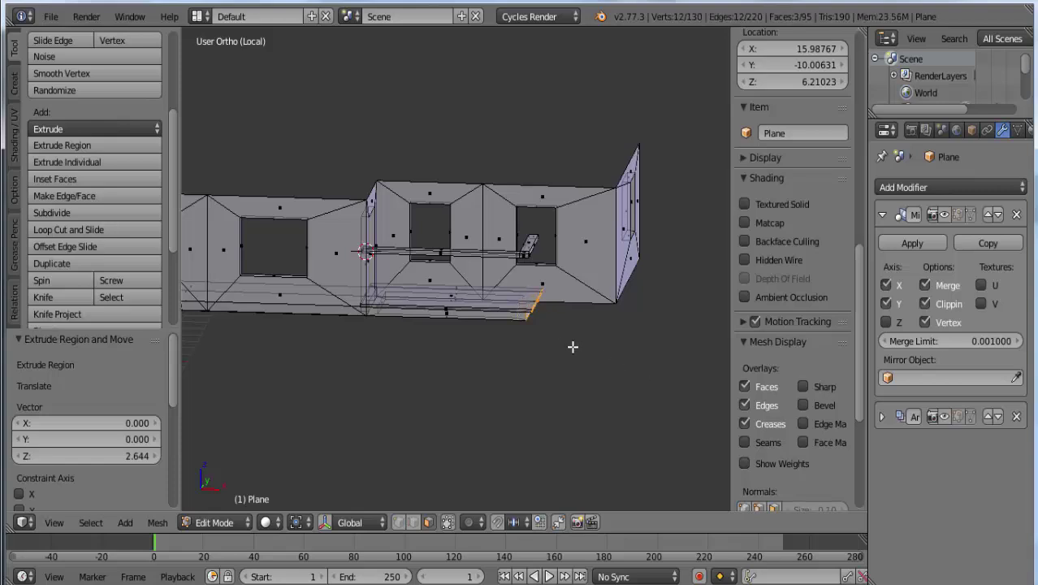
key(g)
key(x)
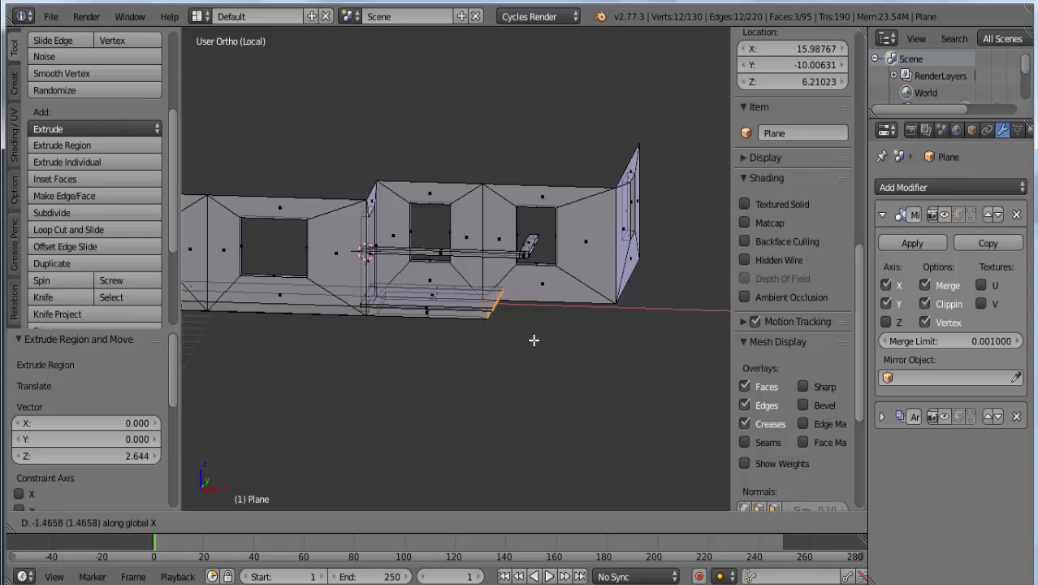
click(533, 340)
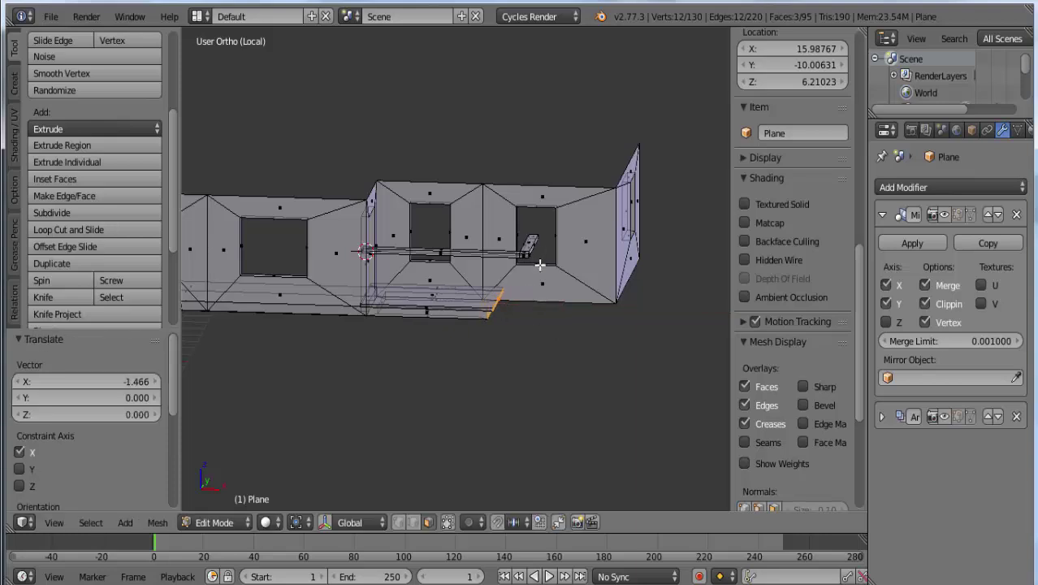
Clear the selection and circle-select the wall face with the window
key(a)
scroll(792, 244, down, 5)
key(c)
click(552, 223)
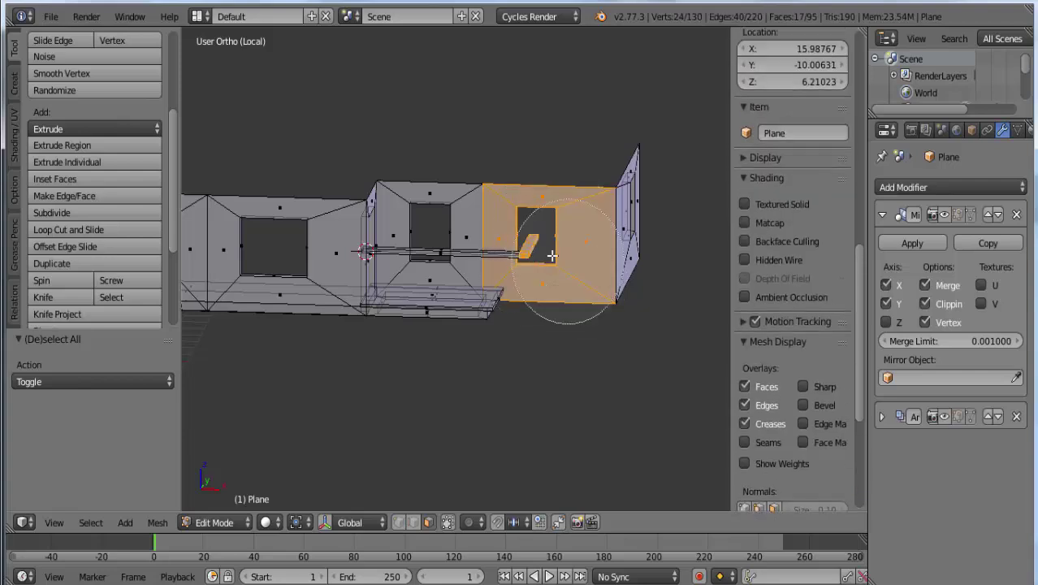
Keep only the railing's side arm selected and move it -1.495 along X
mouse_move(581, 252)
middle_down()
mouse_move(549, 175)
mouse_move(518, 155)
mouse_move(540, 290)
mouse_move(575, 322)
middle_up()
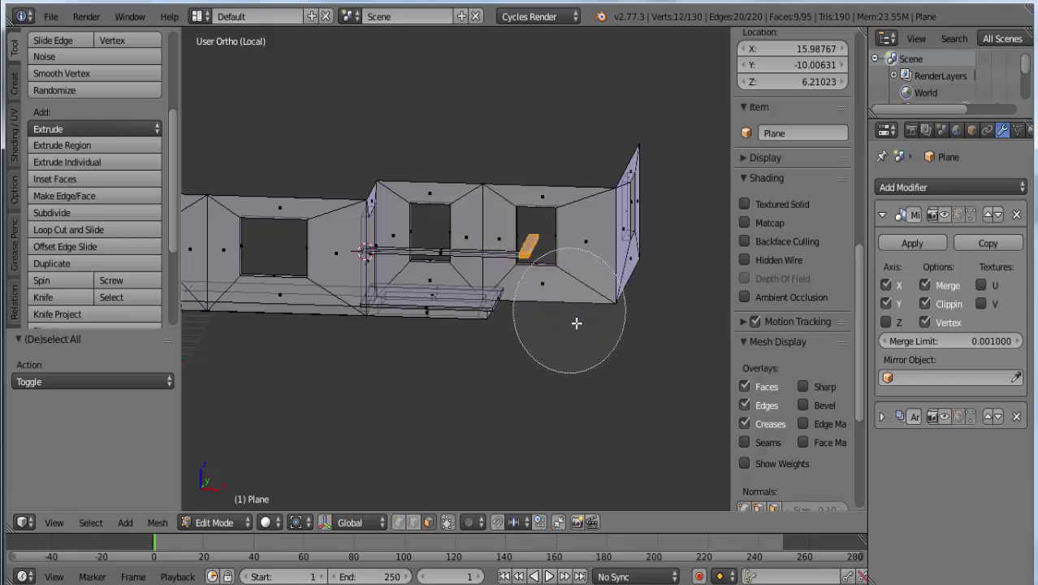
key(Escape)
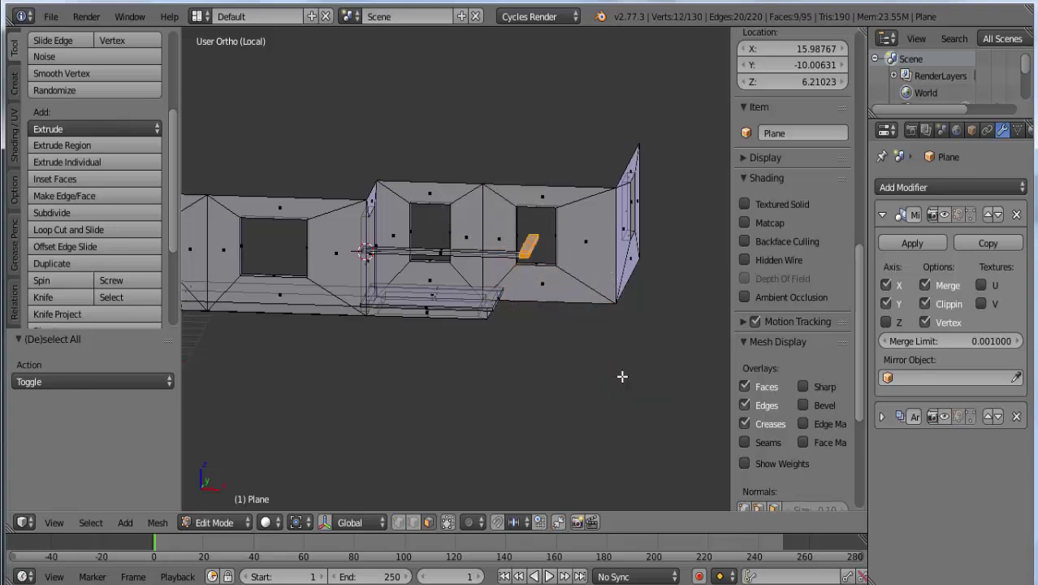
key(g)
key(x)
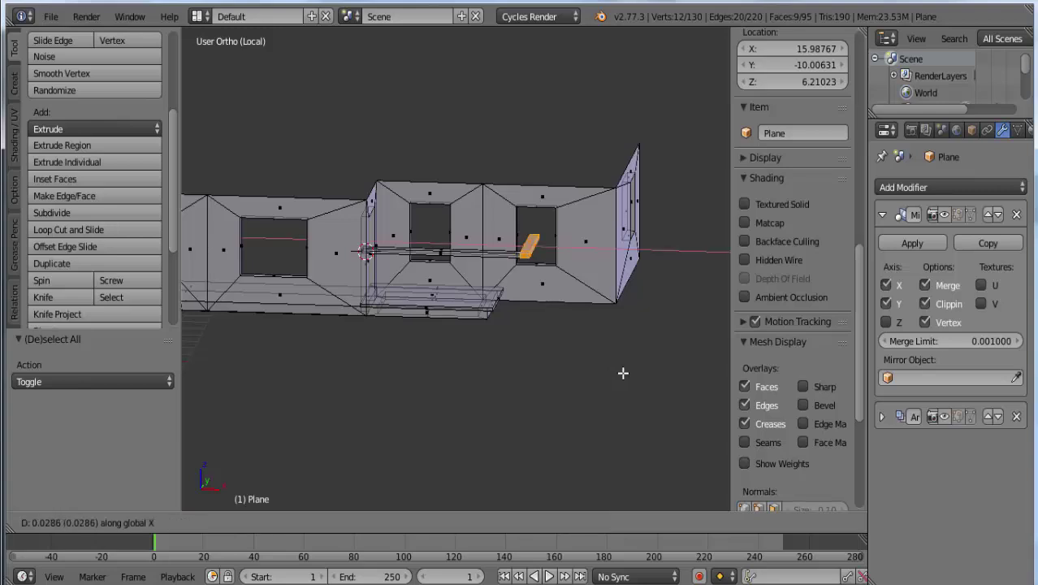
click(582, 365)
In top view, nudge the side arm 0.085 along X, then check the railing from the front
key(KP_7)
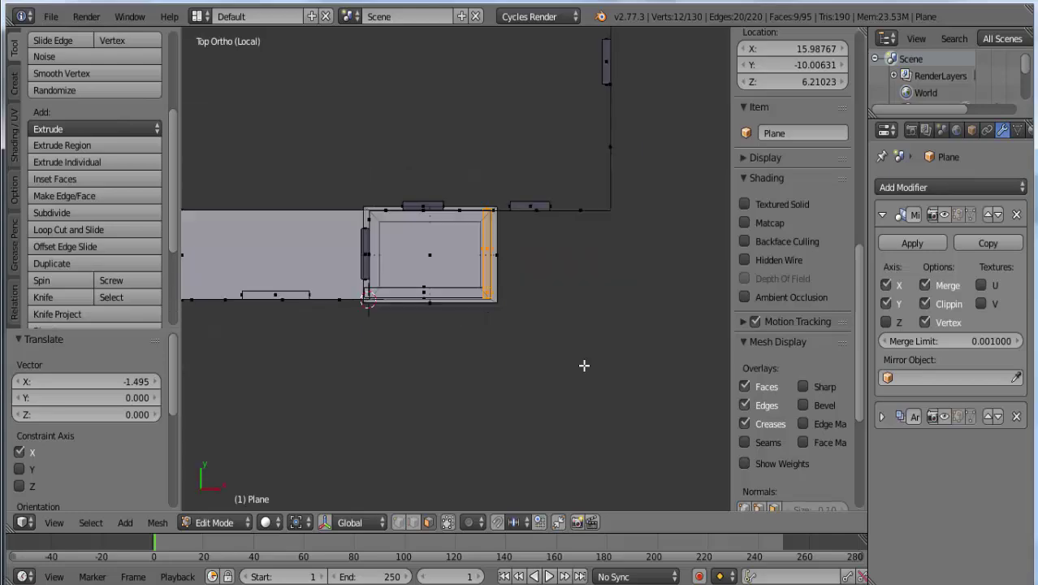
middle_drag(545, 384, 518, 368)
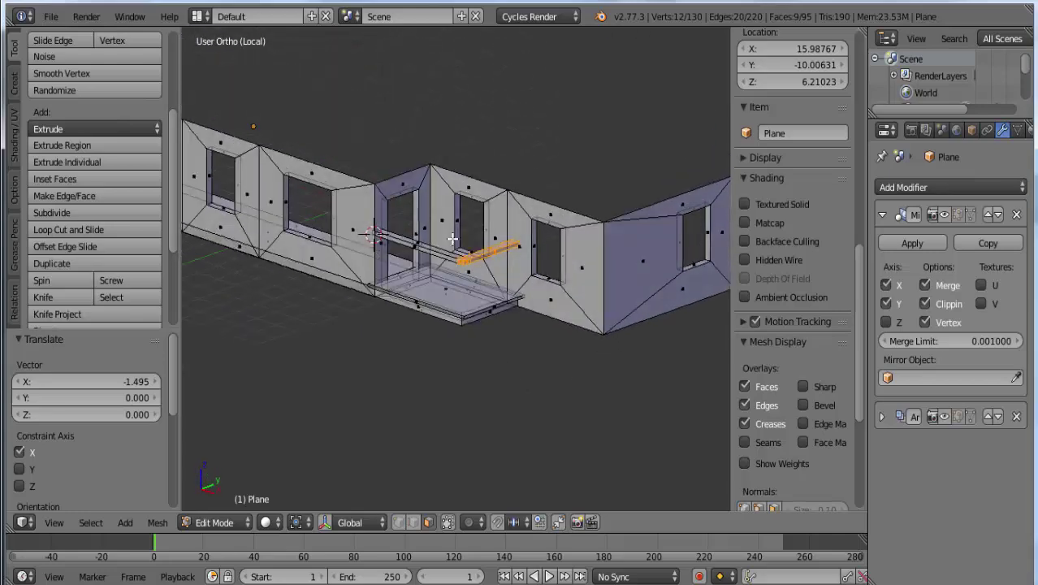
key(KP_7)
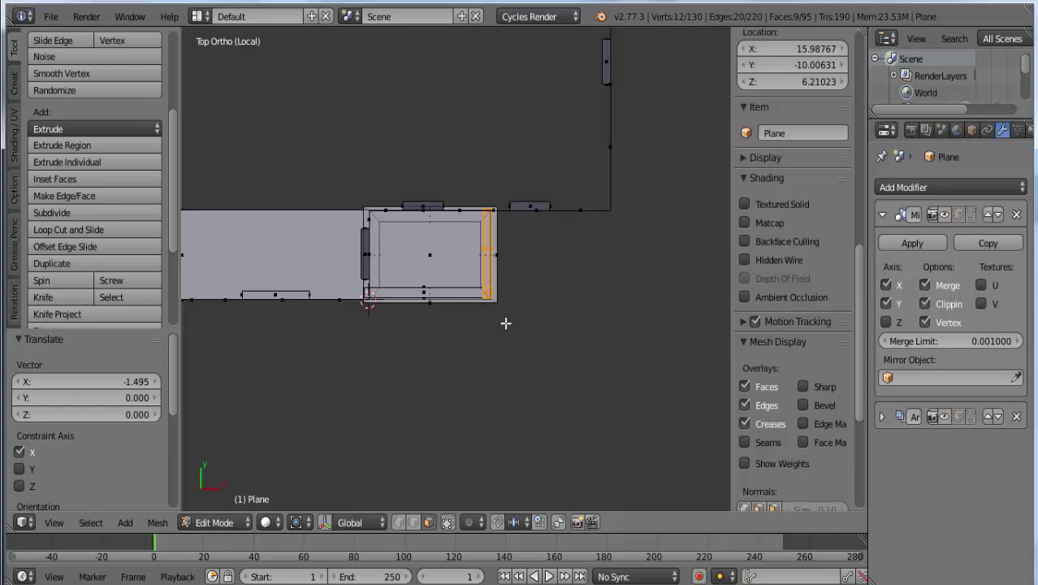
key(g)
key(x)
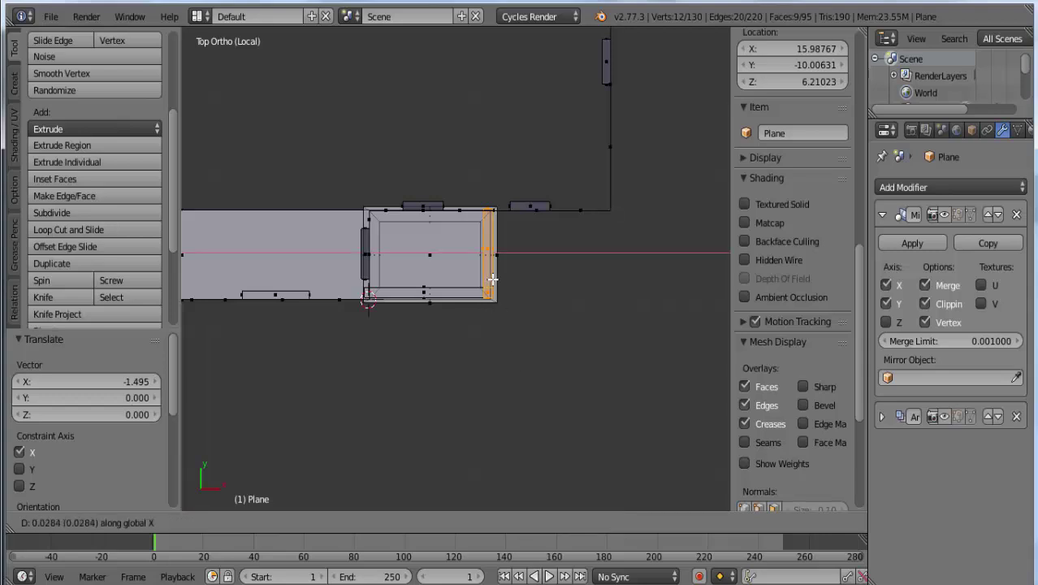
click(493, 279)
mouse_move(507, 325)
middle_down()
mouse_move(440, 187)
mouse_move(527, 220)
middle_up()
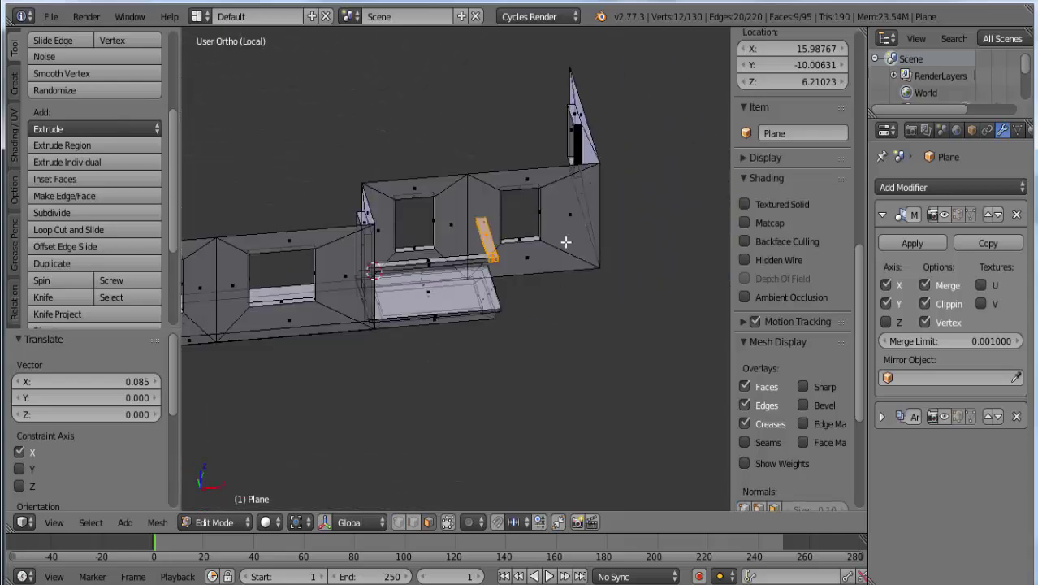
middle_drag(467, 317, 368, 302)
scroll(439, 308, up, 2)
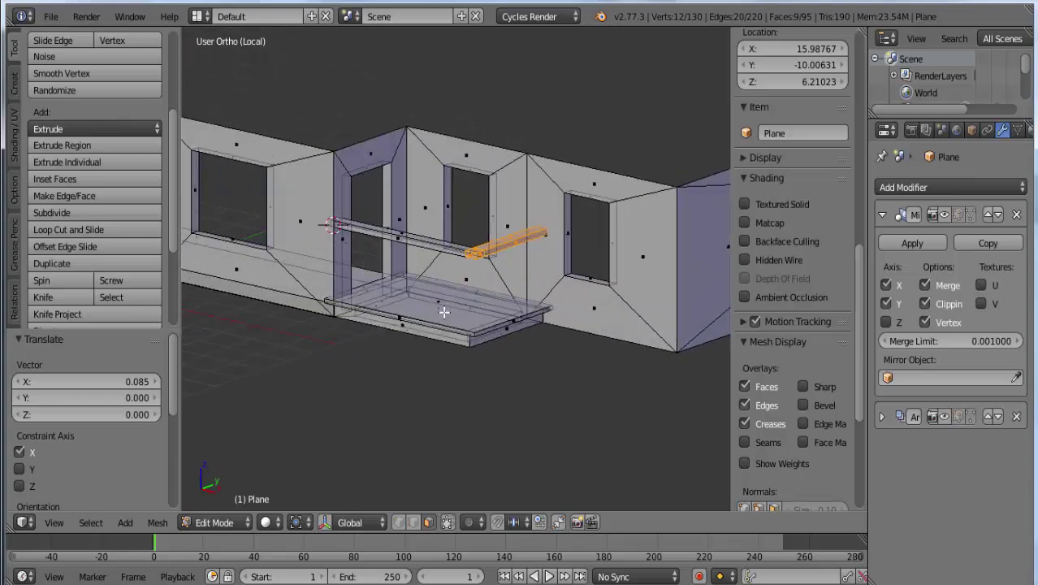
scroll(442, 312, up, 3)
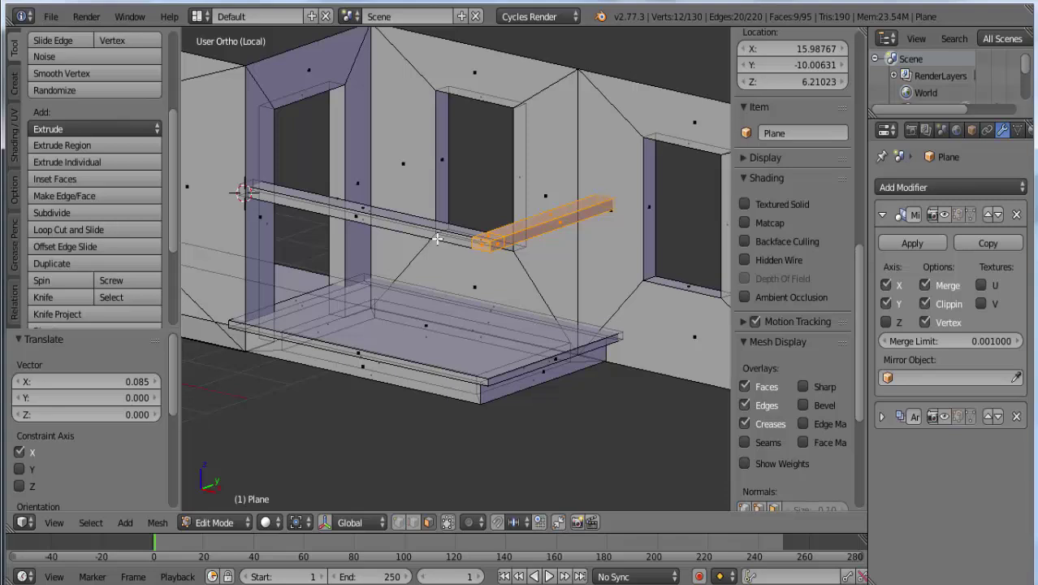
key(KP_1)
scroll(436, 214, up, 3)
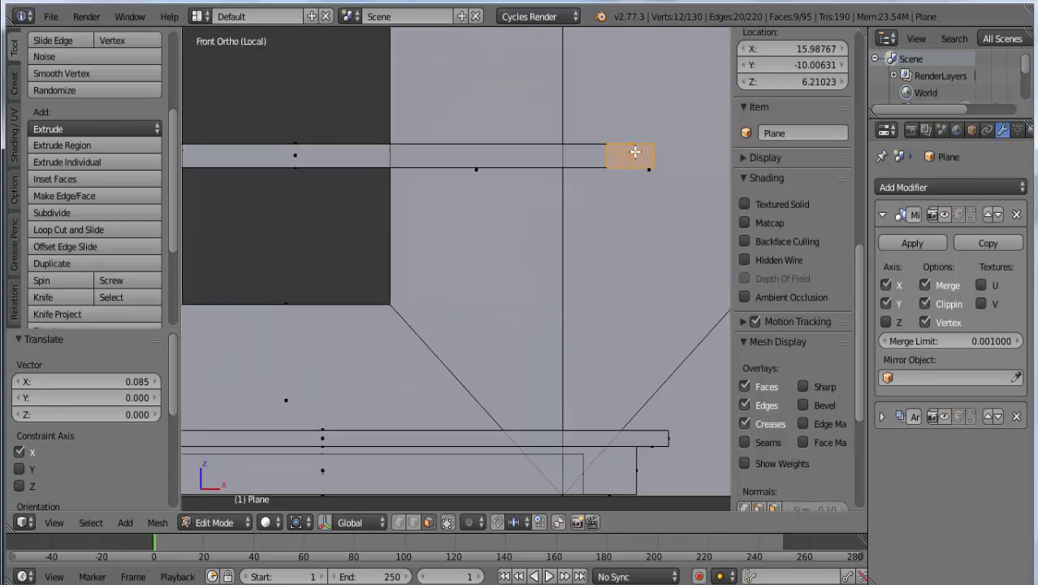
Replace the single loop cut with two lengthwise loops on the beam, spread apart vertically
key(ctrl+r)
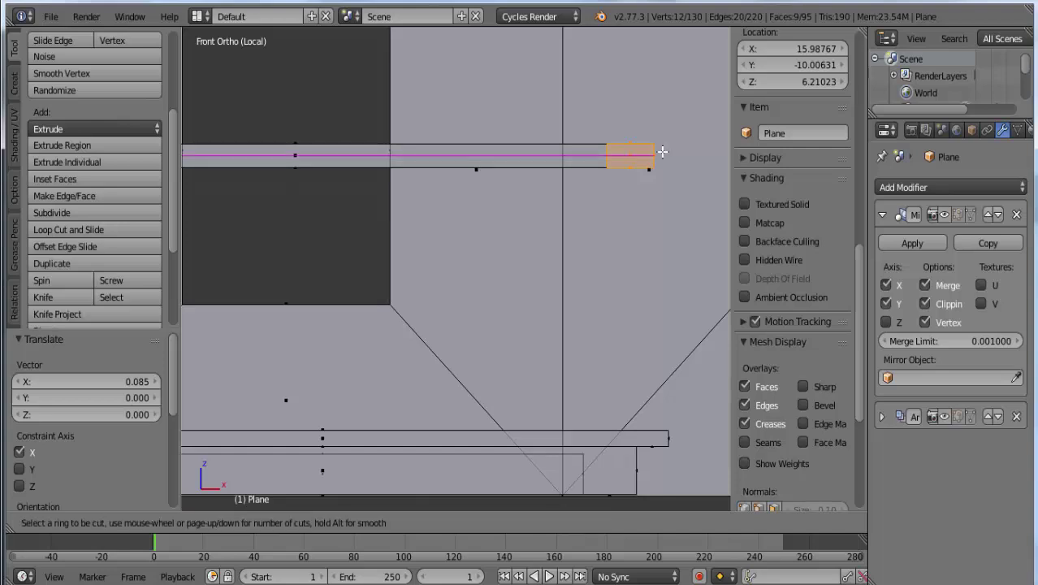
click(662, 151)
click(661, 153)
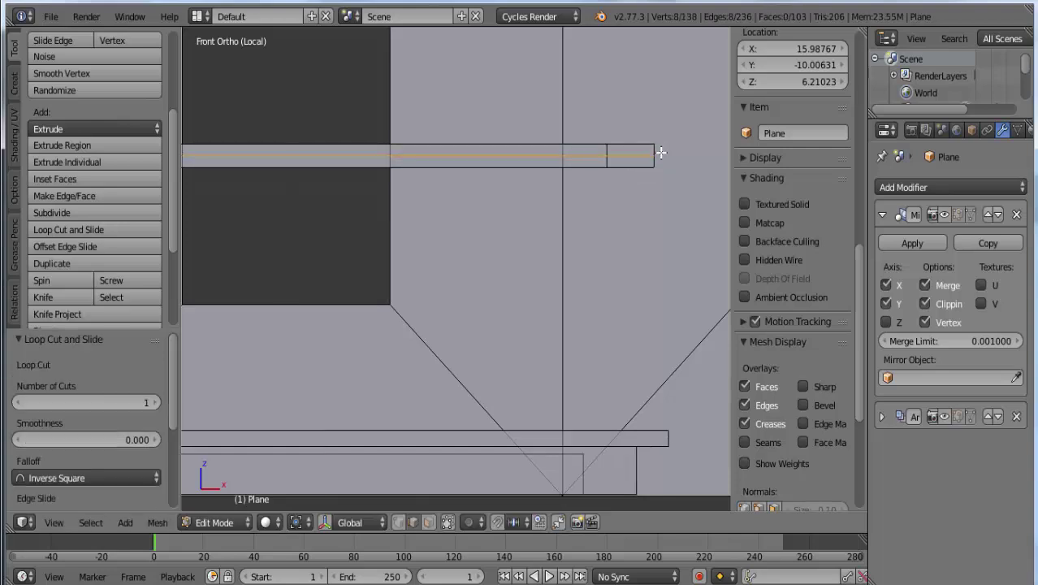
key(ctrl+z)
key(ctrl+r)
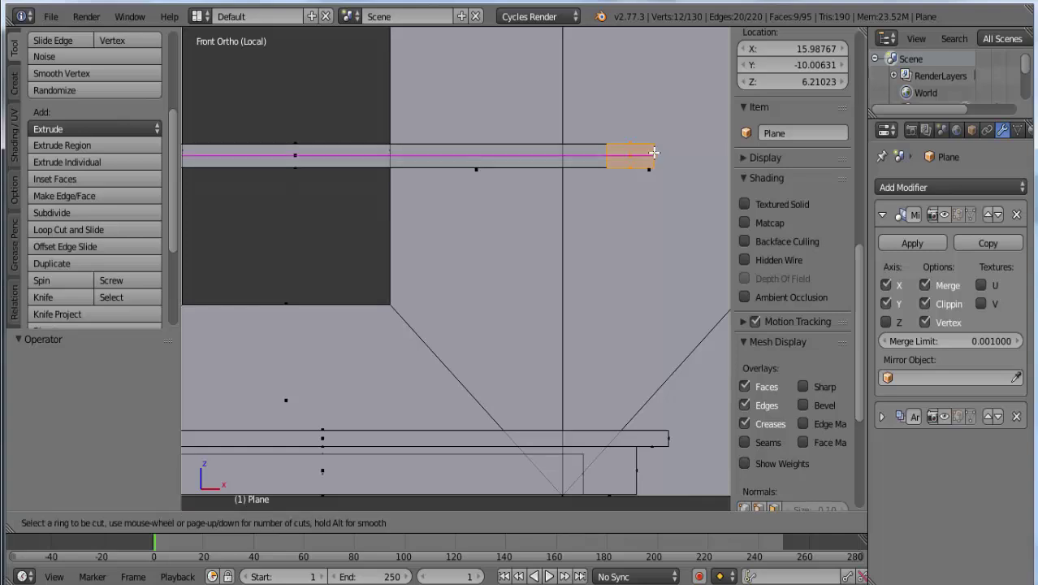
scroll(654, 152, up, 1)
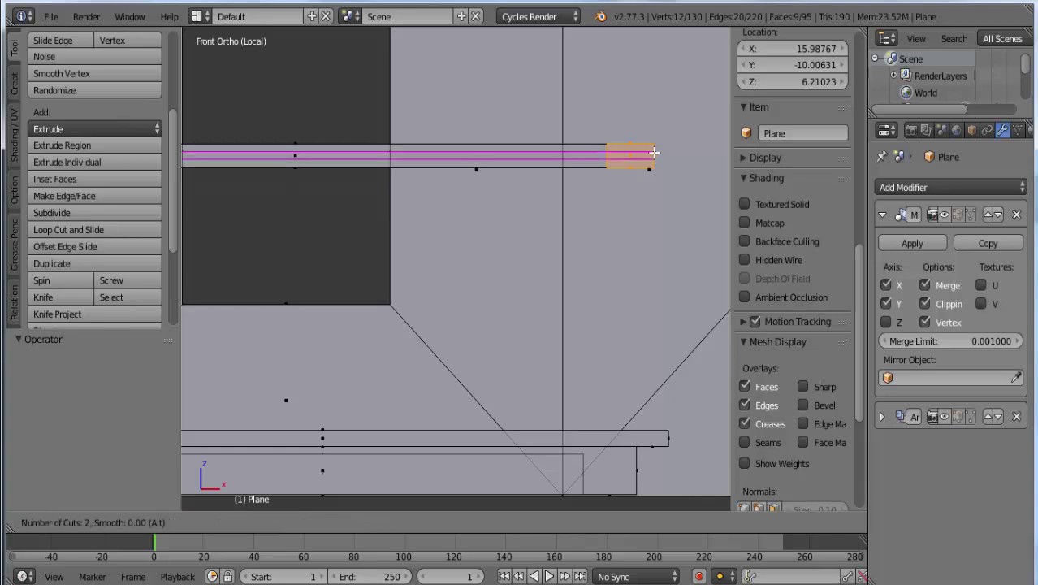
click(655, 151)
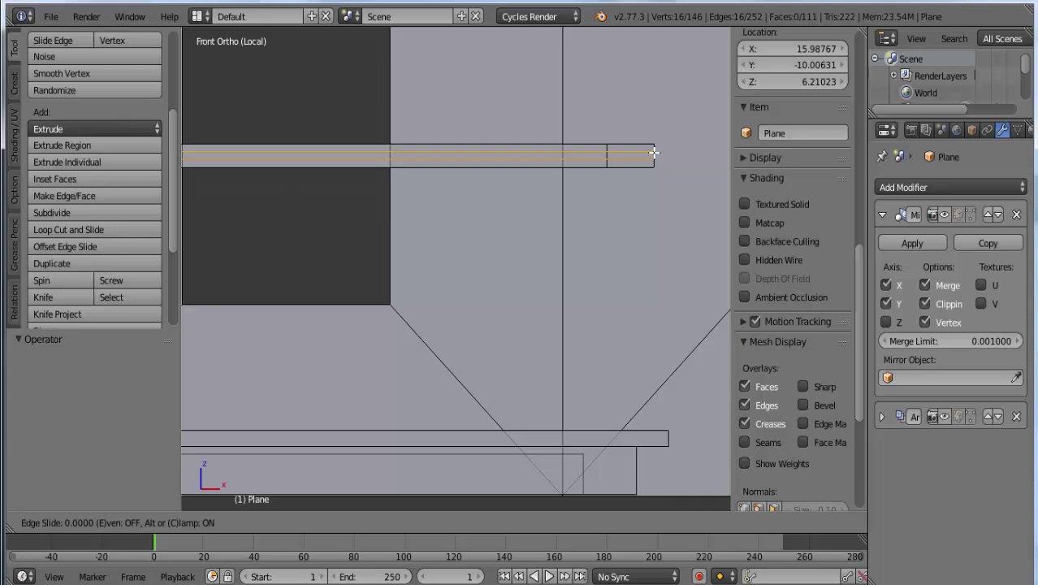
right_click(655, 151)
key(s)
key(z)
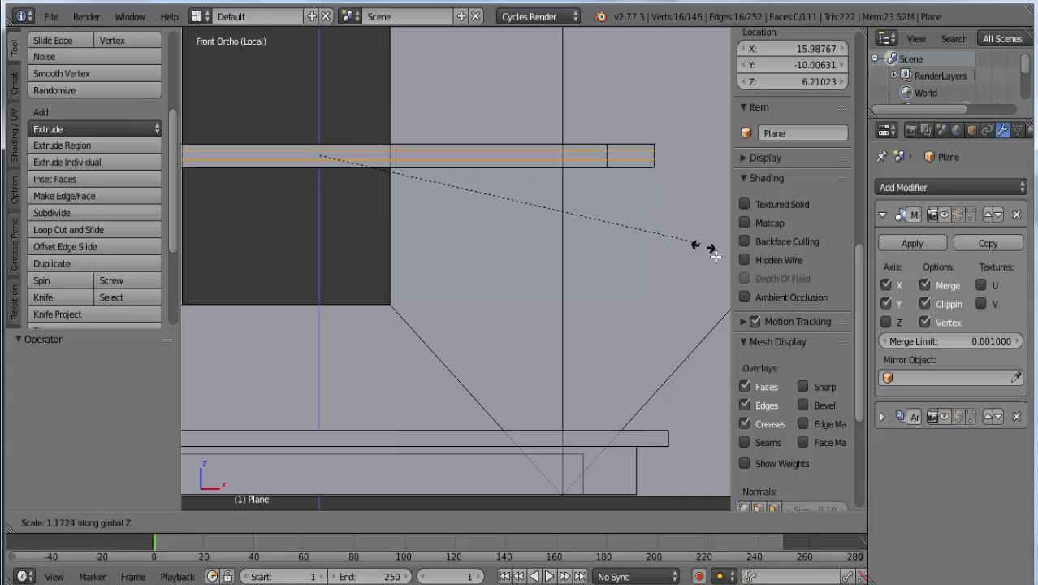
click(394, 456)
Turn on Limit Selection to Visible so the rail mesh displays solid
scroll(284, 229, down, 3)
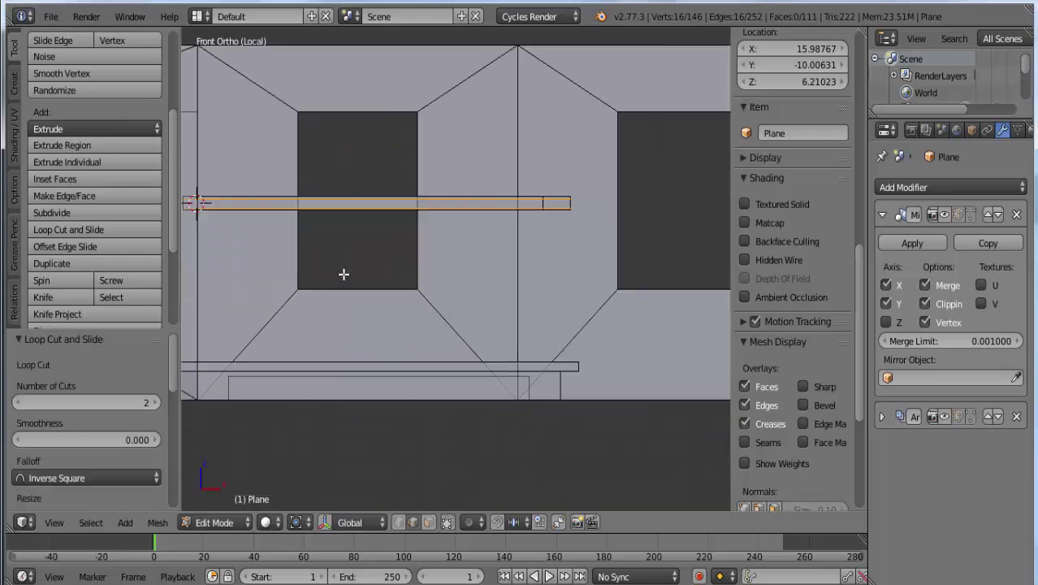
middle_drag(342, 273, 264, 299)
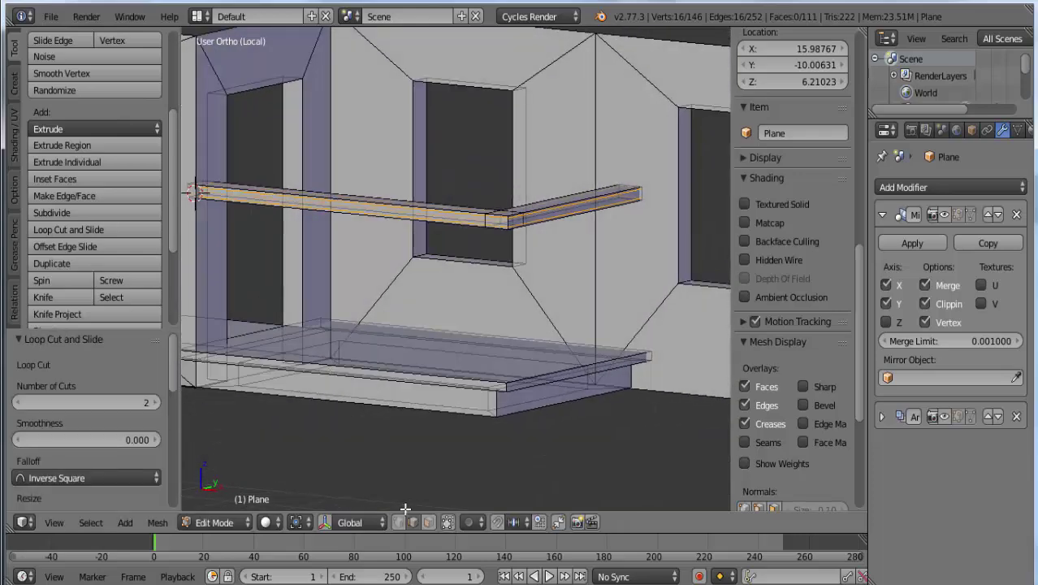
click(447, 522)
scroll(415, 376, up, 1)
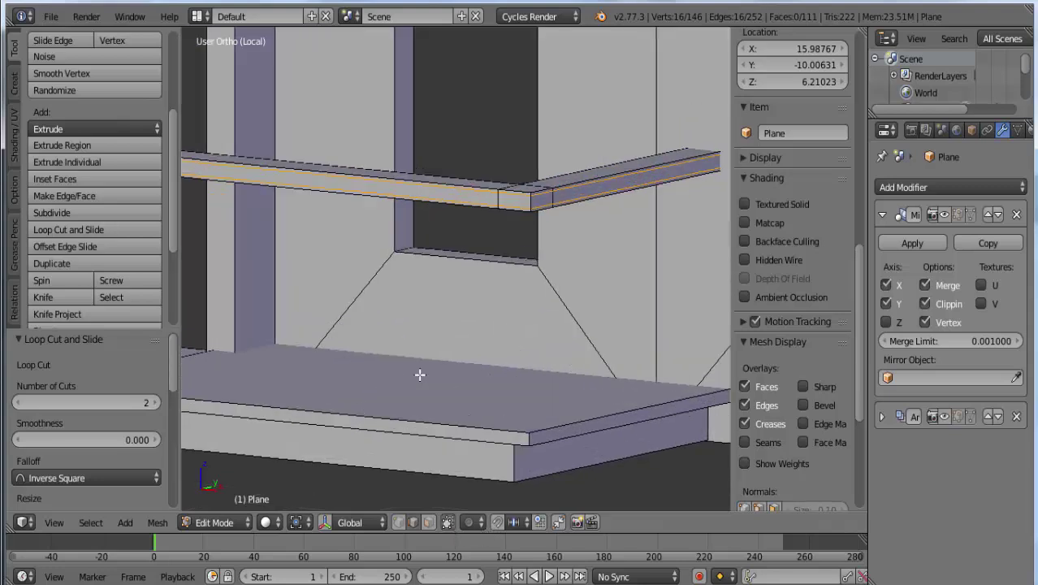
scroll(415, 370, up, 1)
scroll(334, 231, up, 1)
Switch to face select and pick the middle-strip faces along the rail bar and side arm
key(ctrl+Tab)
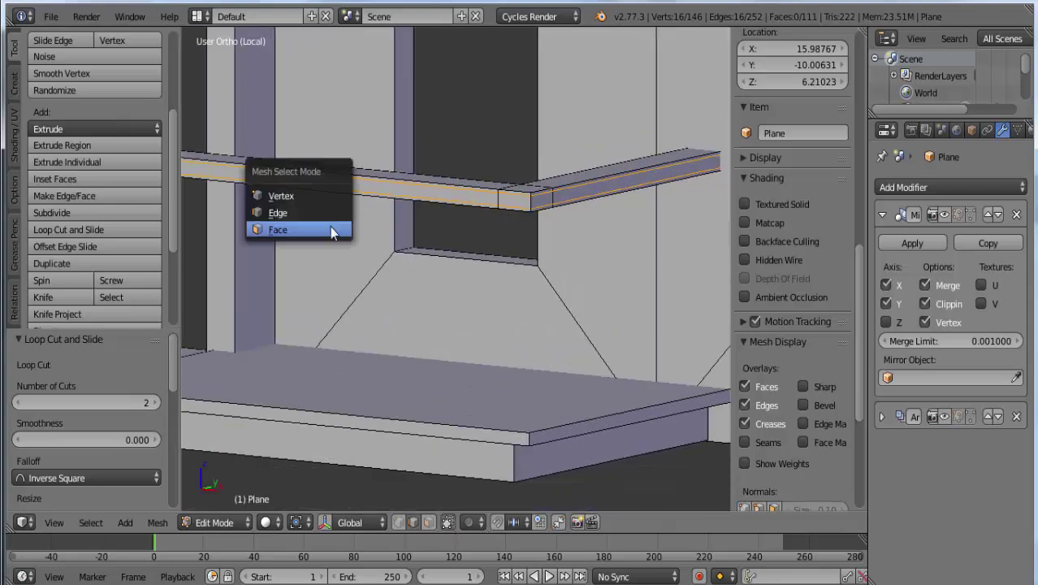
click(336, 225)
right_click(351, 183)
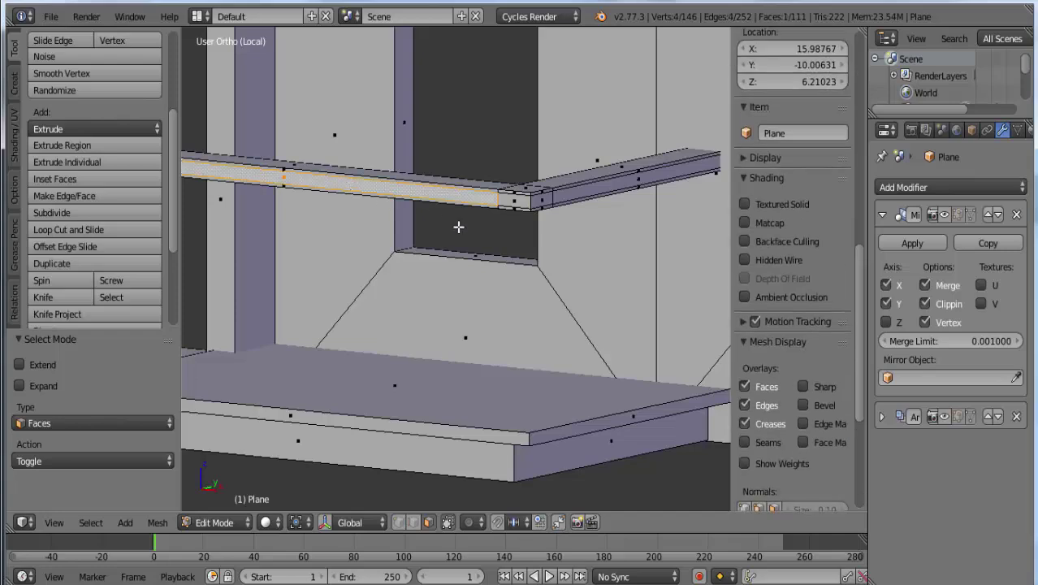
shift+right_click(516, 198)
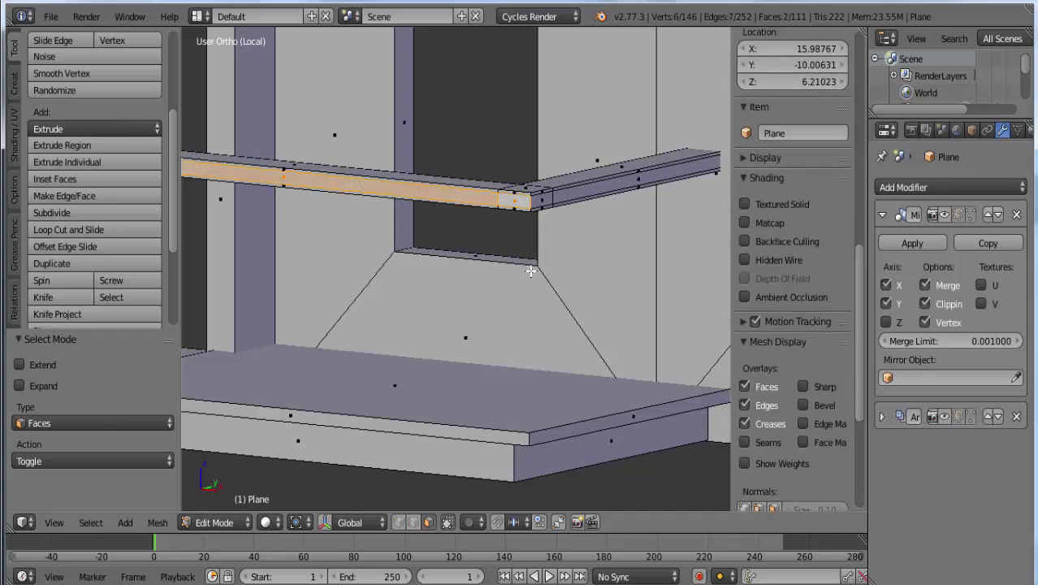
mouse_move(530, 270)
middle_down()
mouse_move(385, 322)
mouse_move(332, 320)
middle_up()
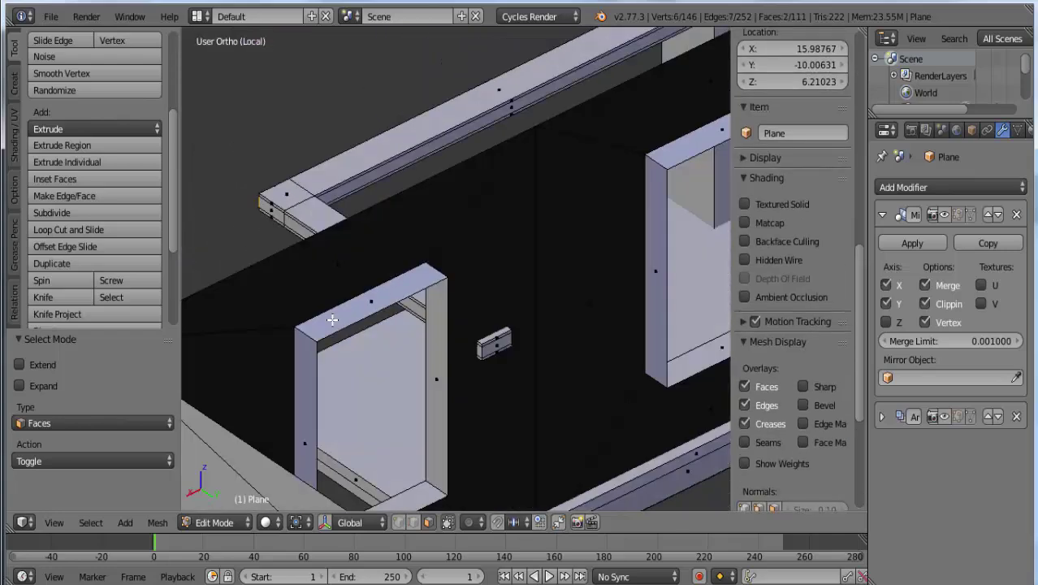
shift+right_click(465, 130)
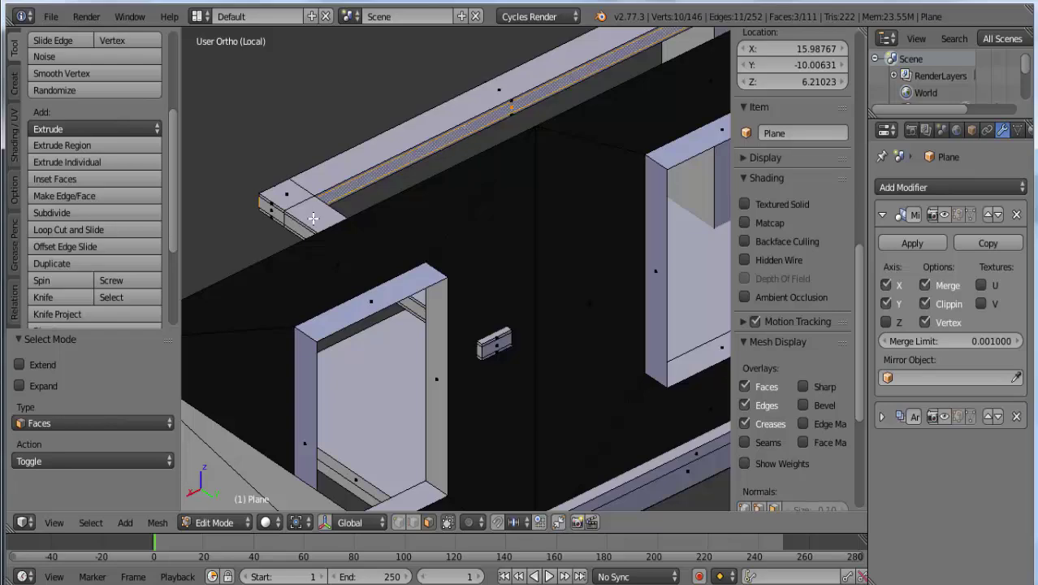
mouse_move(311, 220)
middle_down()
mouse_move(247, 242)
mouse_move(691, 198)
mouse_move(695, 215)
mouse_move(465, 220)
mouse_move(491, 209)
middle_up()
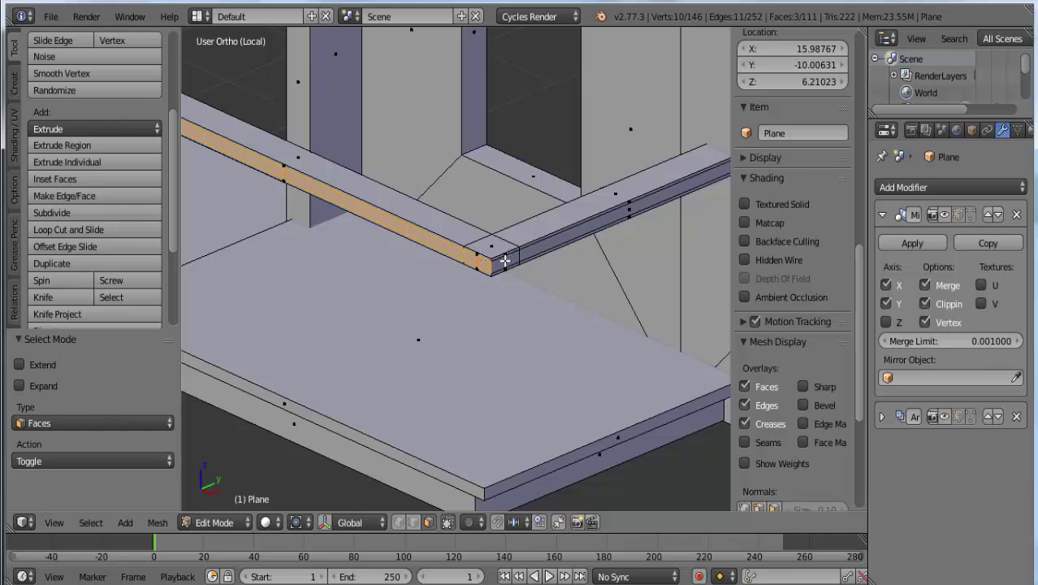
shift+right_click(504, 260)
shift+right_click(515, 258)
mouse_move(535, 342)
middle_down()
mouse_move(436, 379)
mouse_move(417, 401)
mouse_move(422, 412)
middle_up()
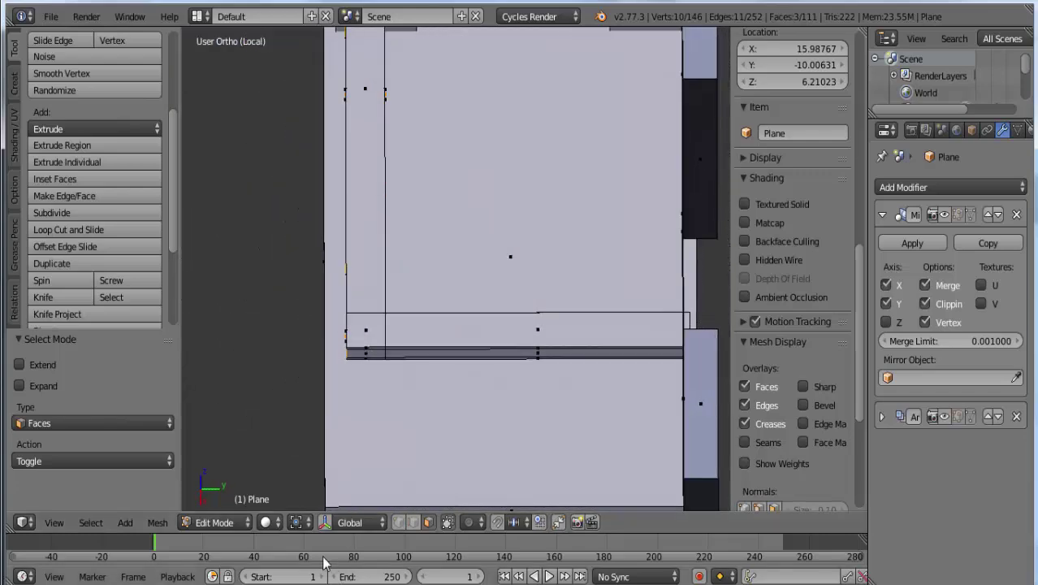
middle_drag(352, 412, 403, 393)
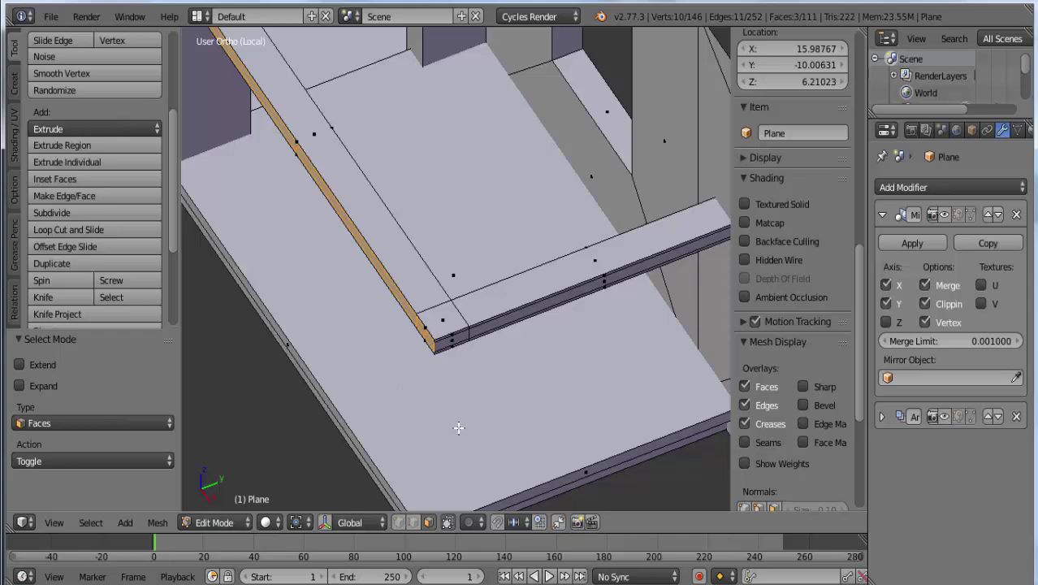
Extrude the selected middle strip and scale it down along Y to form a groove
key(e)
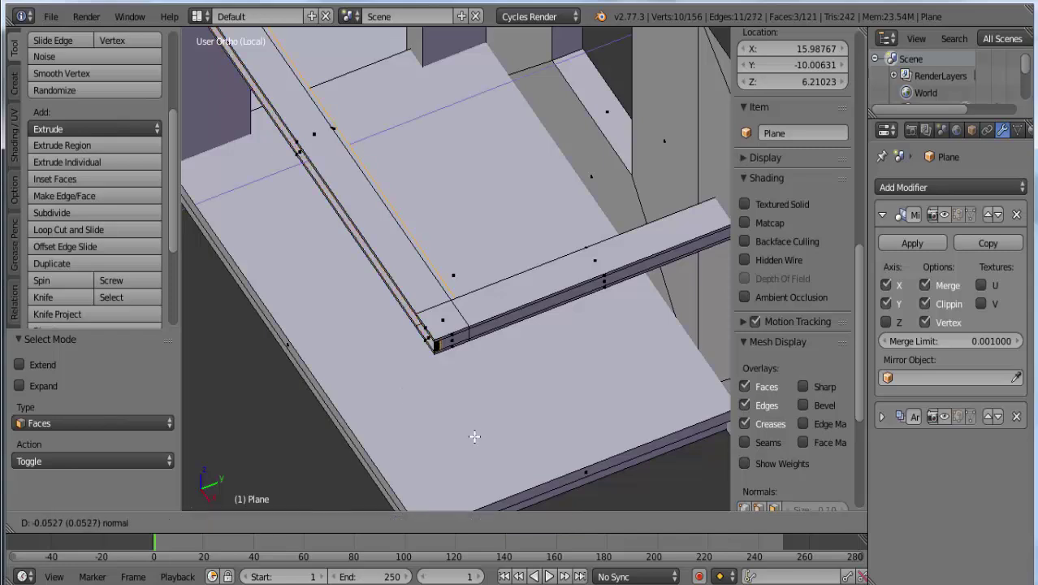
click(473, 436)
key(s)
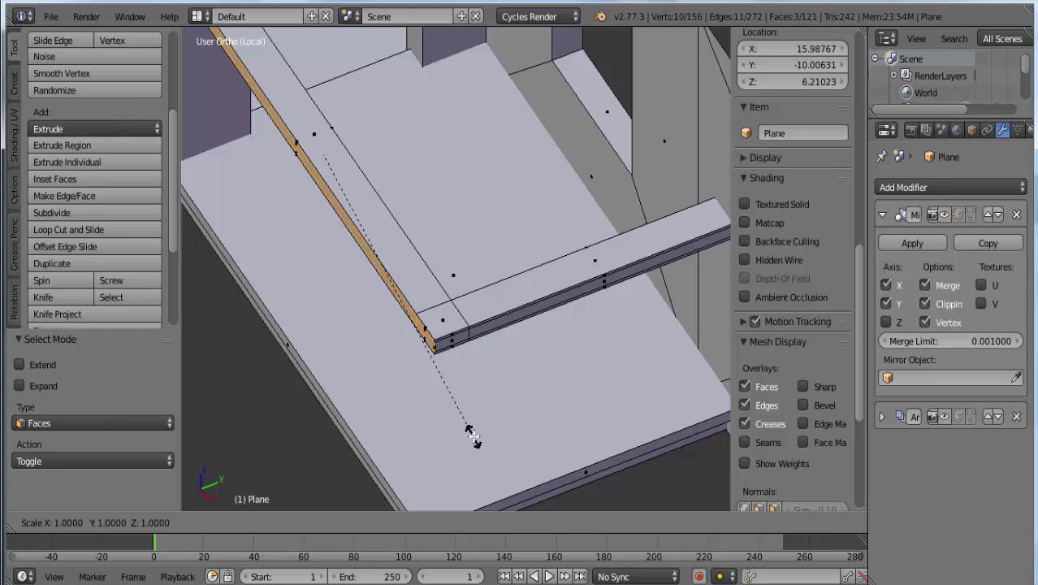
key(y)
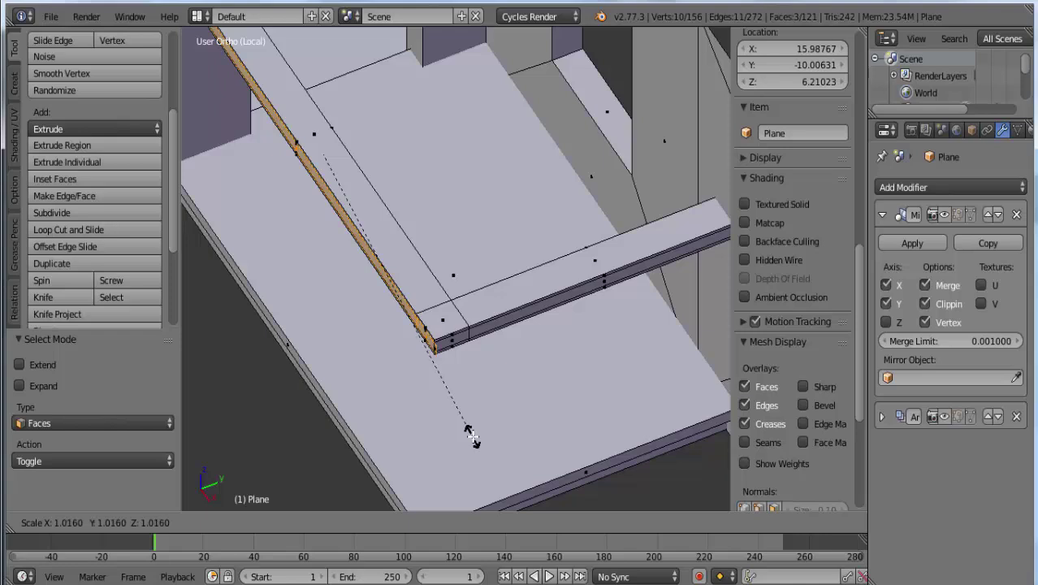
key(6)
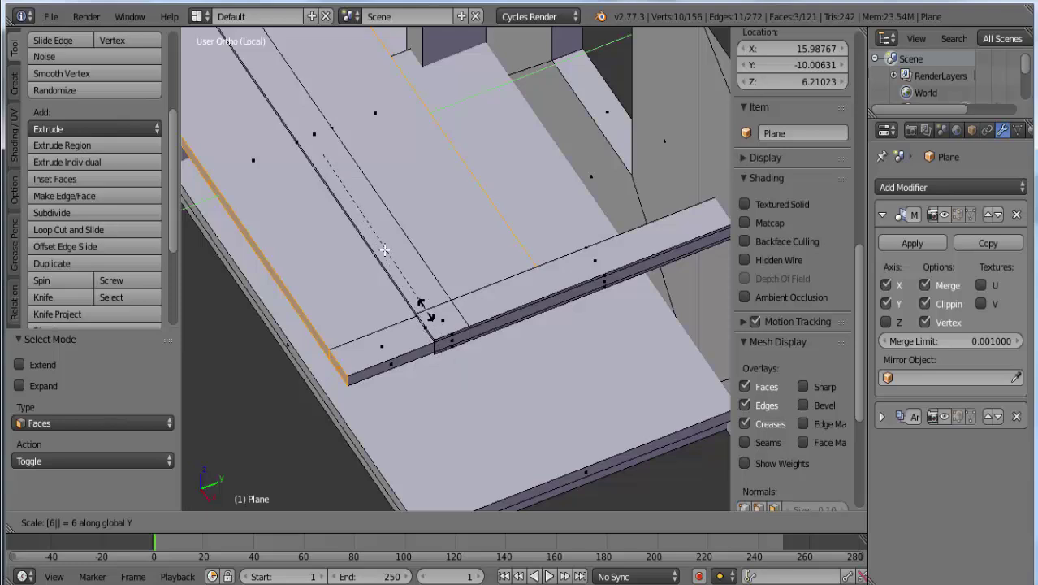
key(Escape)
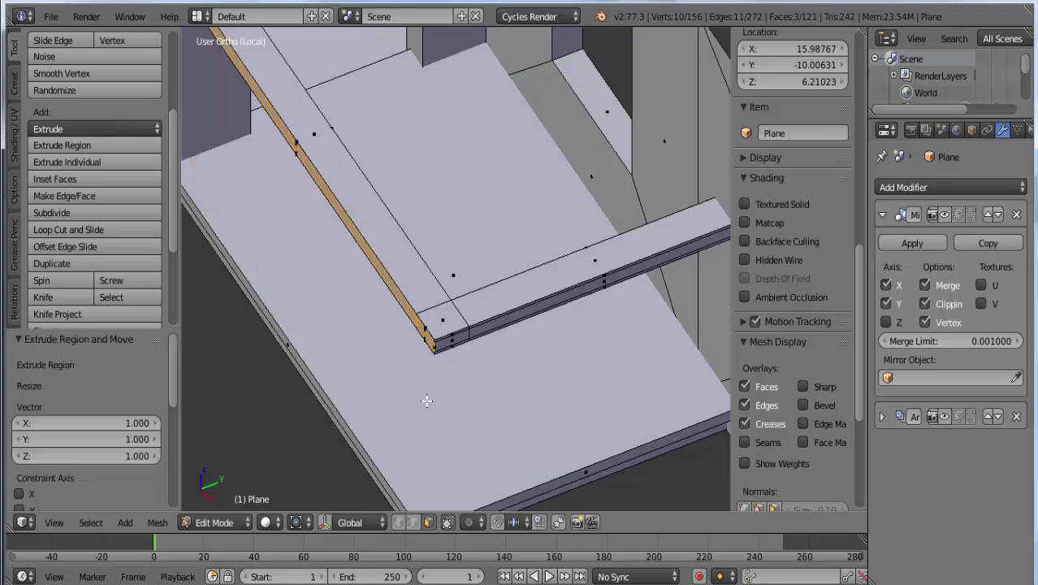
key(s)
key(y)
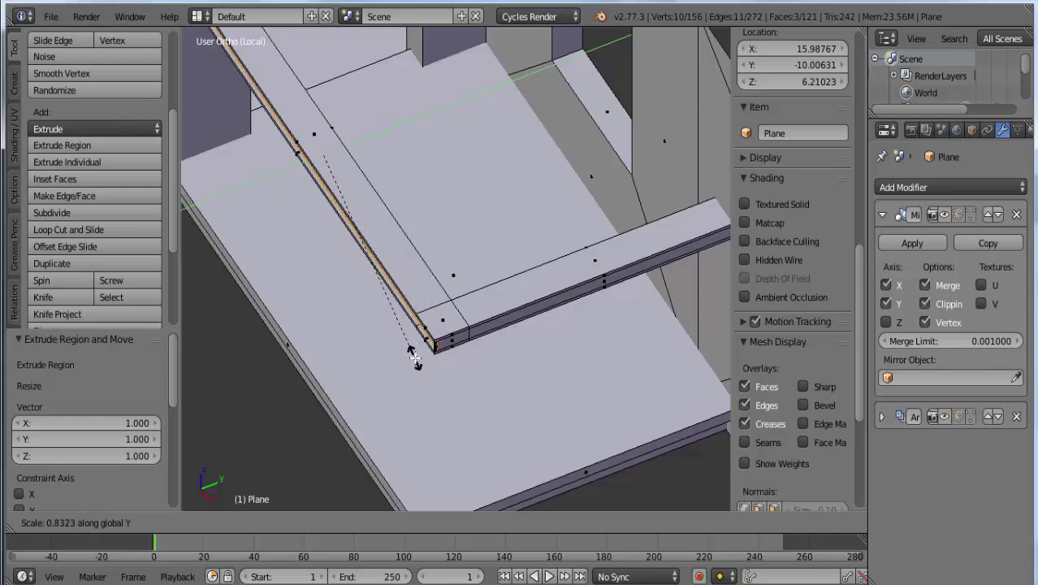
click(414, 357)
Select the beam's end face and extend the selection to its front faces
mouse_move(543, 343)
middle_down()
mouse_move(358, 342)
mouse_move(347, 326)
mouse_move(484, 328)
mouse_move(582, 285)
mouse_move(555, 247)
middle_up()
scroll(567, 306, up, 2)
scroll(555, 274, up, 3)
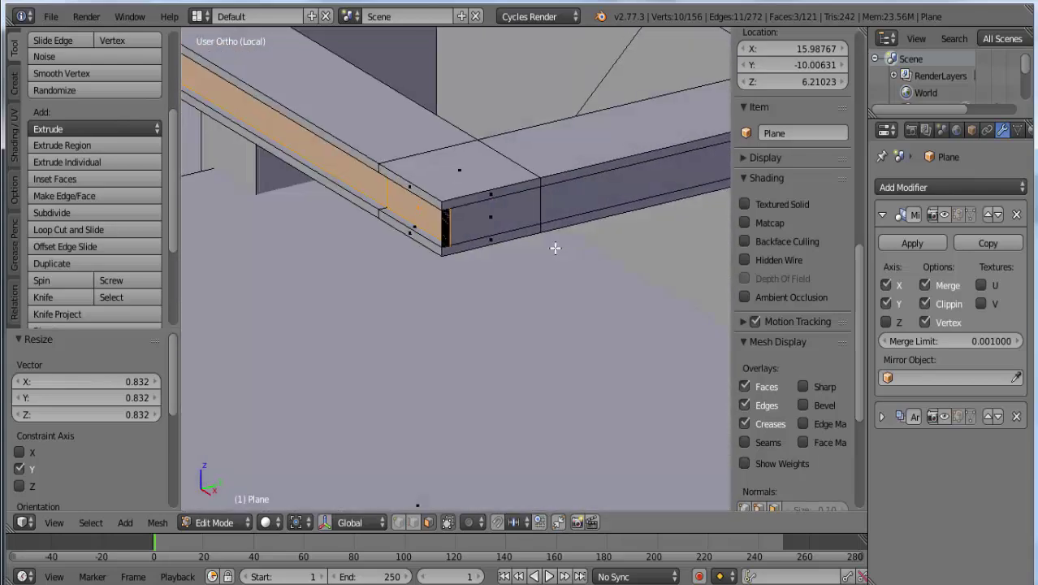
right_click(406, 253)
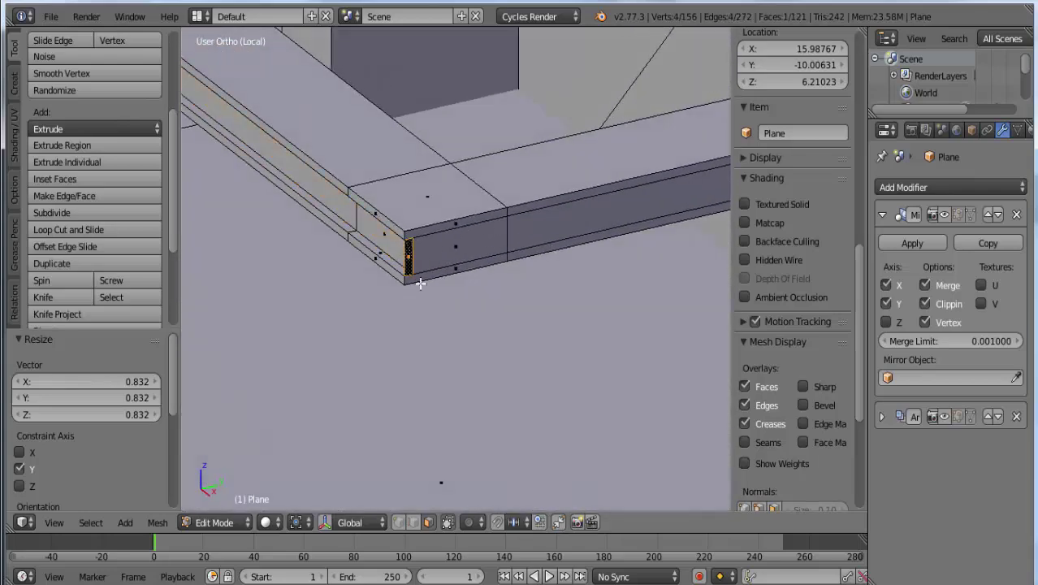
mouse_move(411, 302)
middle_down()
mouse_move(482, 290)
mouse_move(311, 317)
middle_up()
middle_drag(394, 301, 395, 306)
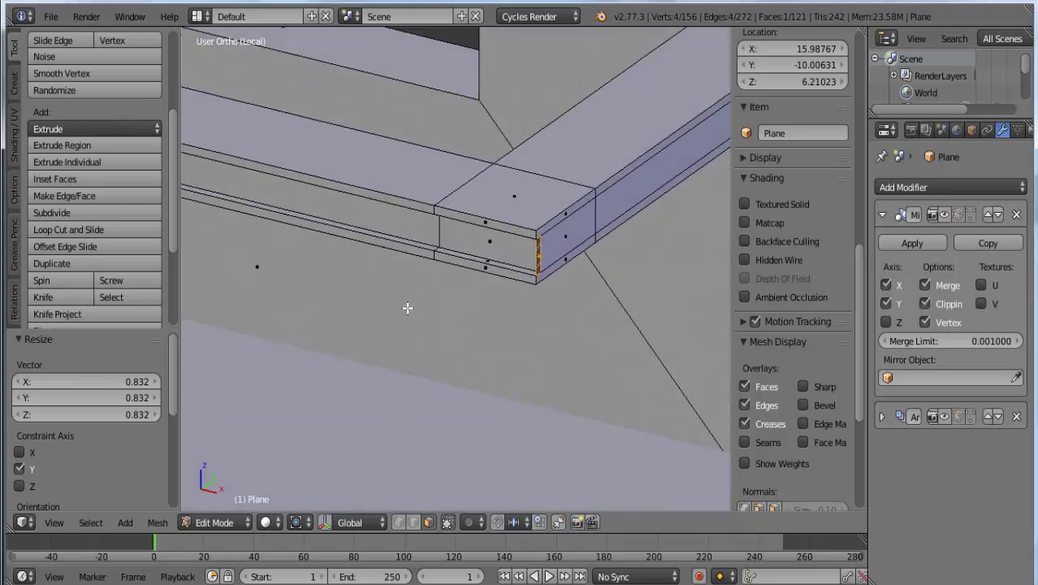
alt+right_click(409, 307)
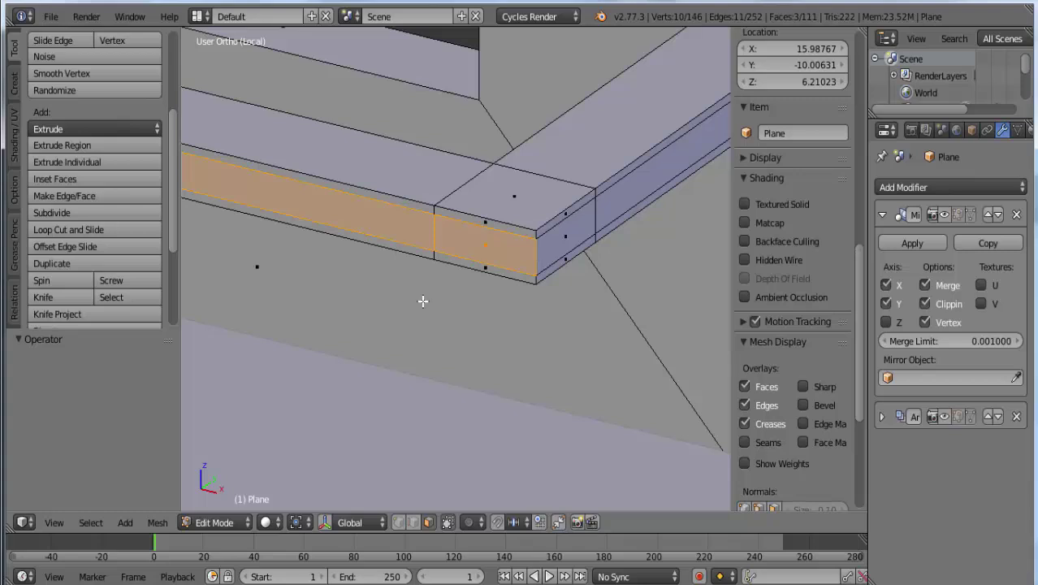
Add further beam faces to the selection and extrude them in place
shift+right_click(555, 235)
shift+right_click(622, 195)
scroll(552, 244, up, 5)
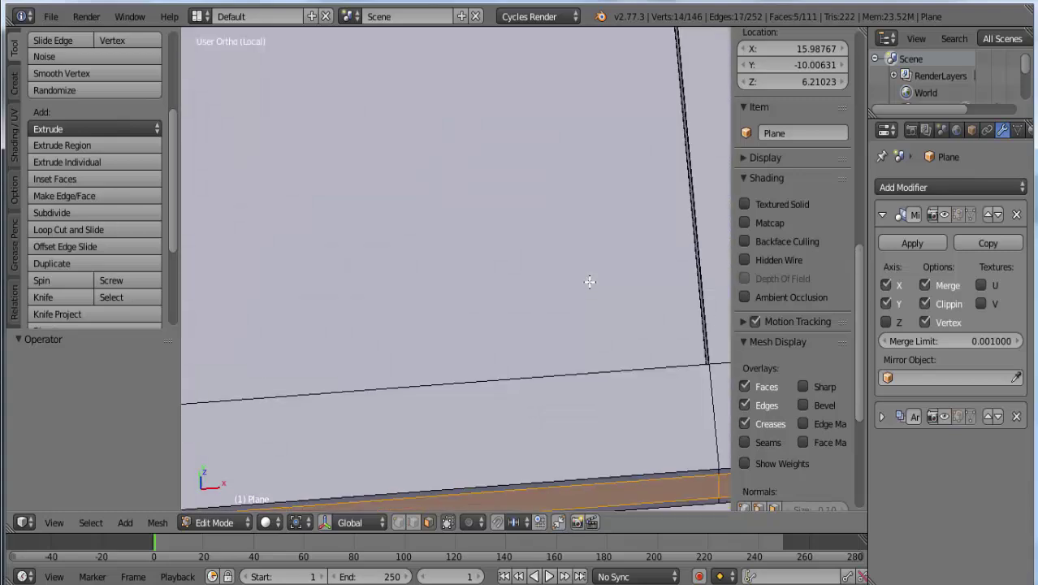
scroll(590, 282, down, 5)
shift+middle_drag(642, 224, 383, 315)
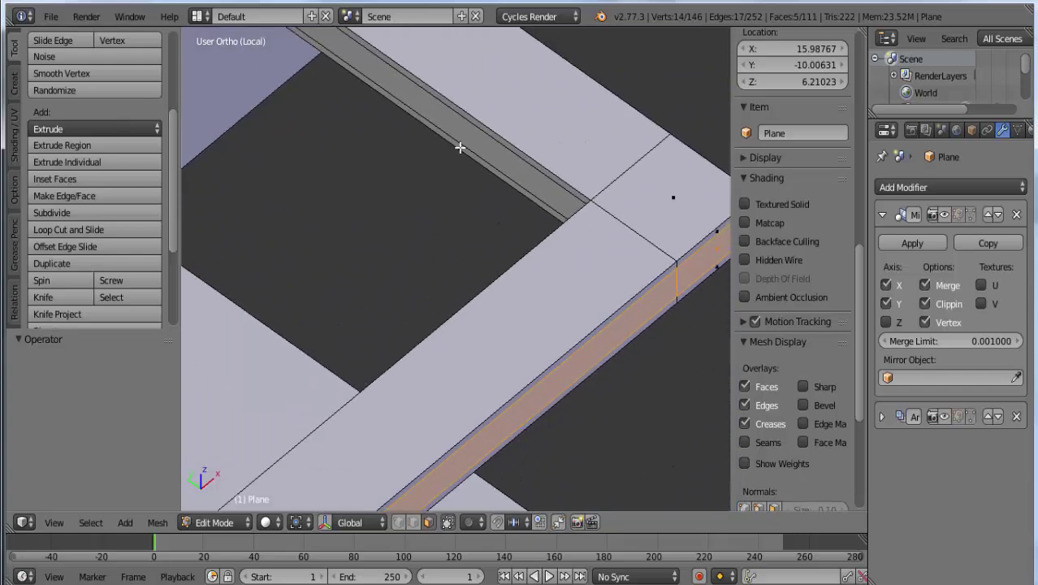
shift+right_click(466, 140)
mouse_move(473, 134)
middle_down()
mouse_move(524, 283)
mouse_move(644, 213)
mouse_move(494, 234)
mouse_move(407, 213)
mouse_move(278, 238)
mouse_move(272, 278)
mouse_move(363, 274)
middle_up()
scroll(349, 269, down, 2)
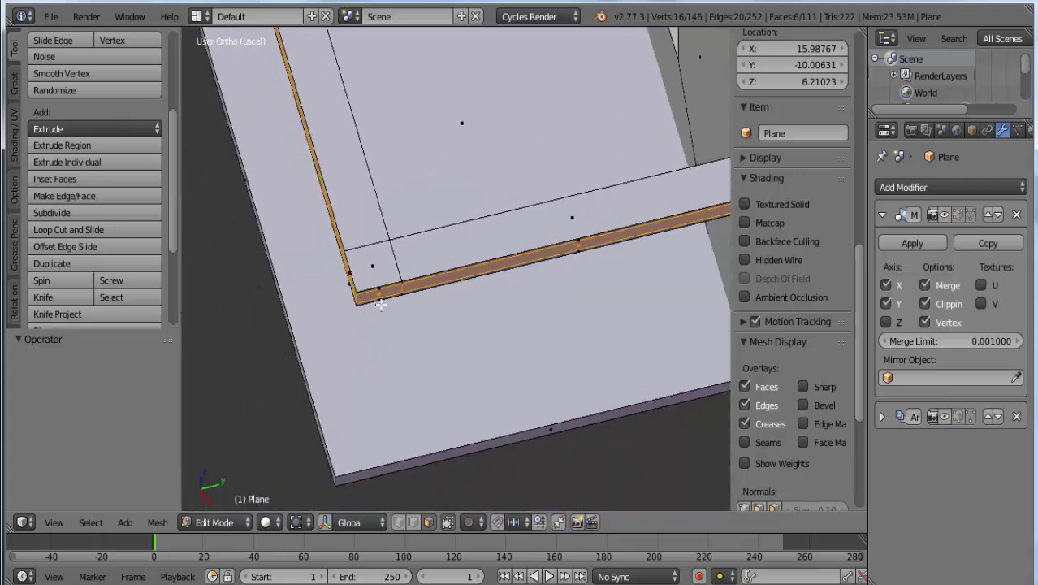
key(e)
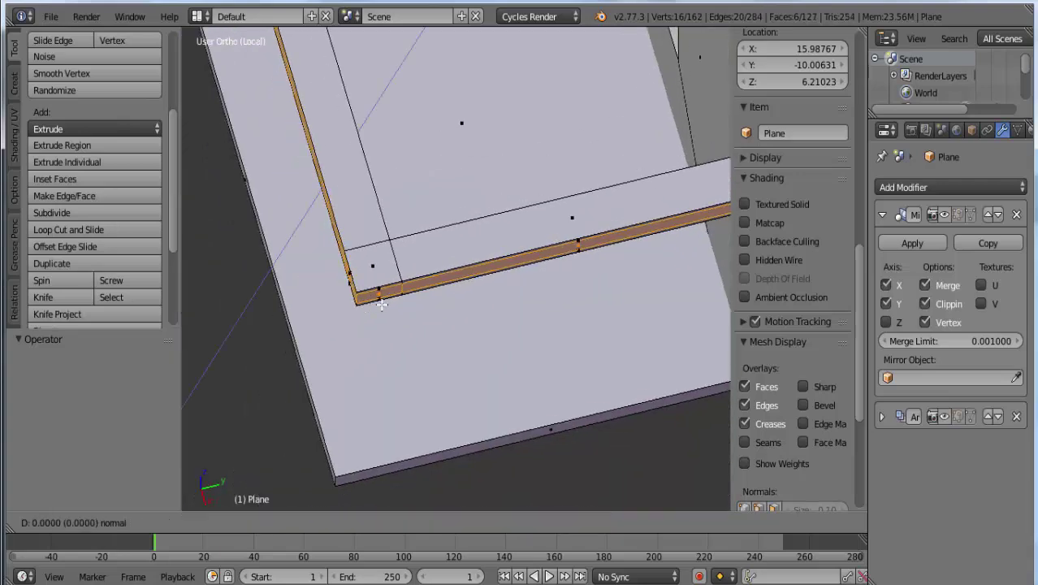
click(382, 303)
Nudge the left railing beam's end faces slightly along Y
middle_drag(344, 238, 345, 235)
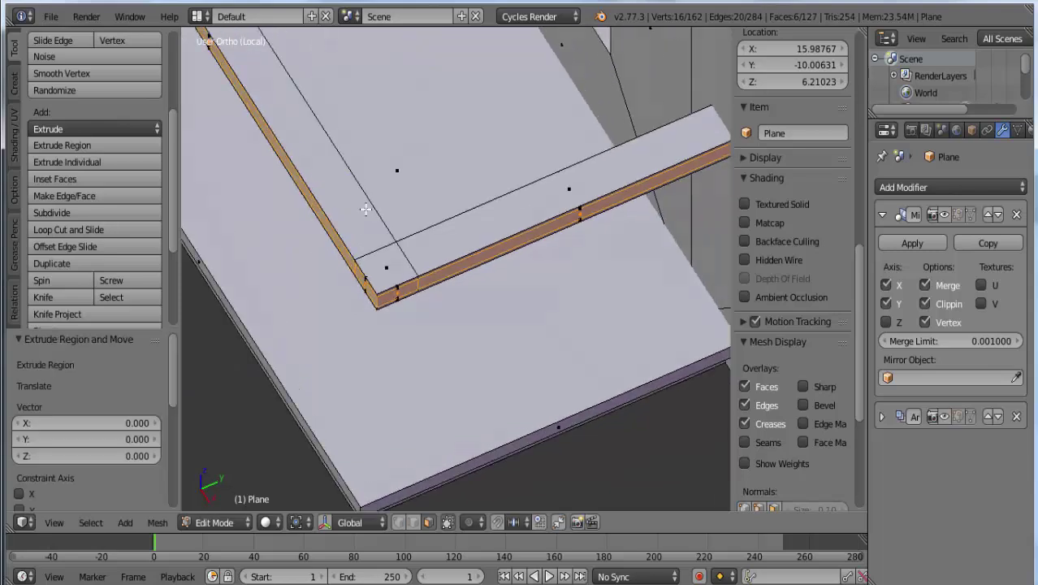
right_click(334, 221)
shift+right_click(385, 237)
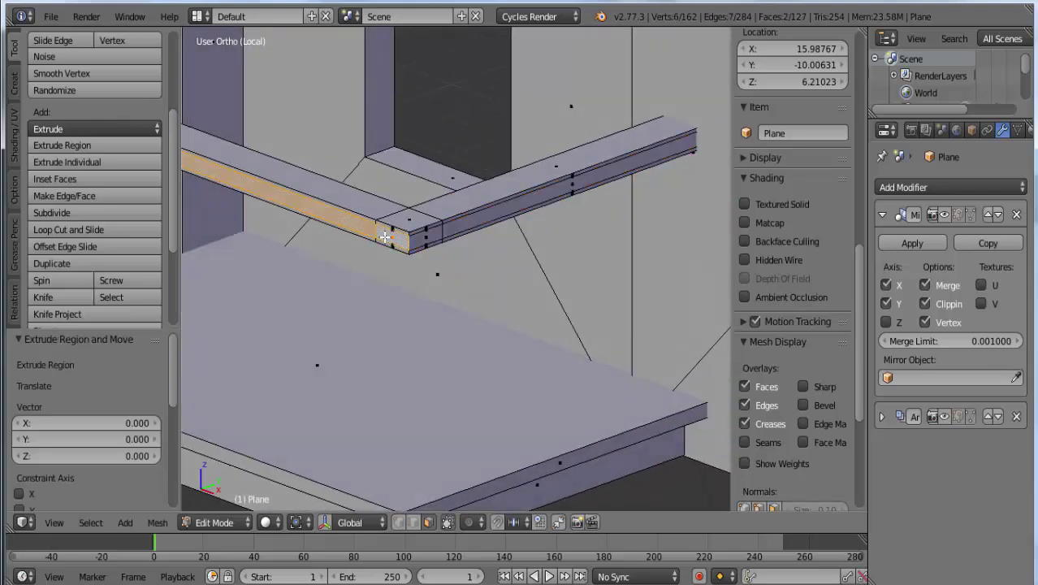
middle_drag(387, 303, 388, 309)
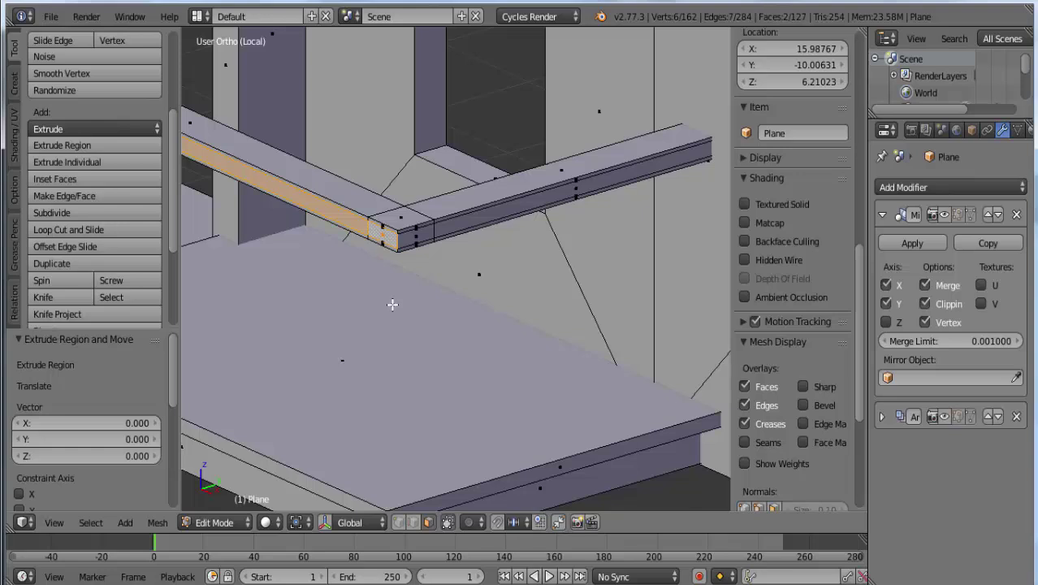
key(g)
key(y)
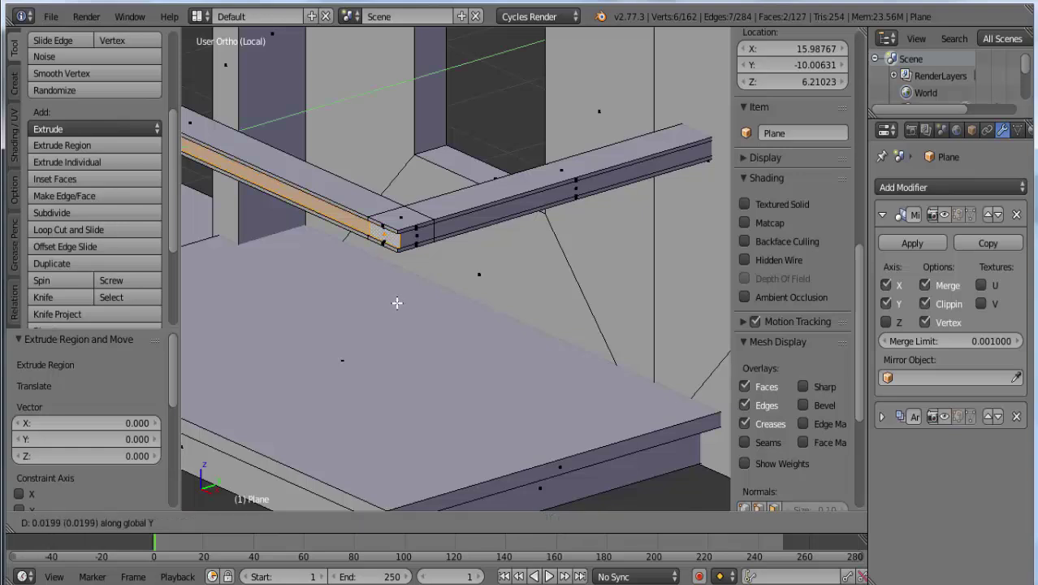
click(401, 302)
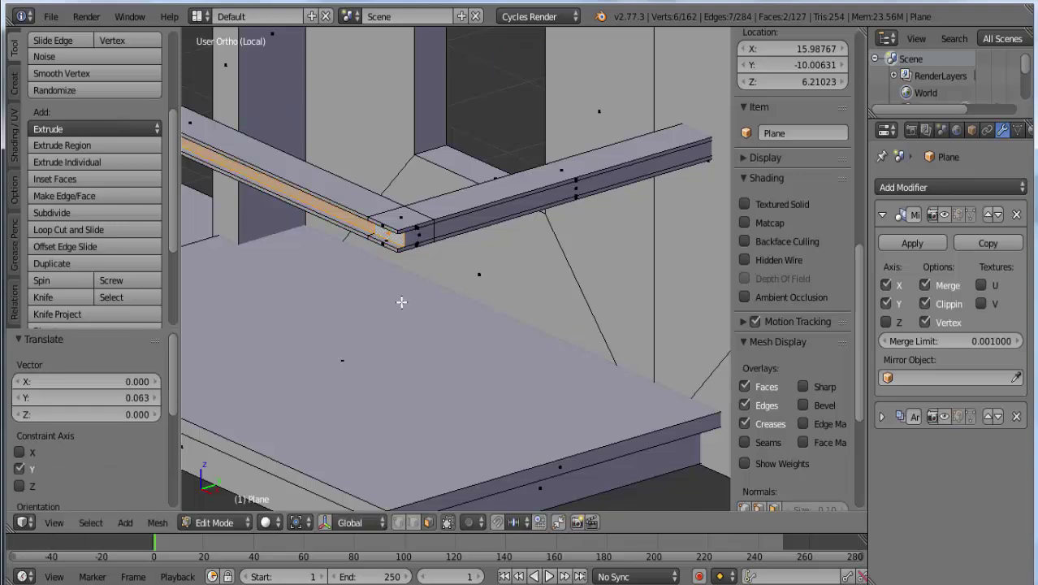
Shift a face of the long beam slightly along Y
key(Home)
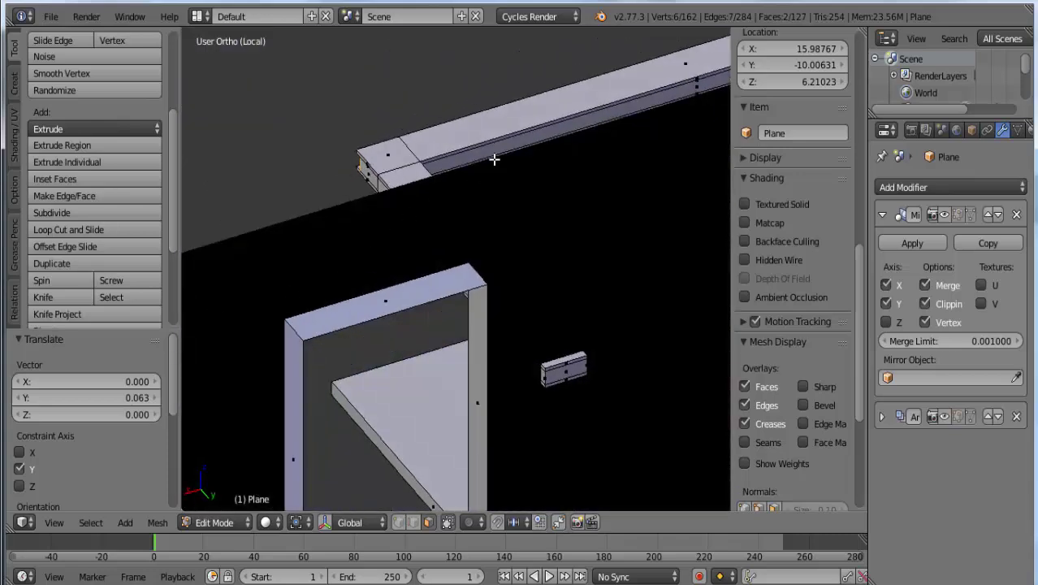
right_click(494, 151)
key(g)
key(y)
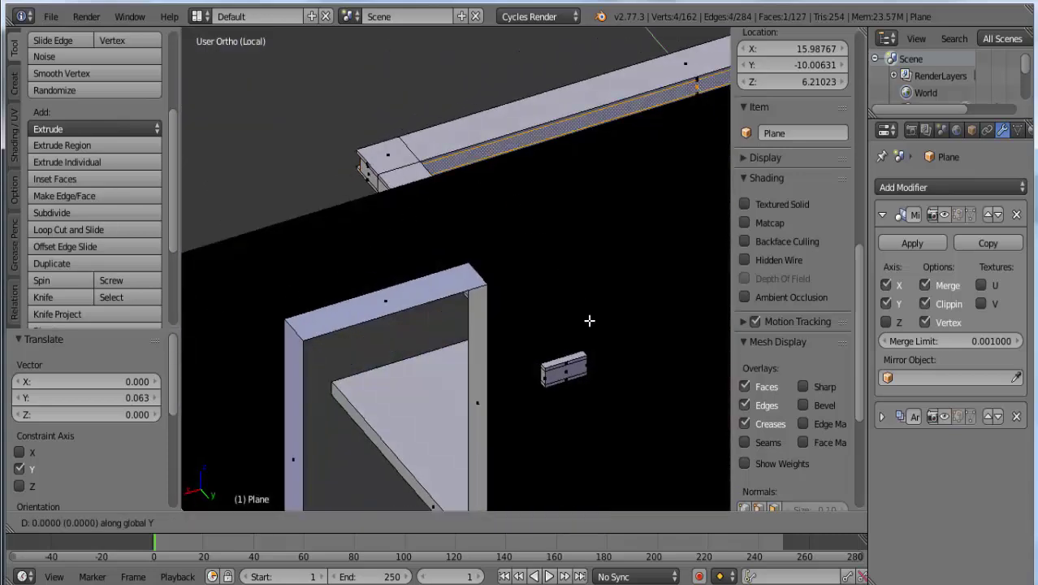
click(502, 301)
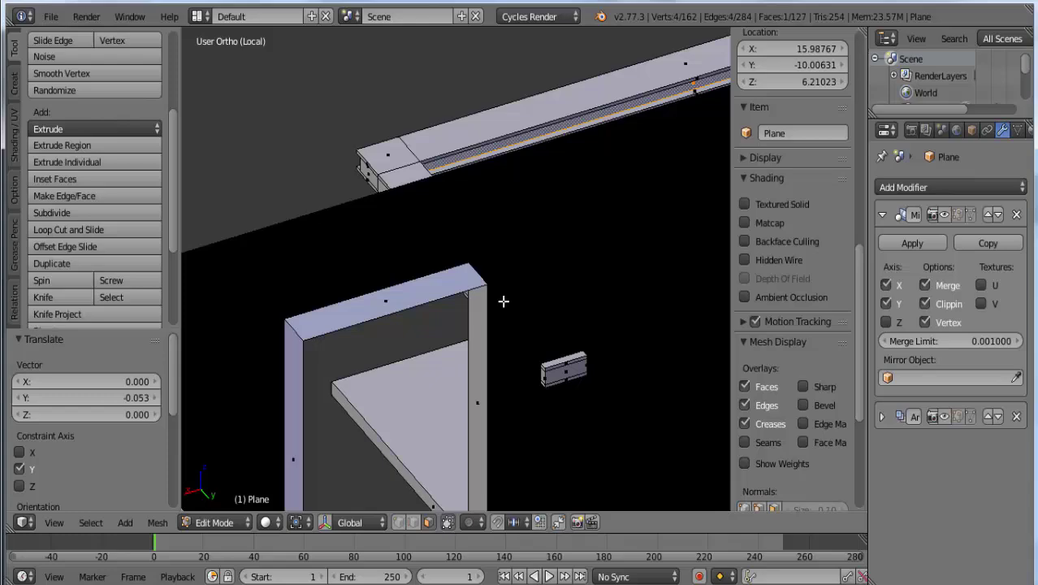
Move the beam's end face and long-beam face slightly along X at the corner
scroll(486, 195, up, 5)
middle_drag(487, 194, 373, 250)
right_click(373, 234)
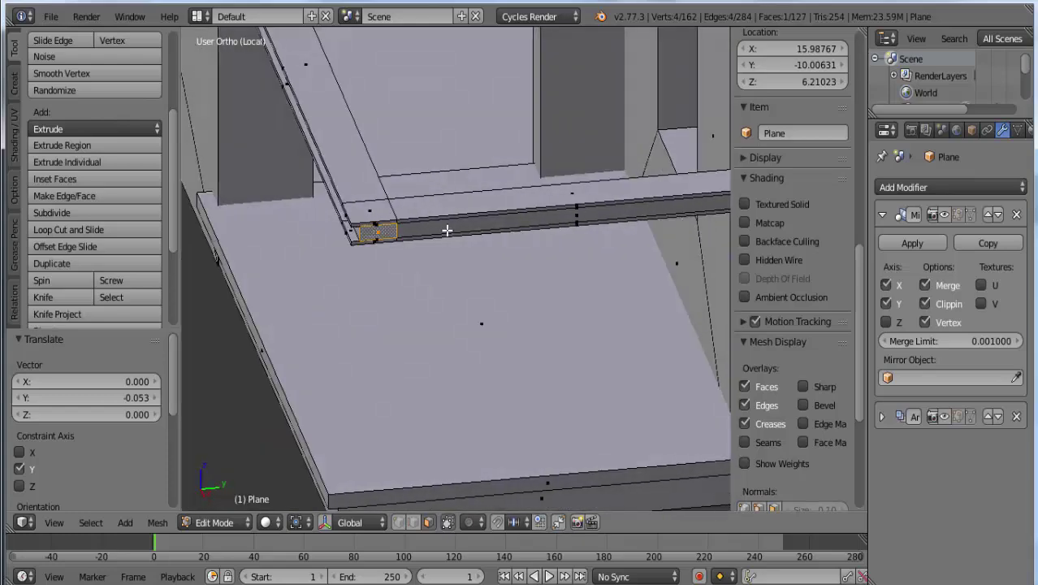
shift+right_click(445, 232)
middle_drag(460, 373, 505, 366)
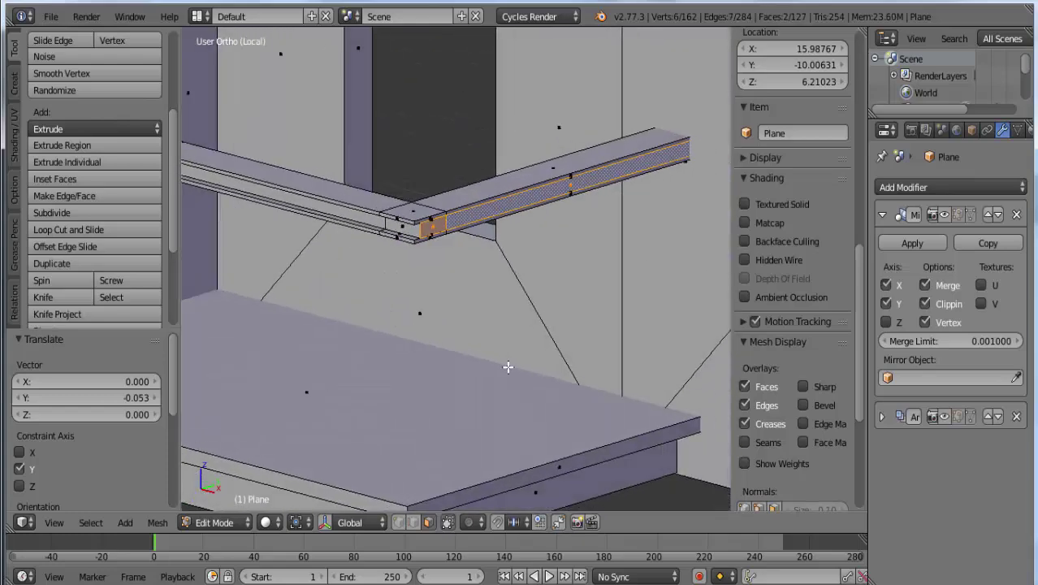
key(g)
key(x)
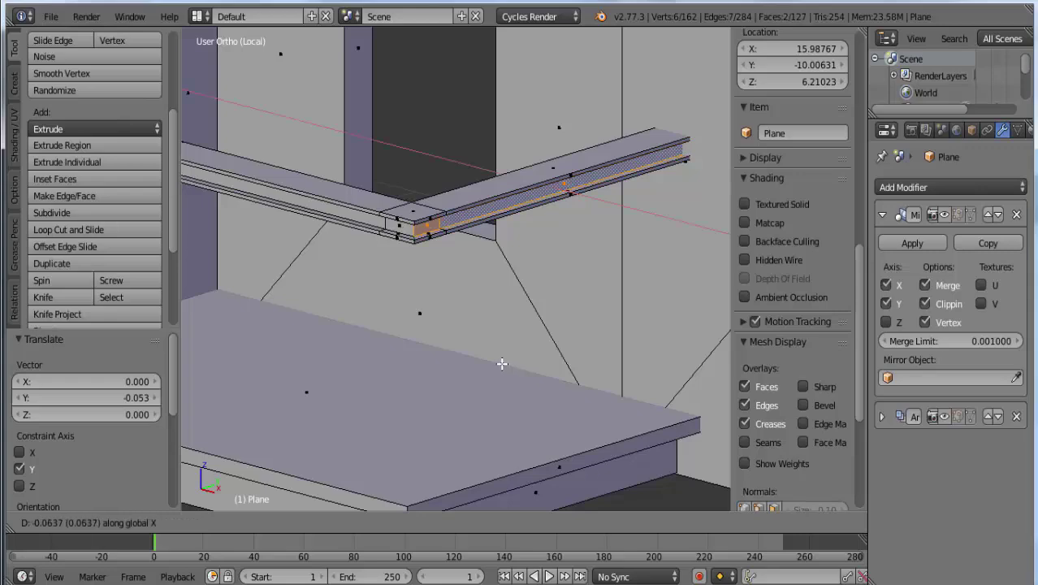
click(501, 364)
Shift the long beam face along X and check the corner joint
mouse_move(411, 241)
middle_down()
mouse_move(598, 254)
mouse_move(476, 208)
middle_up()
right_click(469, 206)
key(g)
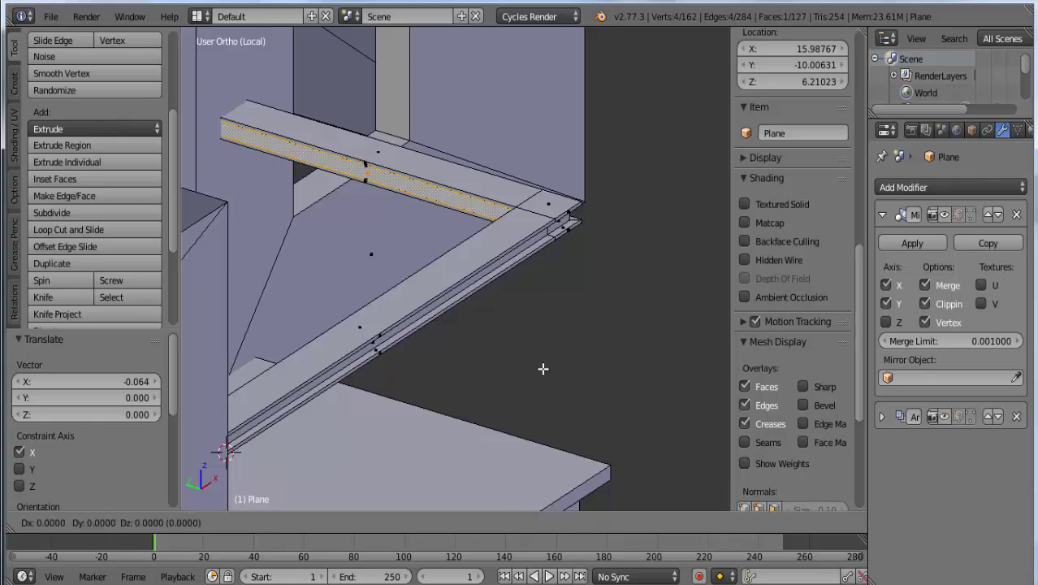
key(x)
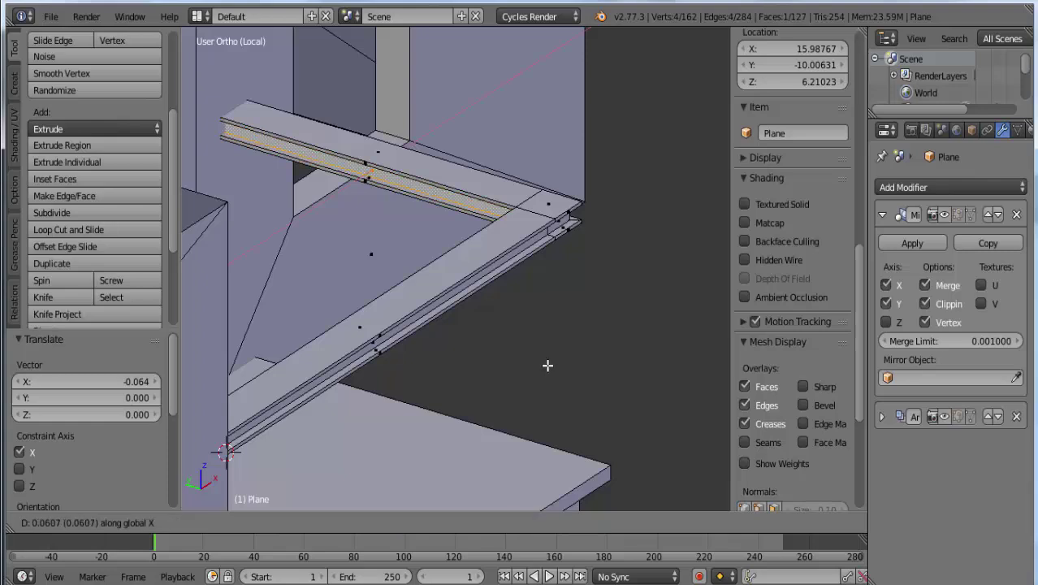
click(548, 365)
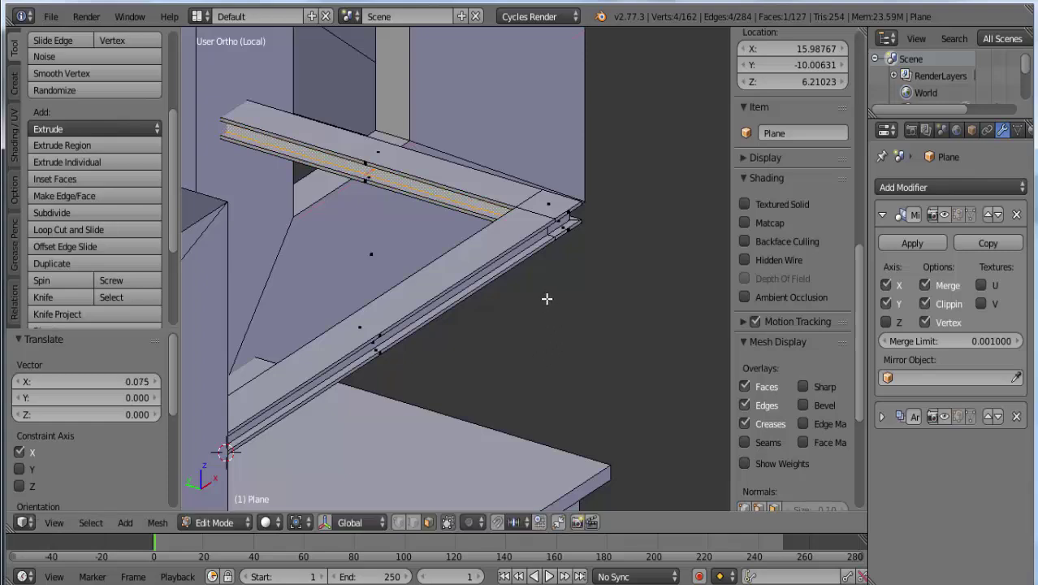
middle_drag(546, 298, 349, 294)
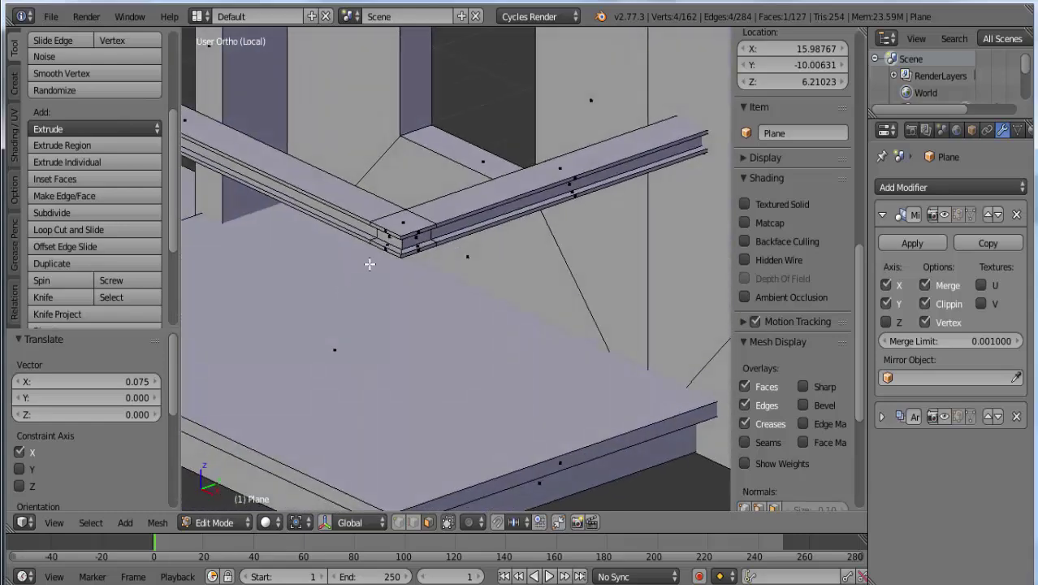
scroll(361, 250, up, 2)
mouse_move(353, 249)
middle_down()
mouse_move(421, 242)
mouse_move(385, 248)
mouse_move(388, 278)
mouse_move(302, 294)
middle_up()
key(Tab)
scroll(385, 296, down, 2)
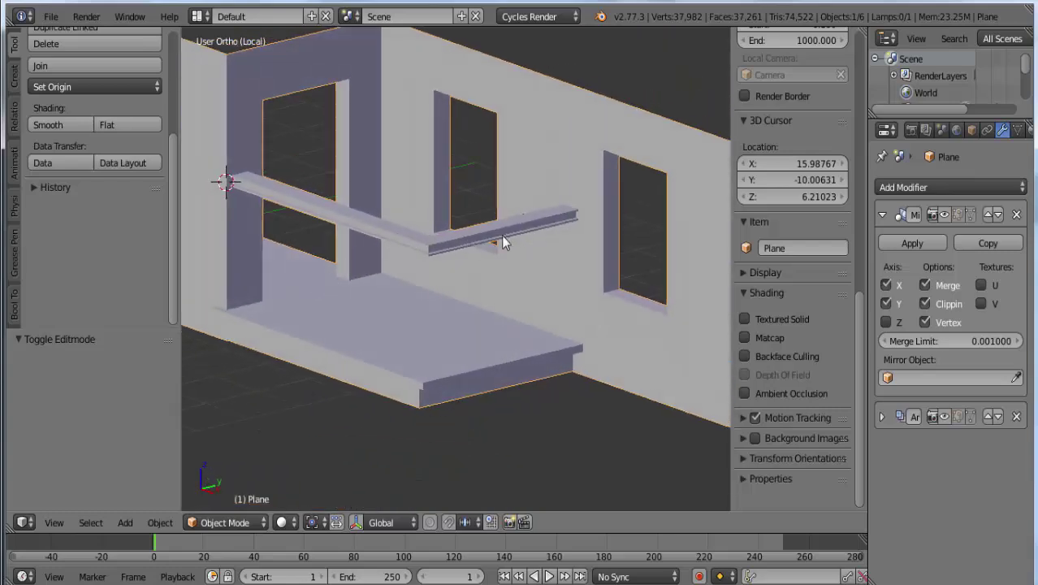
mouse_move(310, 245)
middle_down()
mouse_move(317, 324)
mouse_move(276, 341)
mouse_move(197, 324)
mouse_move(700, 295)
mouse_move(728, 321)
mouse_move(185, 326)
mouse_move(191, 315)
mouse_move(723, 293)
middle_up()
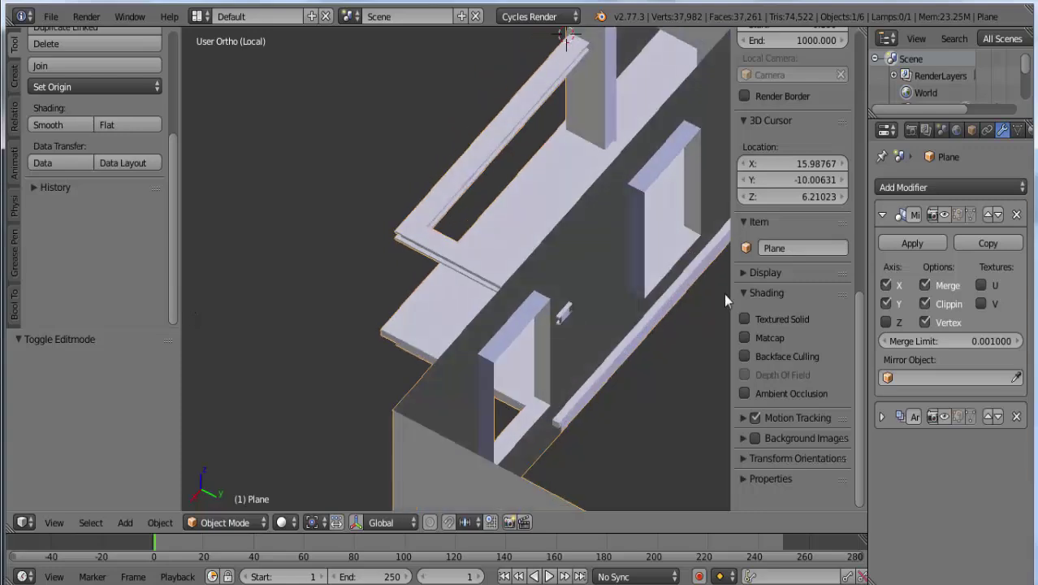
key(Tab)
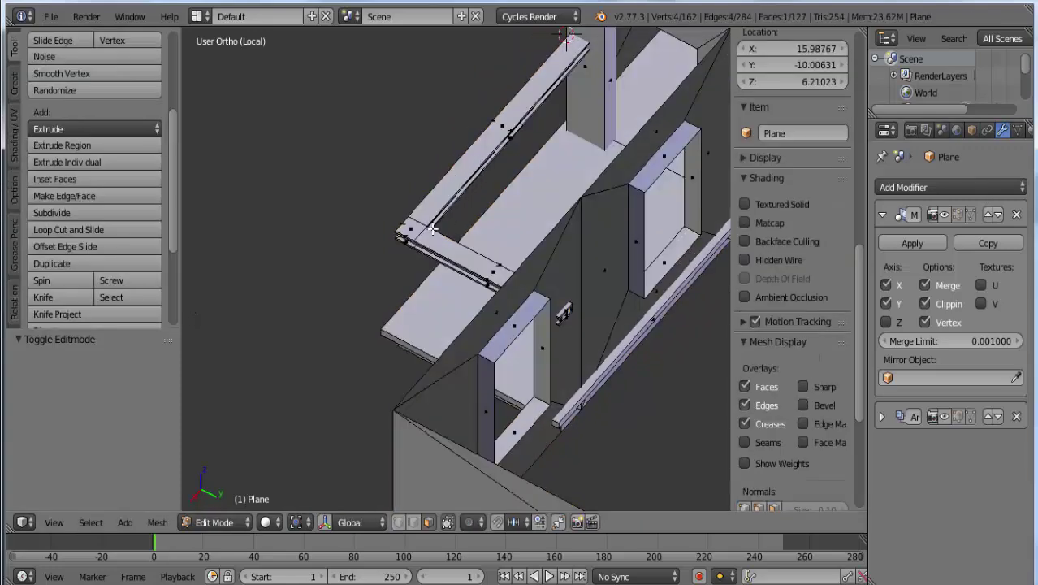
key(a)
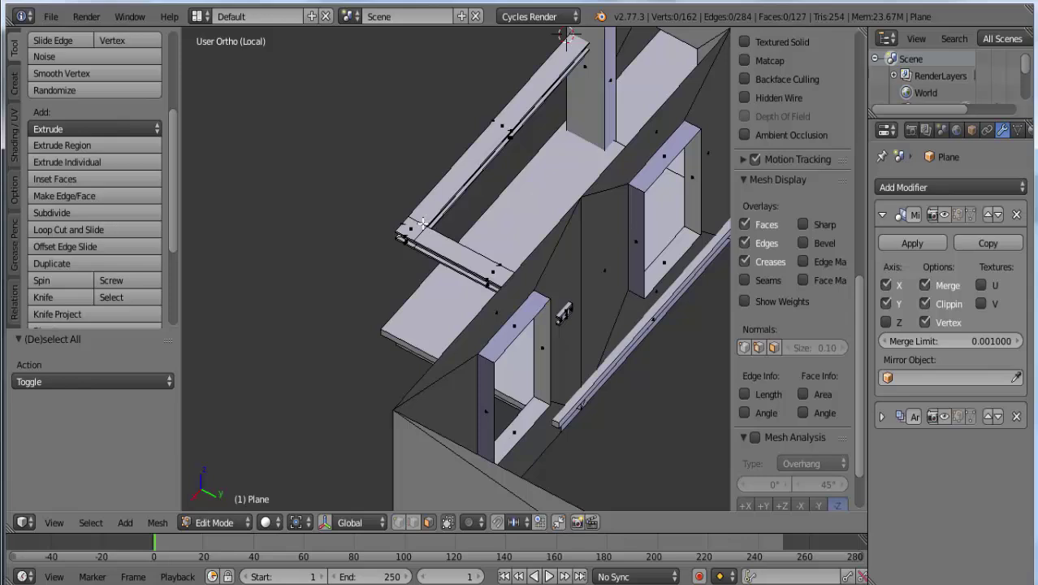
key(l)
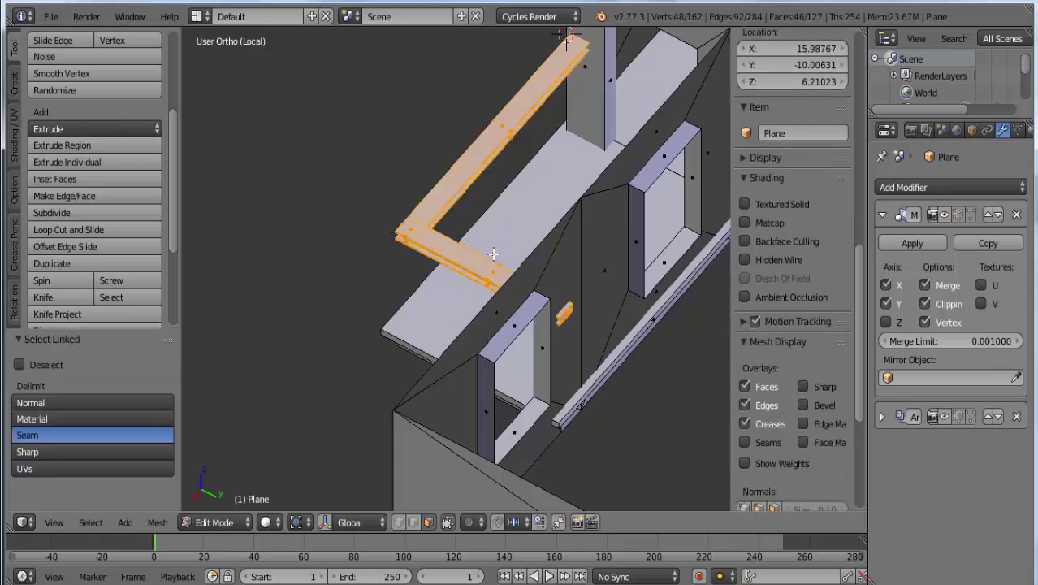
key(s)
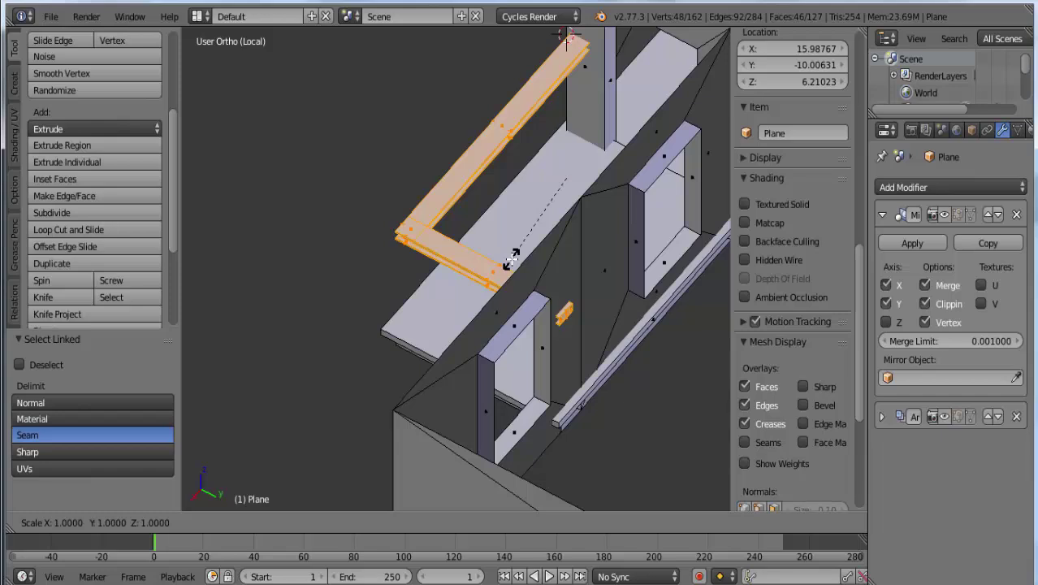
key(y)
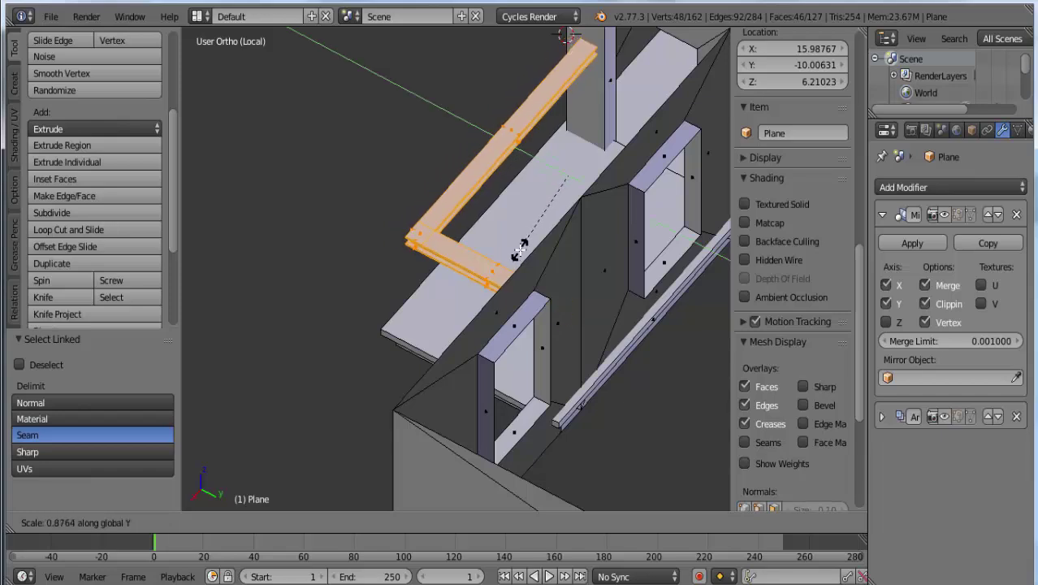
right_click(518, 250)
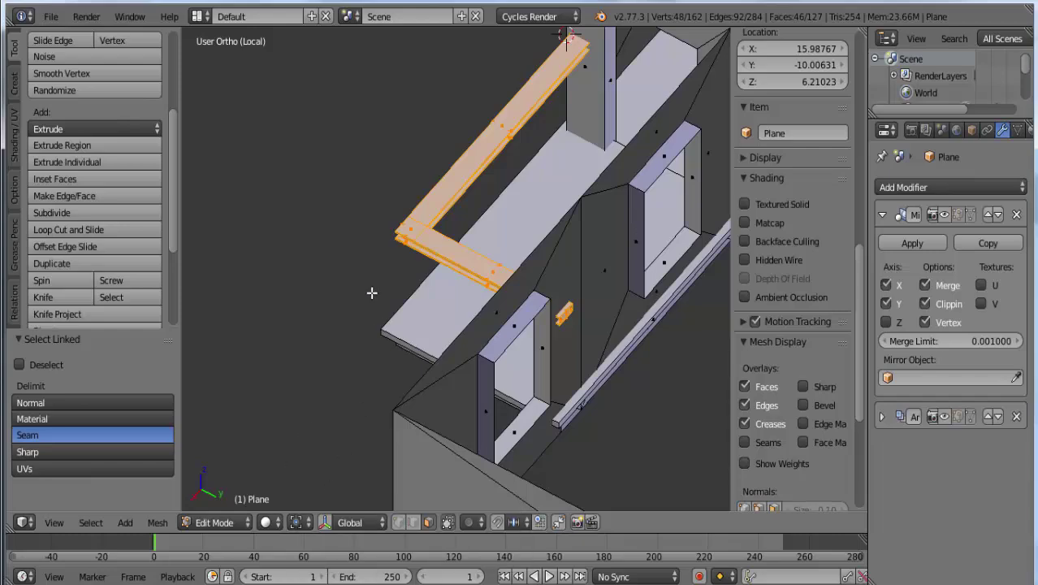
scroll(366, 264, up, 3)
mouse_move(366, 264)
middle_down()
mouse_move(483, 286)
mouse_move(498, 179)
middle_up()
scroll(483, 286, down, 3)
key(Tab)
Extrude a copy of the railing beam downward along Z near the balcony slab
key(KP_1)
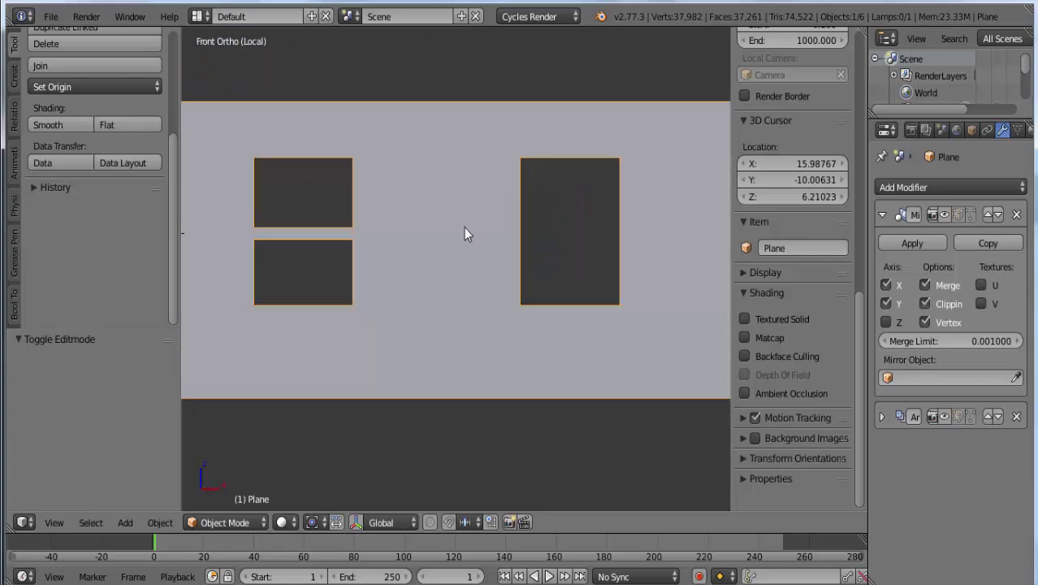
scroll(464, 228, down, 3)
middle_drag(428, 267, 414, 305)
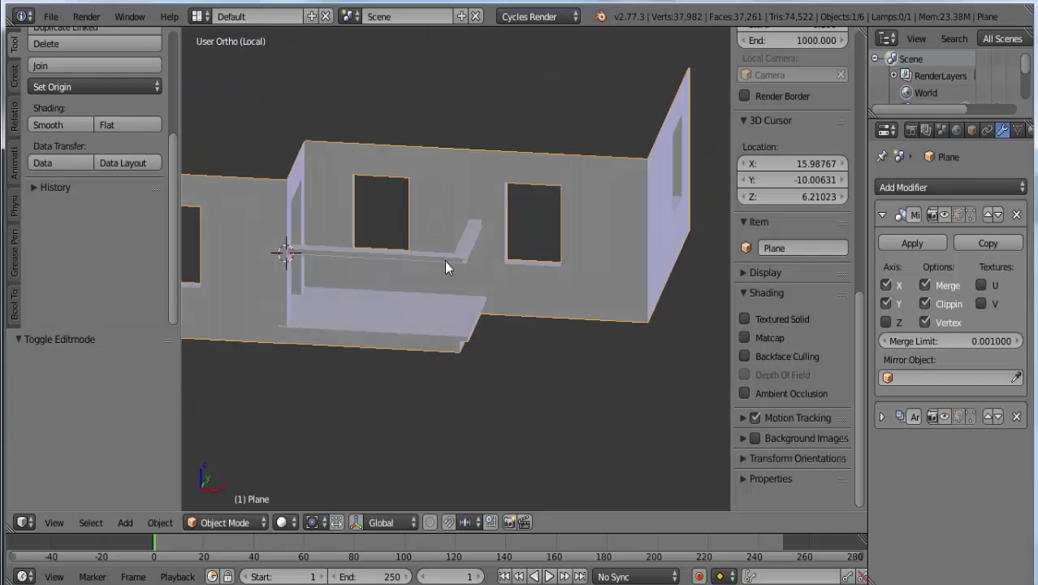
key(Tab)
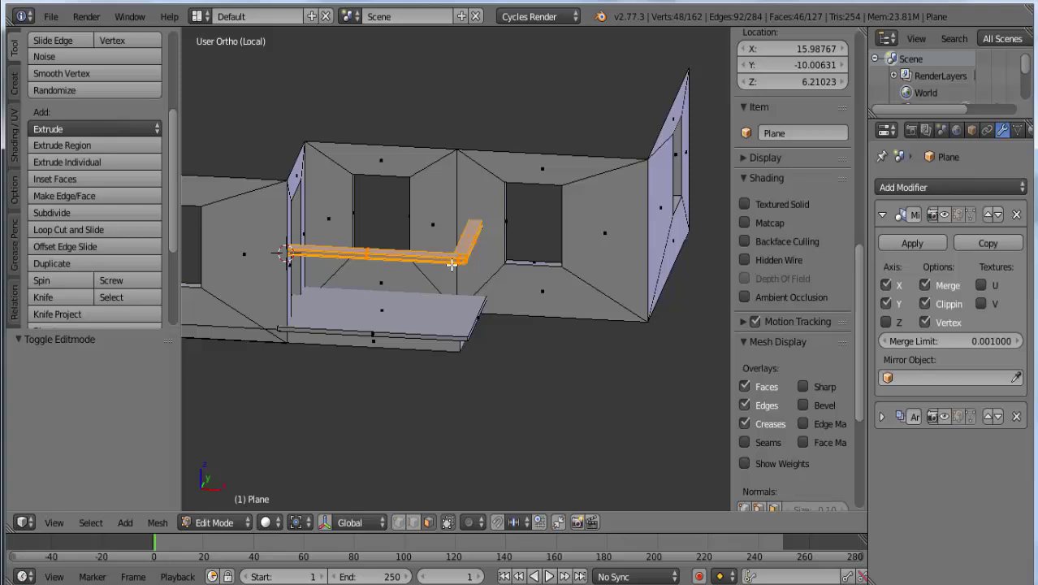
key(e)
key(z)
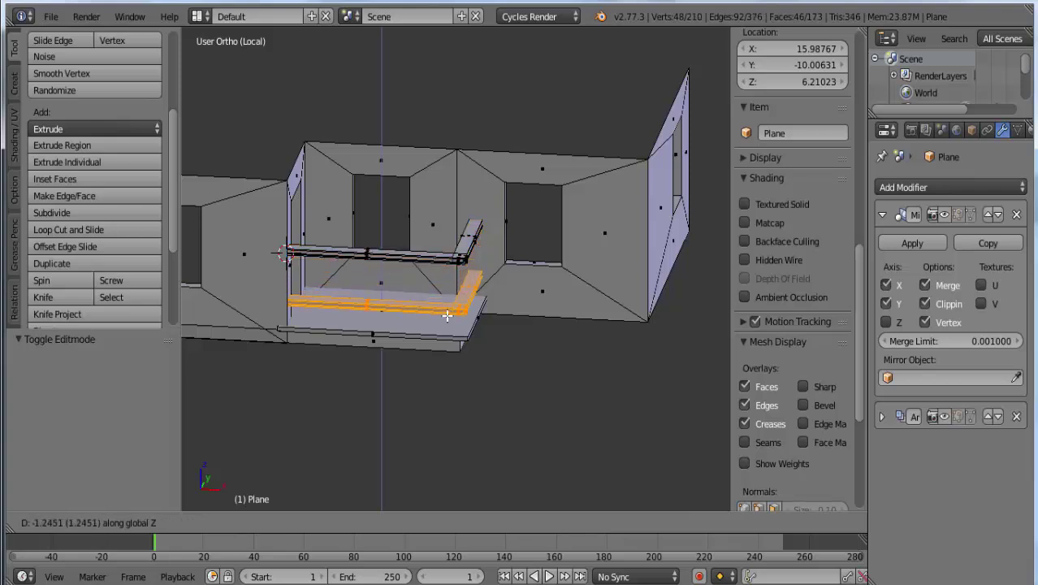
click(449, 323)
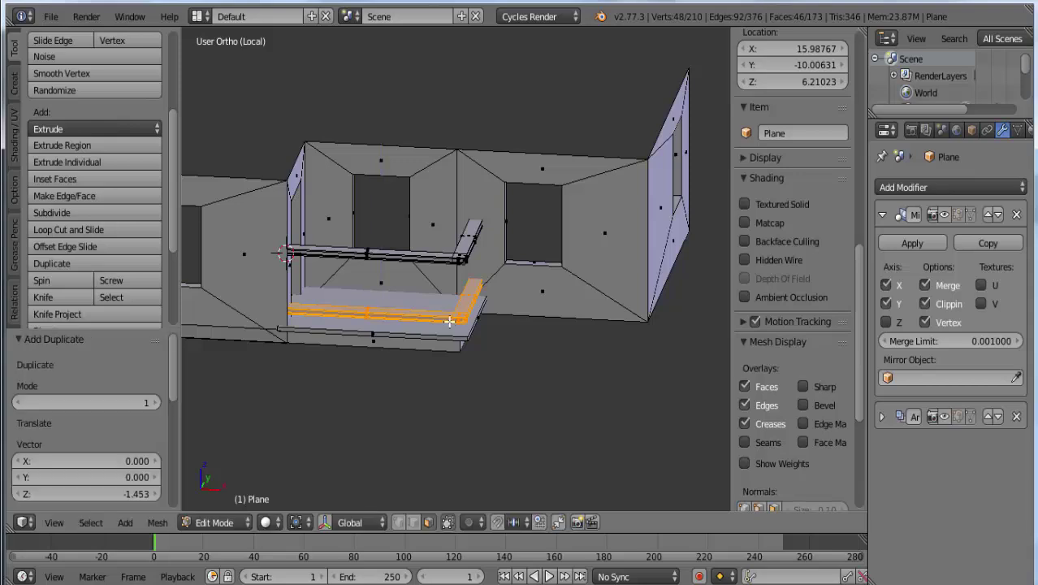
Lower the upper railing beam slightly along Z (-0.104), then view in Front Ortho
right_click(457, 256)
key(l)
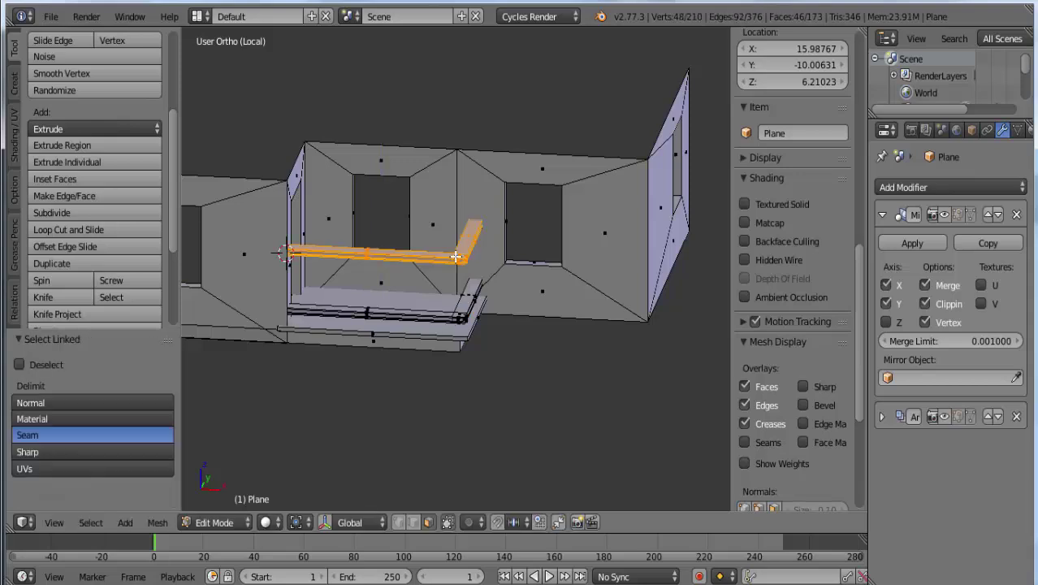
key(g)
key(z)
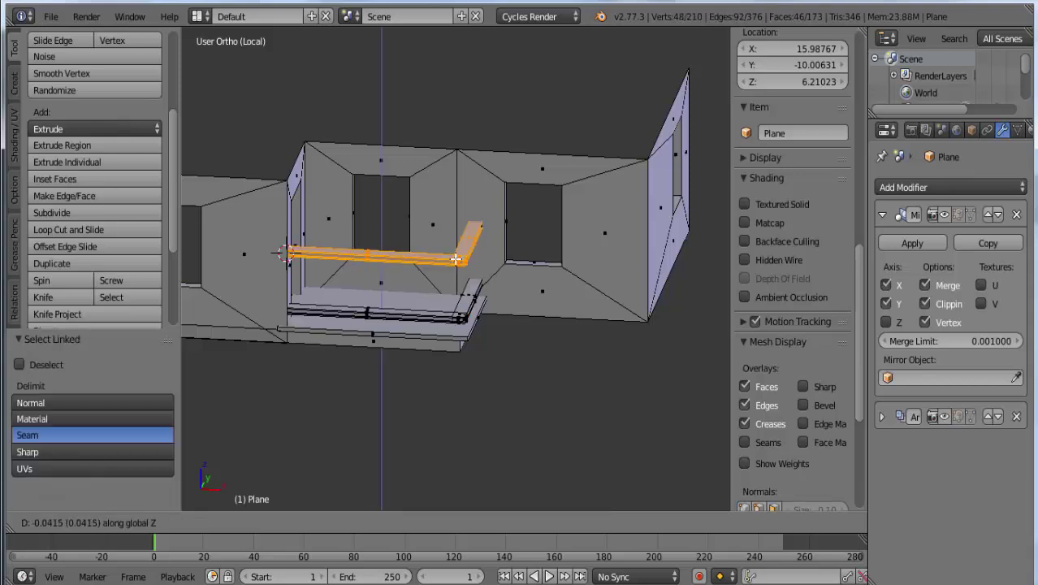
click(458, 265)
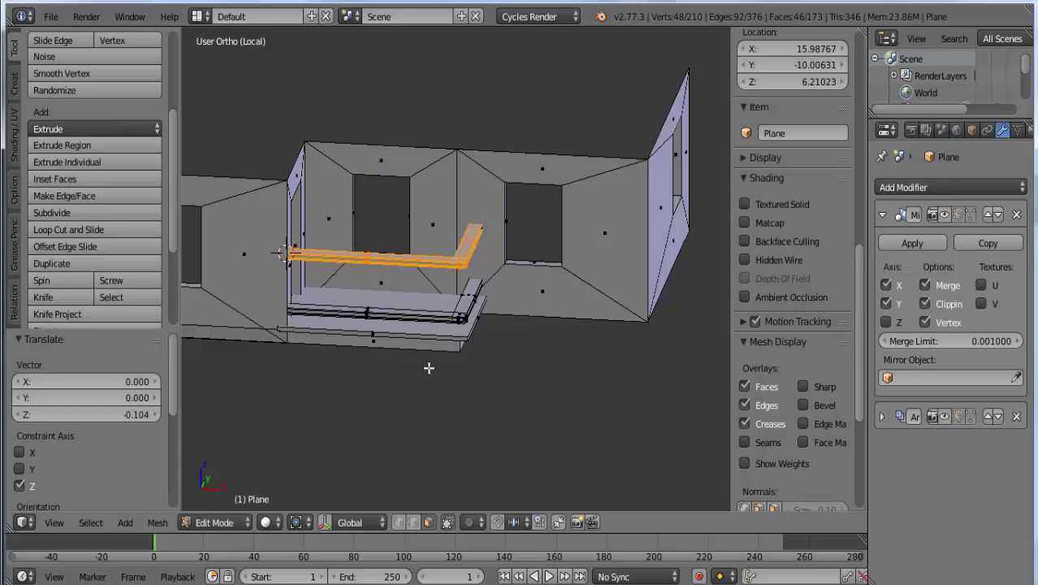
mouse_move(429, 341)
middle_down()
mouse_move(451, 306)
mouse_move(432, 319)
mouse_move(451, 309)
middle_up()
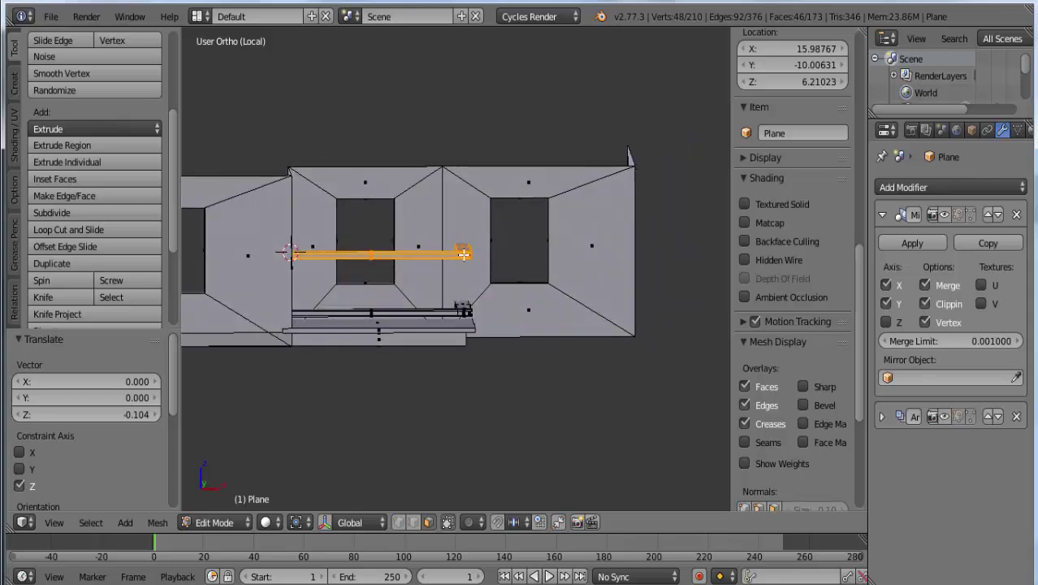
scroll(481, 333, up, 3)
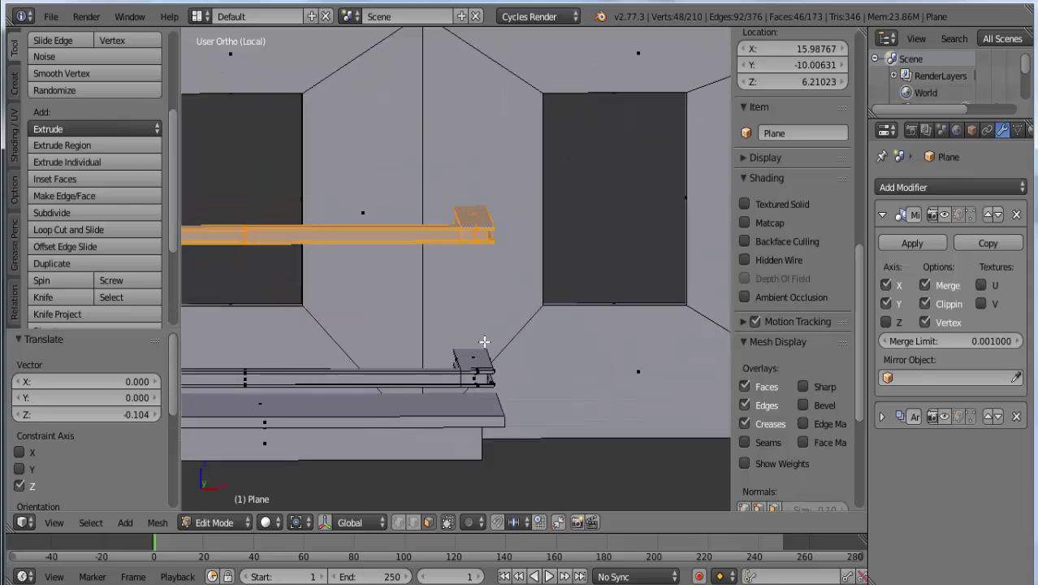
key(KP_1)
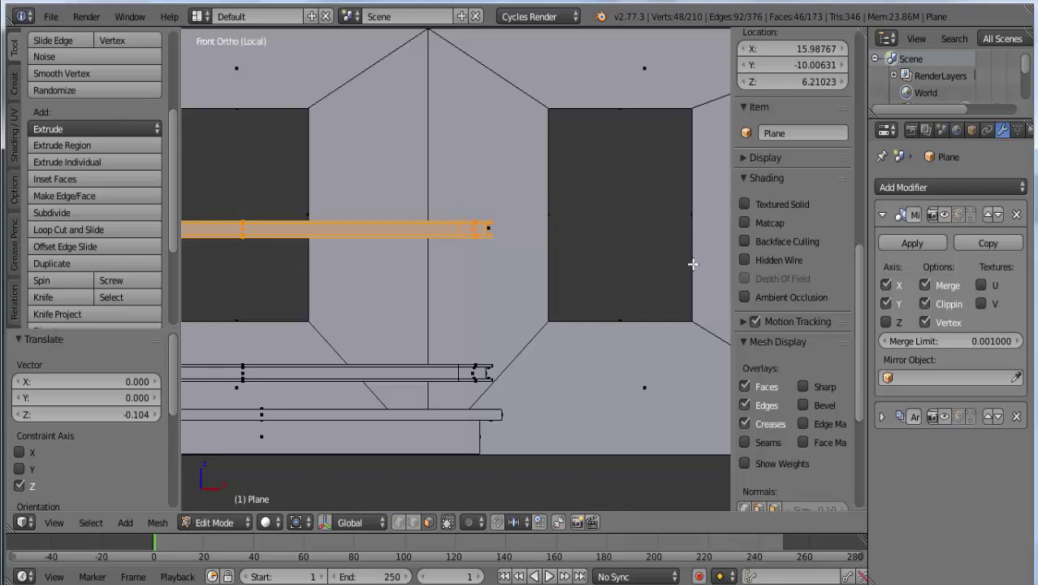
Return to Object Mode and snap the 3D cursor to the grid at X 29, Y -10, Z 4
scroll(555, 271, up, 5)
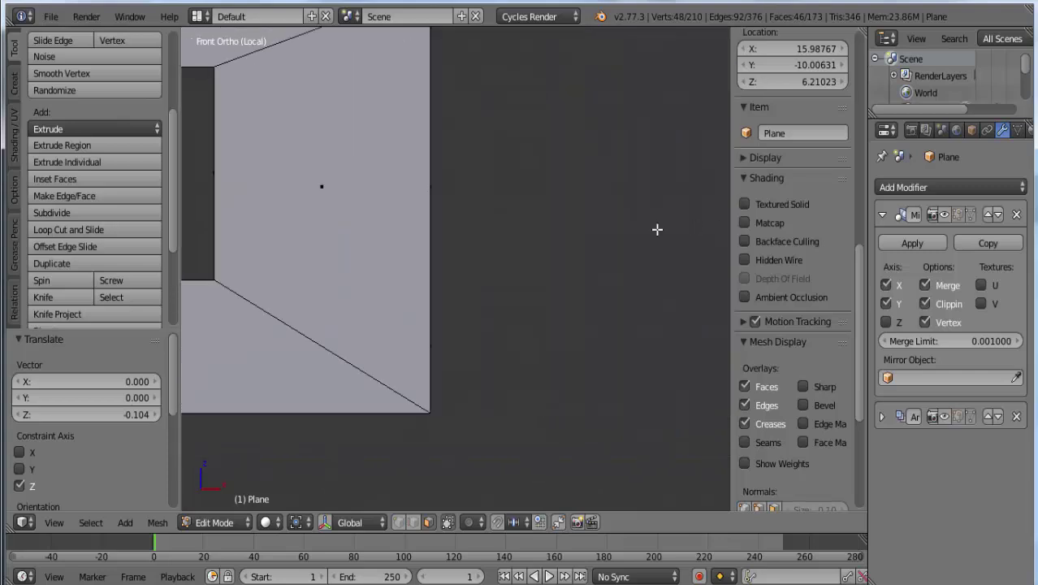
scroll(658, 230, up, 3)
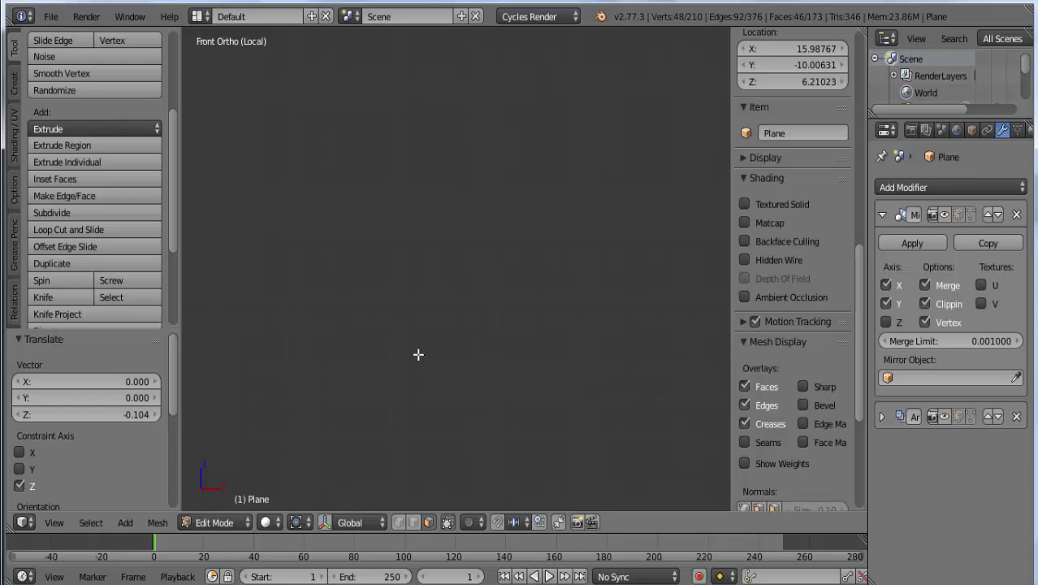
key(Tab)
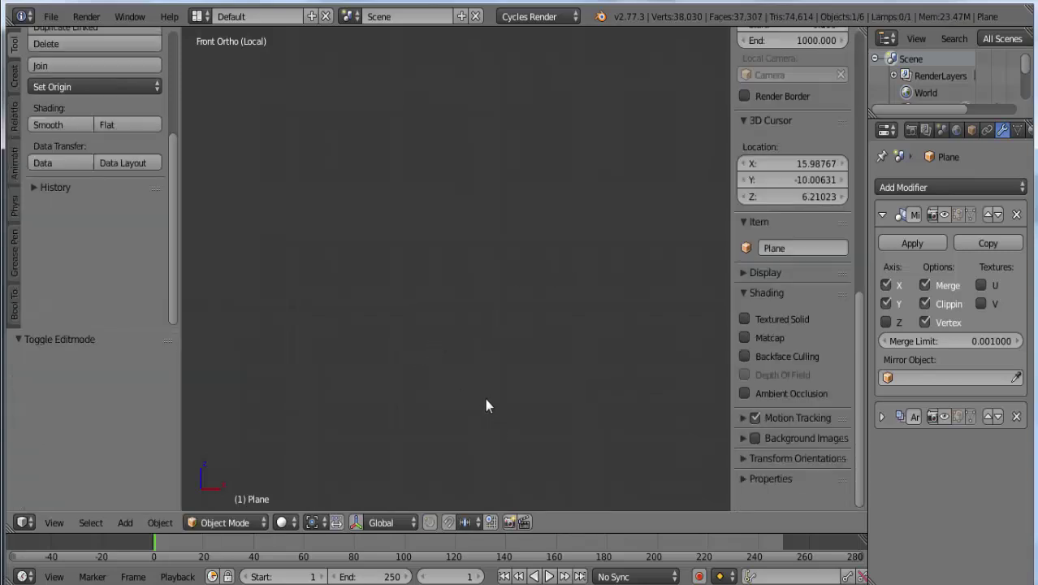
click(486, 398)
scroll(488, 404, down, 3)
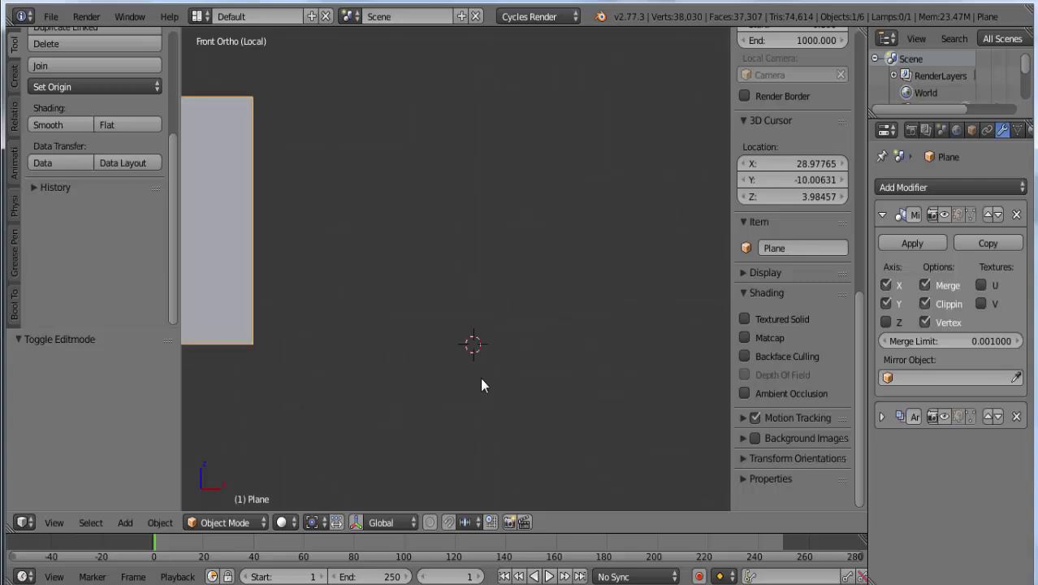
key(shift+s)
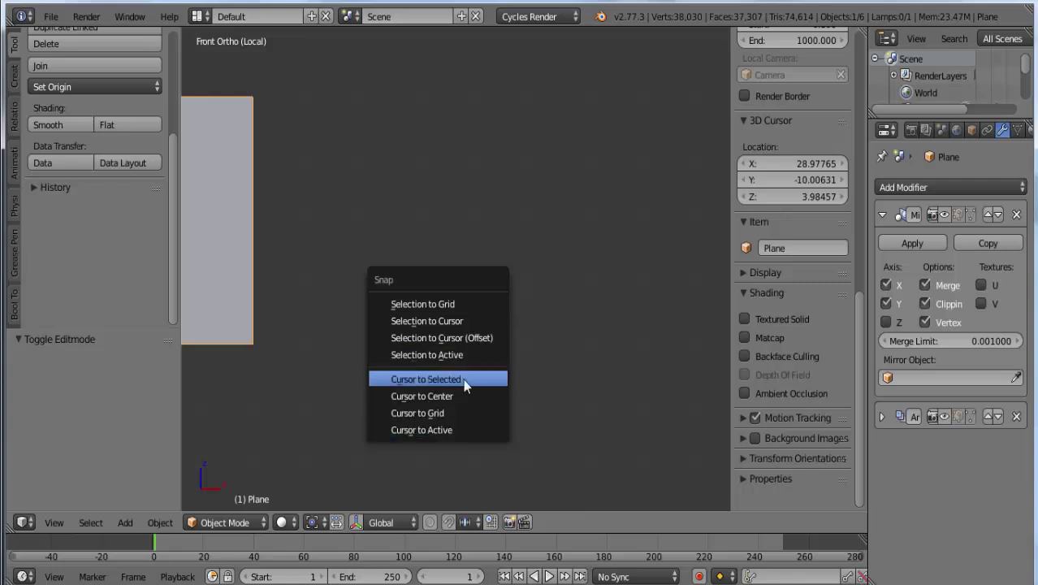
click(457, 413)
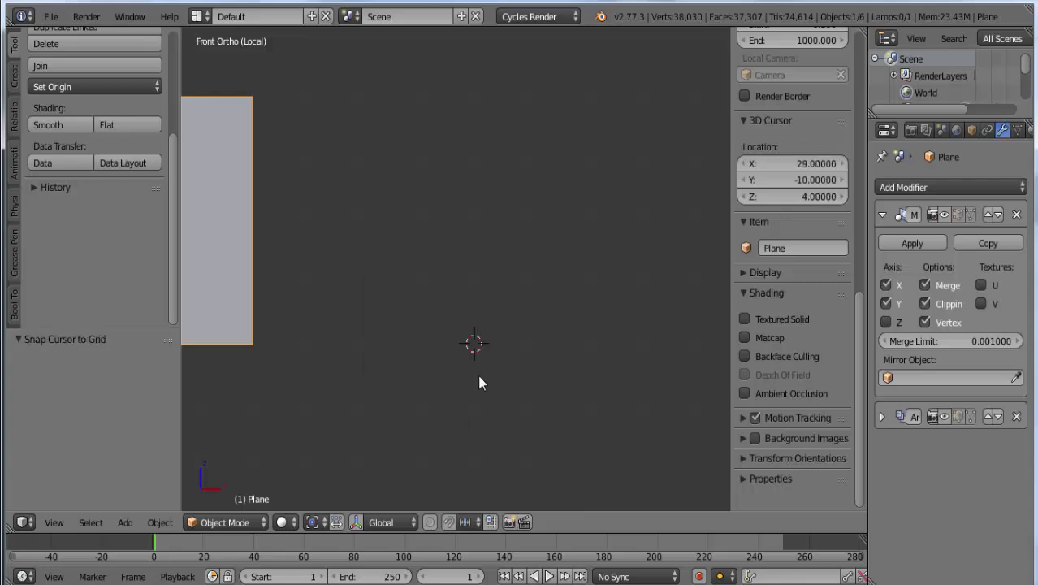
scroll(496, 406, up, 4)
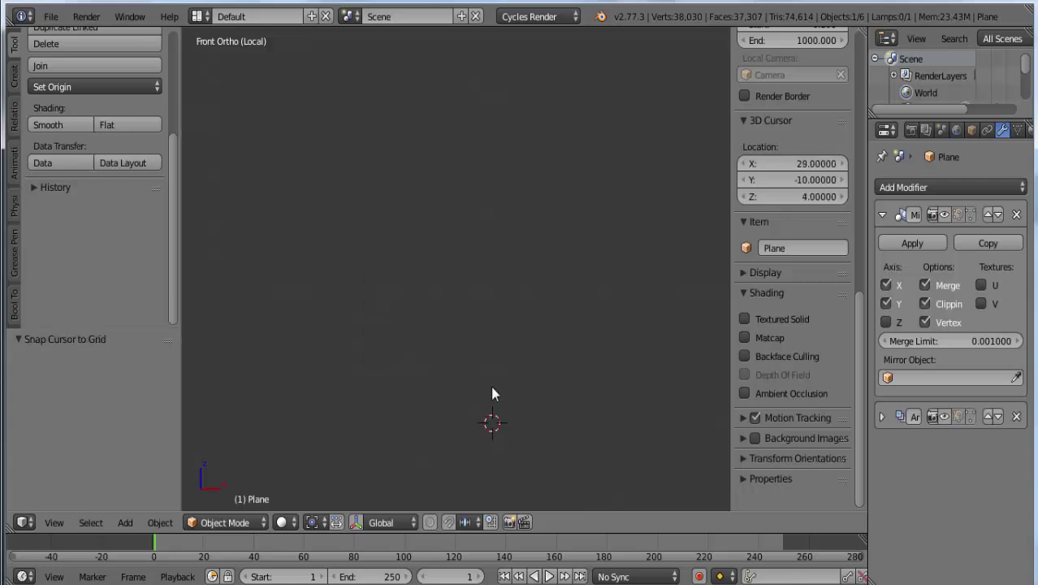
shift+middle_drag(492, 394, 457, 349)
Snap the 3D cursor to the grid again and add a Bezier curve there
key(shift+s)
click(467, 351)
key(shift+a)
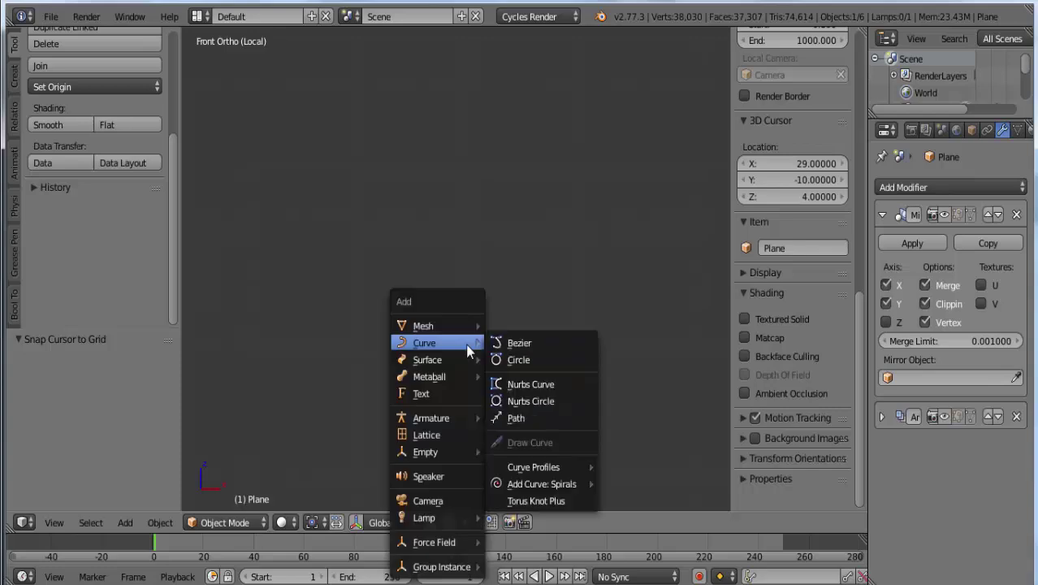
click(517, 343)
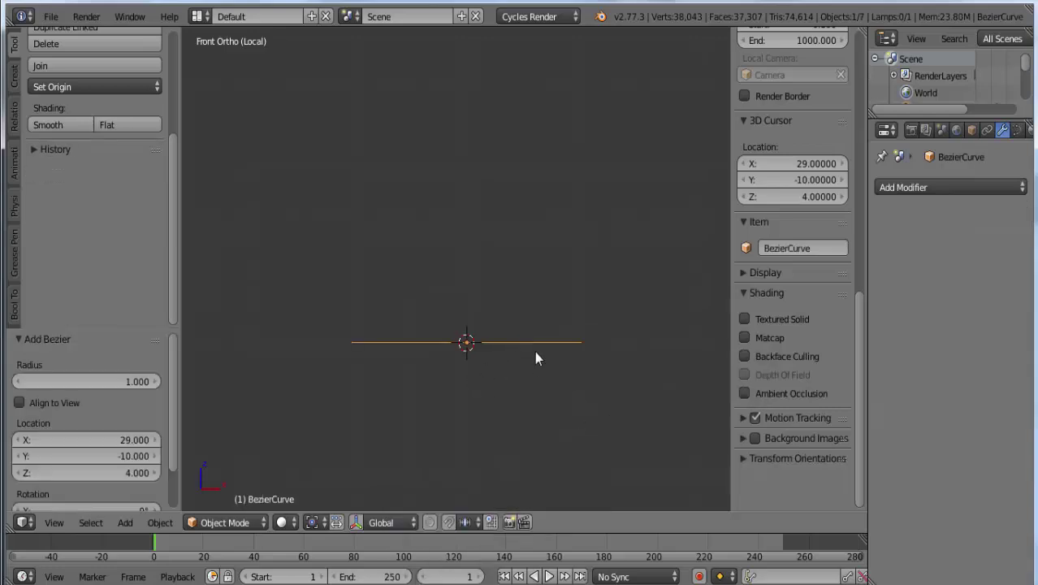
Rotate the new curve 90° about X so it faces the front view
key(r)
key(x)
key(9)
key(0)
key(Return)
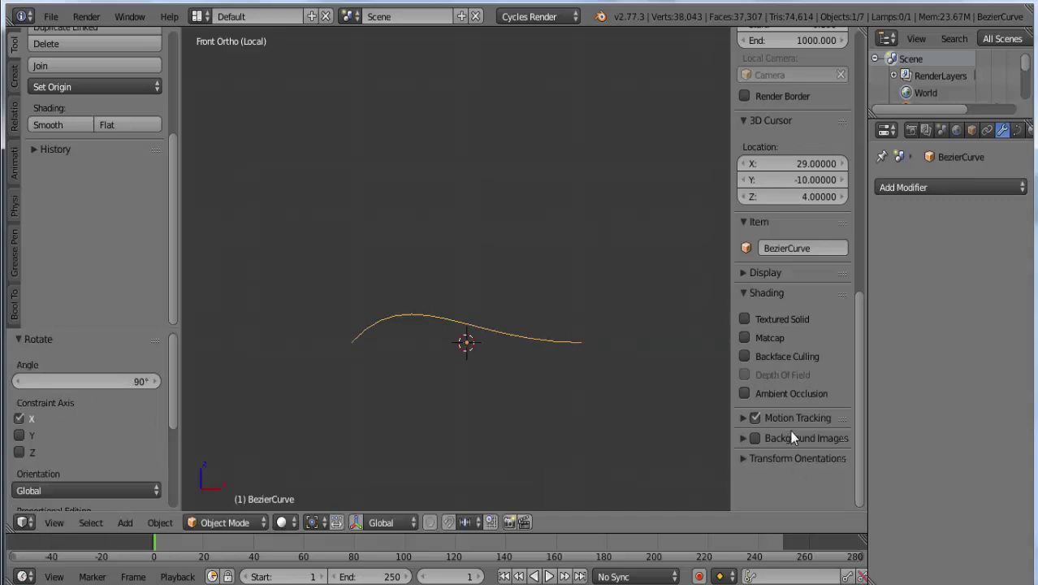
scroll(782, 302, up, 5)
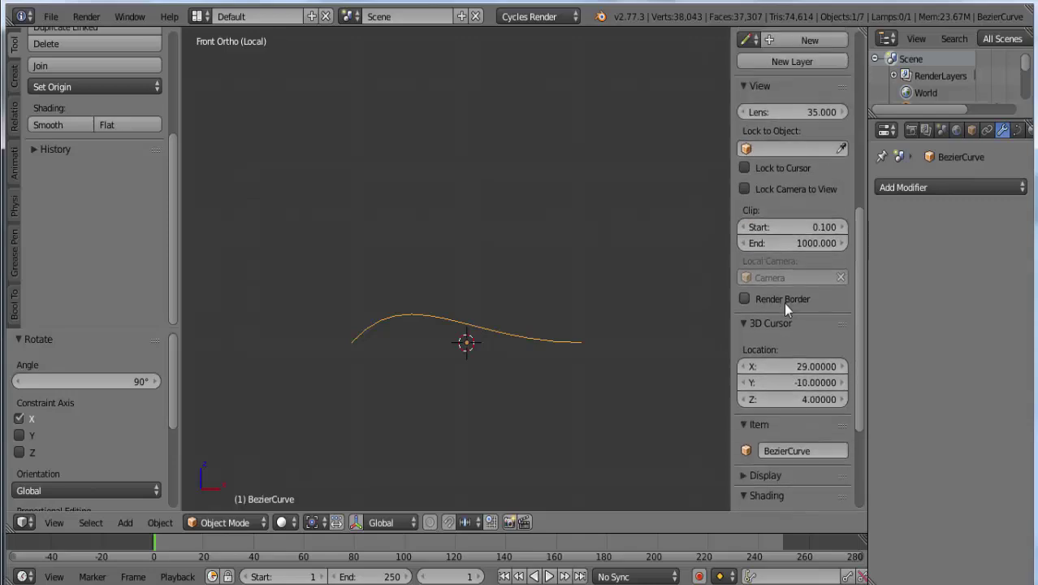
scroll(783, 303, up, 1)
scroll(782, 303, up, 6)
scroll(786, 284, down, 8)
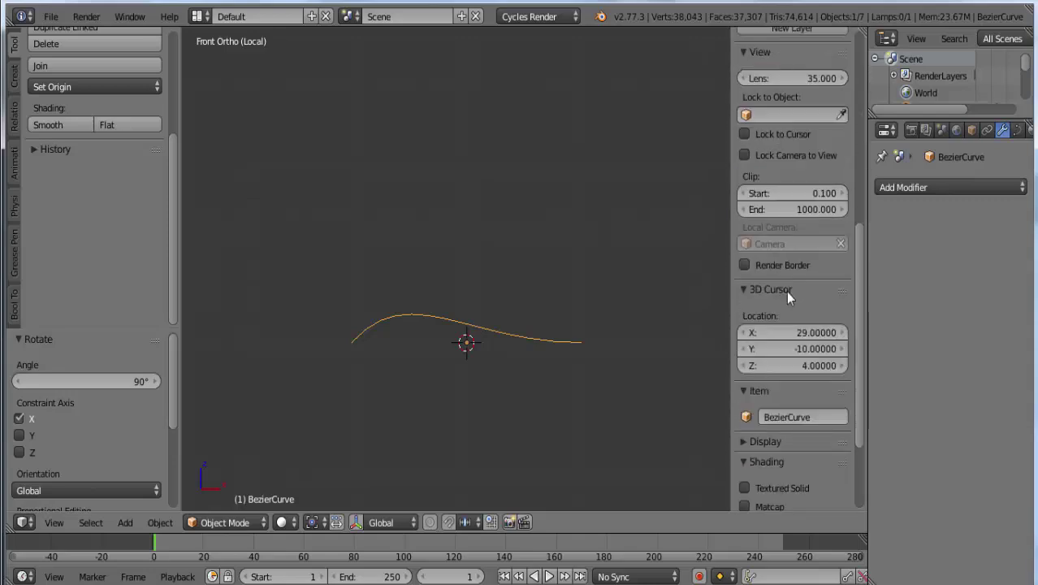
scroll(785, 290, down, 4)
In Edit Mode, move the left and right control points into a short, nearly vertical line
key(Tab)
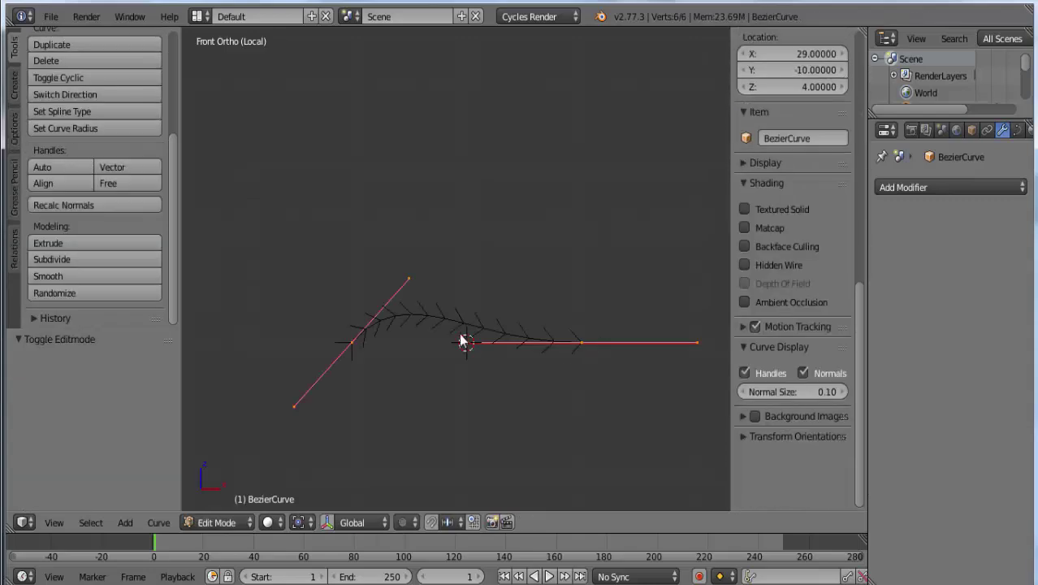
right_click(352, 341)
key(g)
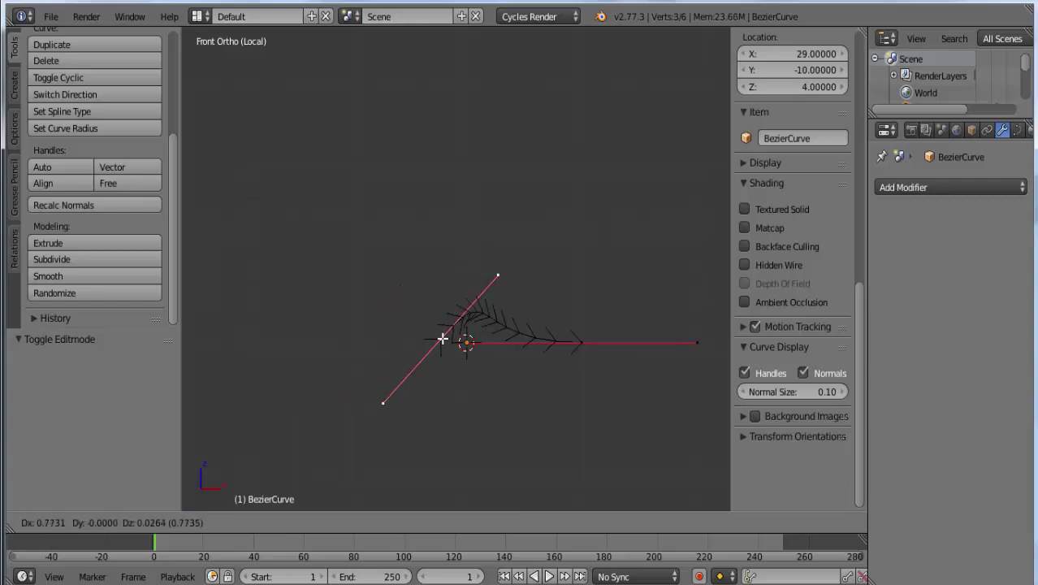
click(451, 342)
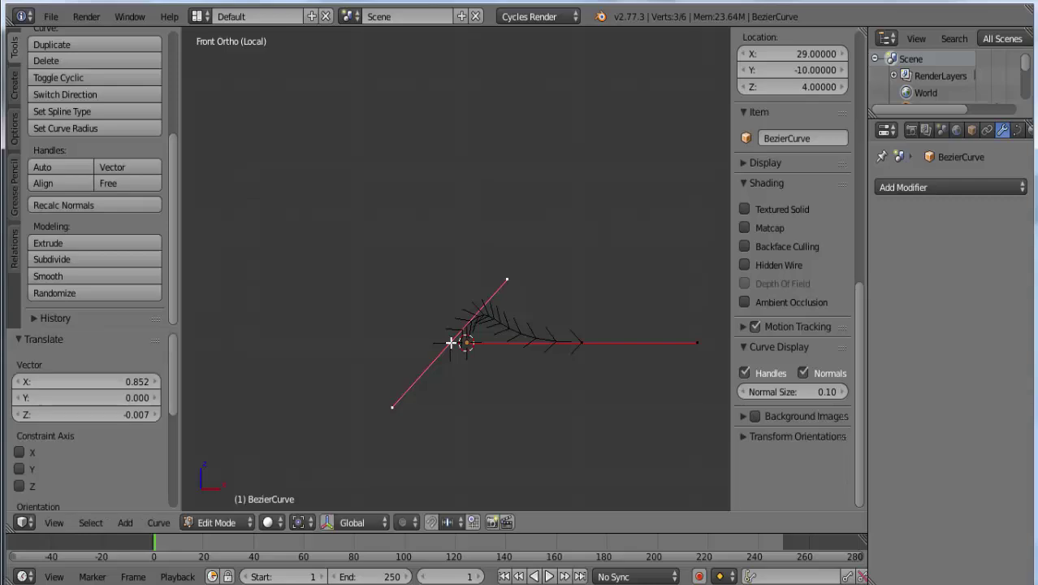
right_click(588, 343)
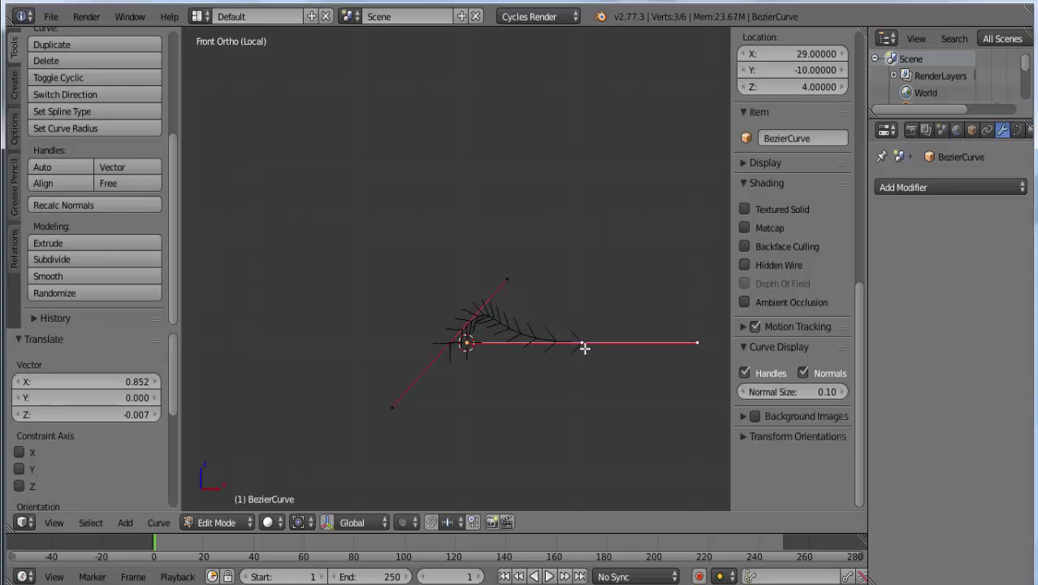
key(g)
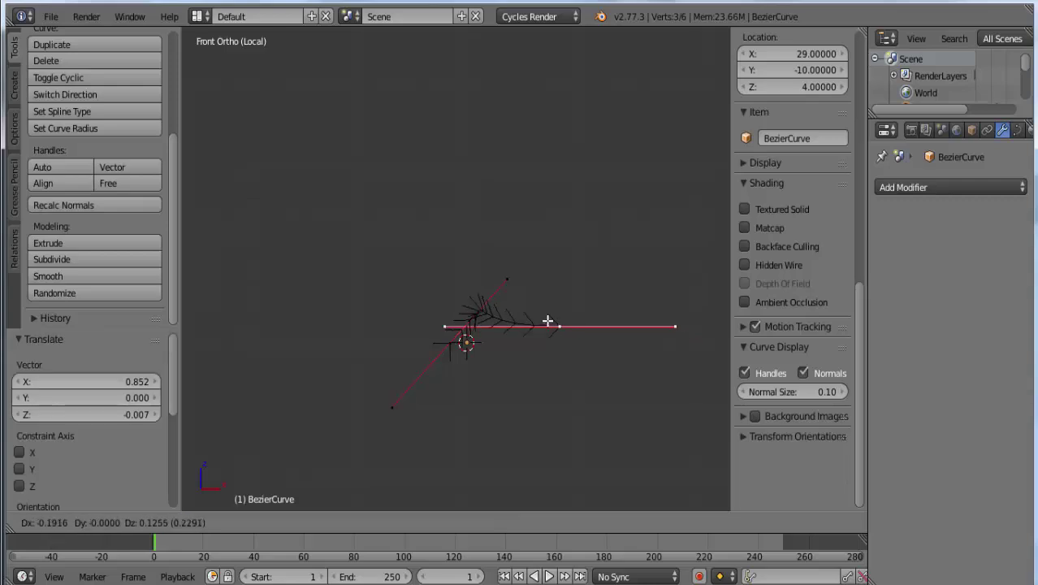
click(447, 281)
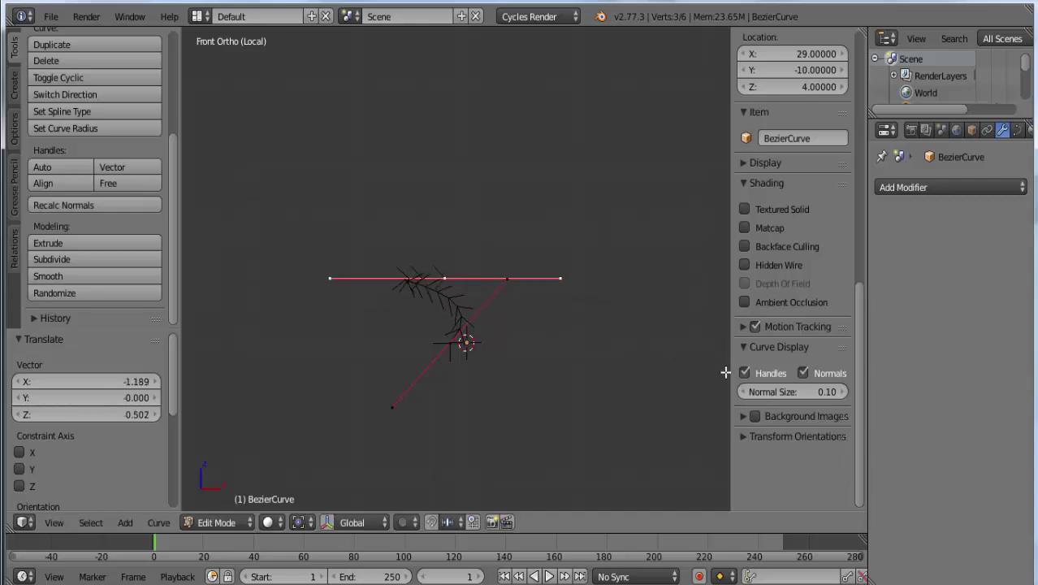
Hide curve normals and set all of the curve's handles to Vector
click(802, 373)
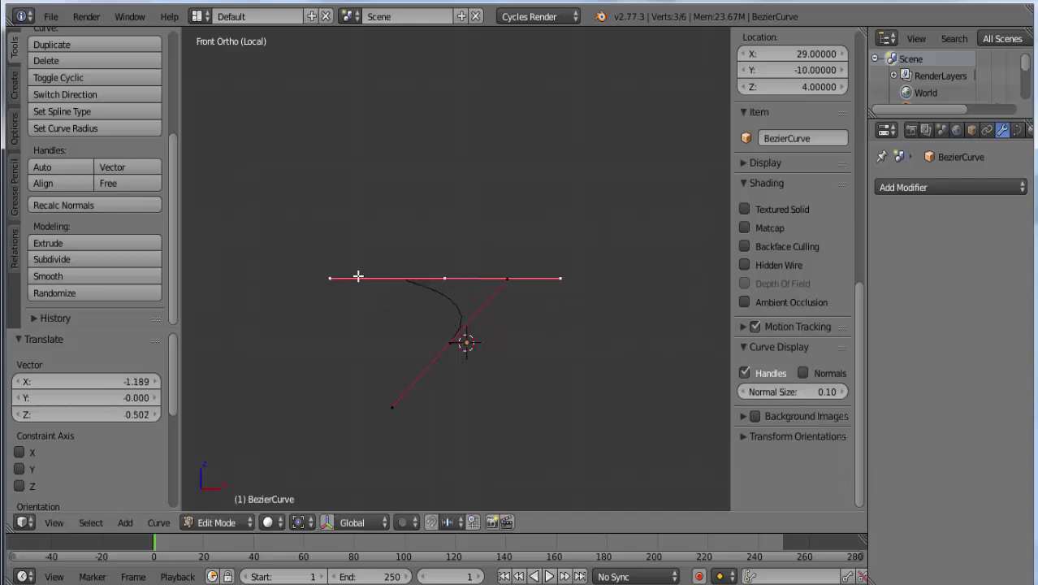
right_drag(333, 279, 351, 297)
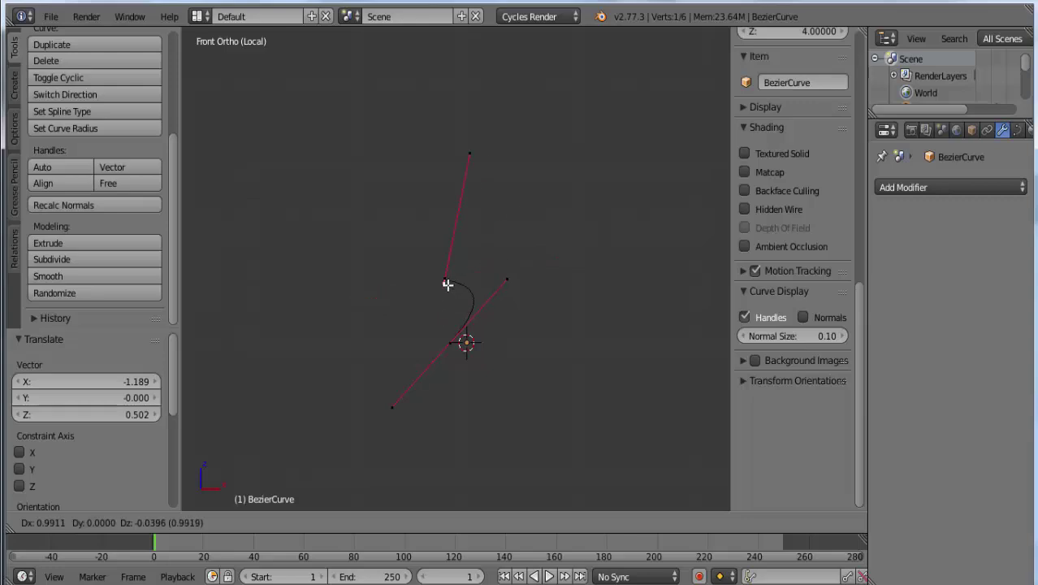
right_click(424, 294)
key(a)
key(a)
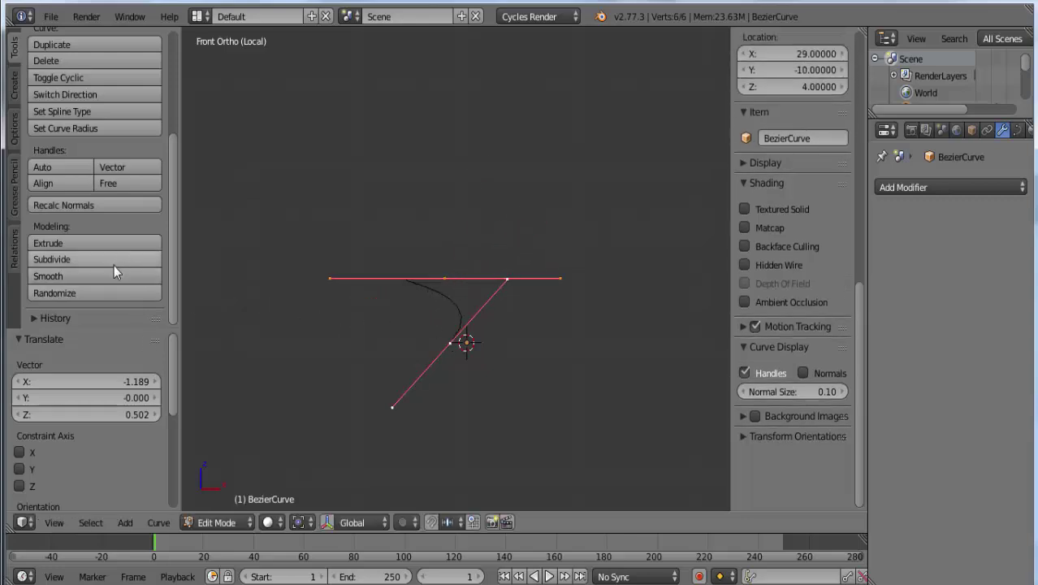
click(112, 168)
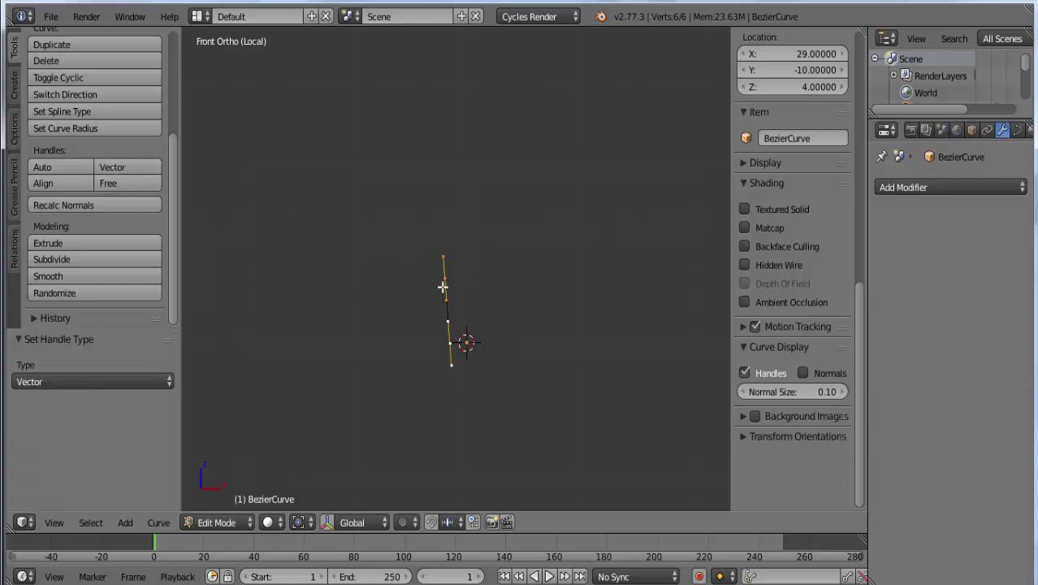
Reposition two lower curve points and an upper handle to shape the first bend
right_click(447, 317)
key(g)
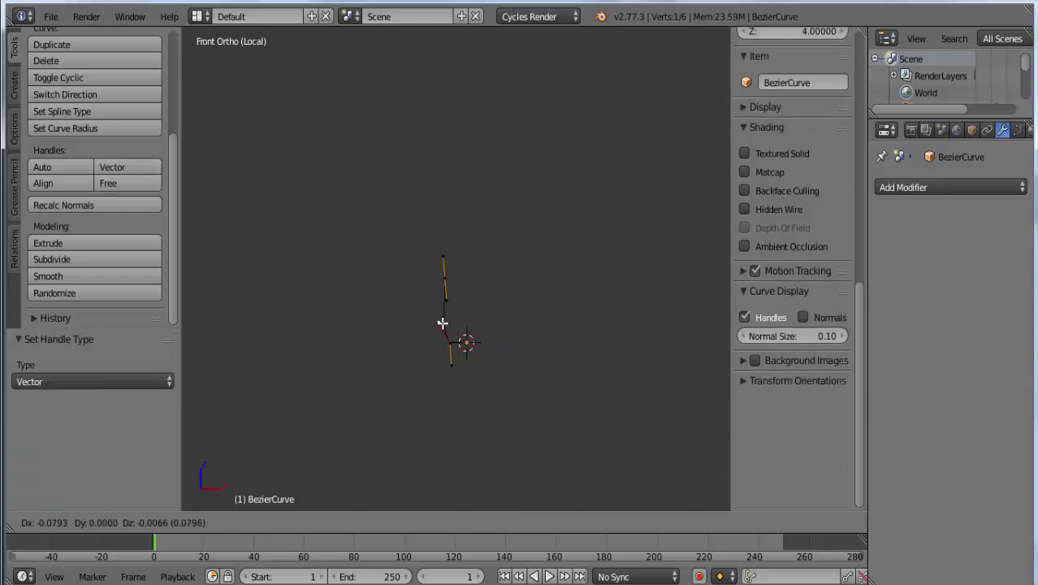
click(449, 311)
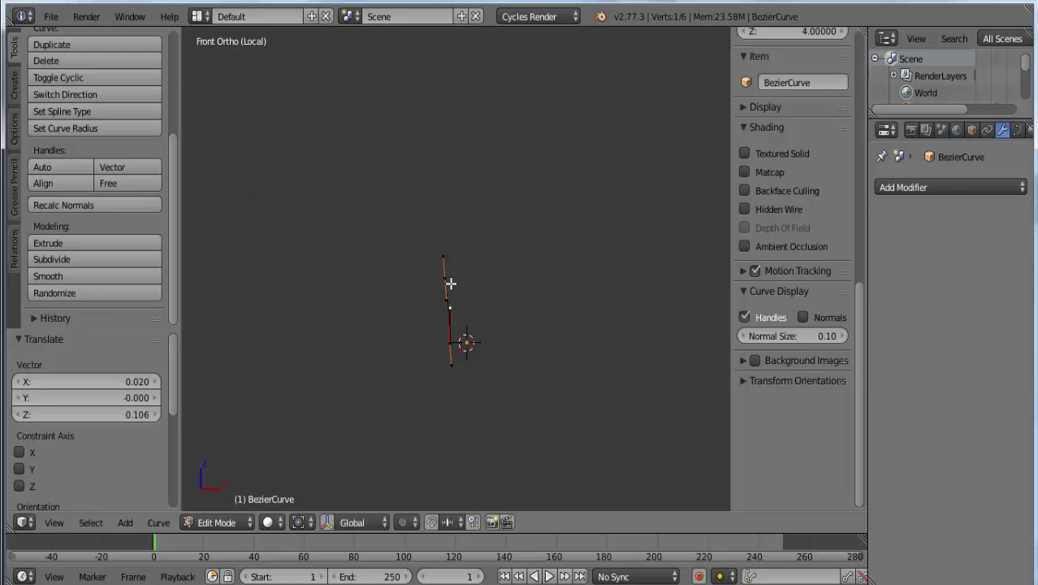
right_click(446, 278)
key(g)
click(439, 274)
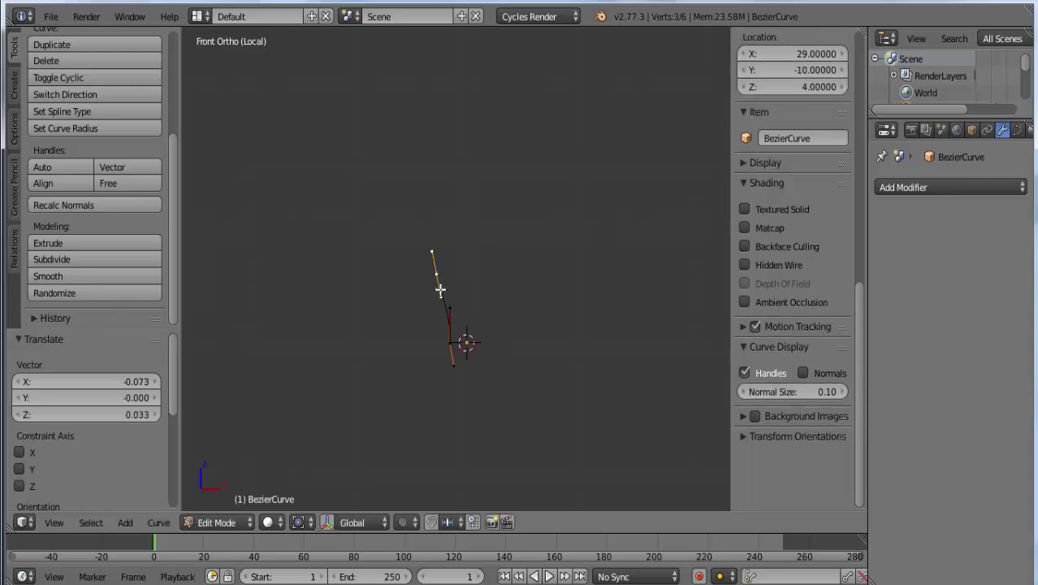
right_click(440, 286)
key(g)
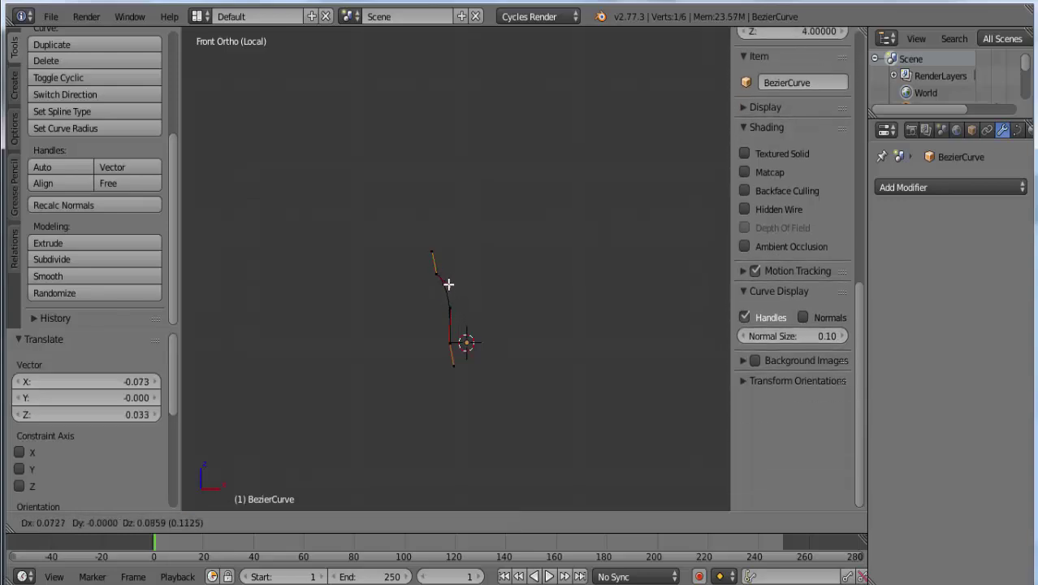
click(448, 286)
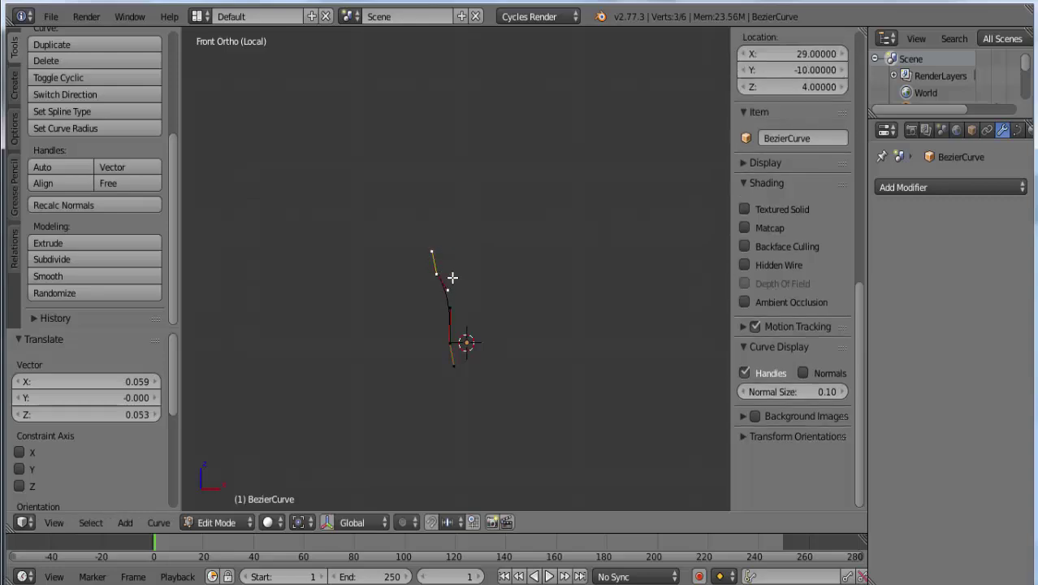
Extrude a new point upward and drag its handle twice to form a zigzag bend
key(e)
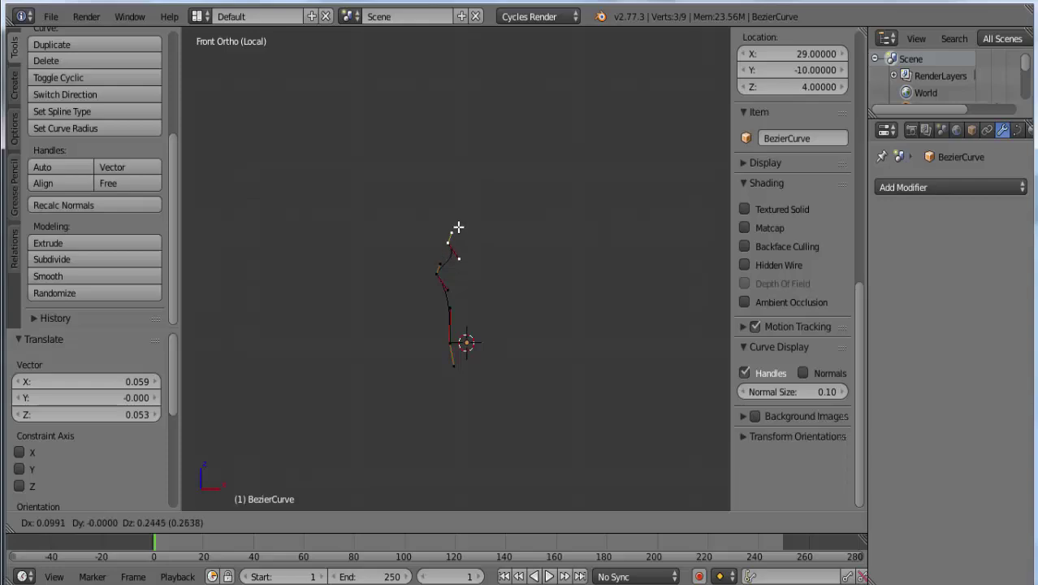
click(456, 221)
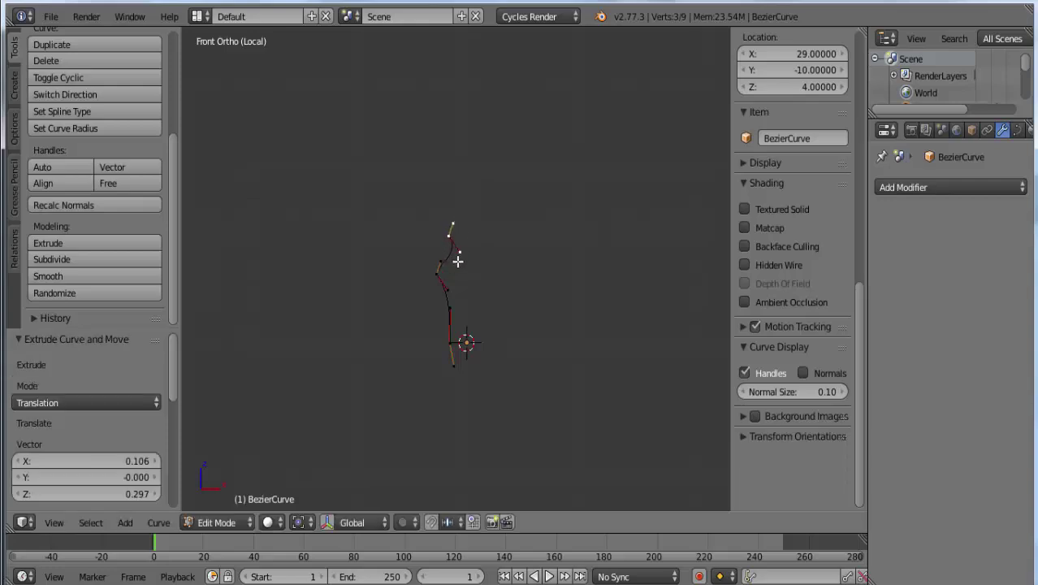
key(g)
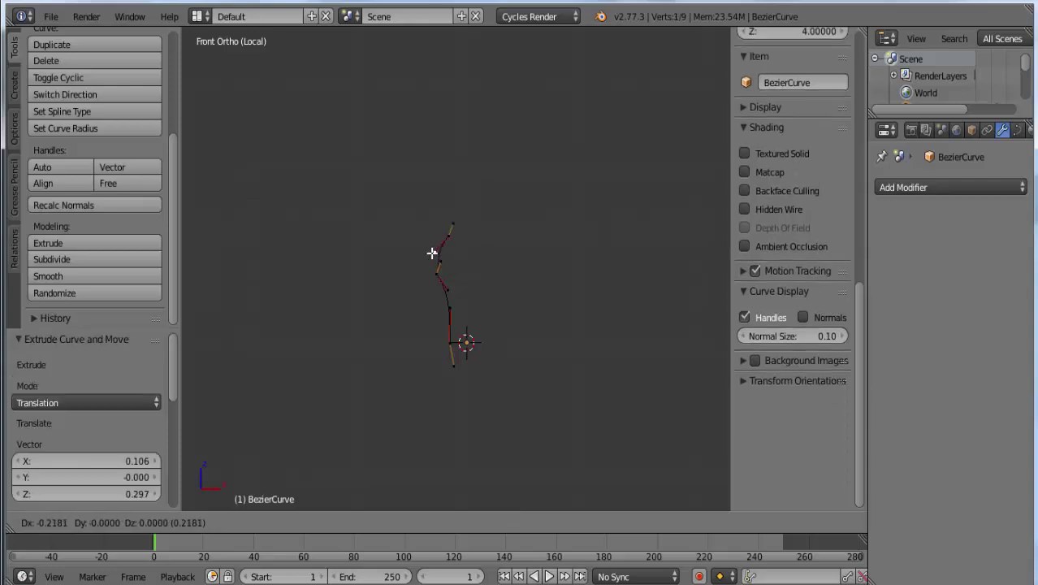
click(431, 253)
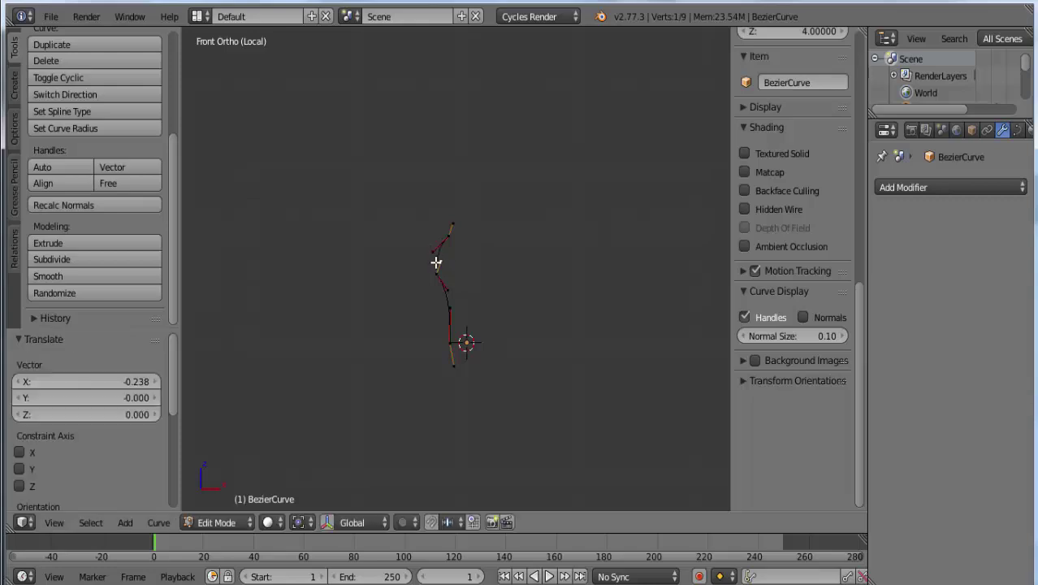
key(g)
click(433, 260)
Extrude two more points higher from the top and adjust the new handle into a bend
right_click(452, 233)
key(e)
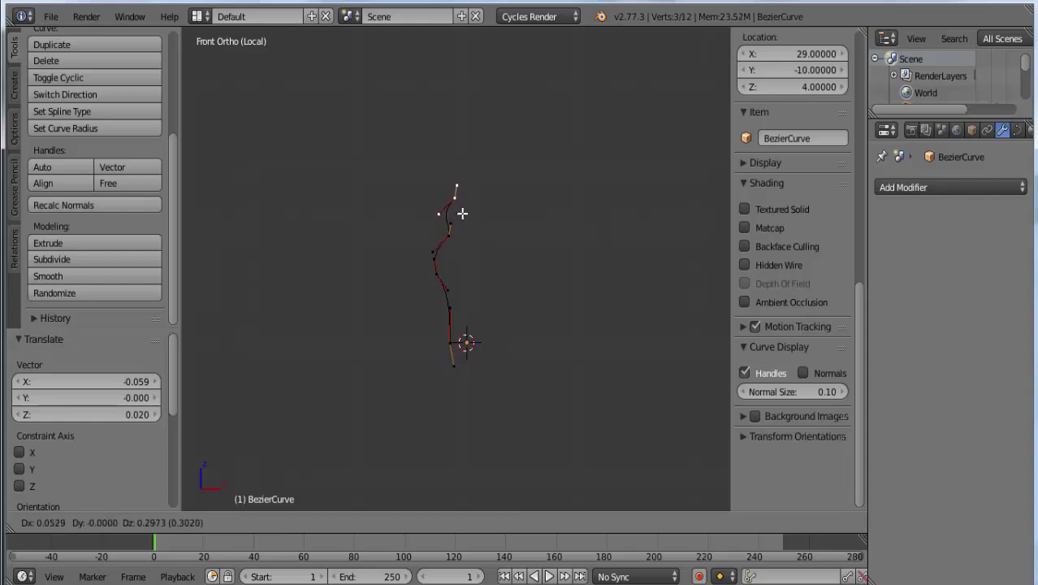
click(462, 213)
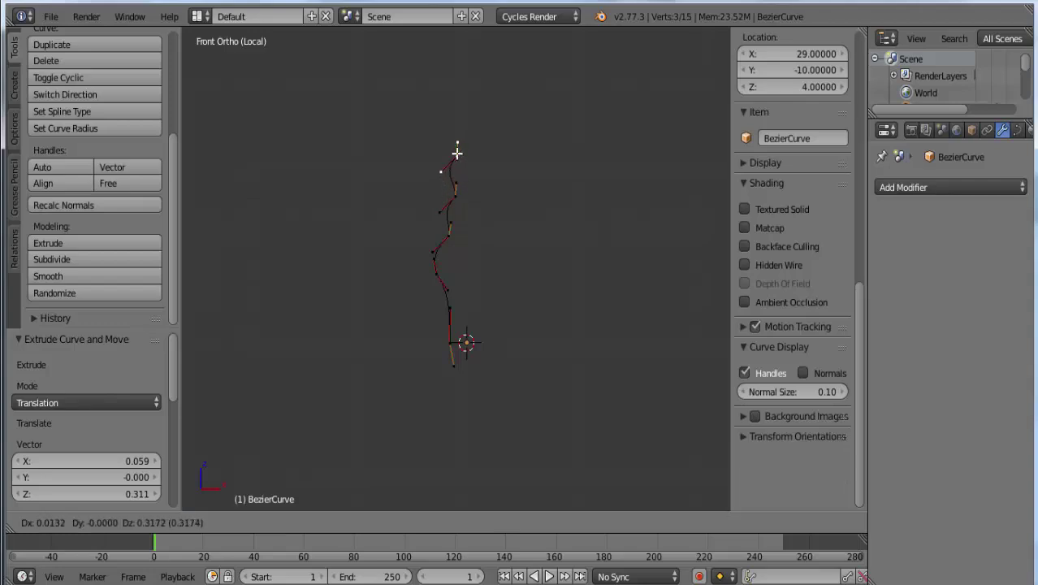
click(457, 153)
right_click(437, 173)
key(g)
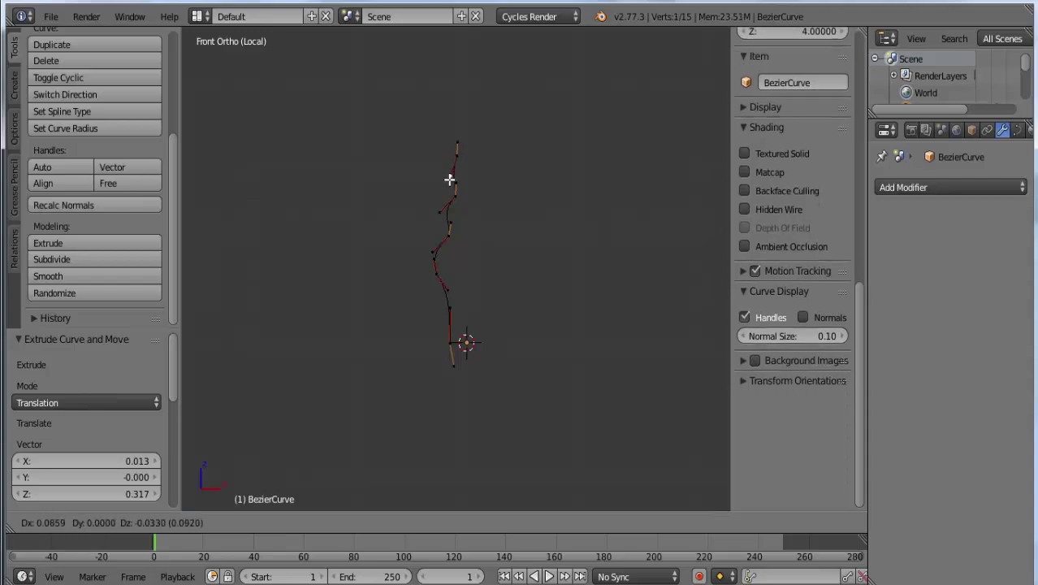
click(460, 173)
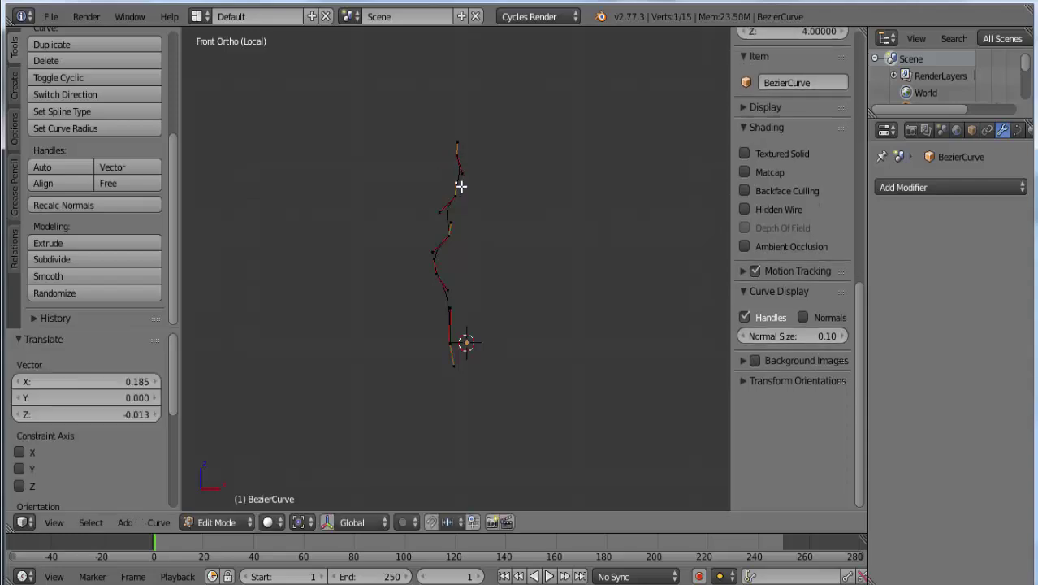
key(g)
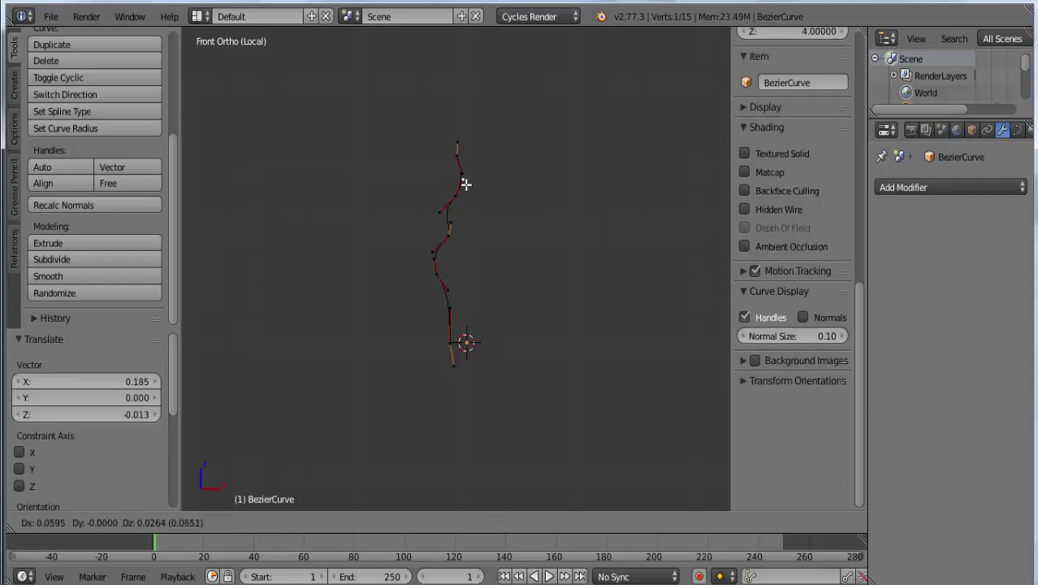
click(462, 184)
Nudge the top point, extrude another point above it, and bend its handle sideways
right_click(456, 158)
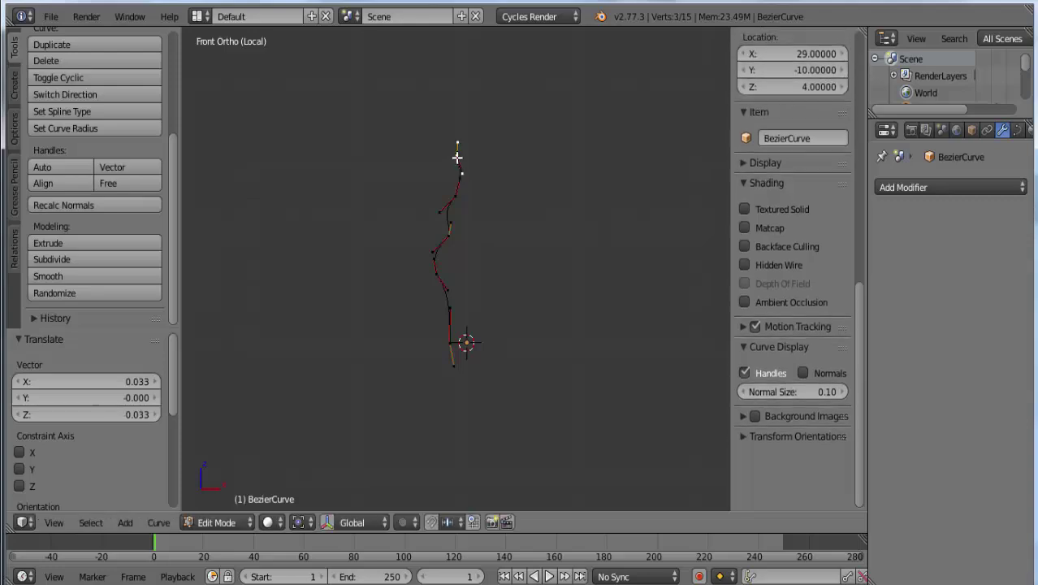
key(g)
click(453, 154)
key(e)
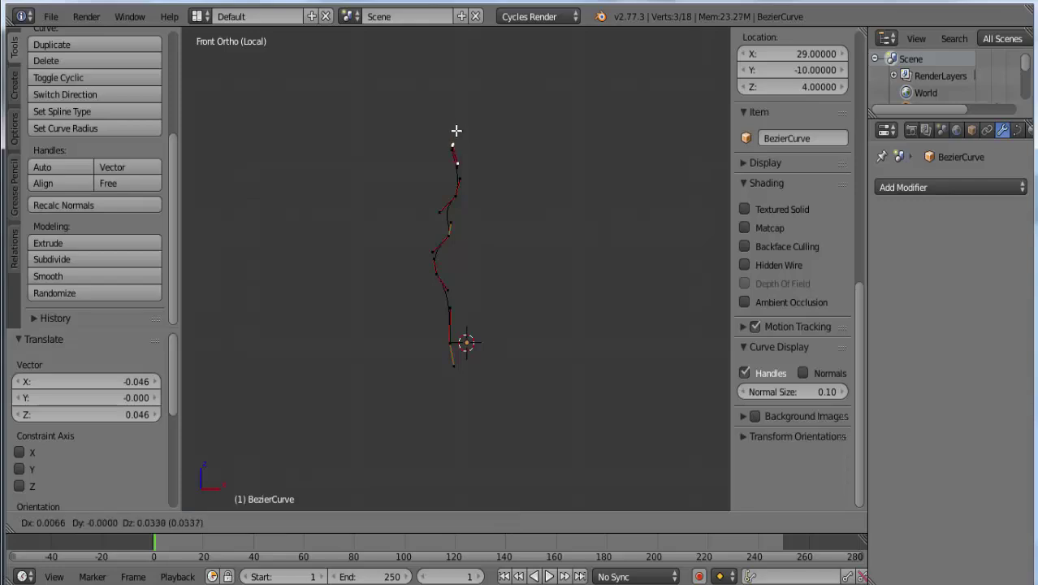
click(458, 111)
right_click(463, 143)
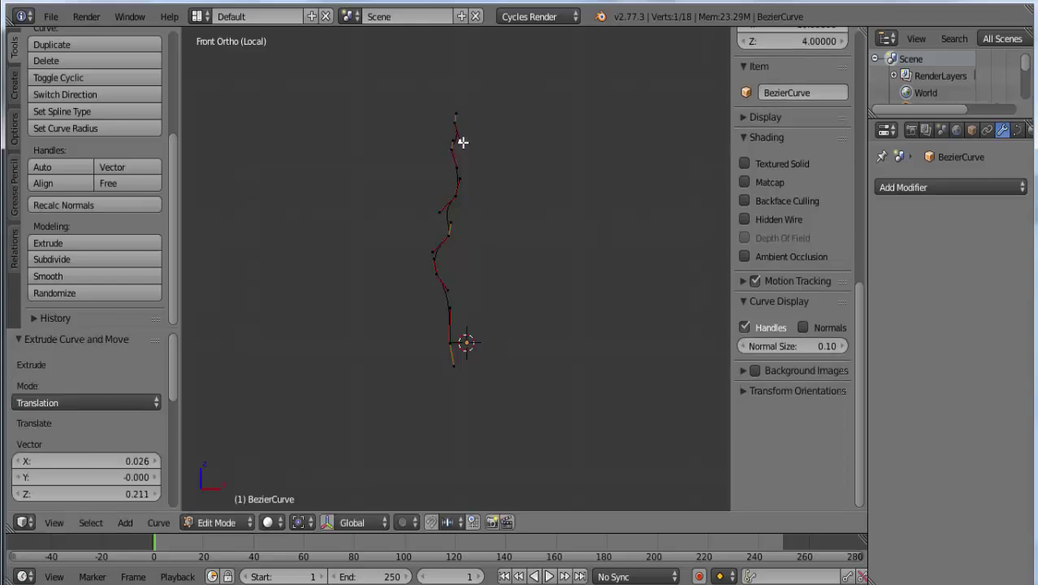
key(g)
click(445, 139)
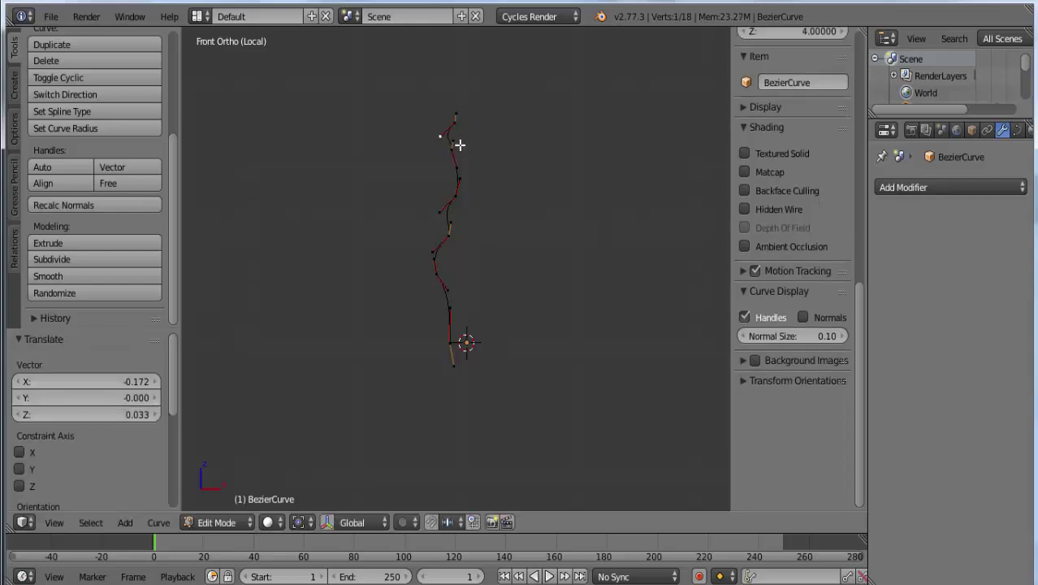
key(g)
click(437, 142)
Extrude two final points to the top of the curve and pull the topmost handle down
right_click(454, 125)
key(e)
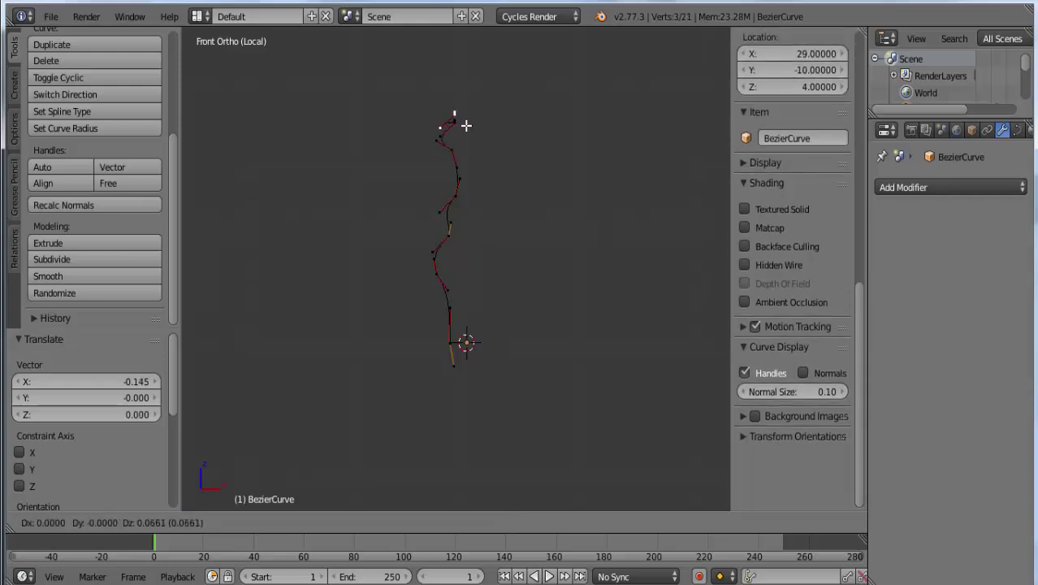
click(466, 114)
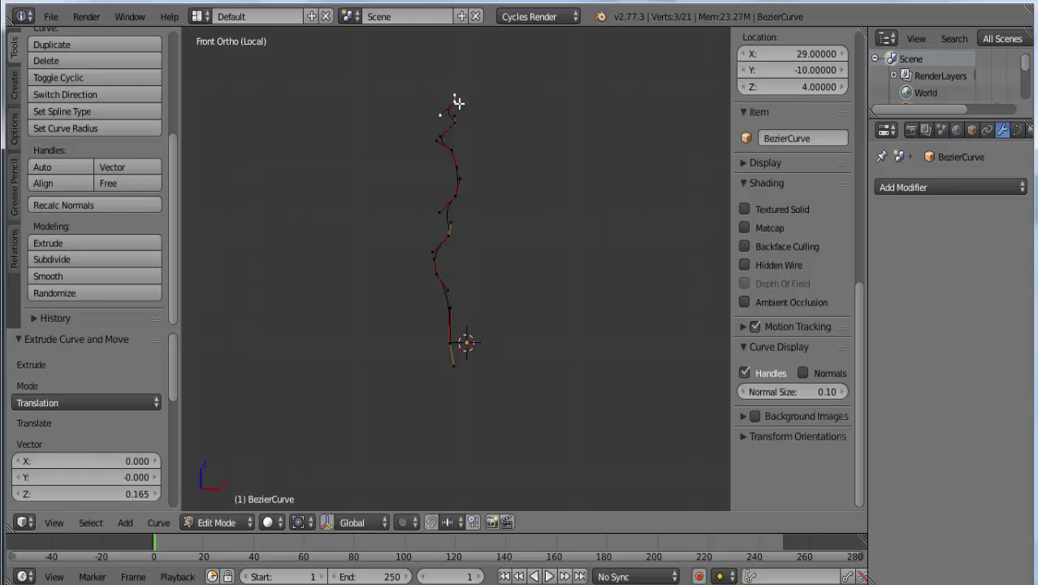
key(e)
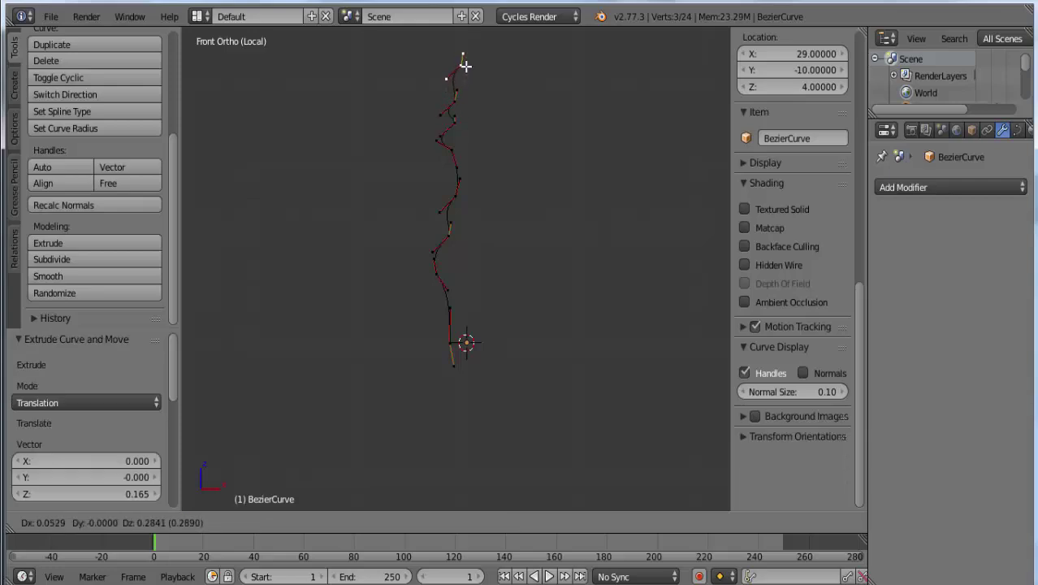
click(465, 64)
right_click(463, 53)
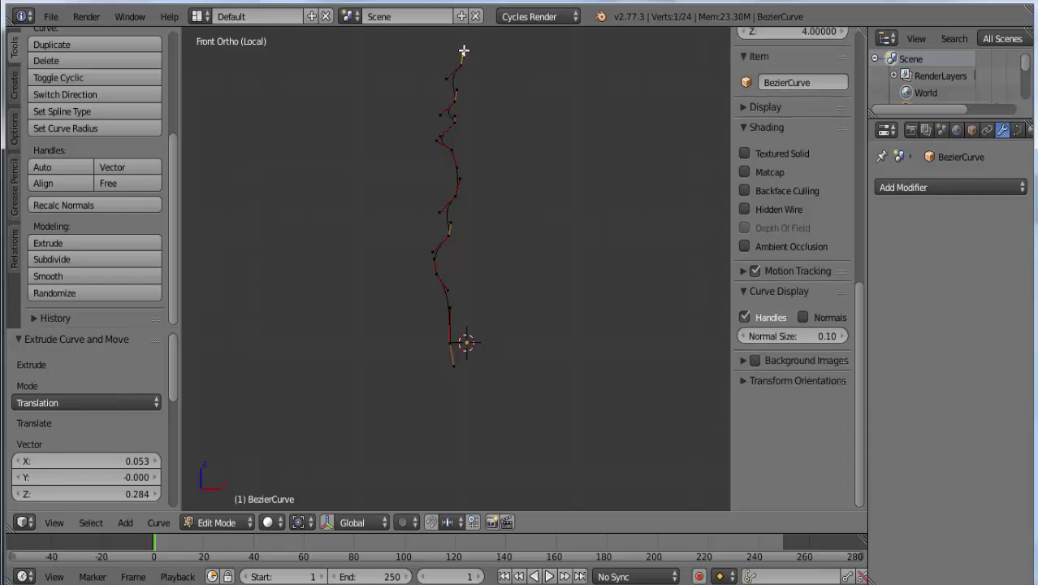
click(462, 47)
key(g)
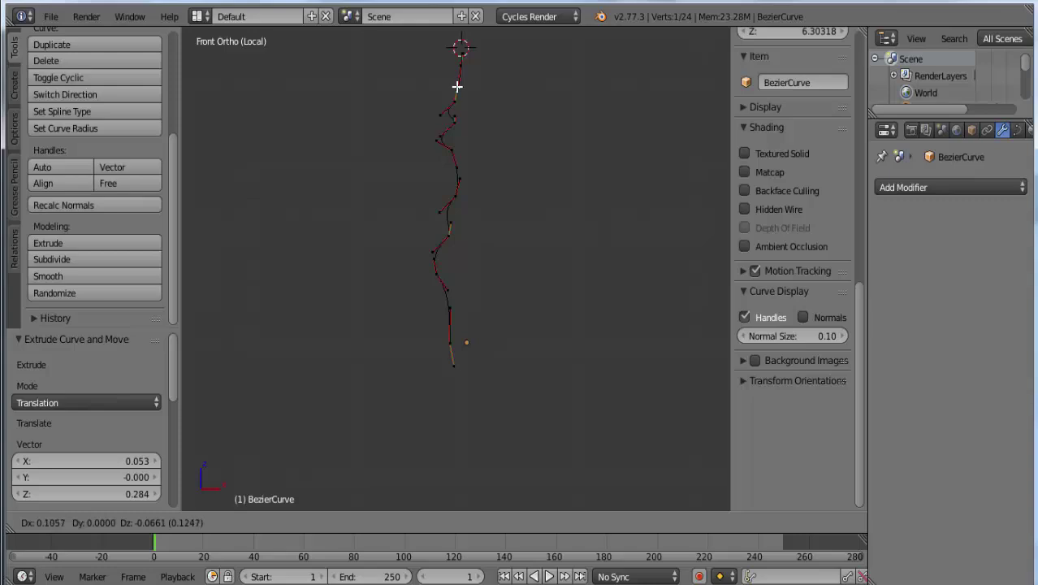
click(457, 86)
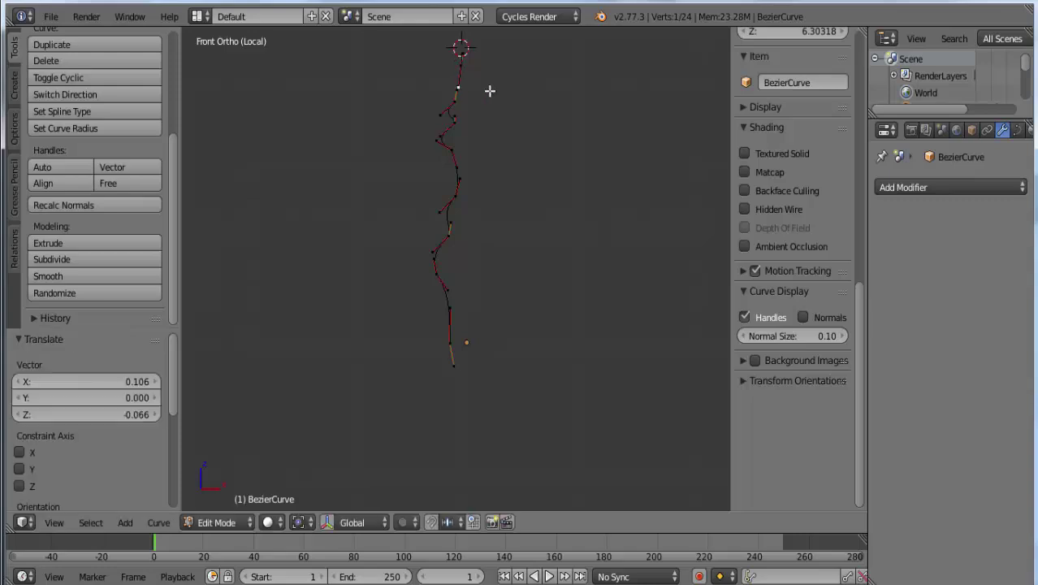
Select all curve points and switch to Top Ortho view with Numpad 7
key(a)
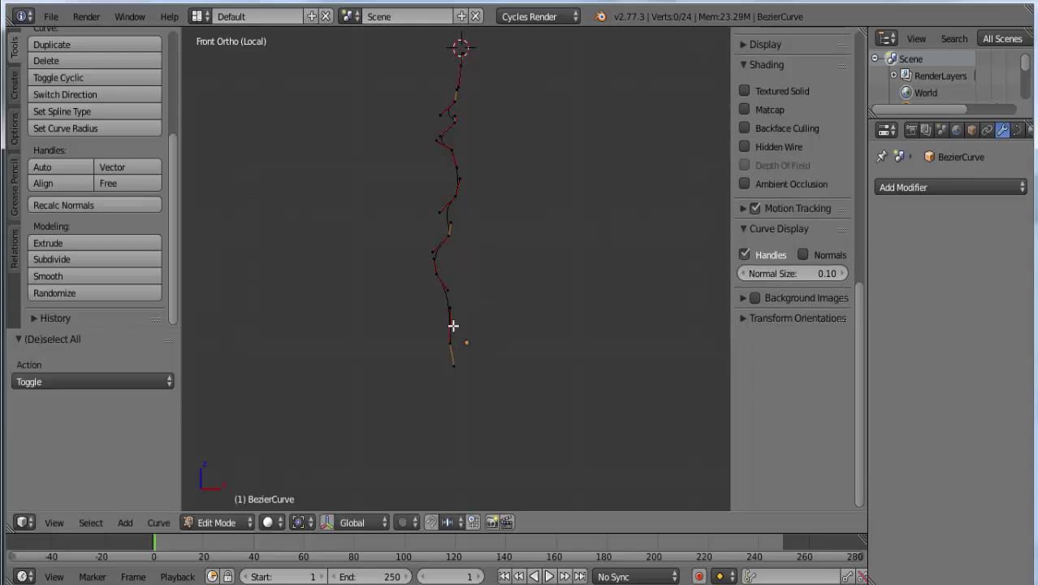
key(a)
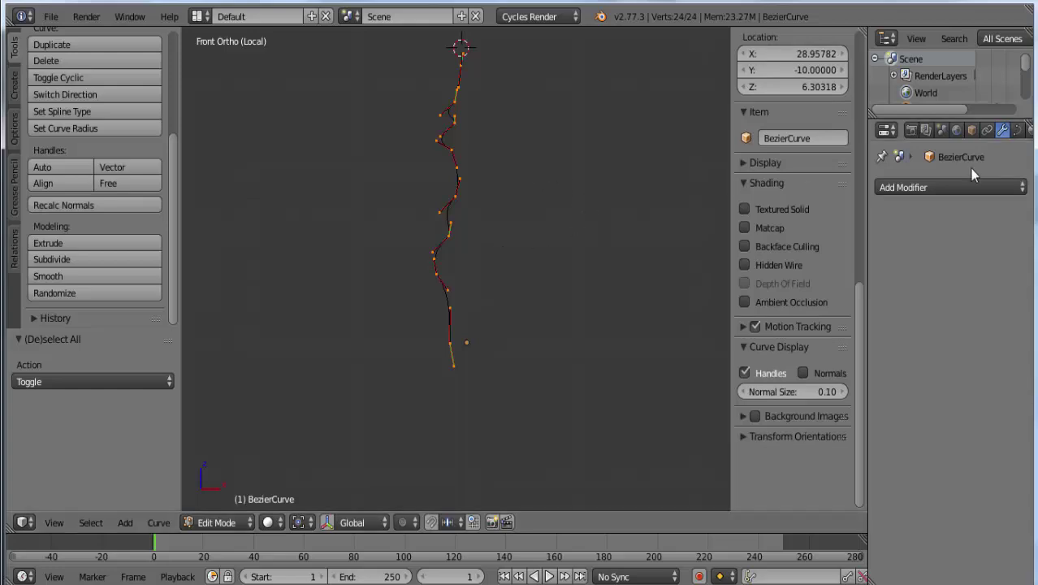
click(948, 189)
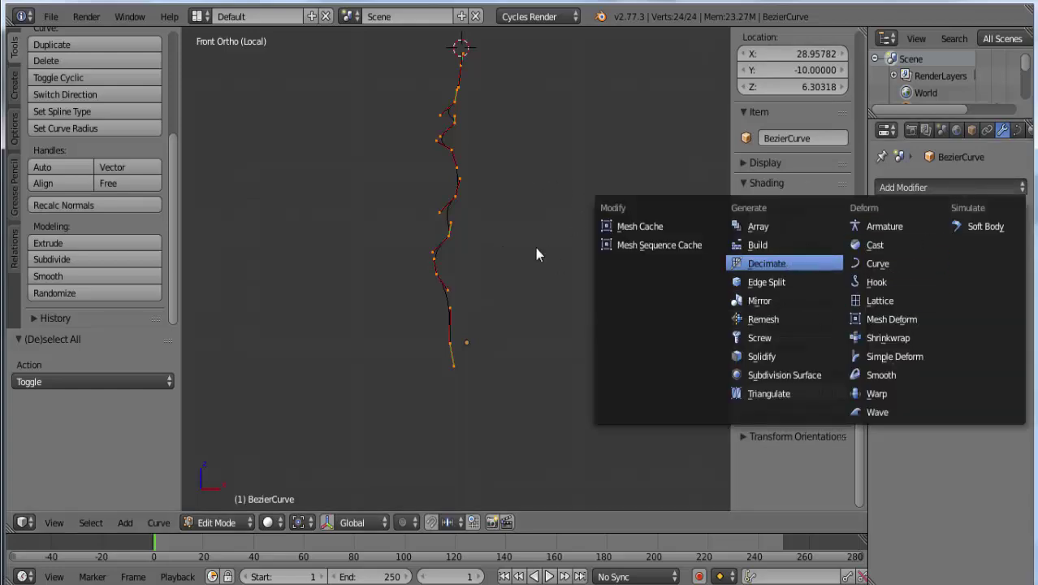
click(501, 173)
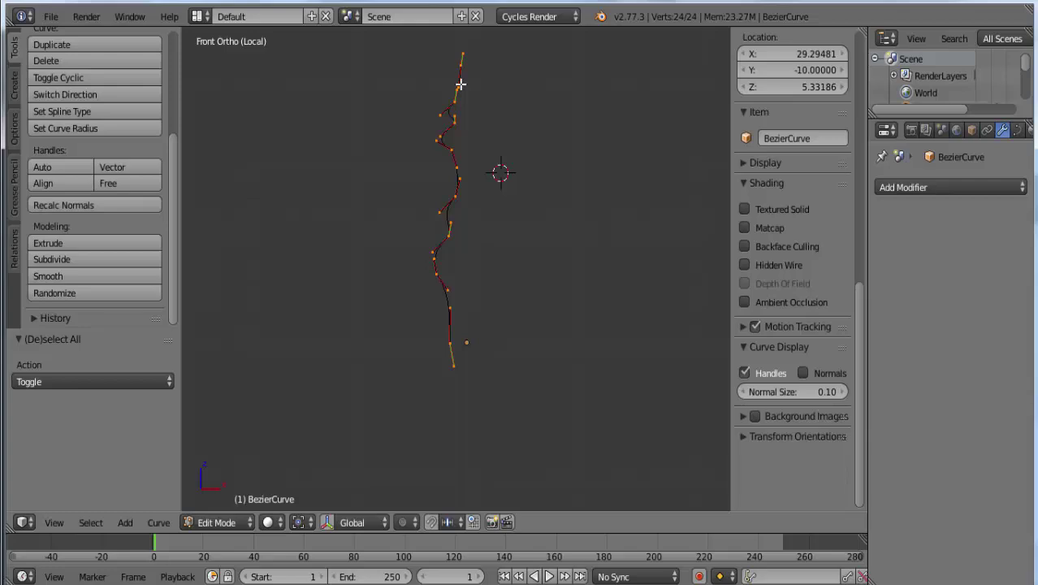
key(KP_7)
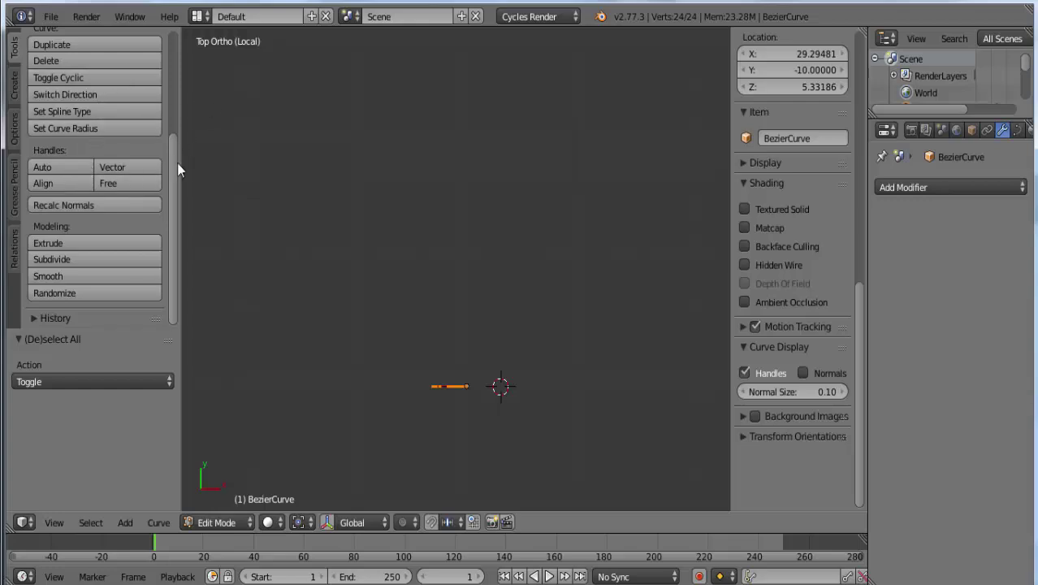
Add a Screw modifier to the BezierCurve profile and set its axis to Y
mouse_move(175, 163)
mouse_down()
mouse_move(192, 37)
mouse_move(179, 146)
mouse_up()
click(883, 195)
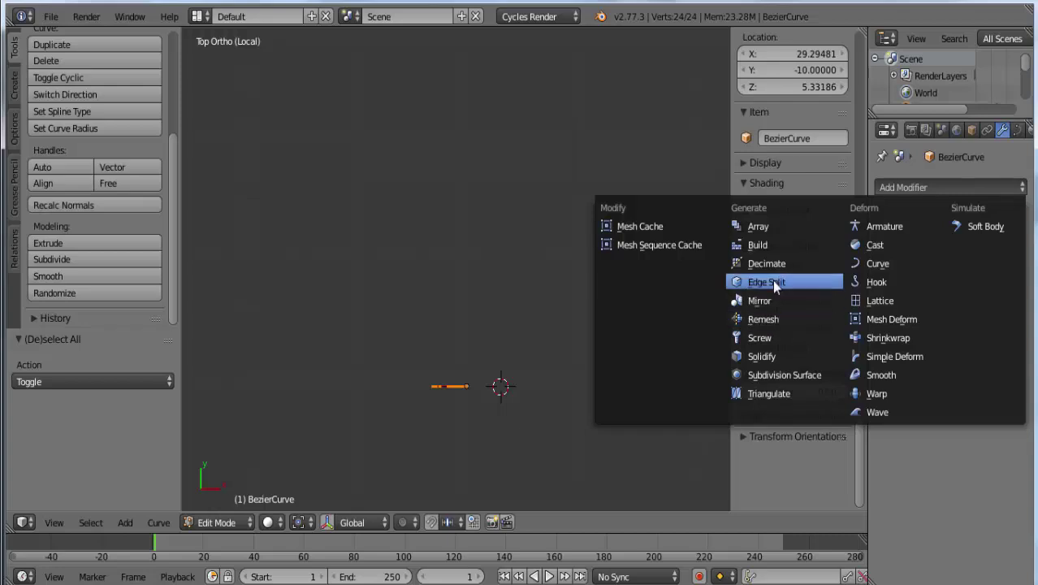
click(762, 337)
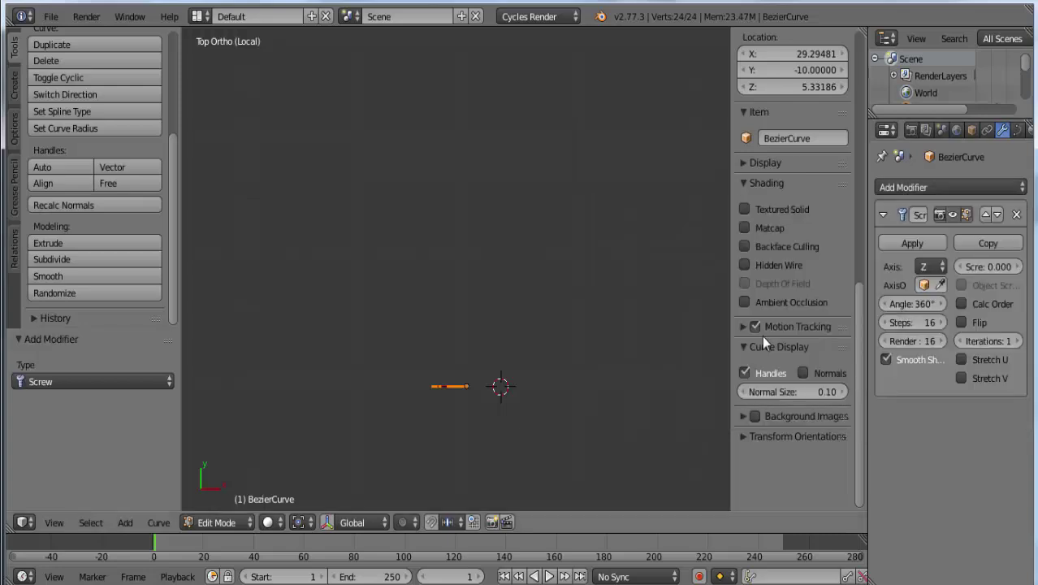
click(932, 267)
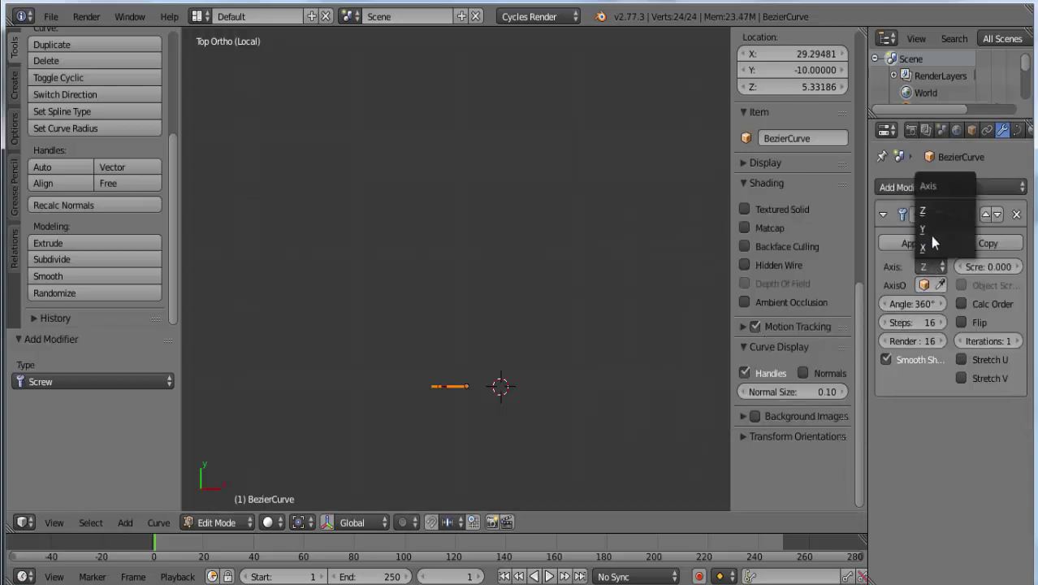
click(929, 229)
mouse_move(554, 429)
middle_down()
mouse_move(547, 387)
mouse_move(560, 245)
middle_up()
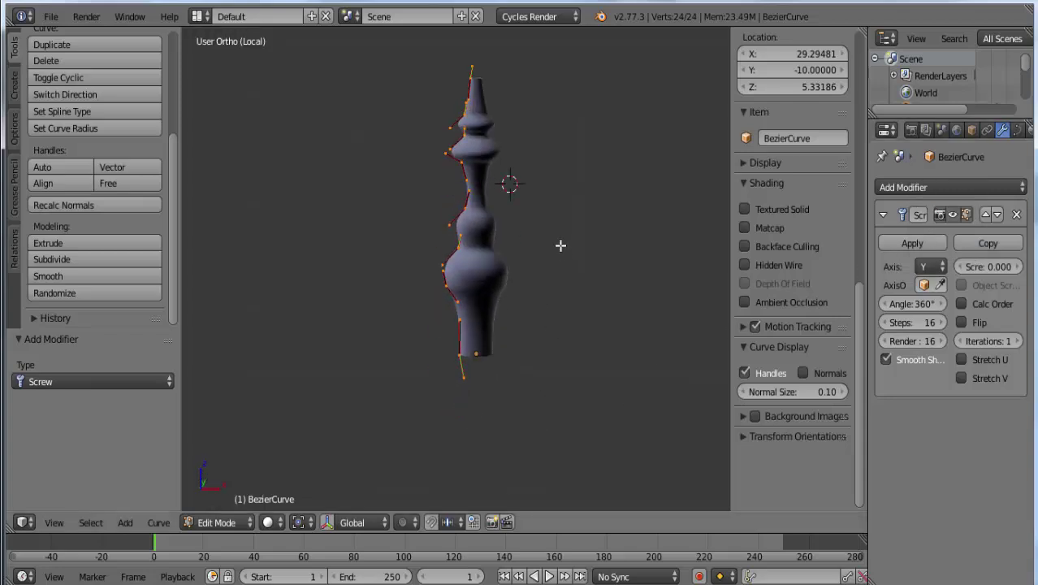
Move several profile control points to reshape the baluster's bulges and neck
right_click(456, 347)
right_click(457, 312)
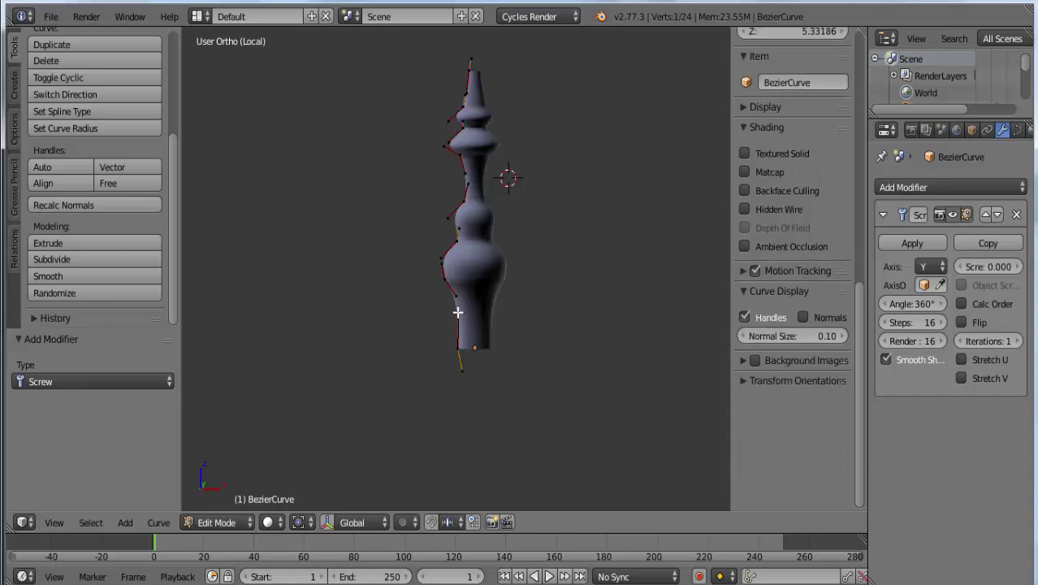
key(g)
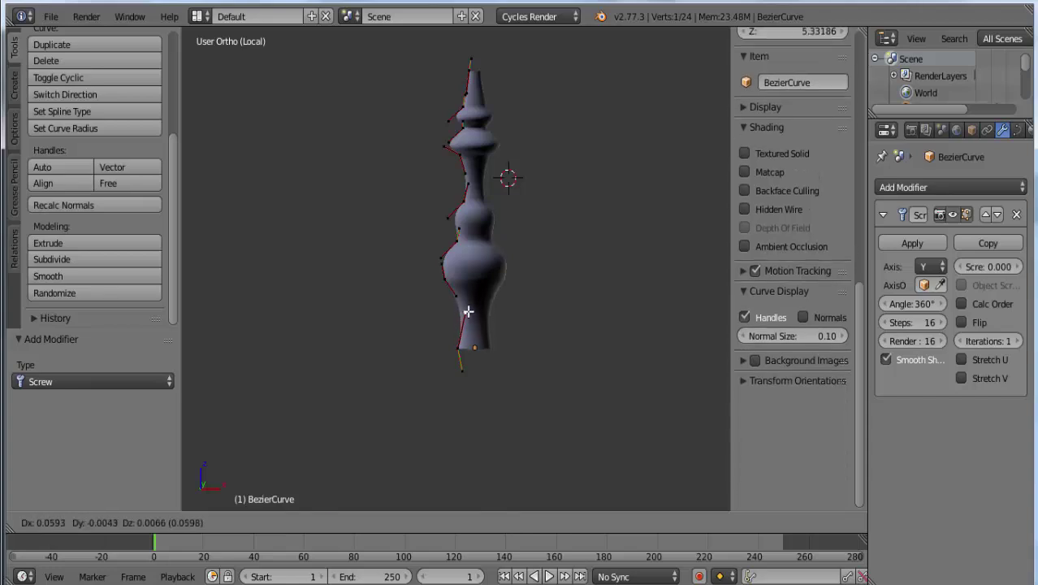
click(467, 308)
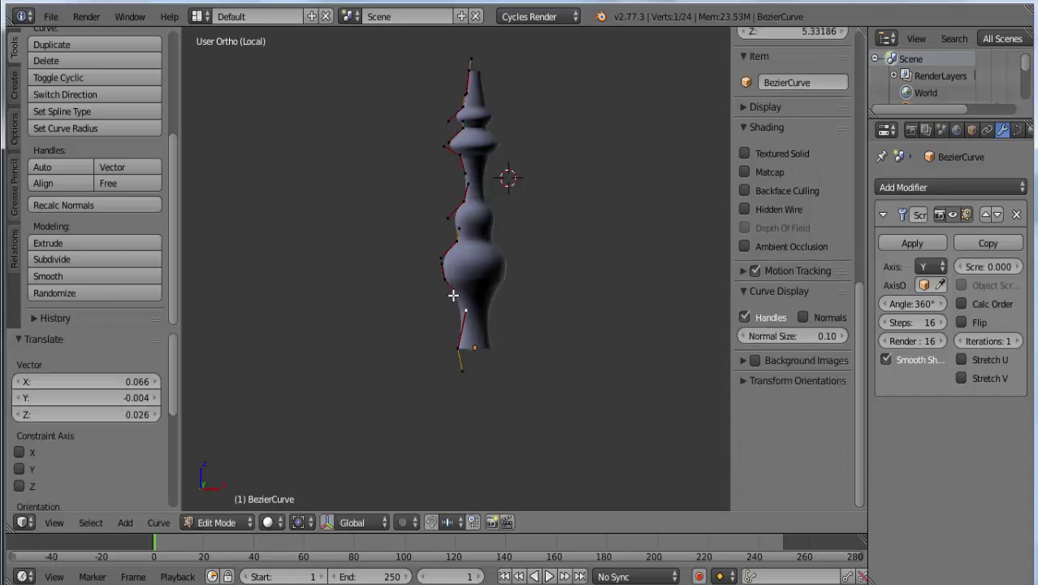
key(g)
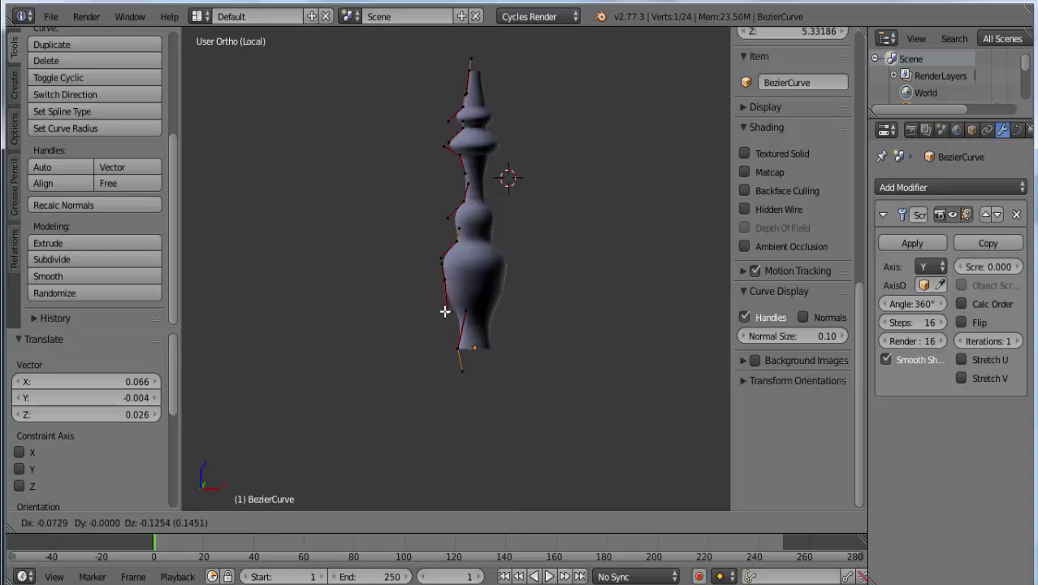
click(446, 316)
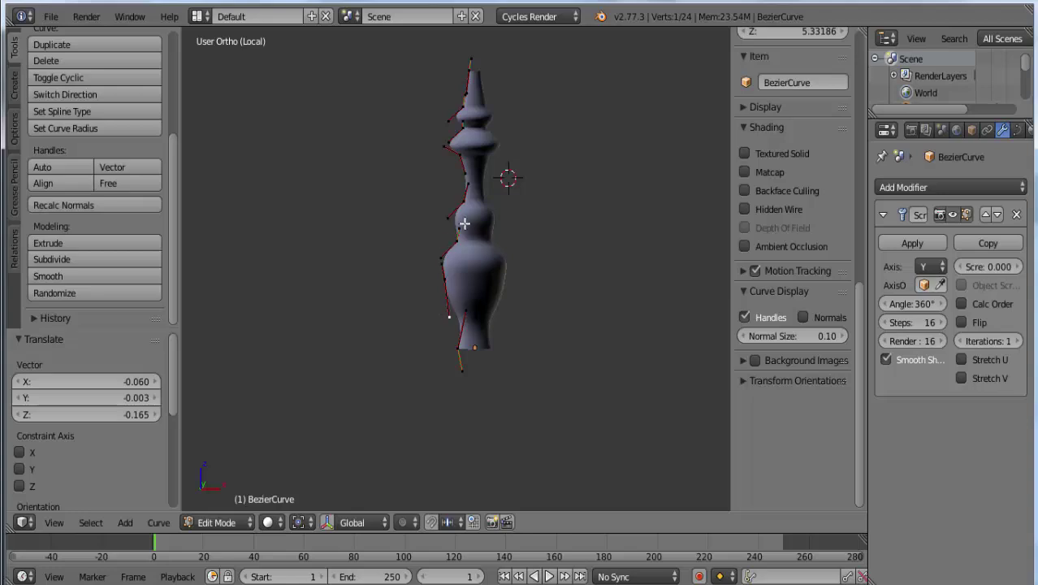
key(g)
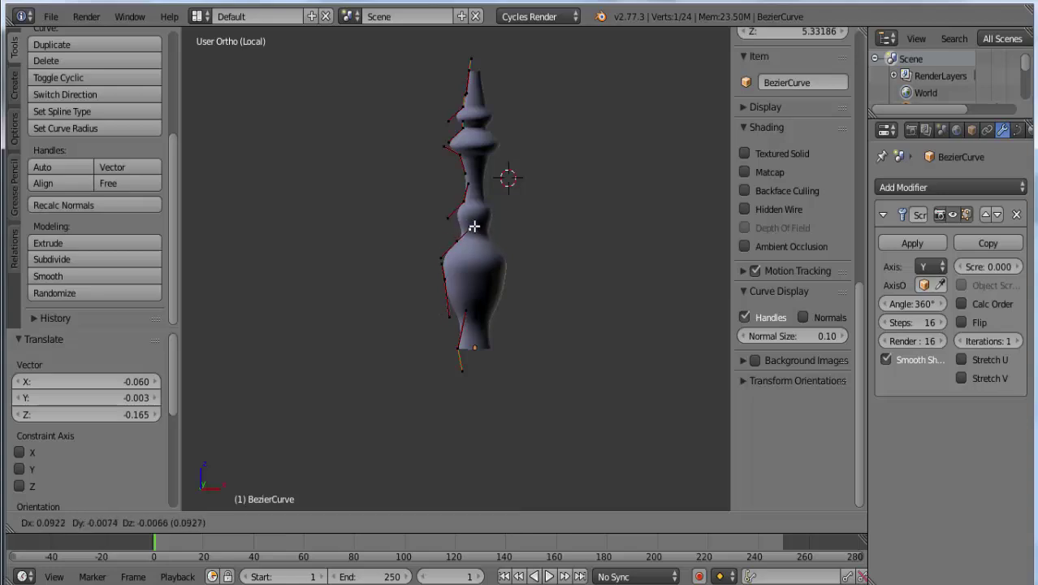
click(475, 221)
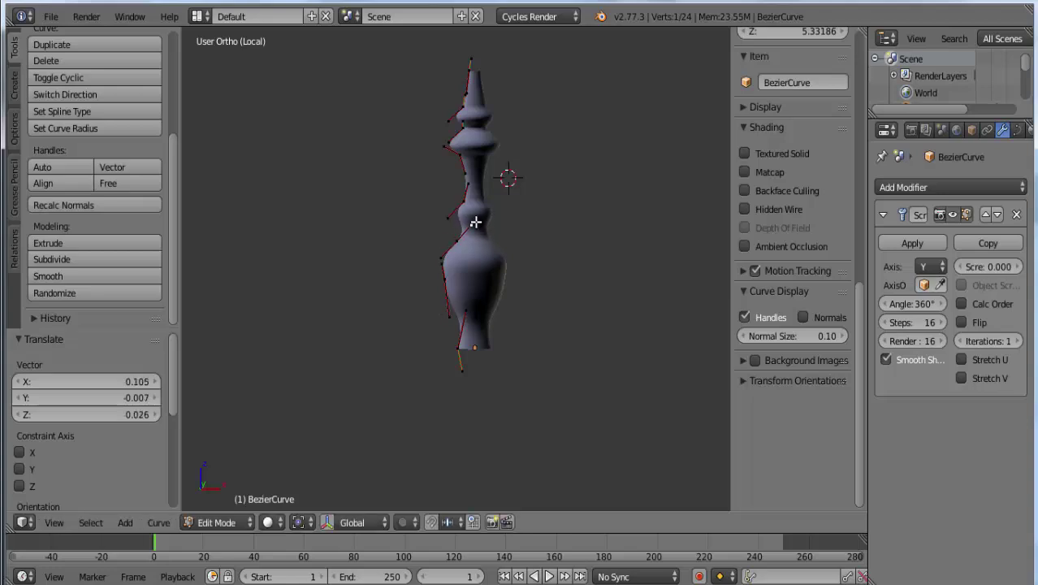
key(g)
click(471, 174)
key(g)
click(462, 164)
Reshape the lower bulge with one more point move and return to Object Mode
scroll(532, 214, down, 3)
scroll(521, 239, down, 1)
scroll(491, 232, down, 3)
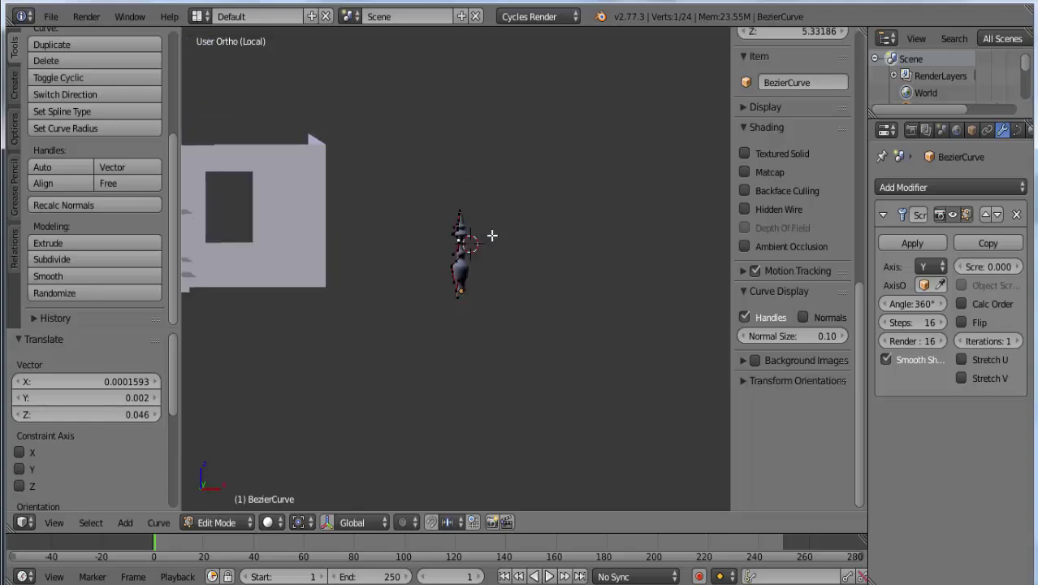
scroll(445, 245, down, 3)
scroll(471, 273, up, 1)
scroll(497, 301, up, 3)
scroll(470, 306, up, 1)
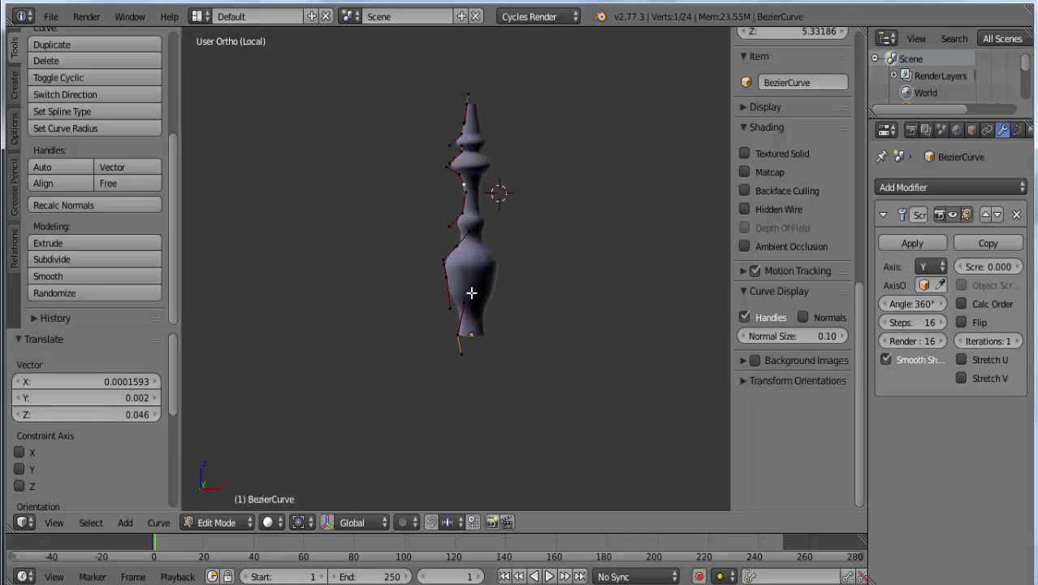
scroll(470, 293, up, 1)
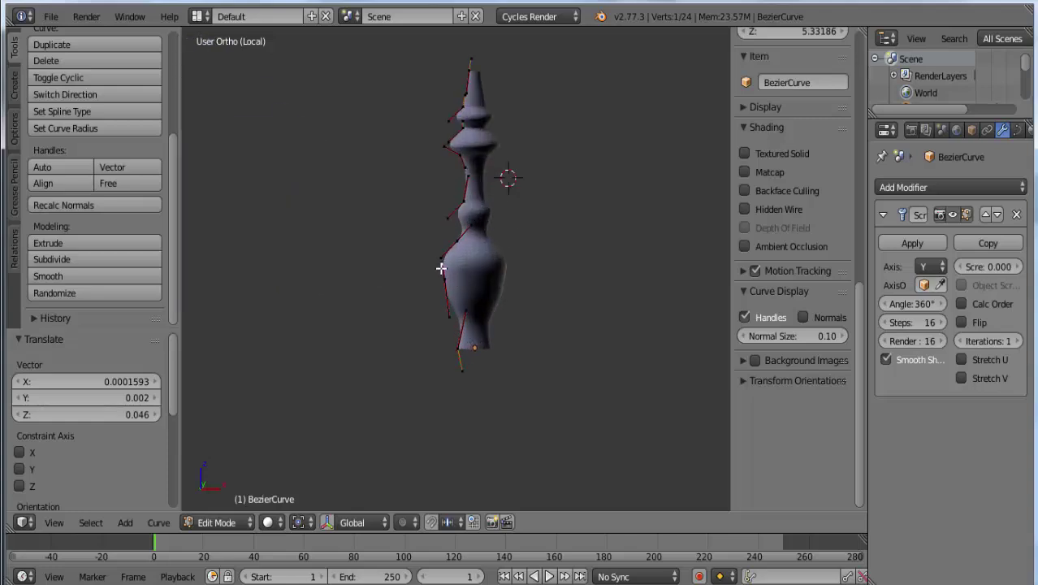
key(g)
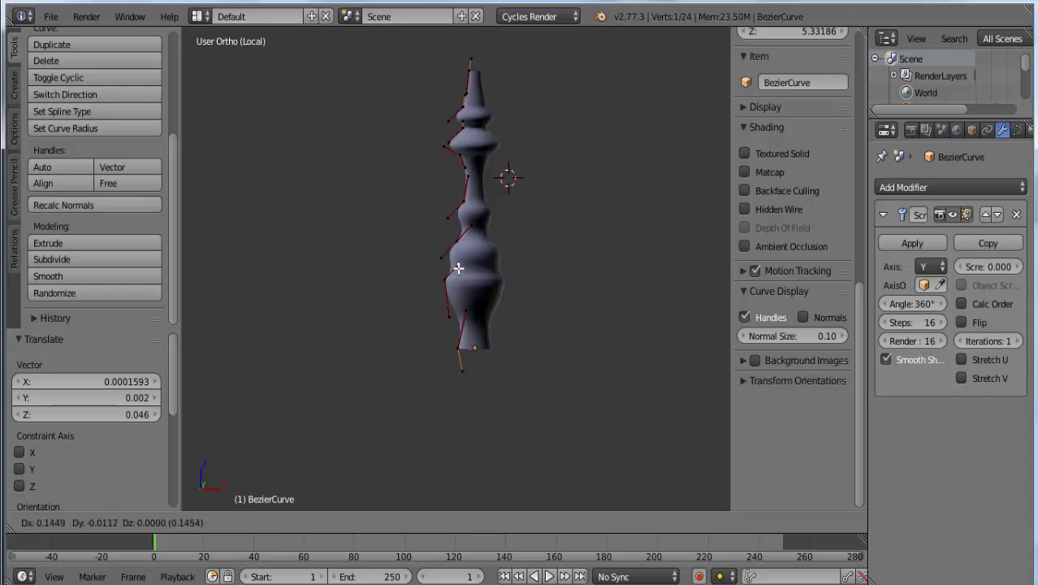
click(462, 264)
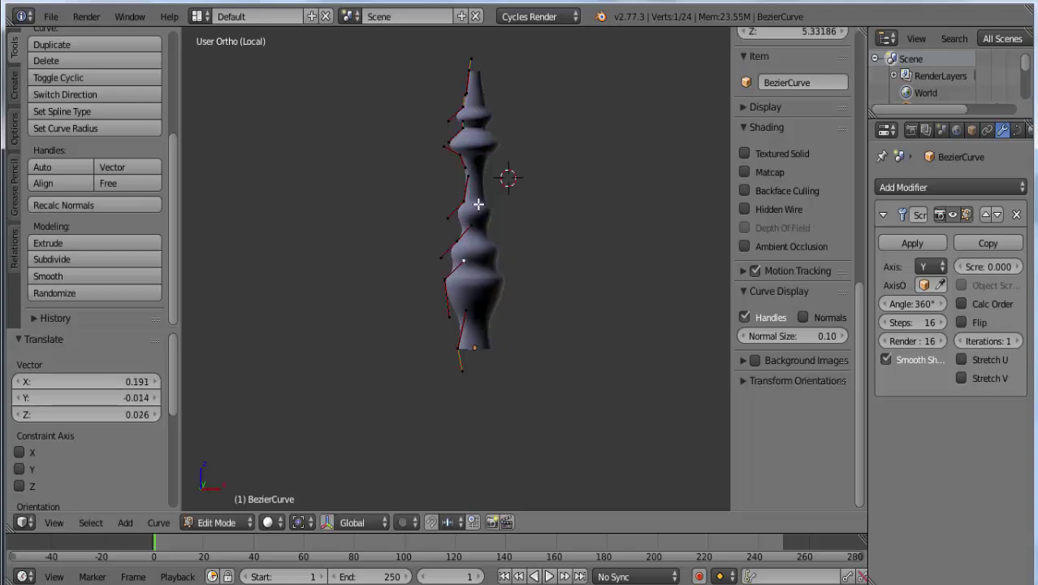
key(Tab)
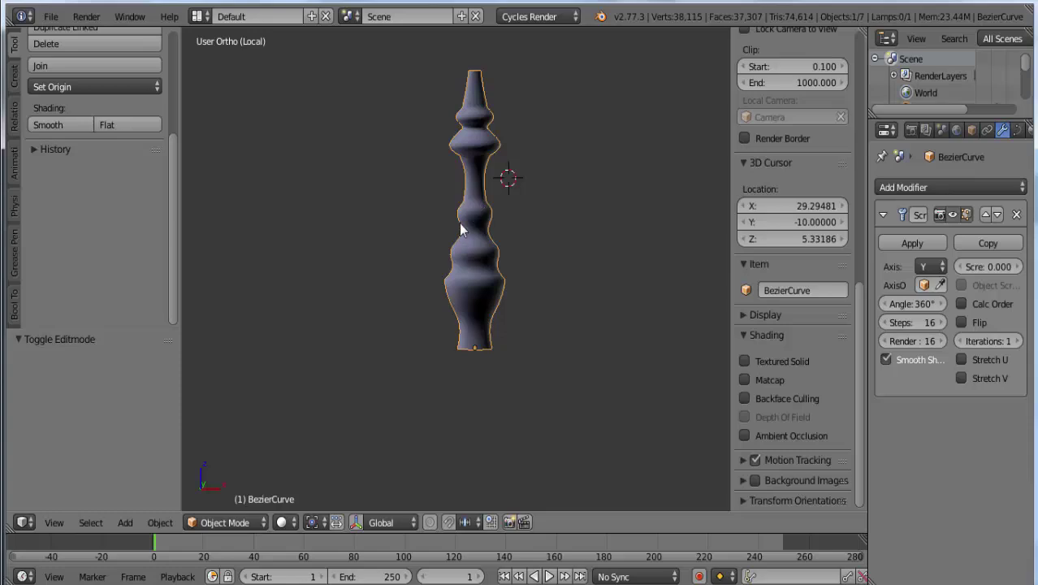
Convert the lathed baluster curve into a mesh with Alt+C
key(alt+c)
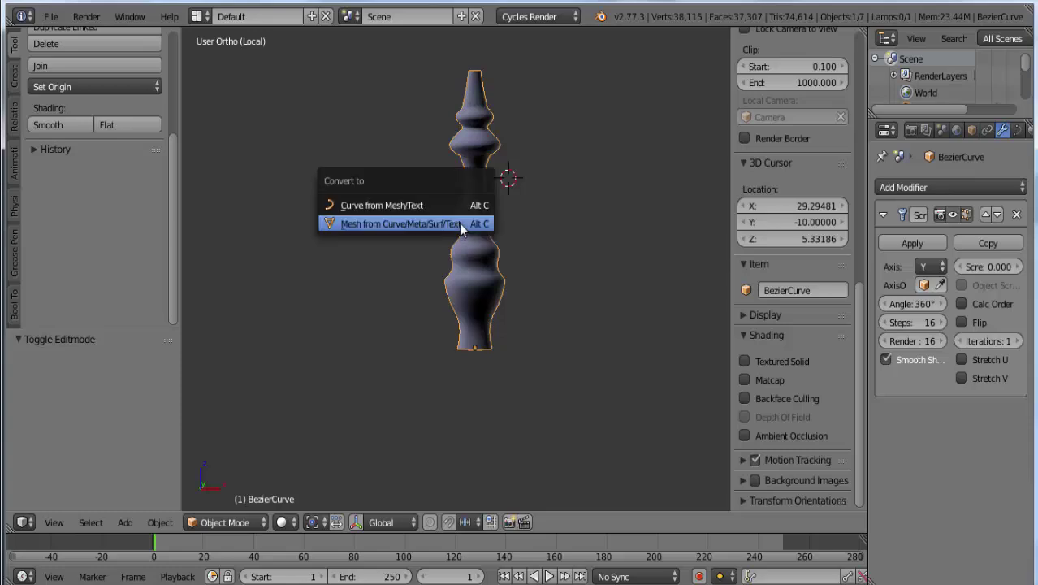
click(360, 224)
key(Tab)
key(Tab)
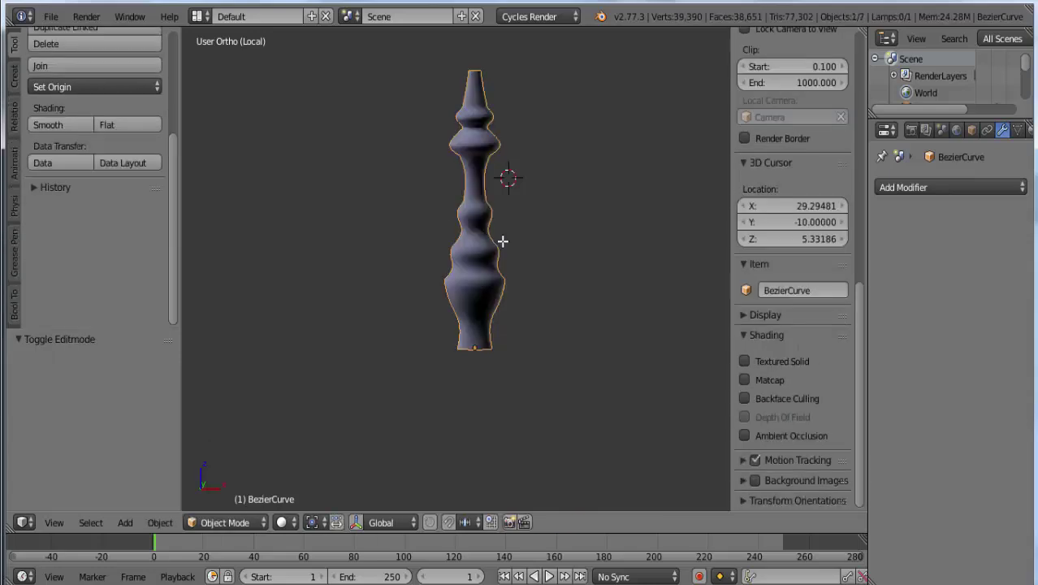
key(Tab)
Recalculate normals on all vertices, then re-enter Edit Mode on the baluster
key(a)
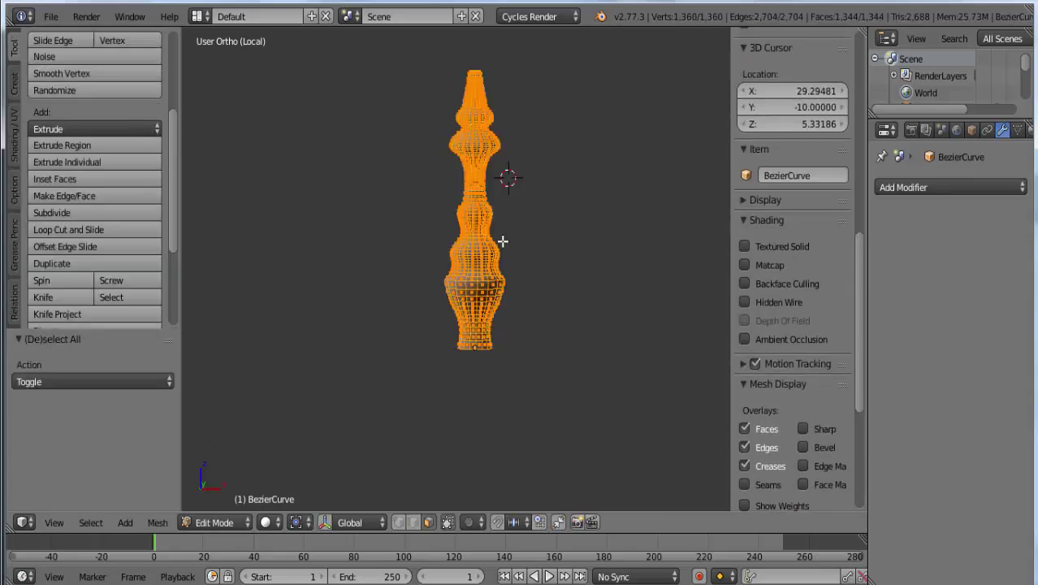
key(ctrl+n)
key(Tab)
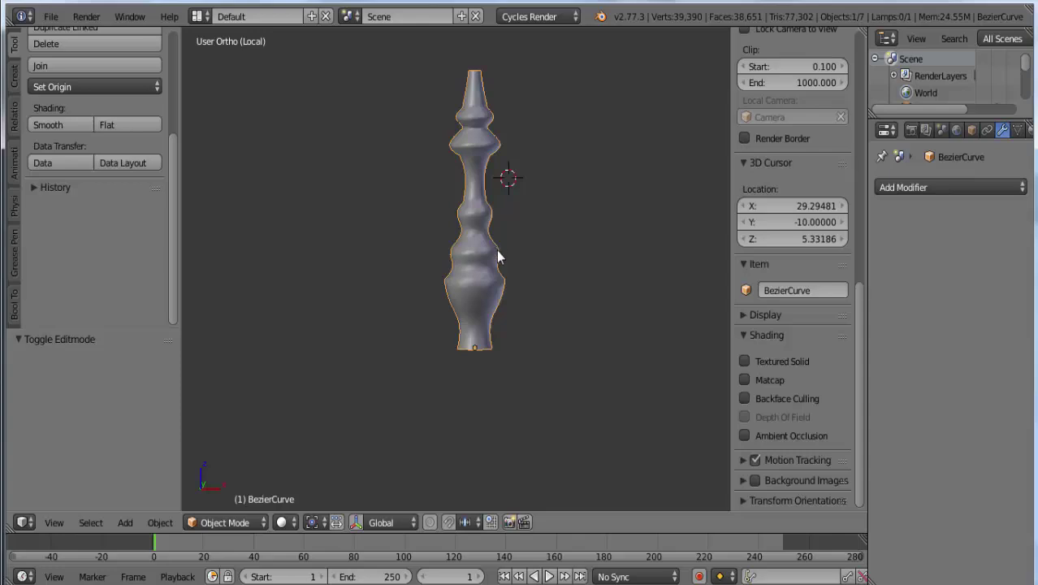
scroll(495, 267, up, 4)
scroll(493, 274, down, 2)
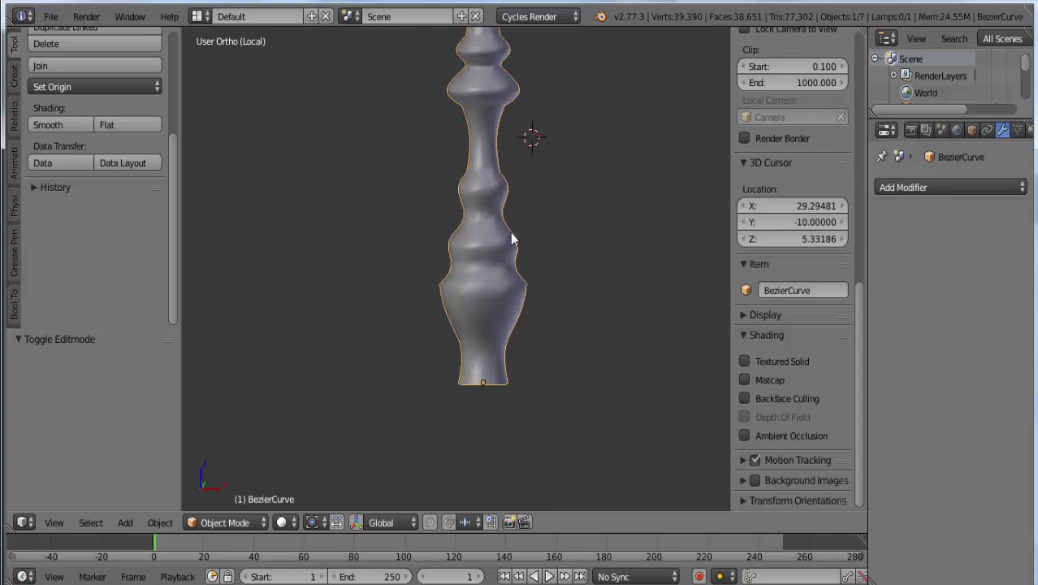
key(Tab)
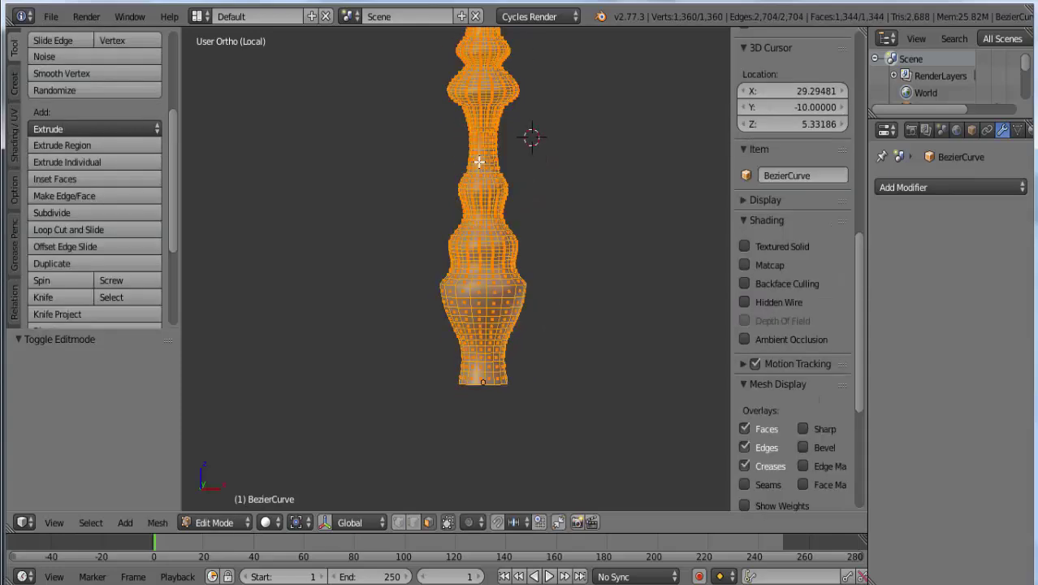
key(Tab)
key(Tab)
Select several horizontal edge rings along the baluster body, excluding vertical loops
alt+right_click(485, 170)
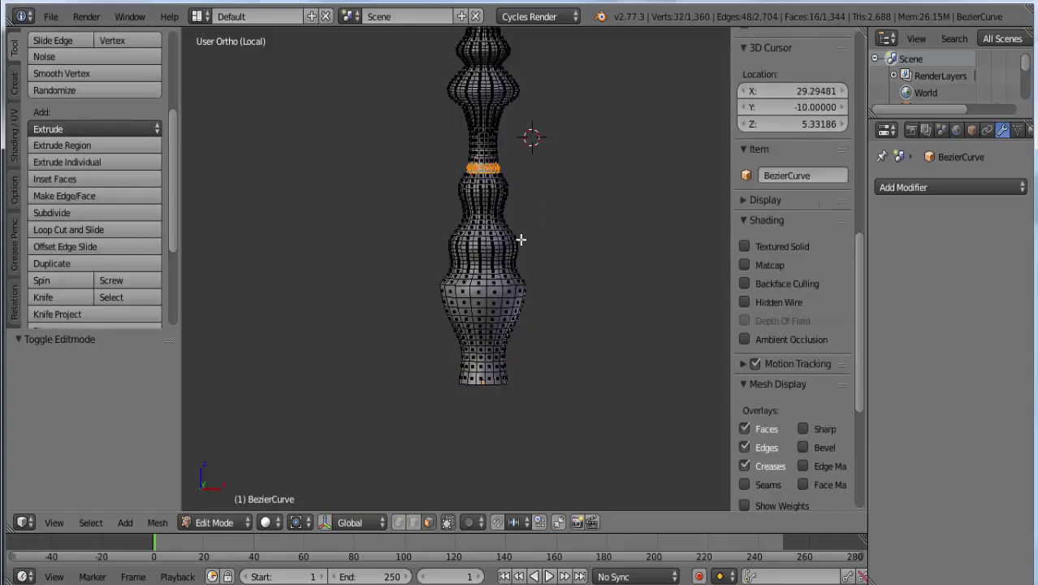
alt+shift+right_click(471, 216)
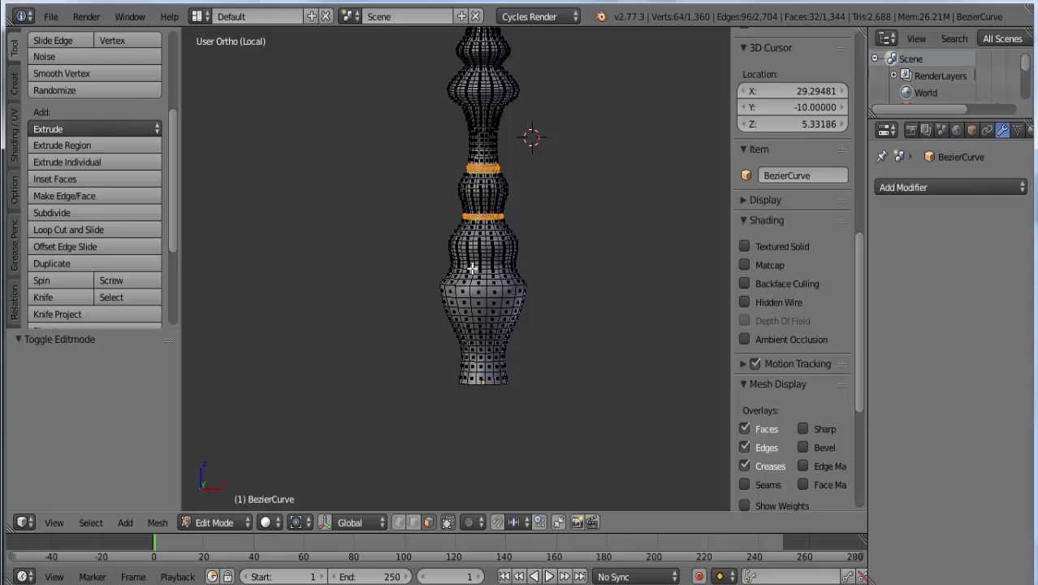
alt+shift+right_click(472, 269)
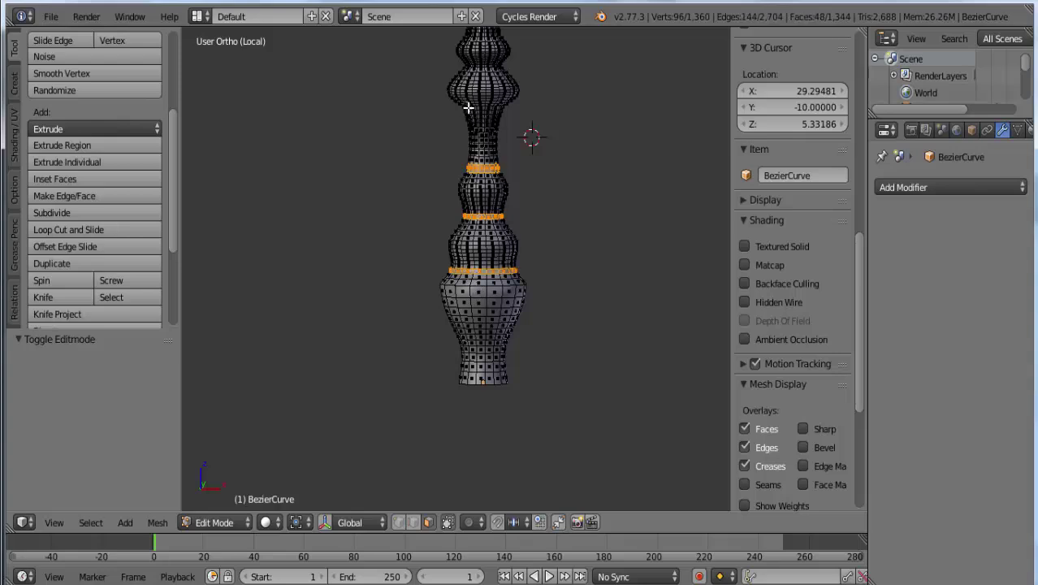
alt+shift+right_click(468, 106)
alt+shift+right_click(468, 106)
alt+shift+right_click(471, 107)
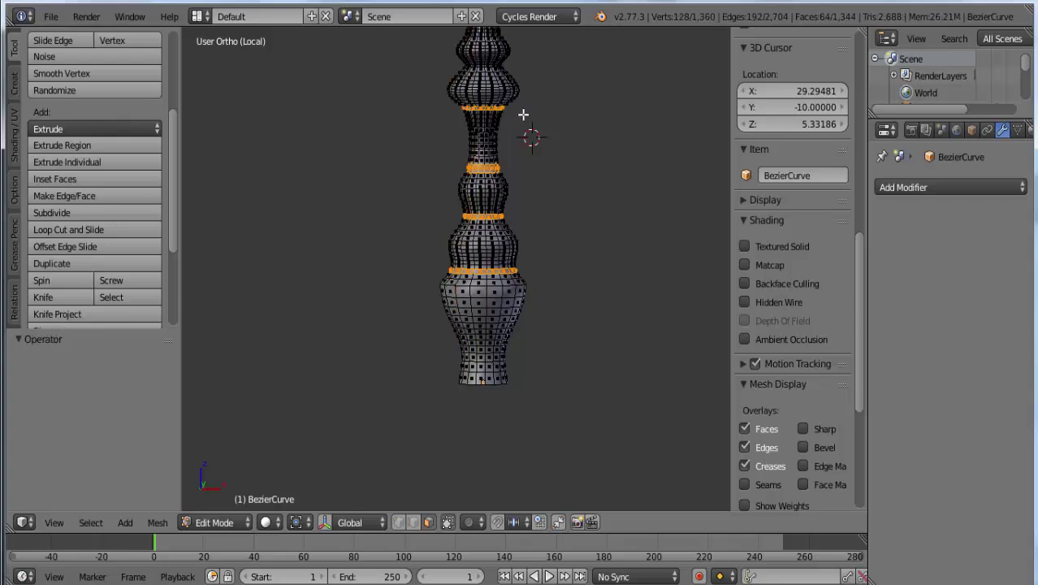
shift+scroll(511, 130, up, 5)
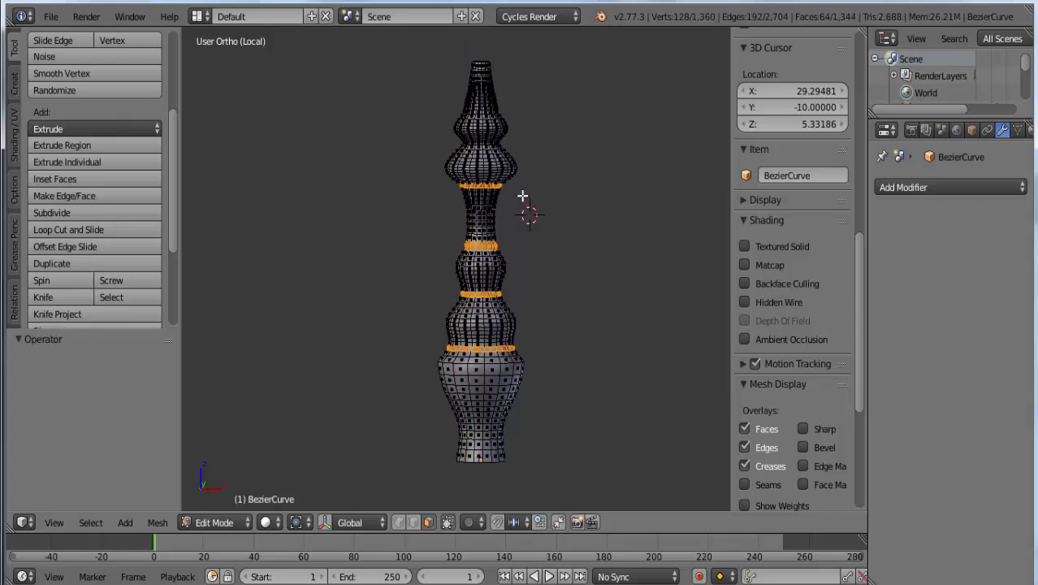
alt+shift+right_click(479, 147)
alt+shift+right_click(479, 147)
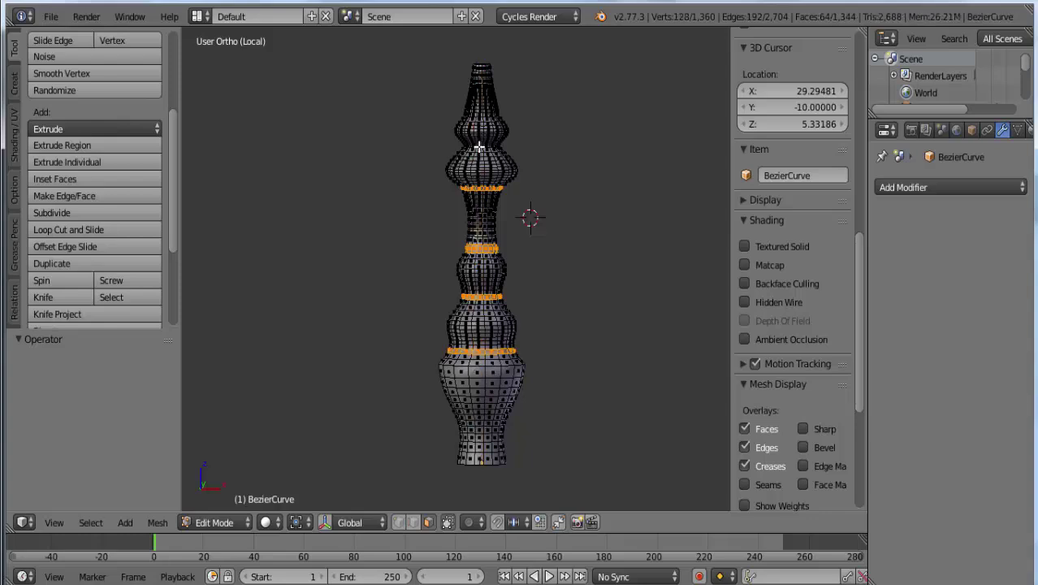
alt+shift+right_click(479, 147)
alt+shift+right_click(479, 147)
Add two upper rings and give all selected rings an edge crease of about 0.4
scroll(487, 164, up, 2)
scroll(487, 164, up, 1)
shift+middle_drag(546, 151, 488, 192)
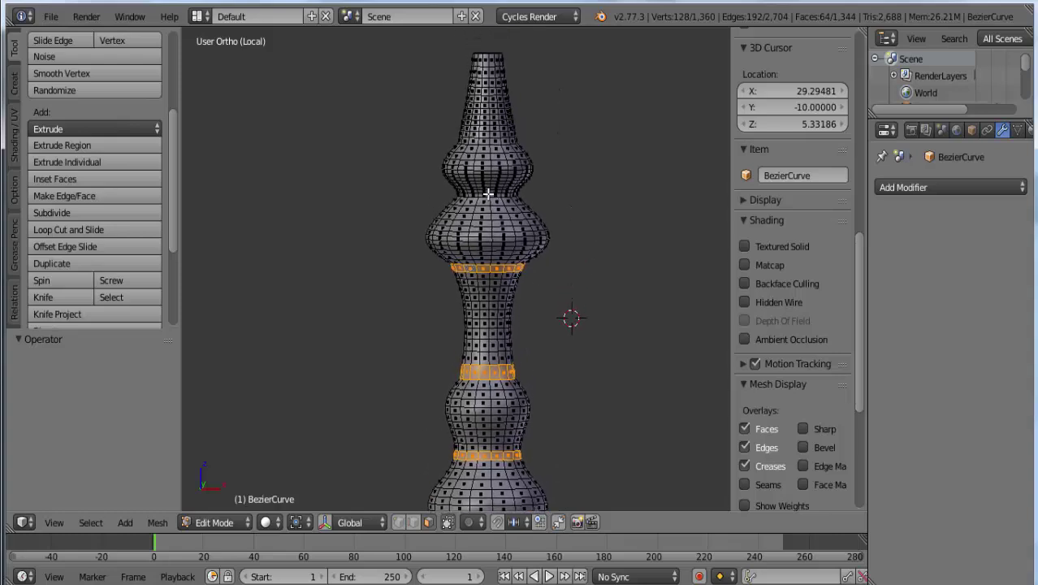
alt+shift+right_click(488, 193)
alt+shift+right_click(489, 195)
alt+shift+right_click(491, 195)
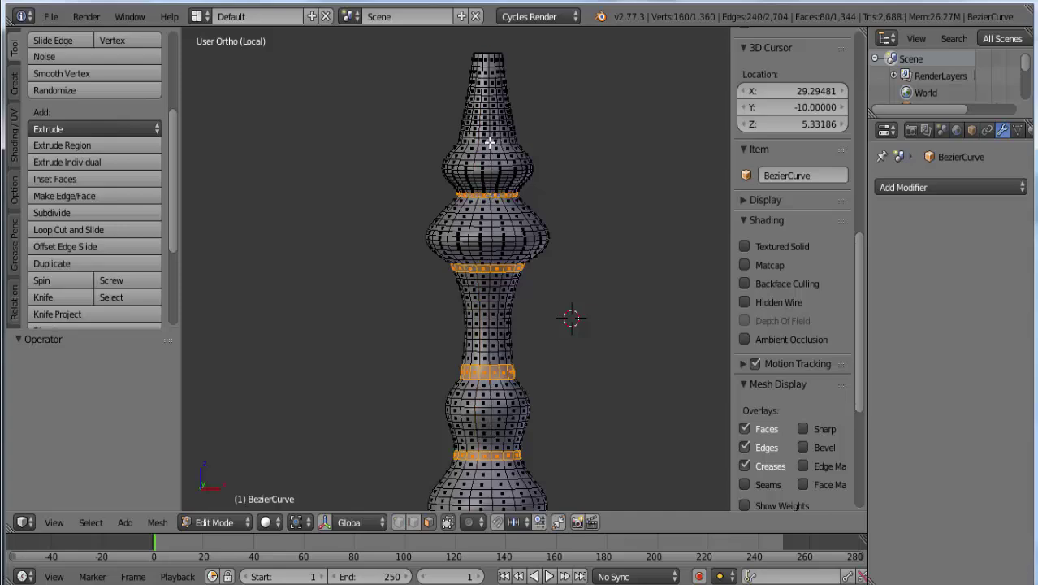
alt+shift+right_click(490, 140)
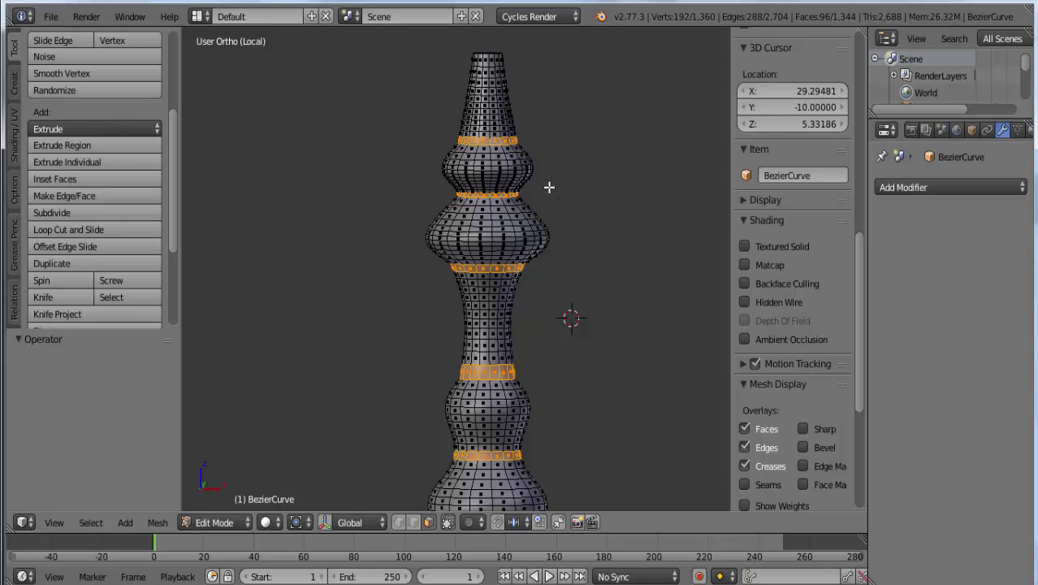
key(ctrl+e)
click(534, 235)
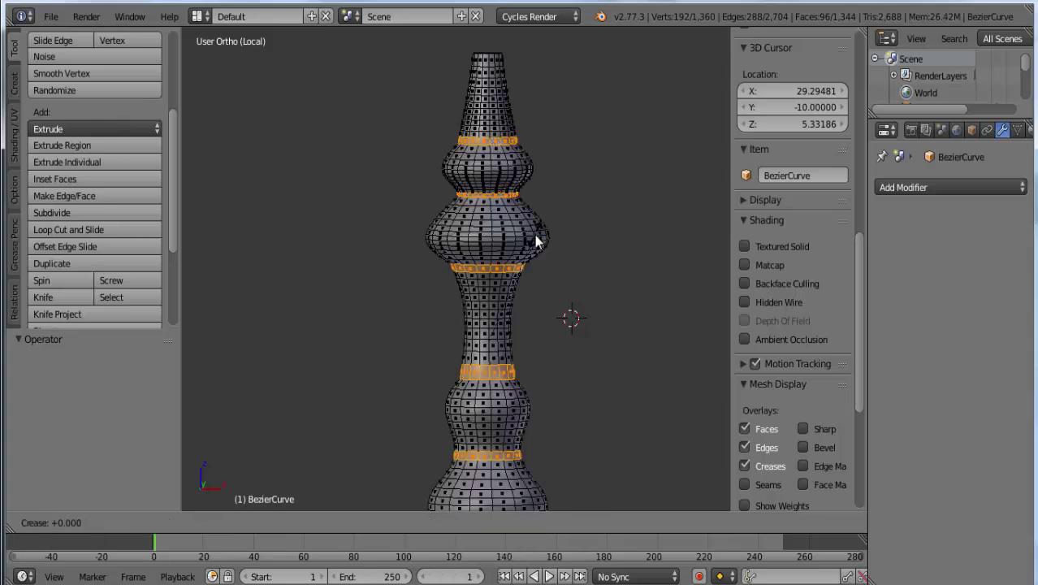
click(581, 206)
key(Tab)
scroll(555, 273, down, 2)
Add an Edge Split modifier with a 30° split angle to the baluster
scroll(554, 273, down, 1)
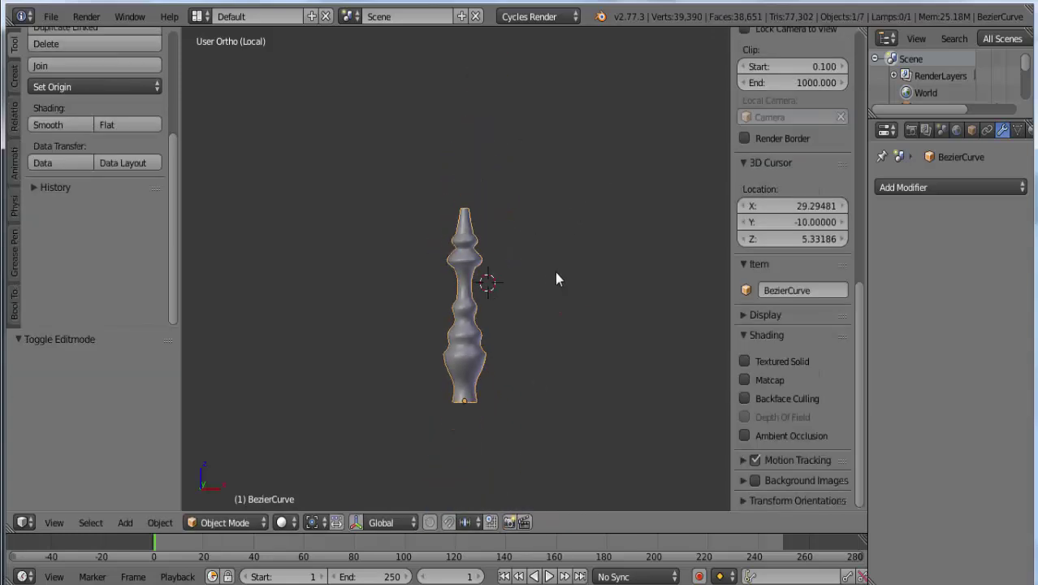
scroll(554, 273, up, 1)
scroll(552, 273, up, 1)
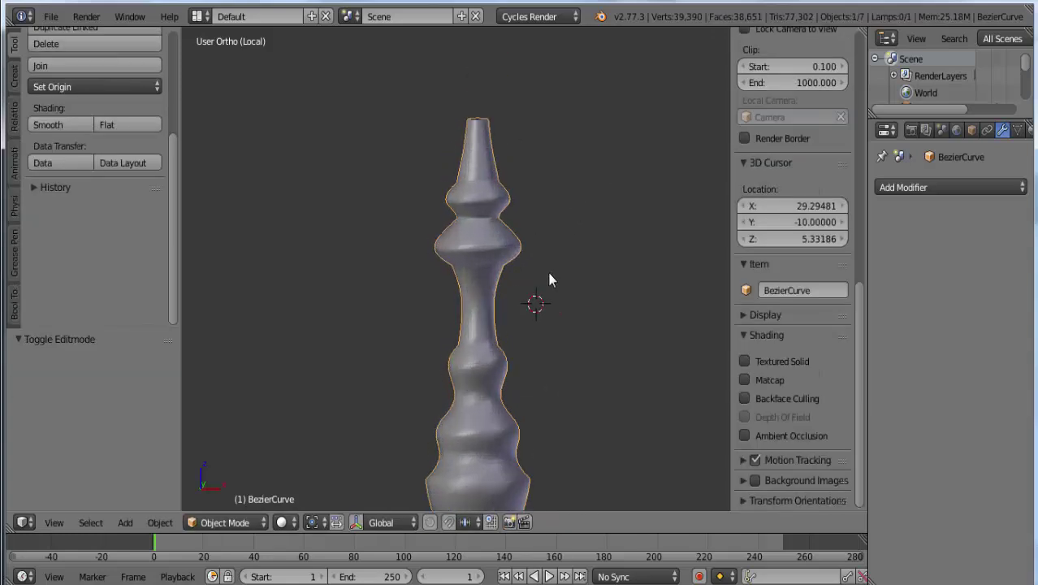
key(Tab)
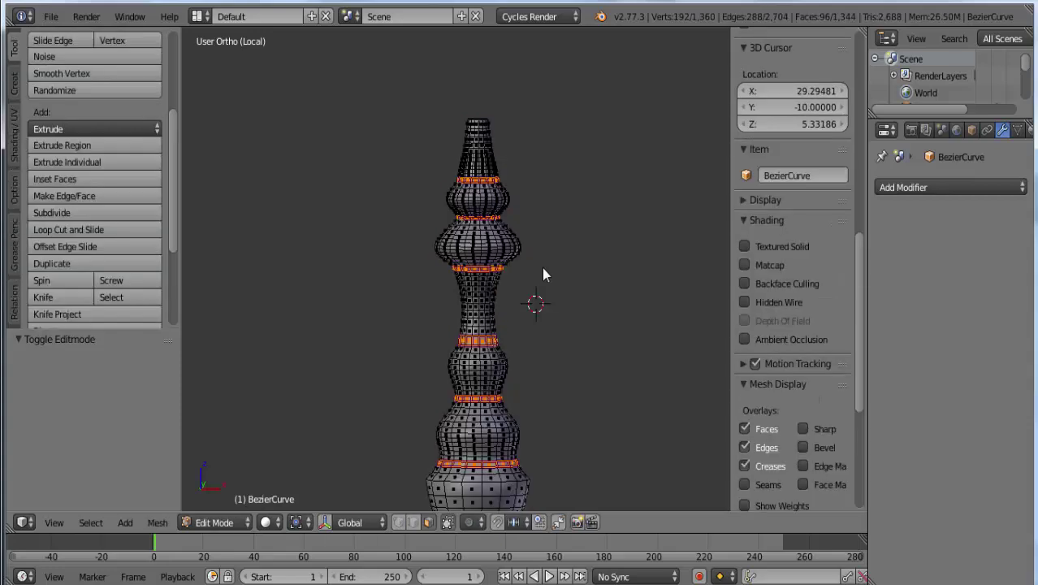
click(942, 193)
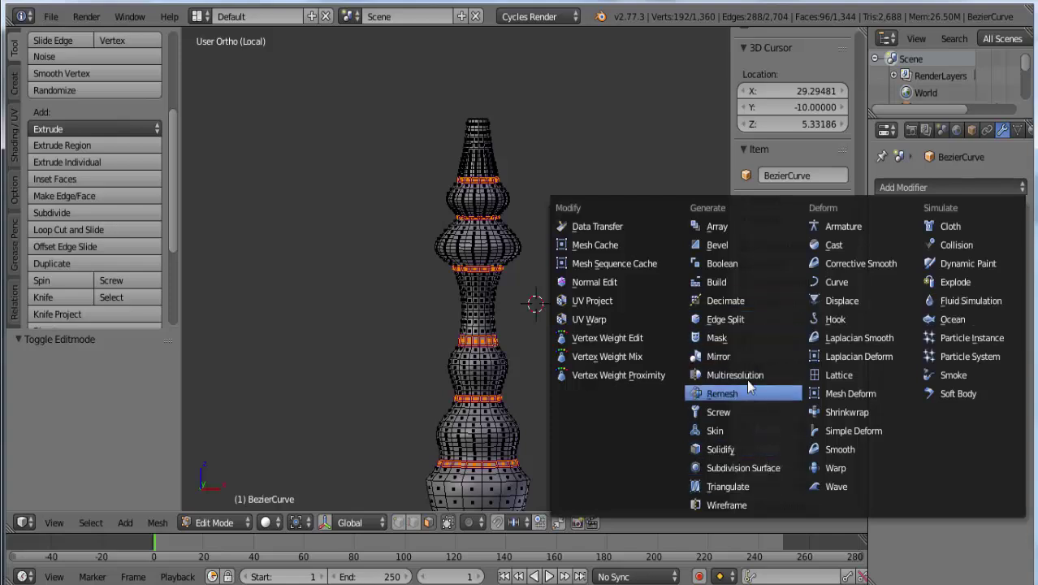
click(745, 321)
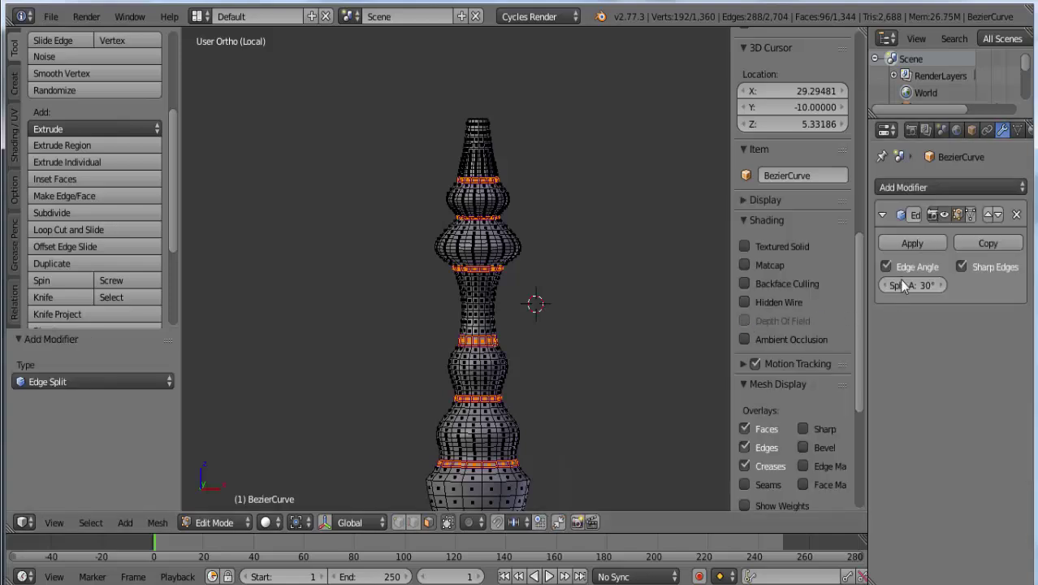
key(Tab)
scroll(617, 303, down, 3)
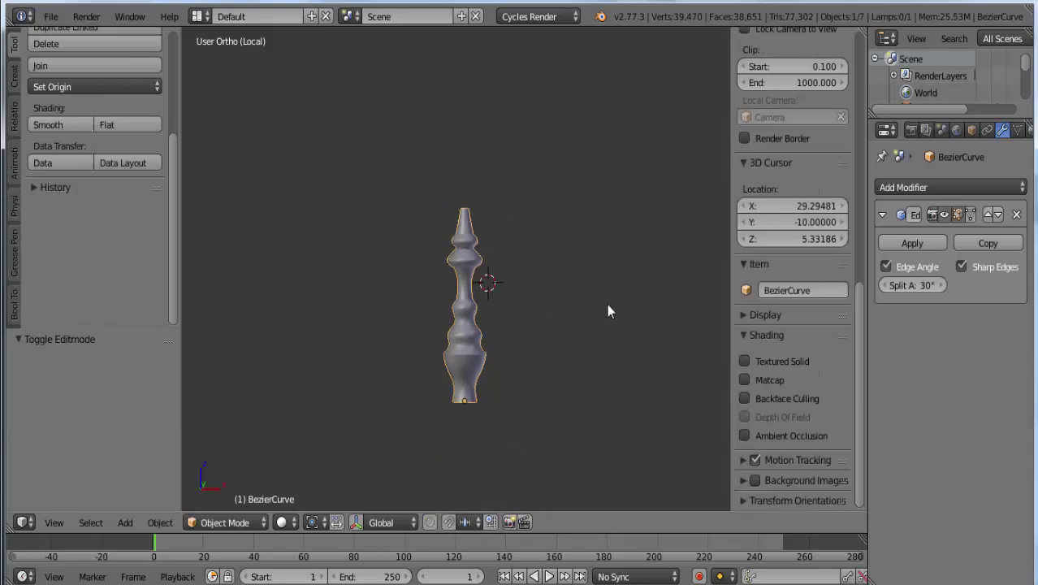
scroll(584, 329, up, 2)
shift+middle_drag(574, 341, 582, 282)
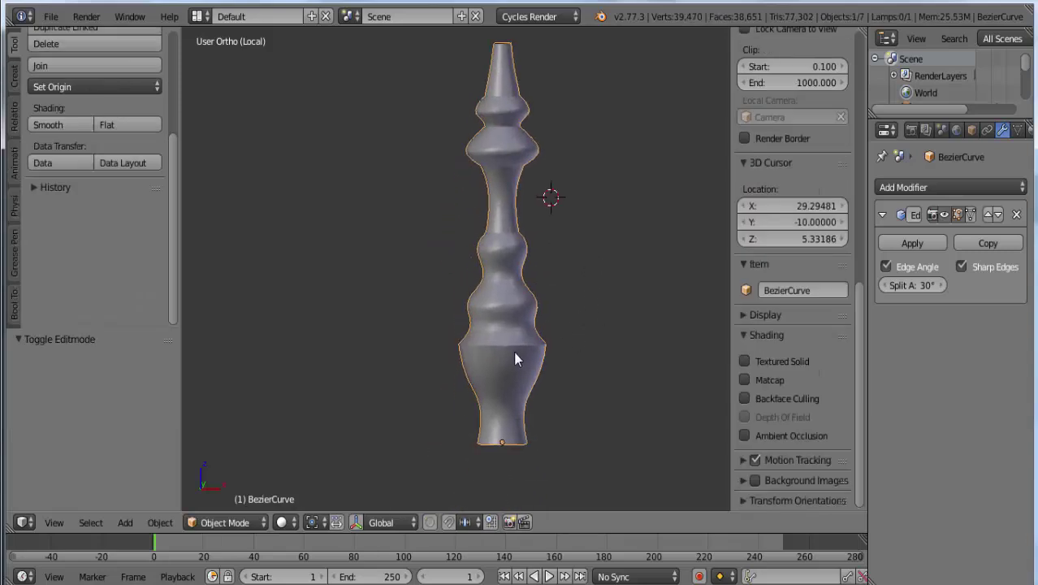
key(Tab)
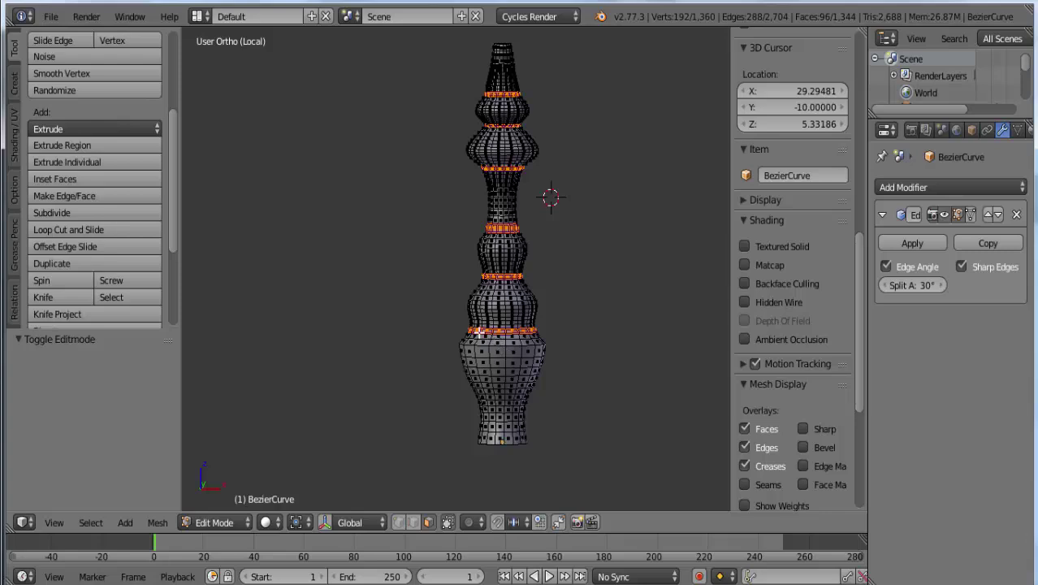
Crease the ring just above the baluster's bulbous base
alt+click(480, 330)
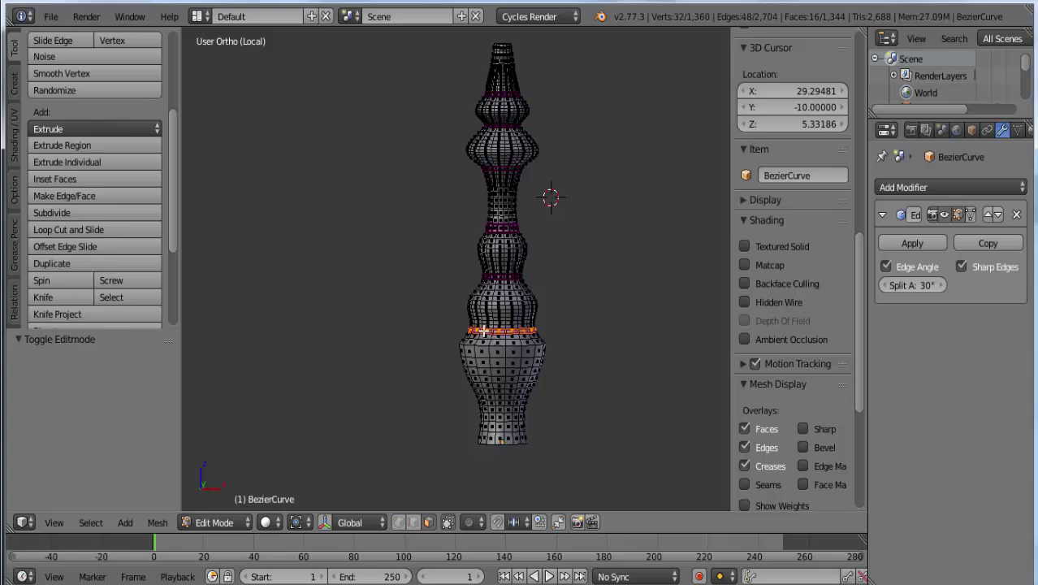
key(ctrl+e)
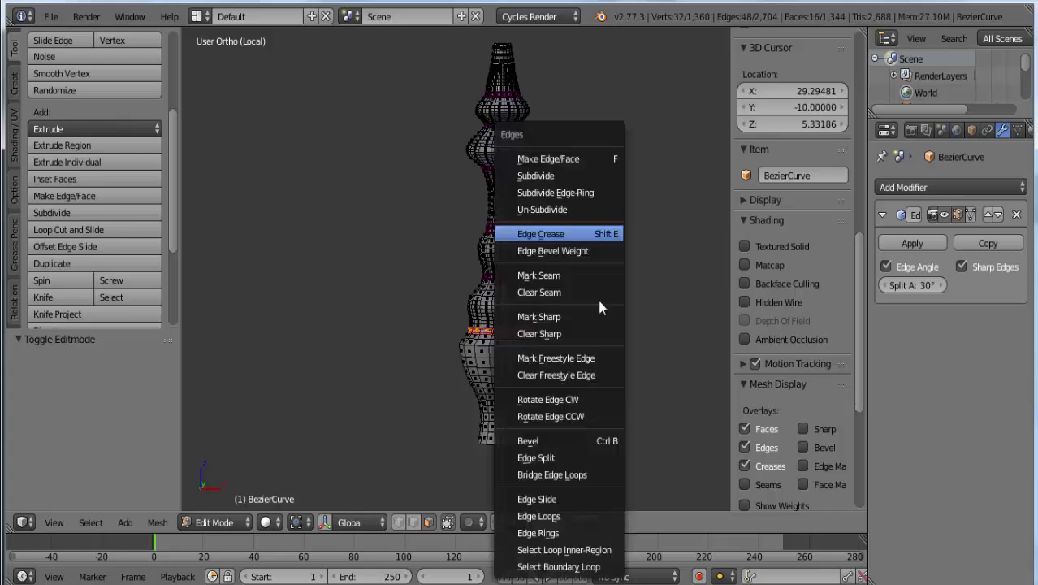
click(565, 232)
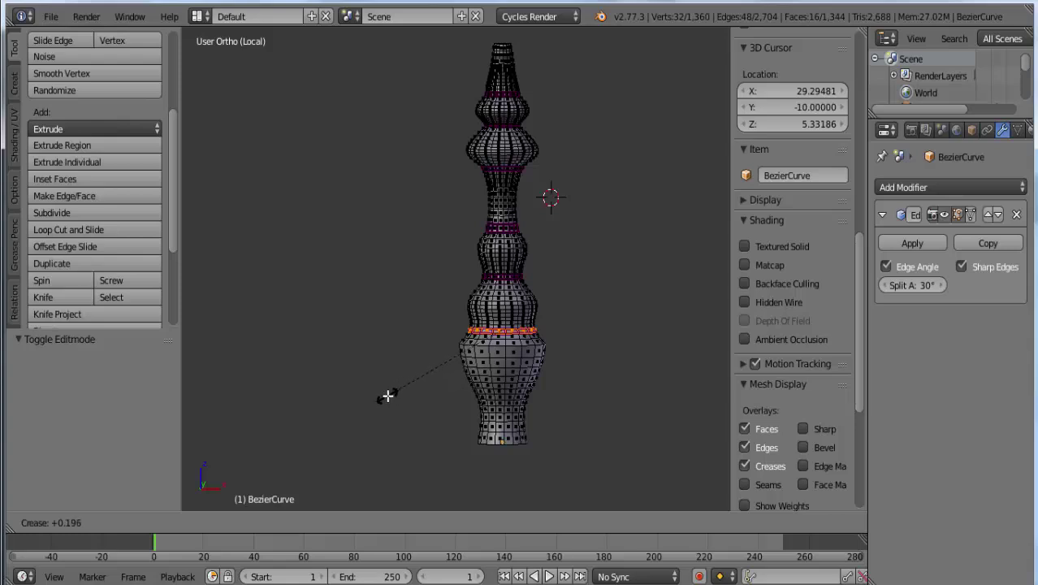
click(389, 394)
key(Tab)
key(Tab)
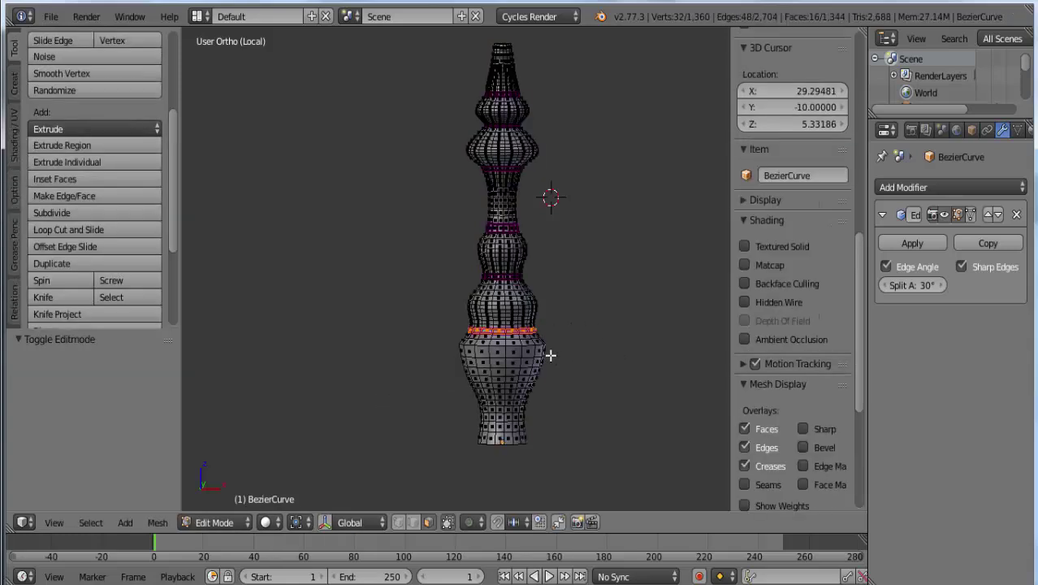
Switch to edge select and move the ring vertically along Z
key(ctrl+Tab)
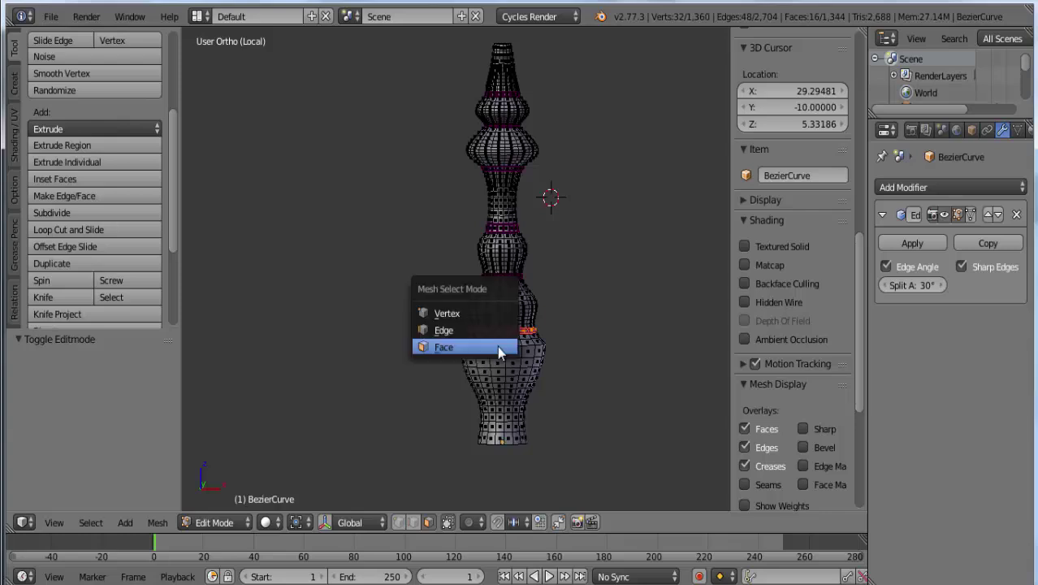
click(497, 347)
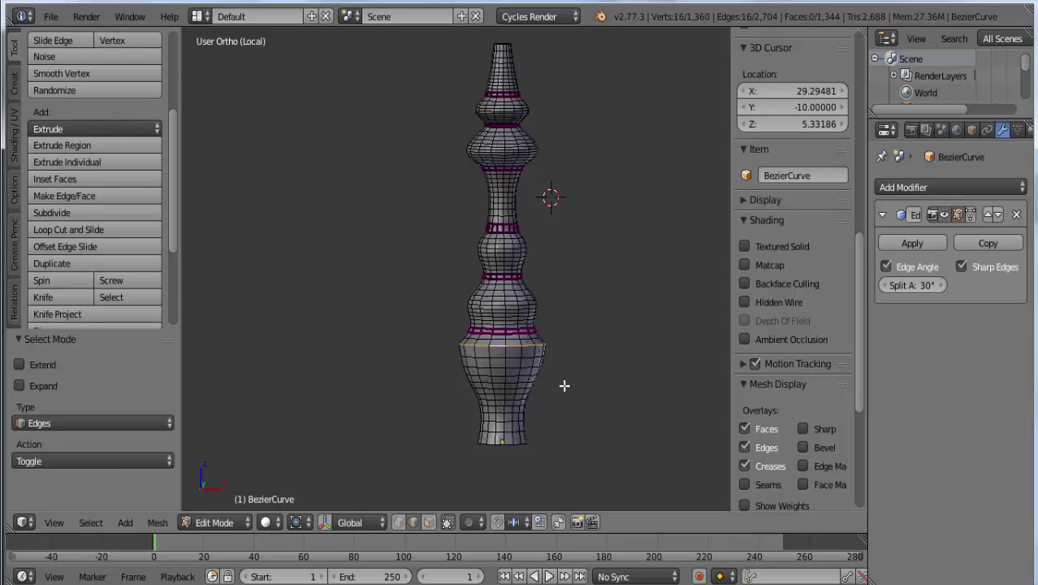
key(g)
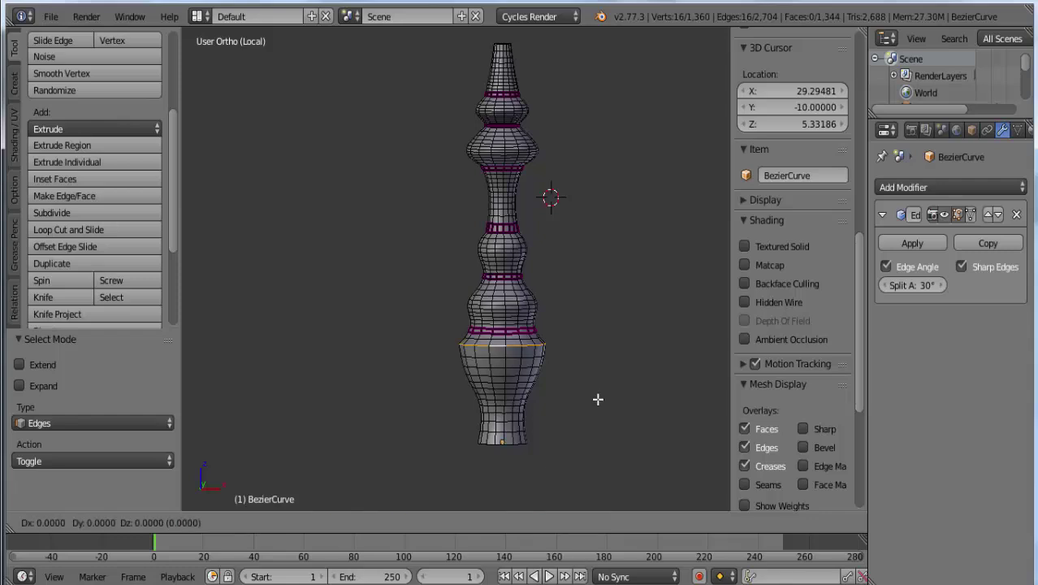
key(z)
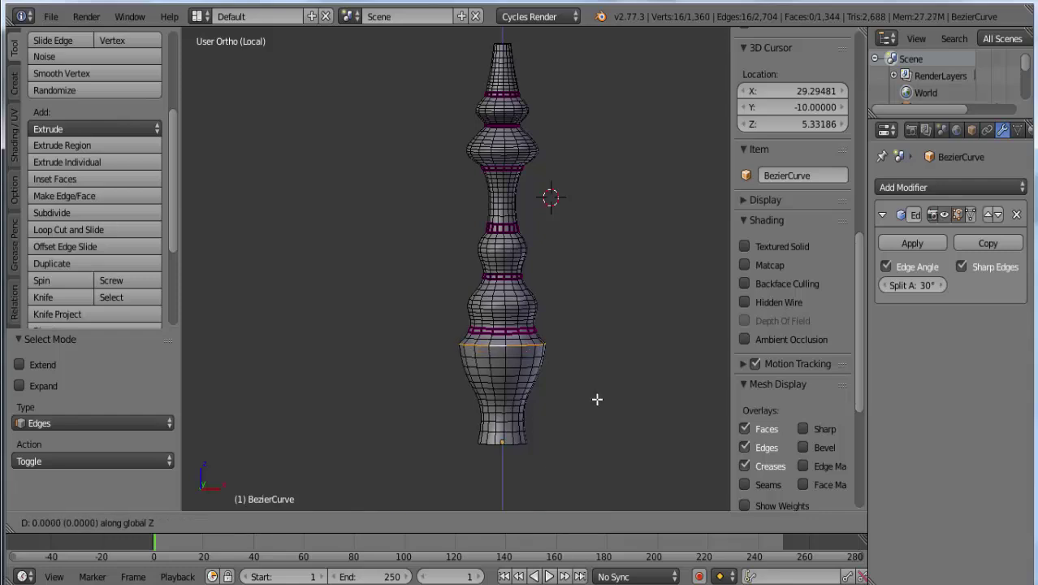
click(597, 398)
key(s)
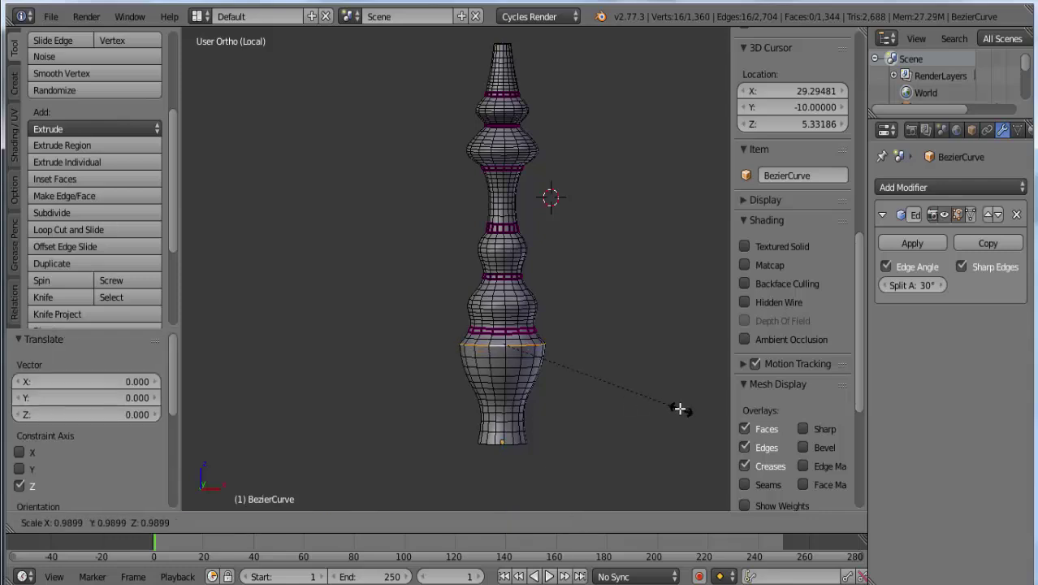
key(Escape)
key(Tab)
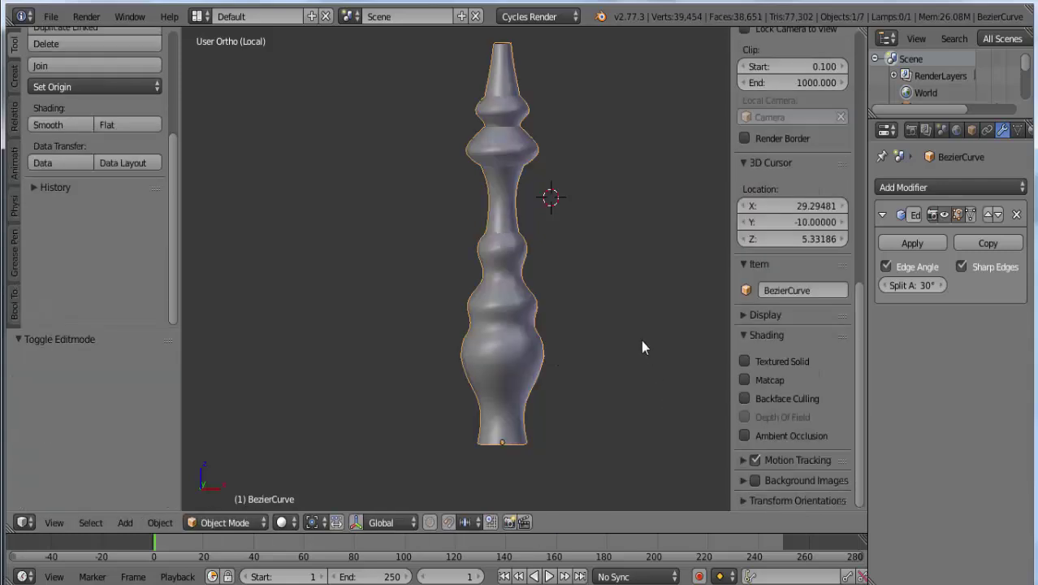
key(Tab)
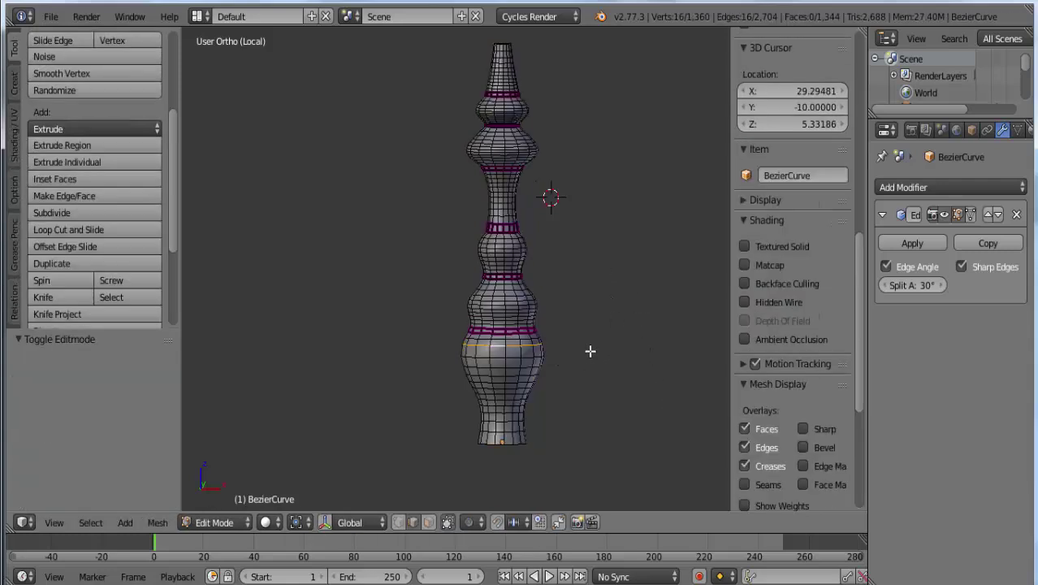
Scale the ring to 1.035, then to 0.973, and return to Object Mode
key(s)
click(593, 351)
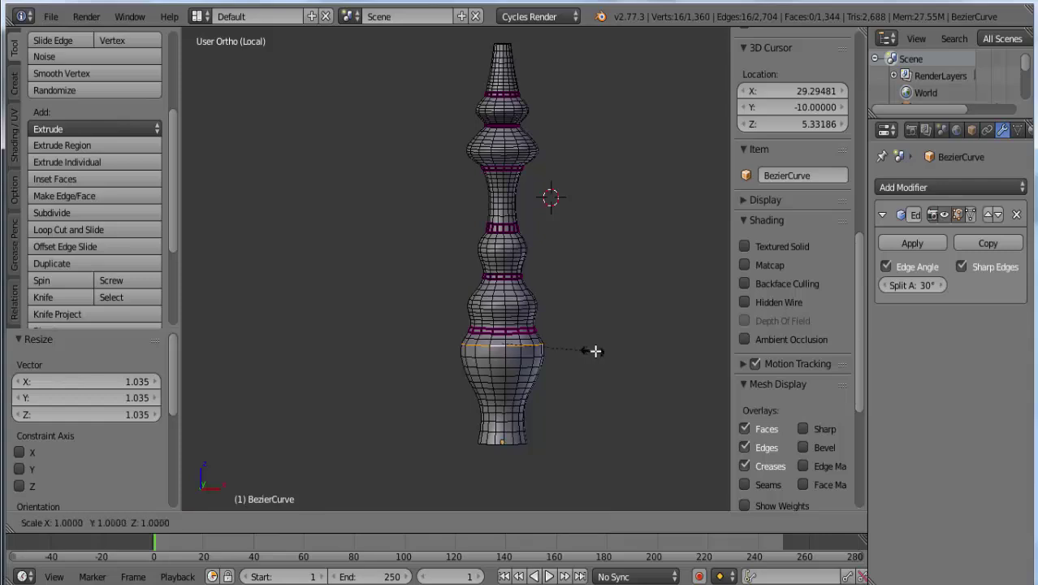
key(Tab)
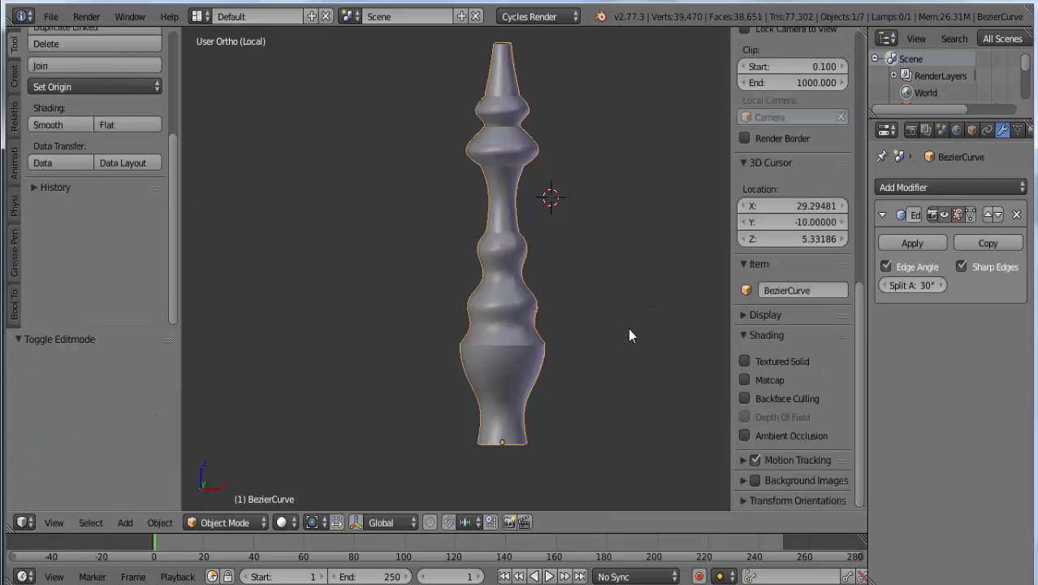
key(Tab)
key(s)
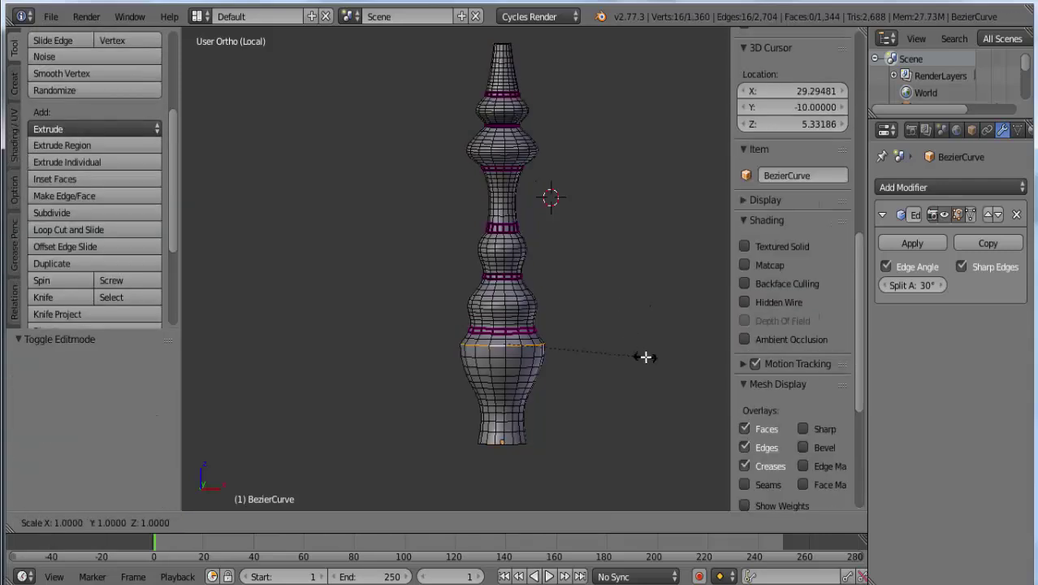
click(641, 354)
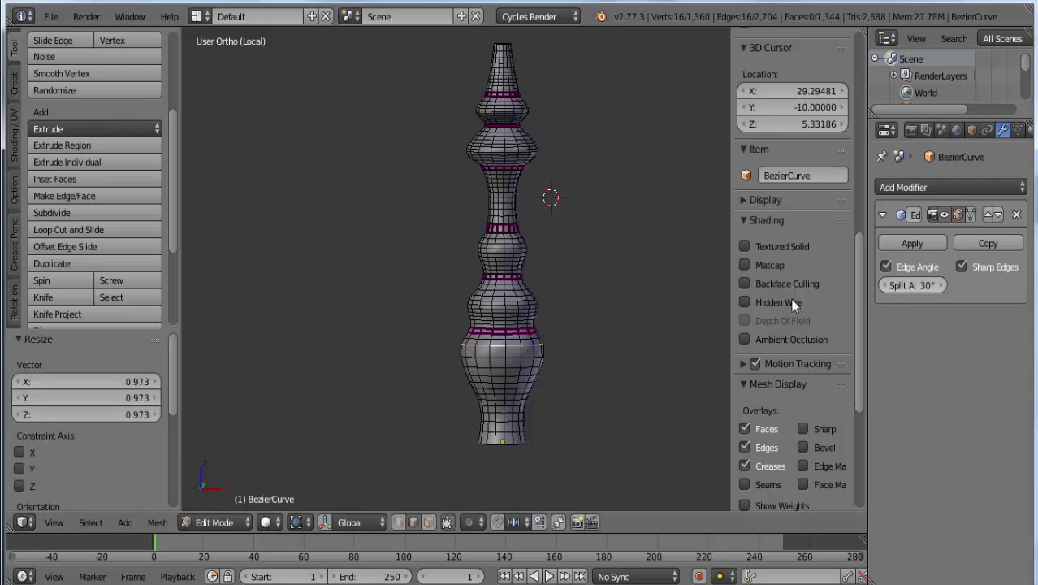
key(Tab)
scroll(576, 239, down, 1)
scroll(564, 237, down, 1)
Orbit and zoom the view, ending in a straight-on front view of the baluster
middle_drag(556, 241, 431, 262)
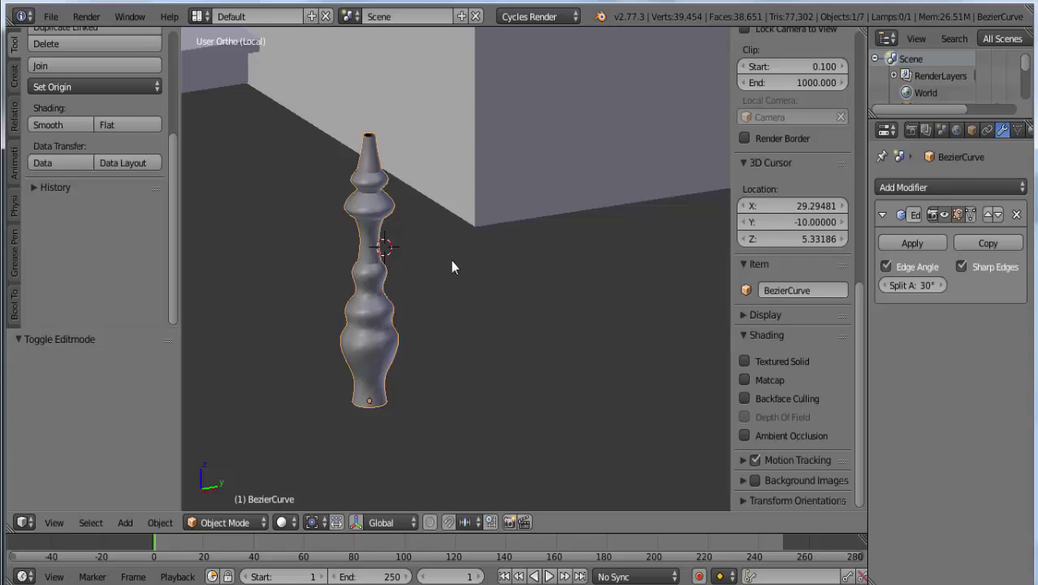
scroll(431, 266, up, 2)
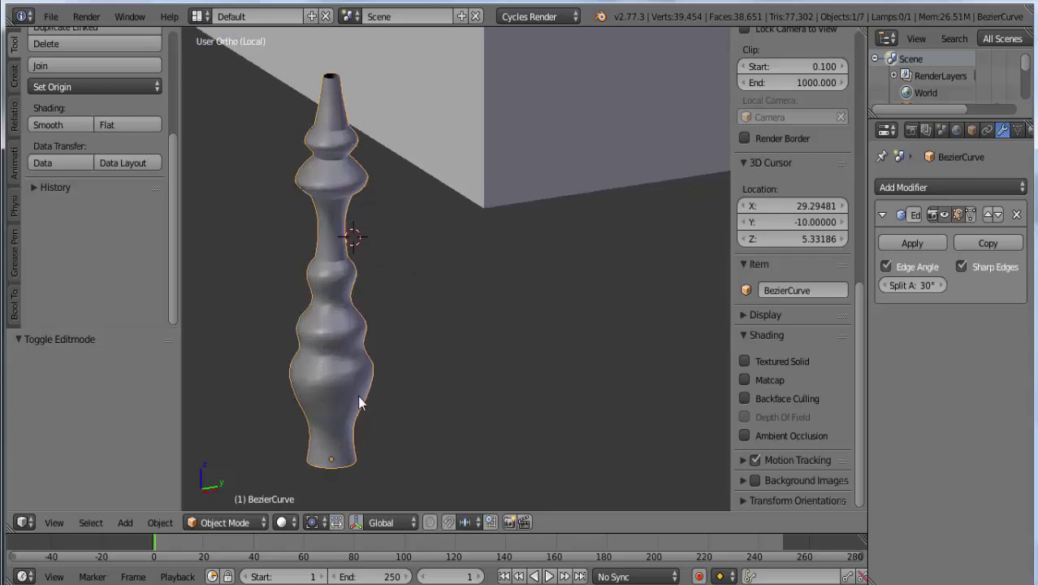
mouse_move(357, 394)
middle_down()
mouse_move(378, 351)
mouse_move(380, 280)
mouse_move(380, 367)
mouse_move(606, 260)
middle_up()
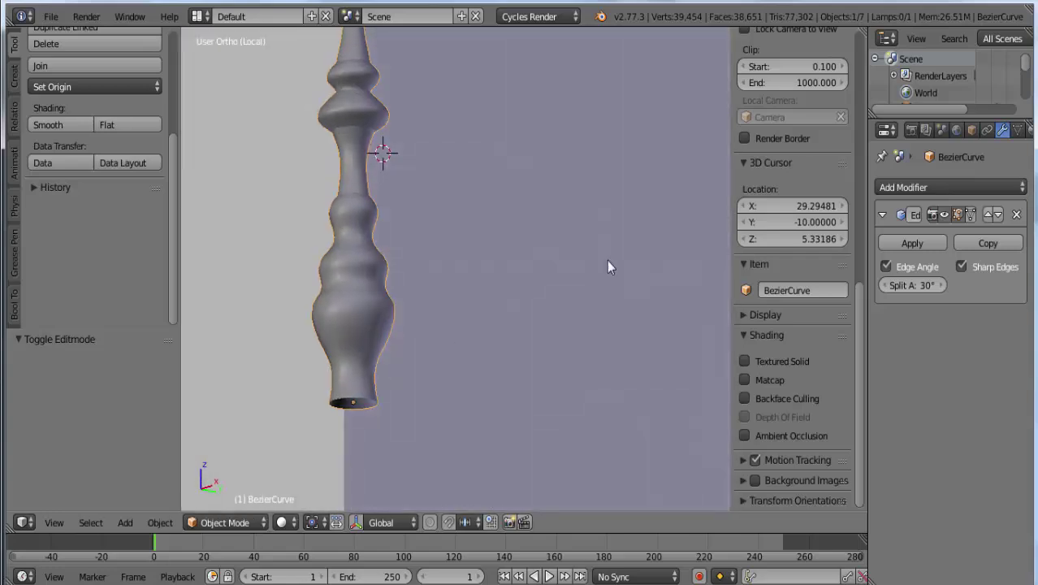
key(KP_1)
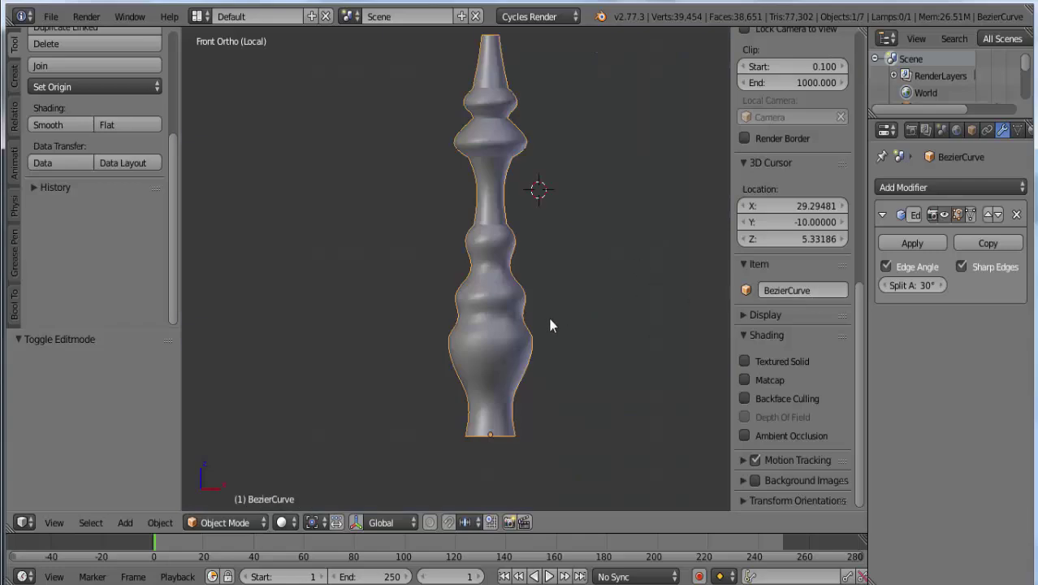
scroll(488, 322, down, 2)
scroll(526, 315, down, 1)
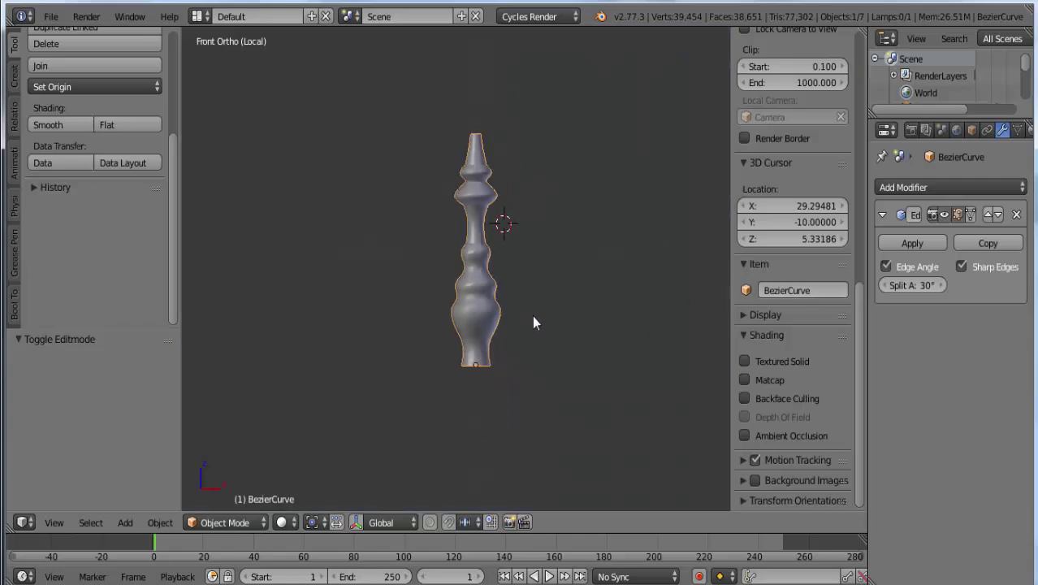
Pinch the face ring above the base bulge to 0.725 of its width
scroll(485, 308, up, 3)
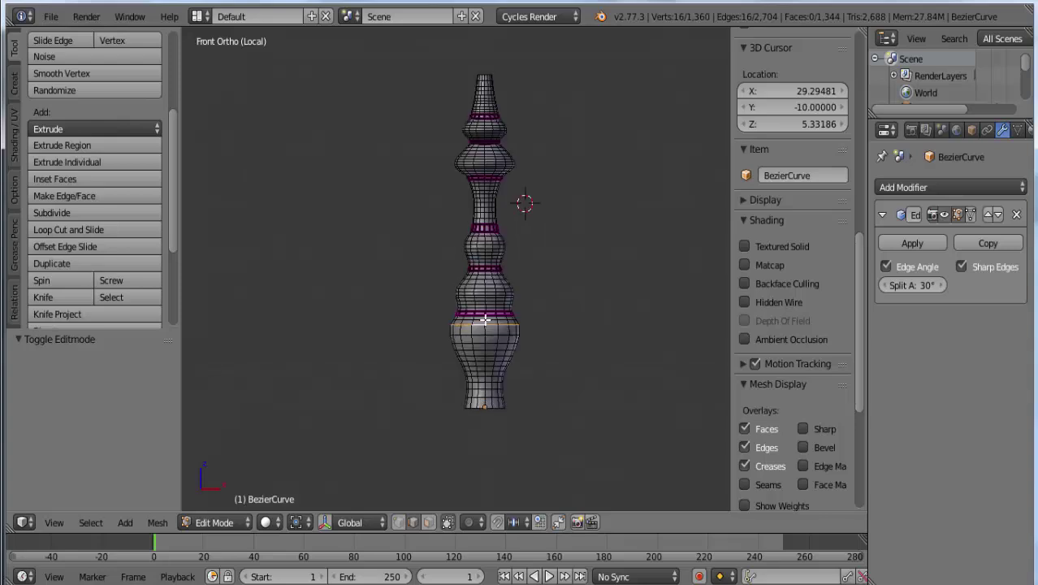
alt+right_click(490, 322)
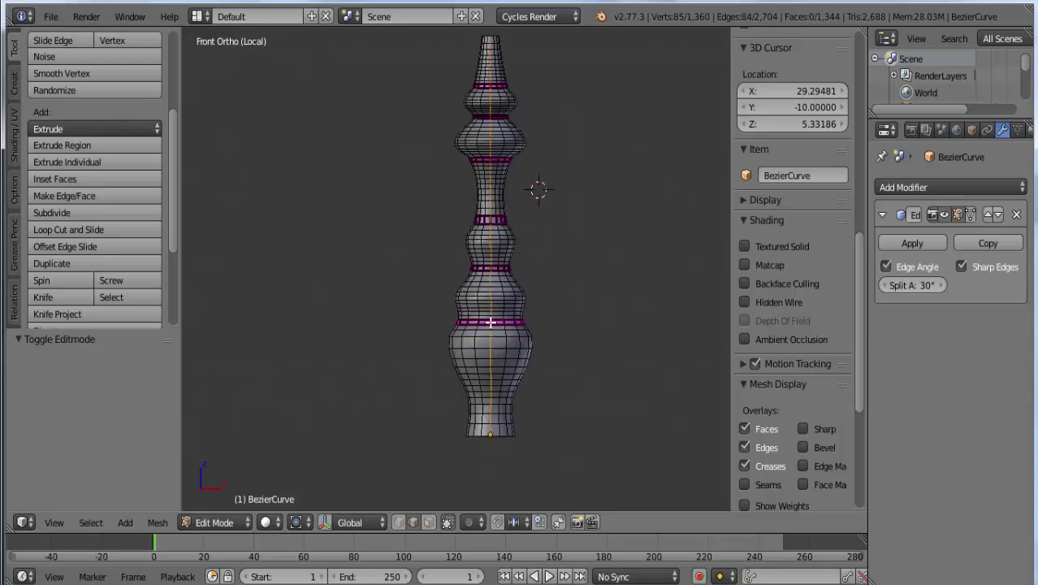
key(3)
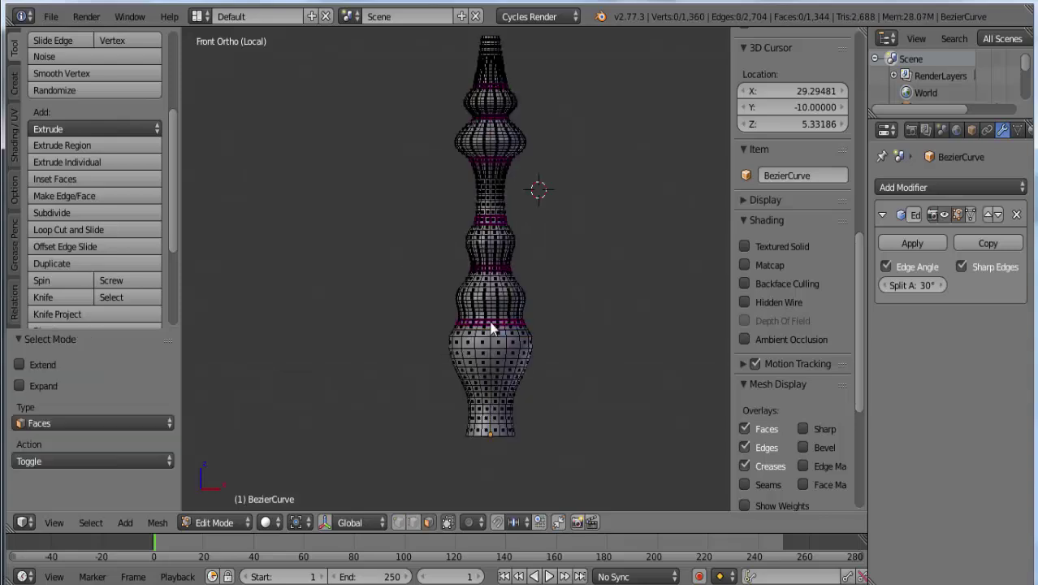
alt+right_click(491, 322)
key(s)
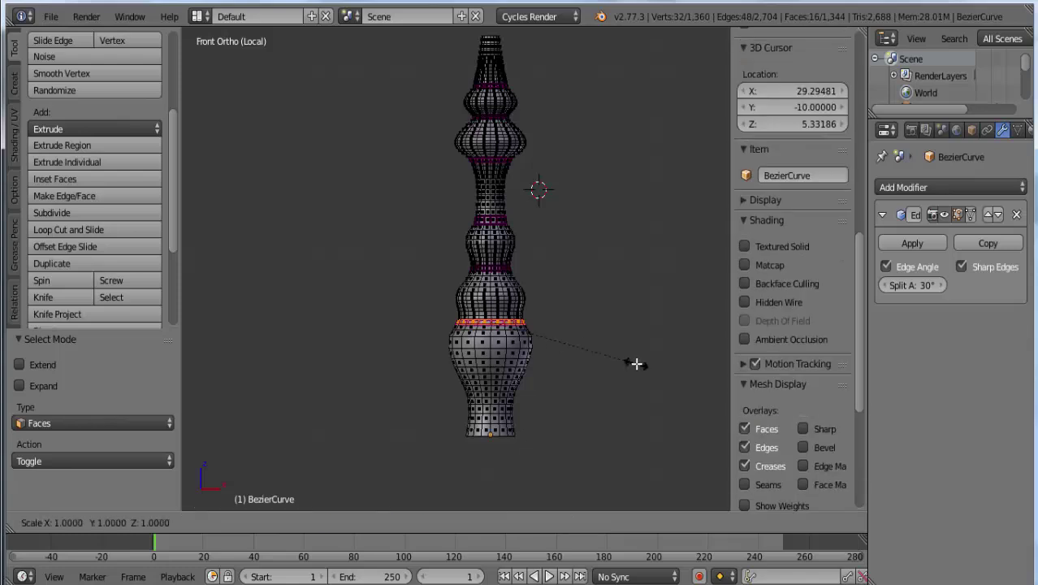
click(597, 345)
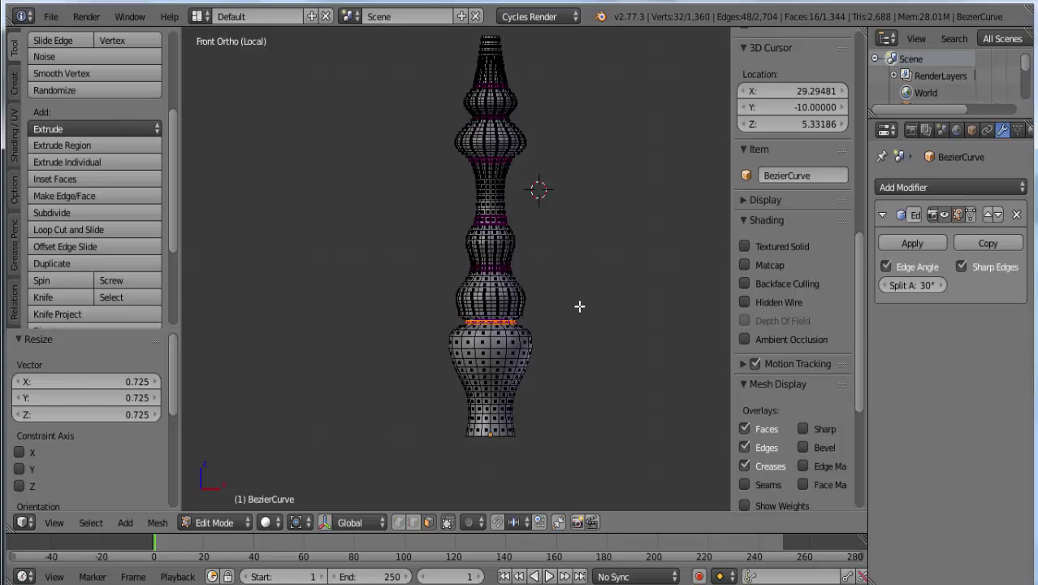
key(Tab)
Toggle the Edge Split modifier's viewport visibility to compare shading, leaving it enabled
scroll(574, 308, down, 1)
scroll(560, 325, down, 1)
scroll(559, 329, up, 1)
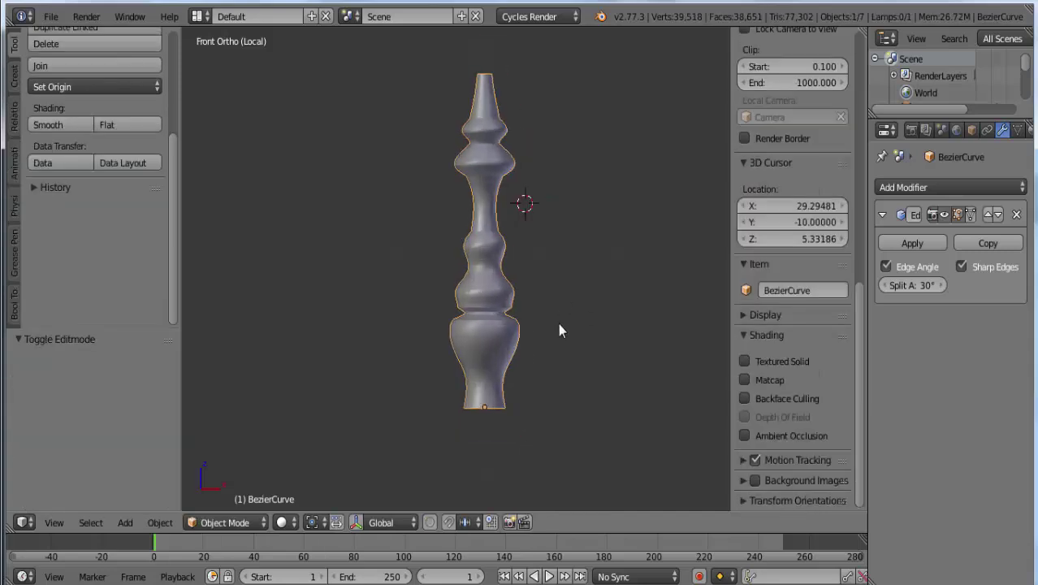
click(942, 214)
click(946, 214)
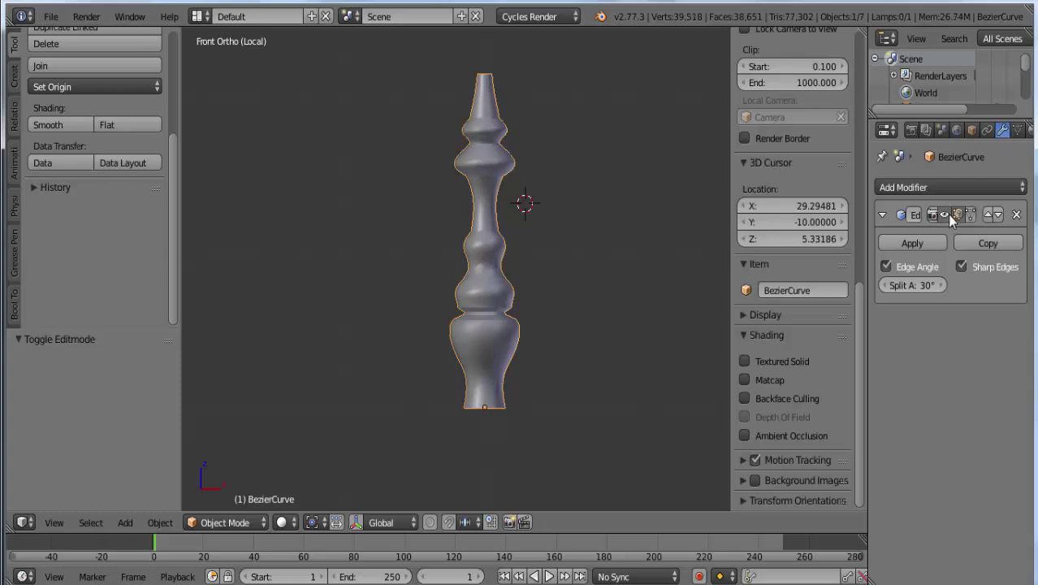
click(946, 214)
click(946, 214)
key(Tab)
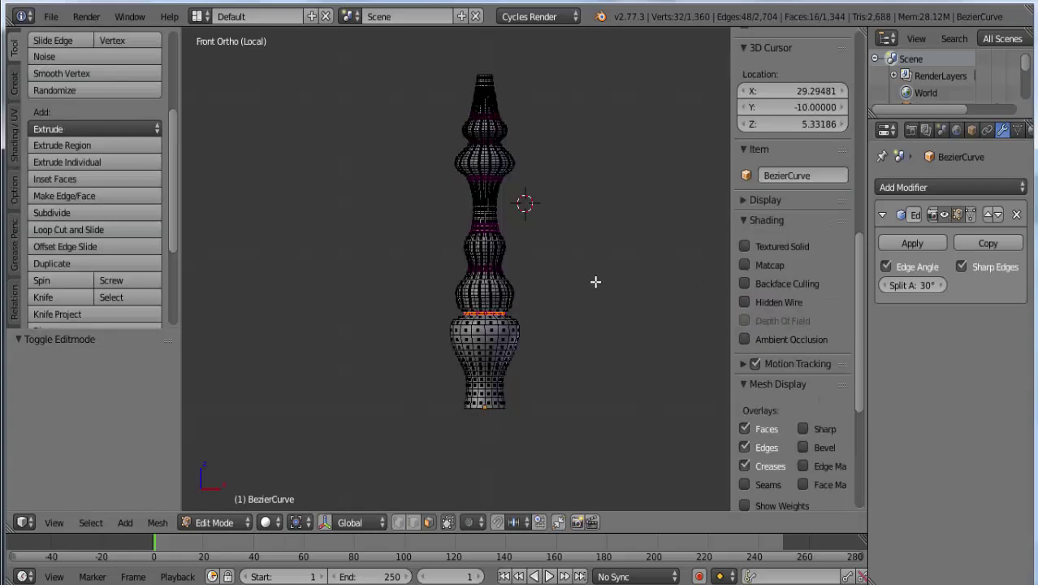
key(Tab)
scroll(611, 281, down, 3)
scroll(609, 282, up, 1)
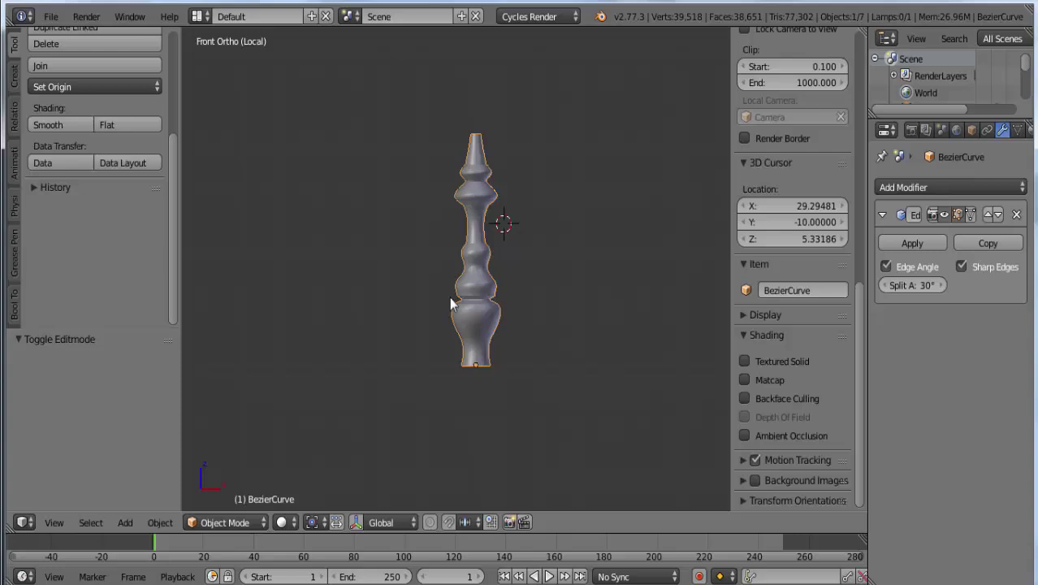
Move the baluster -9.199 units along X to the building's front wall edge
scroll(452, 303, down, 4)
scroll(463, 308, down, 2)
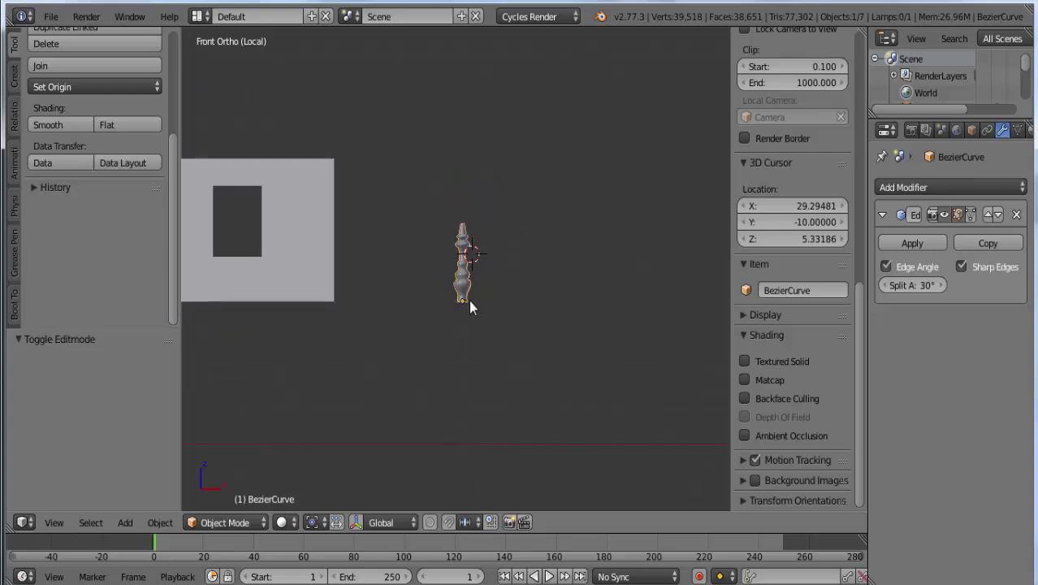
mouse_move(400, 295)
shift+middle_down()
mouse_move(637, 341)
mouse_move(389, 333)
mouse_move(672, 346)
mouse_move(258, 343)
shift+middle_up()
scroll(588, 373, down, 2)
mouse_move(589, 374)
middle_down()
mouse_move(588, 387)
mouse_move(564, 401)
middle_up()
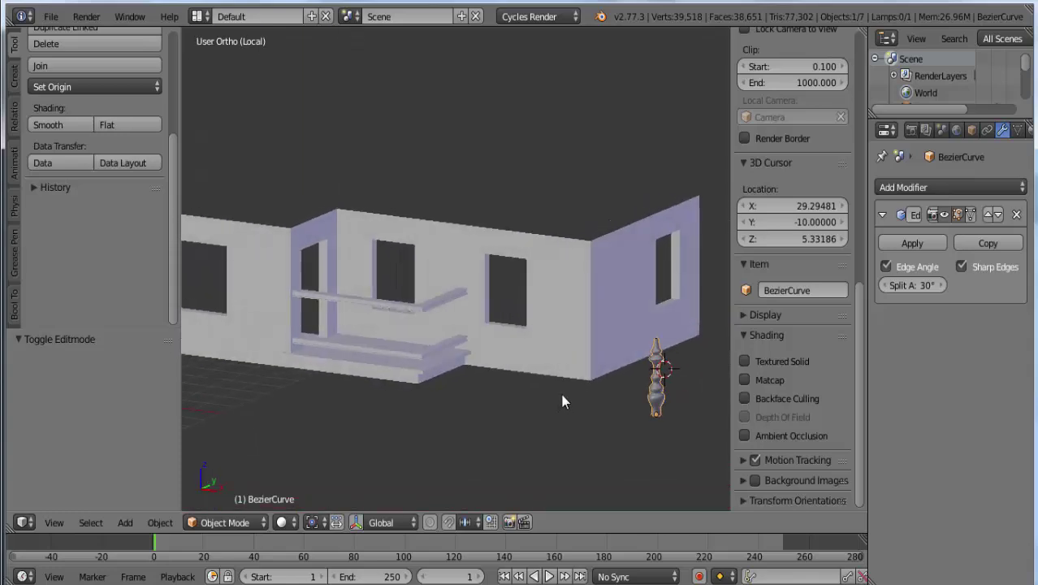
key(g)
key(x)
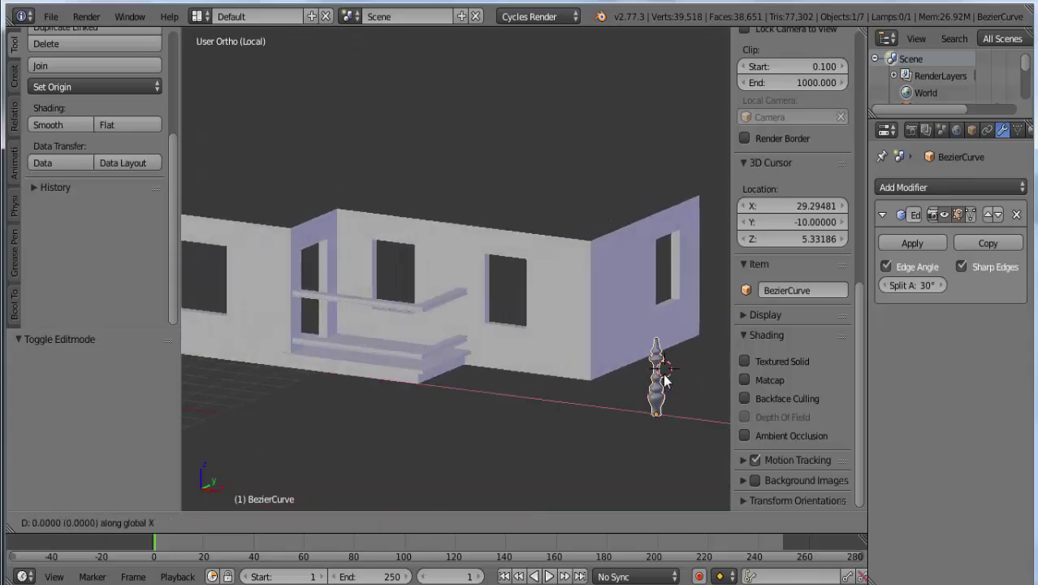
click(408, 319)
In wireframe top view, place the baluster at the balcony's front corner
key(KP_7)
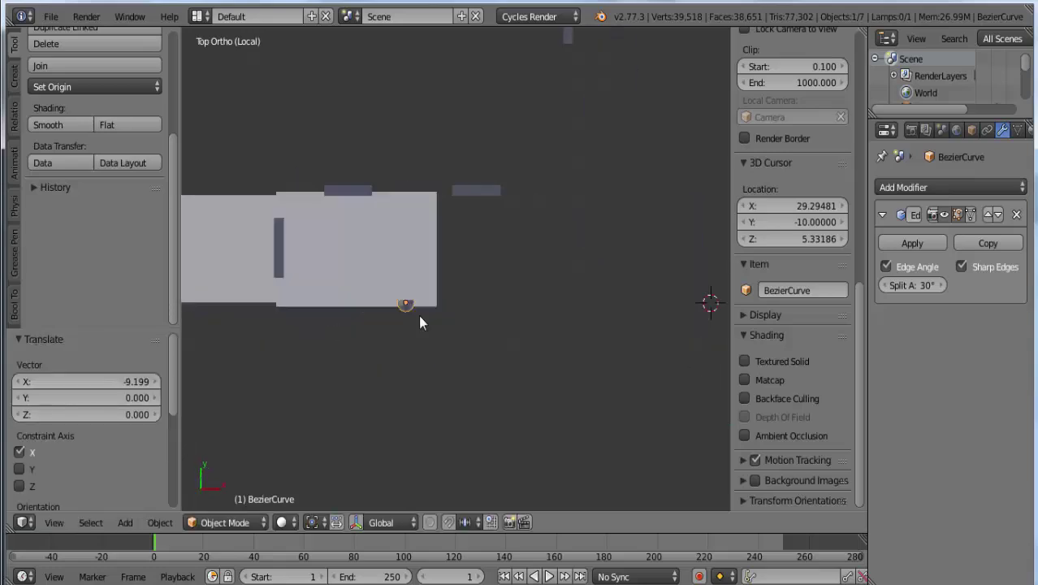
key(z)
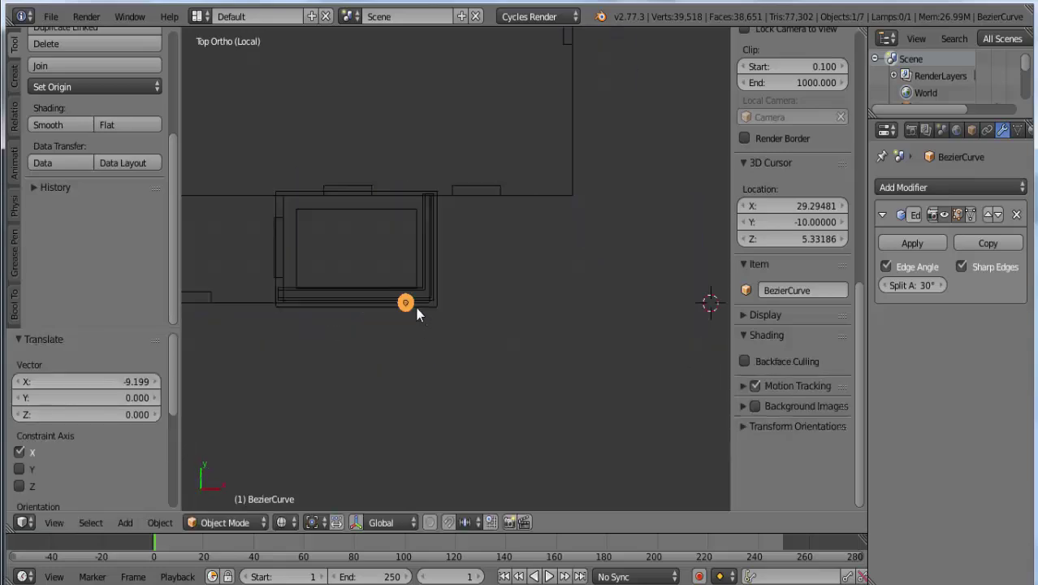
key(g)
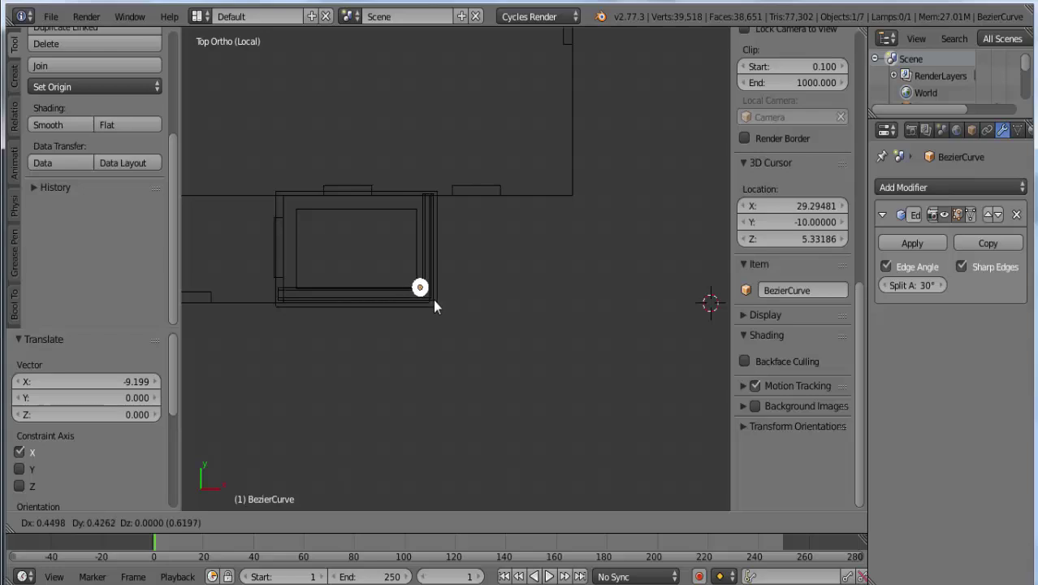
click(435, 302)
middle_drag(428, 328, 462, 416)
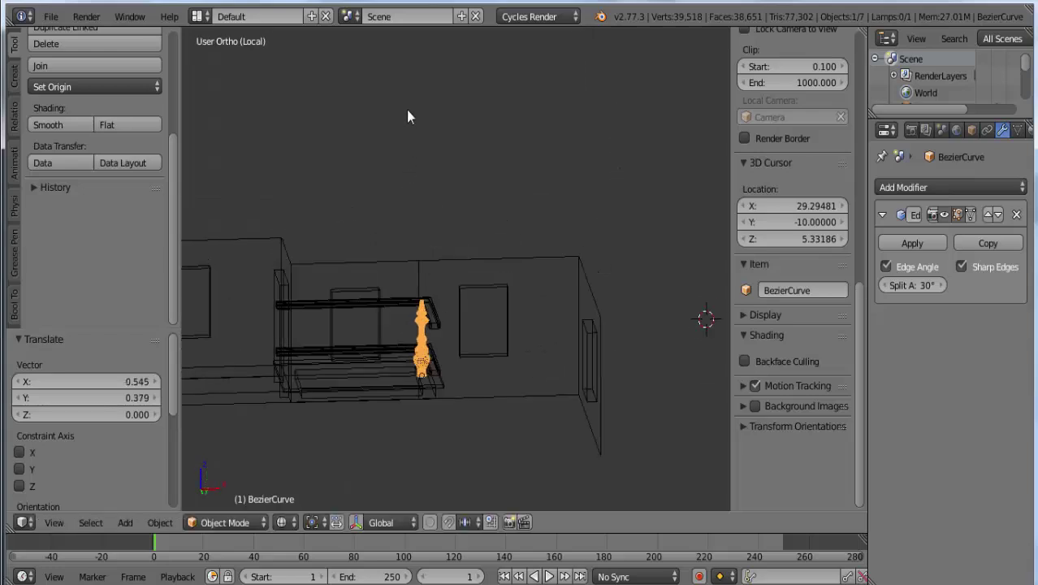
scroll(462, 417, up, 5)
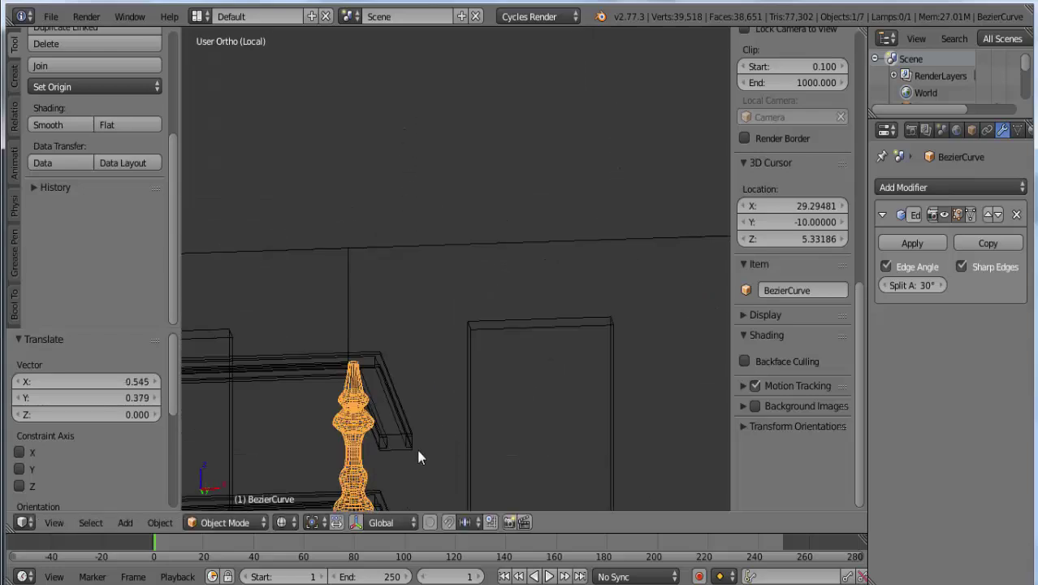
In front view, scale the baluster to 0.769 and raise it to fit between the rails
key(KP_1)
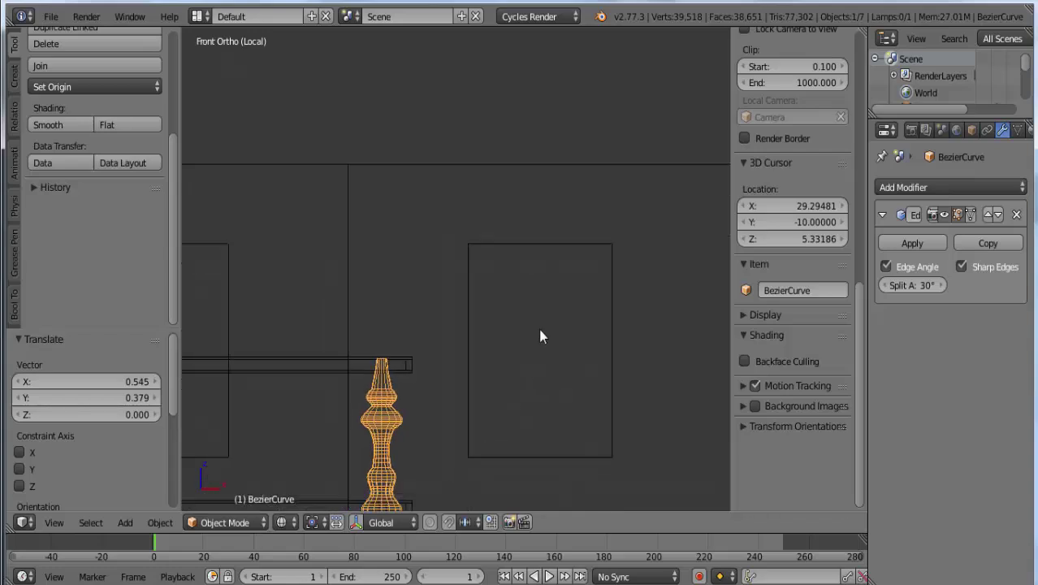
shift+middle_drag(539, 336, 540, 248)
key(g)
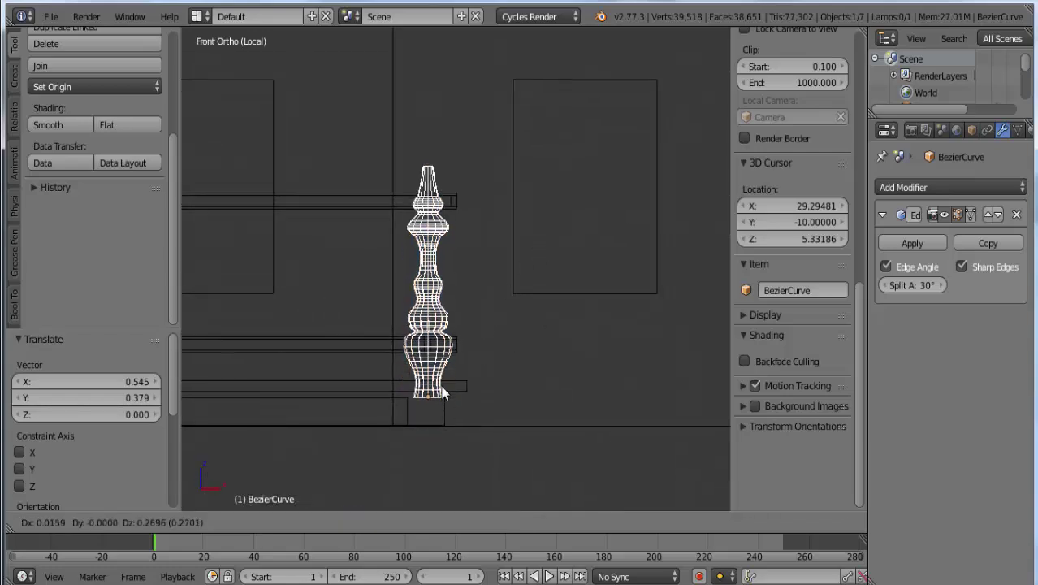
click(471, 398)
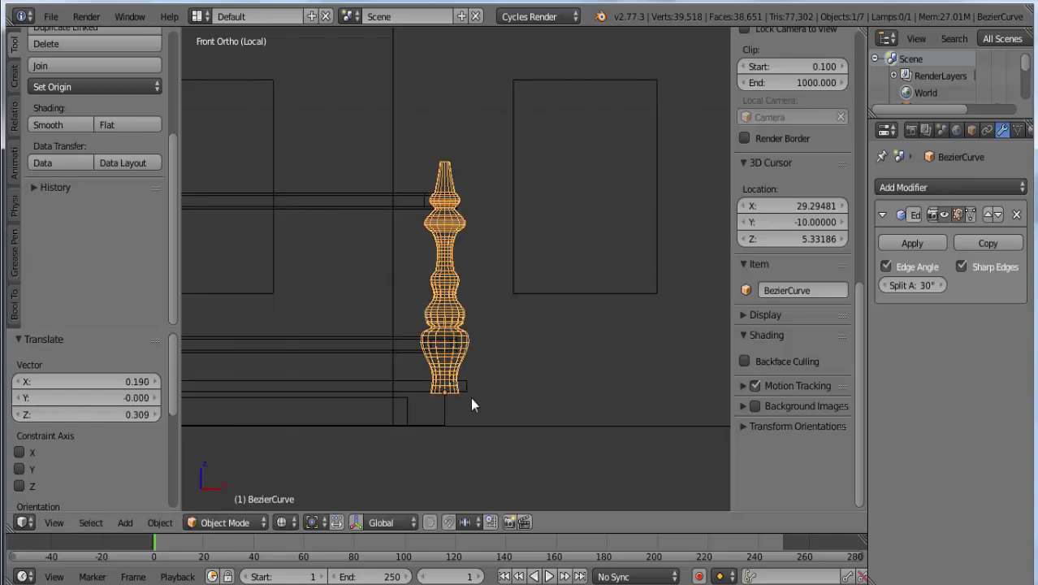
key(s)
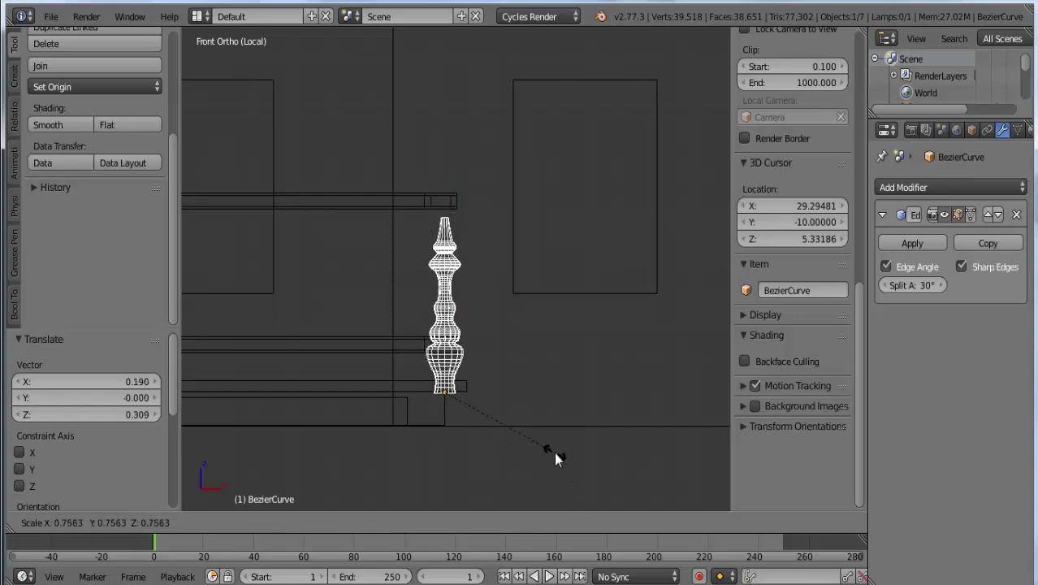
click(554, 451)
key(g)
click(536, 454)
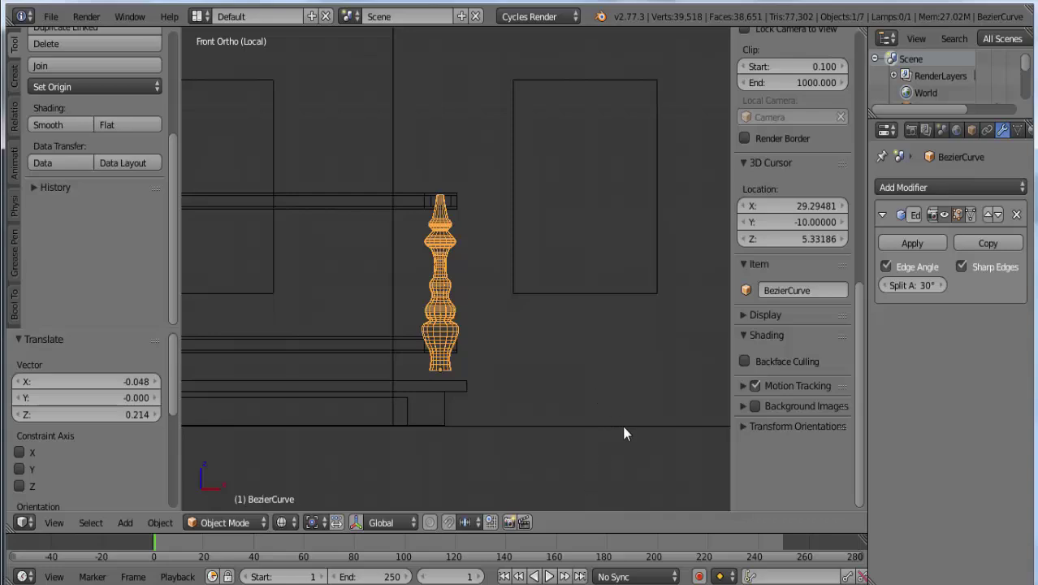
key(s)
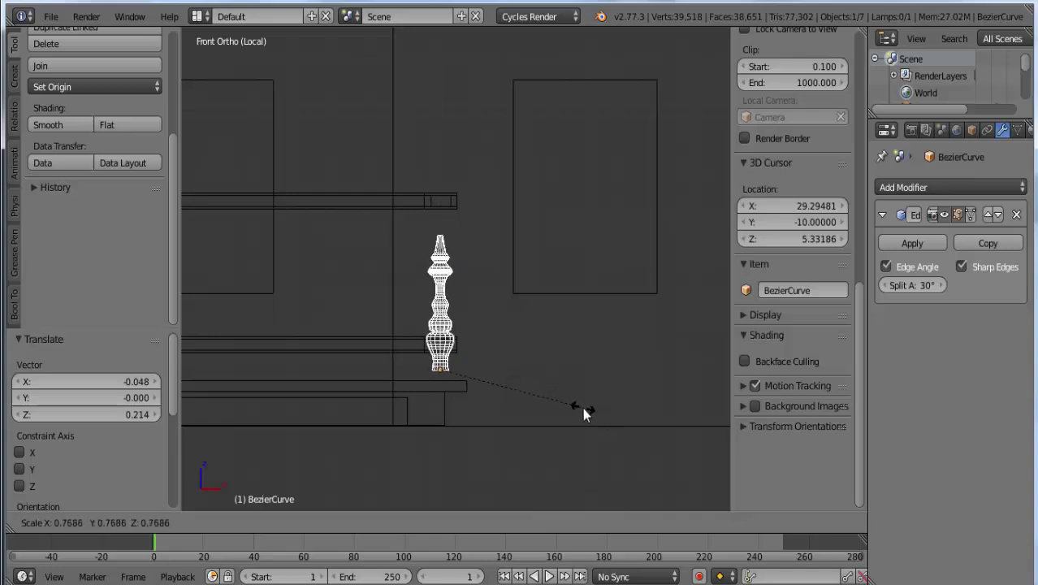
click(583, 407)
key(g)
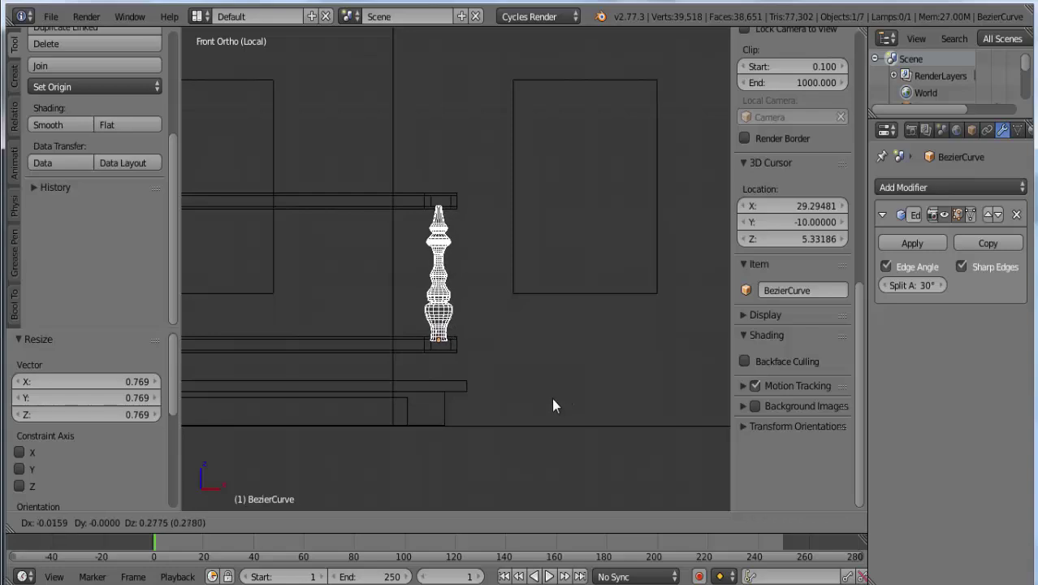
click(554, 397)
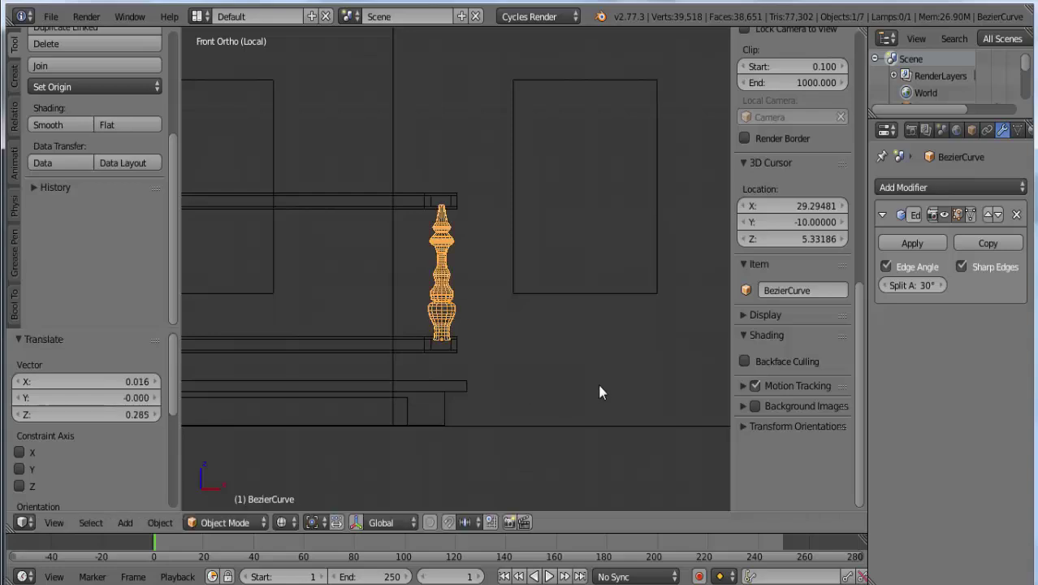
key(KP_7)
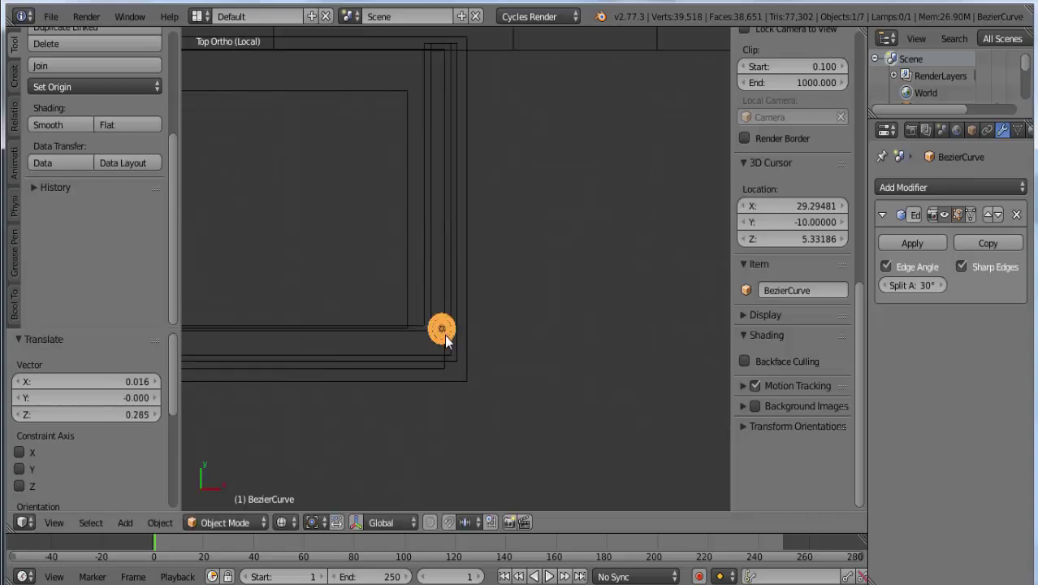
Centre the baluster on the balcony corner in plan and return to solid shading
key(g)
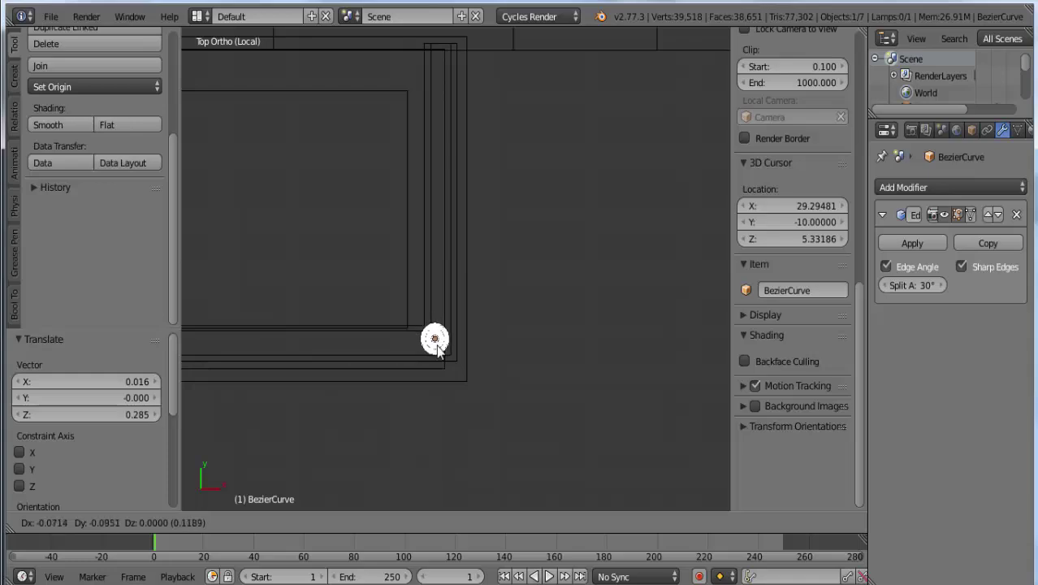
click(437, 347)
mouse_move(451, 418)
middle_down()
mouse_move(472, 223)
mouse_move(570, 199)
mouse_move(547, 242)
middle_up()
key(Tab)
mouse_move(551, 294)
middle_down()
mouse_move(461, 282)
mouse_move(447, 300)
mouse_move(467, 312)
mouse_move(394, 332)
mouse_move(420, 290)
middle_up()
key(z)
key(Tab)
Scale the baluster's height by 0.99 so it sits between the rails
right_click(394, 331)
key(s)
key(z)
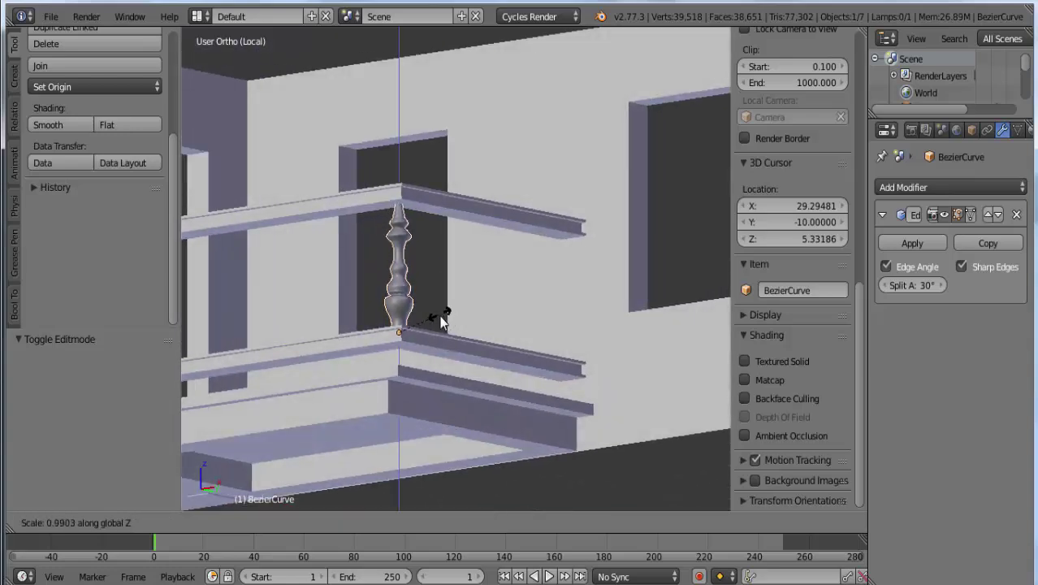
text(.99)
key(Return)
Switch to Right Ortho view and enter Edit Mode on the baluster mesh
mouse_move(438, 314)
middle_down()
mouse_move(436, 407)
mouse_move(406, 395)
mouse_move(416, 371)
mouse_move(494, 361)
mouse_move(337, 377)
middle_up()
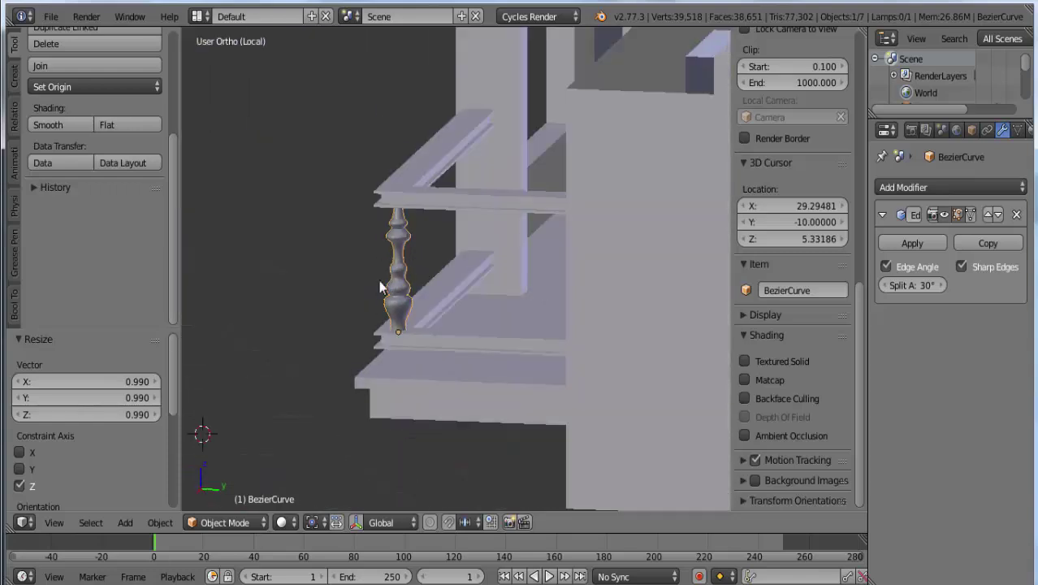
key(KP_1)
key(KP_3)
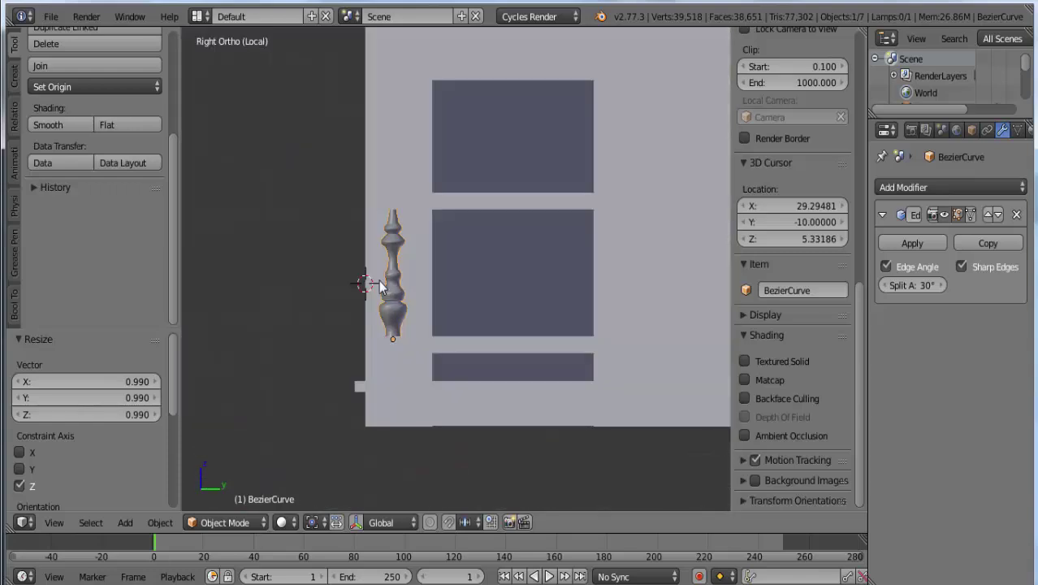
key(Tab)
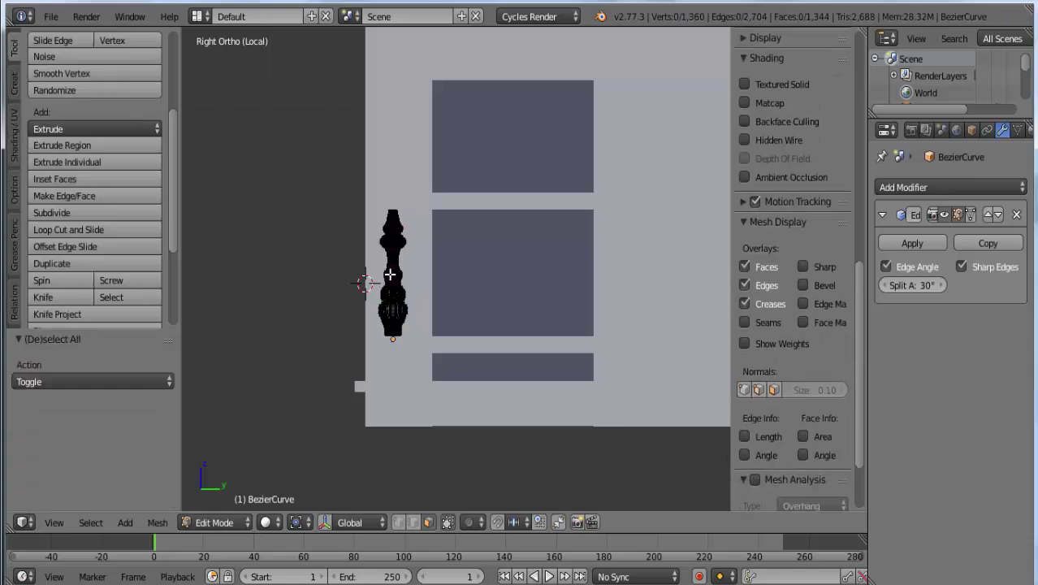
Duplicate the baluster three times, each copy 0.3 further along Y
key(a)
key(shift+d)
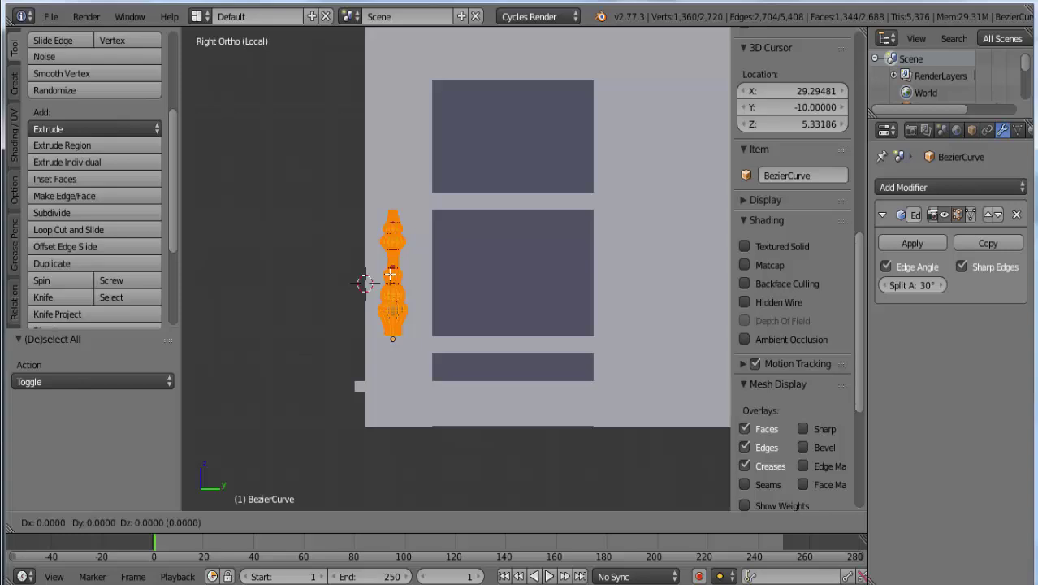
text(y)
text(.)
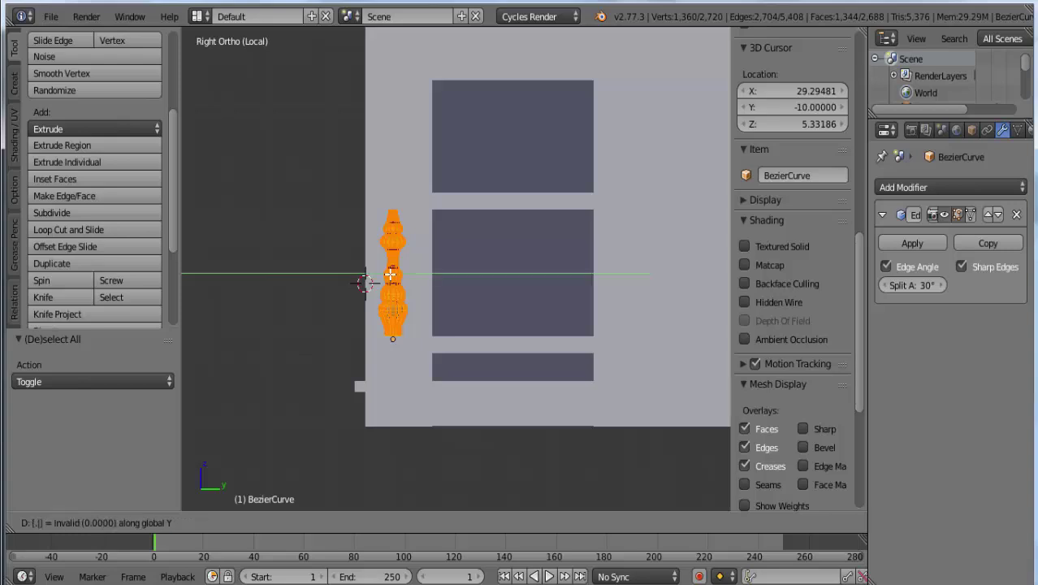
text(3)
key(Return)
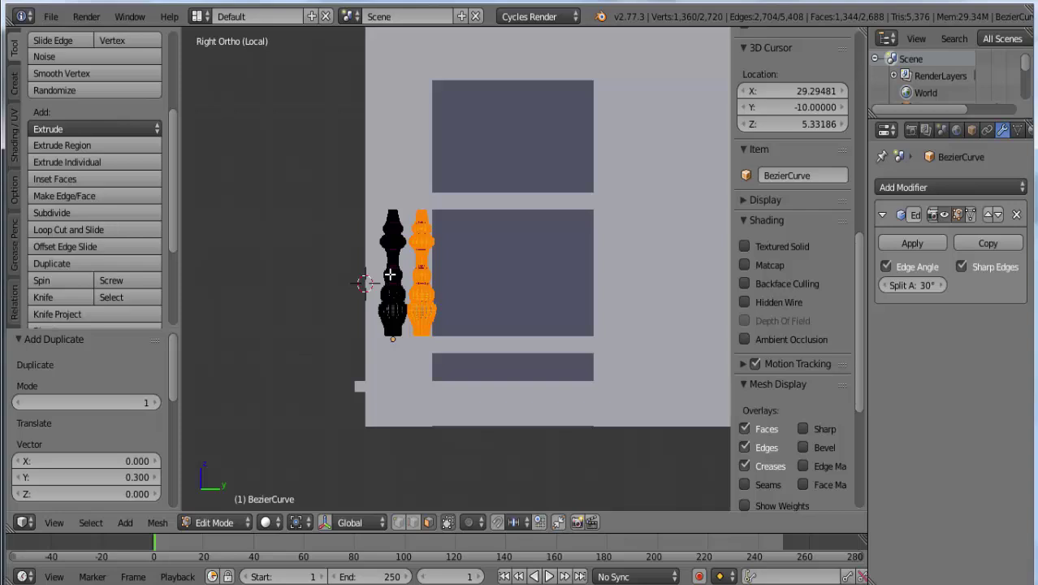
key(shift+d)
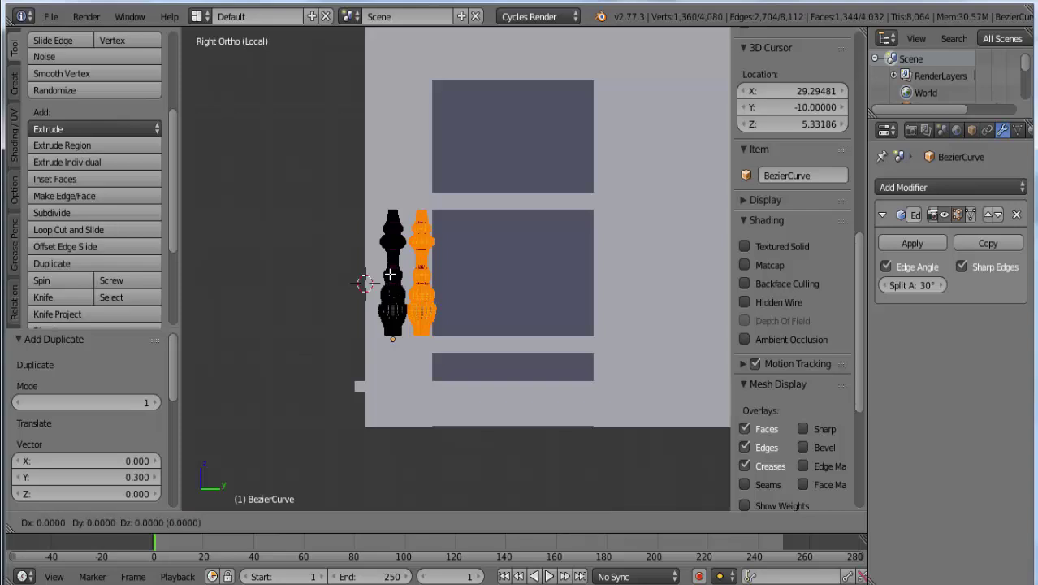
text(y.3)
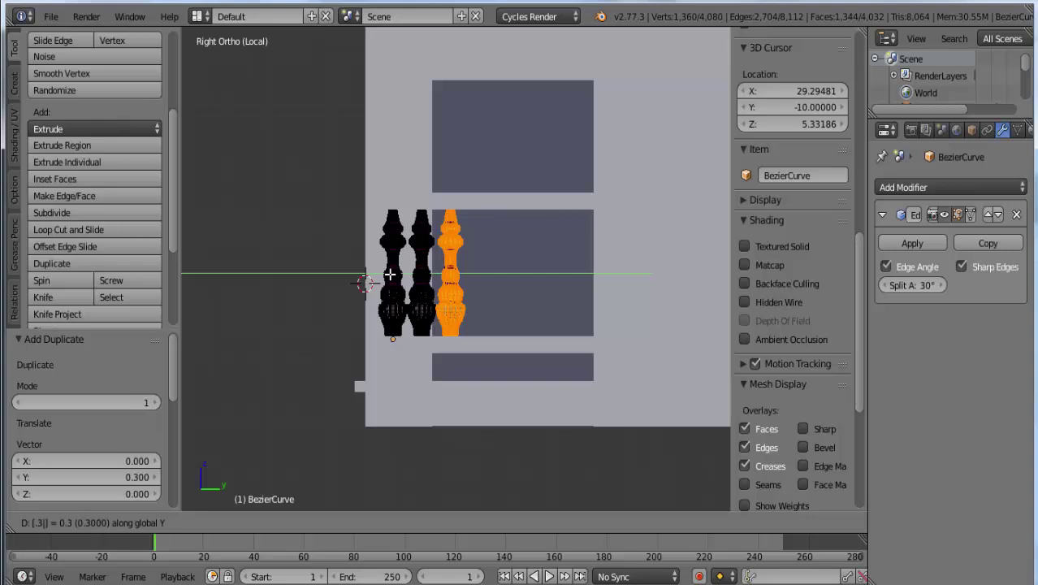
key(Return)
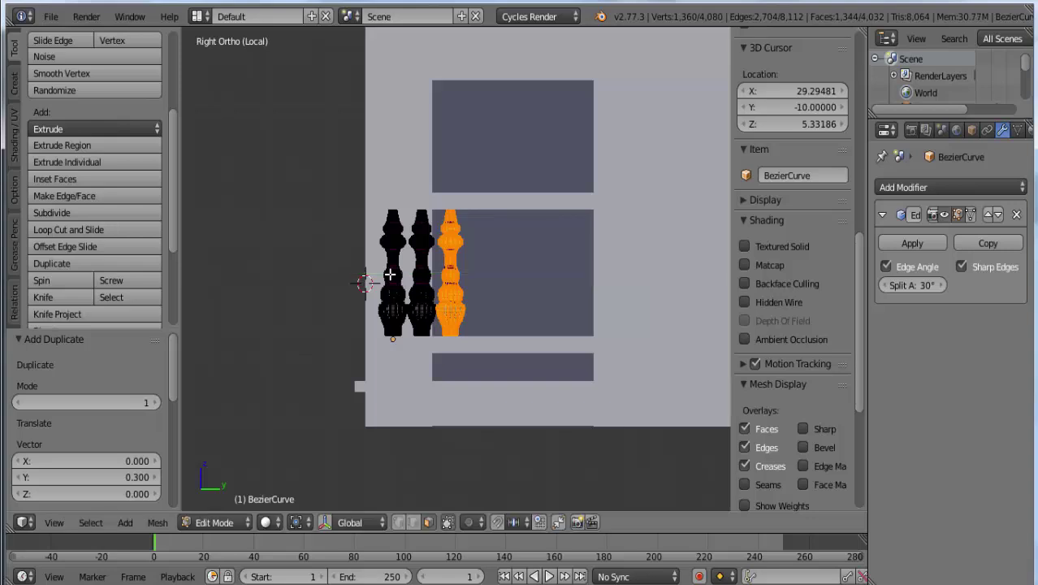
key(shift+d)
text(y.)
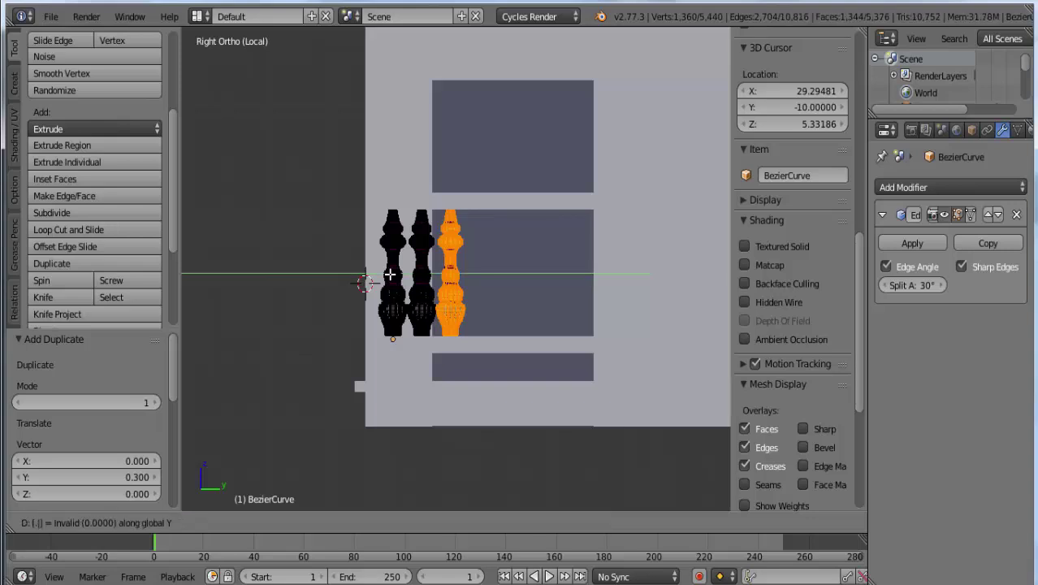
text(3)
key(Return)
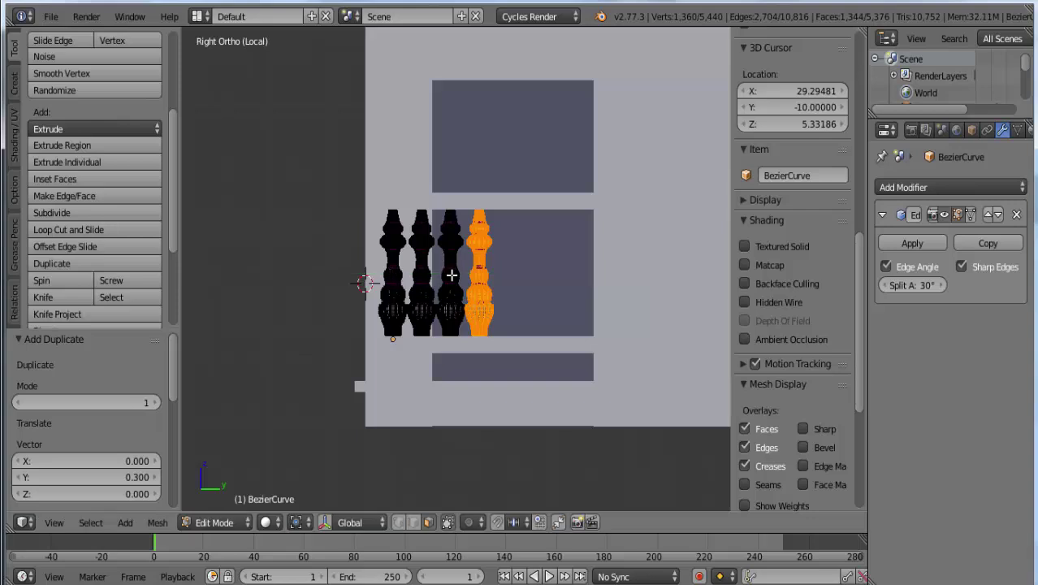
Select all four balusters and copy them 1.2 along Y, making eight
key(l)
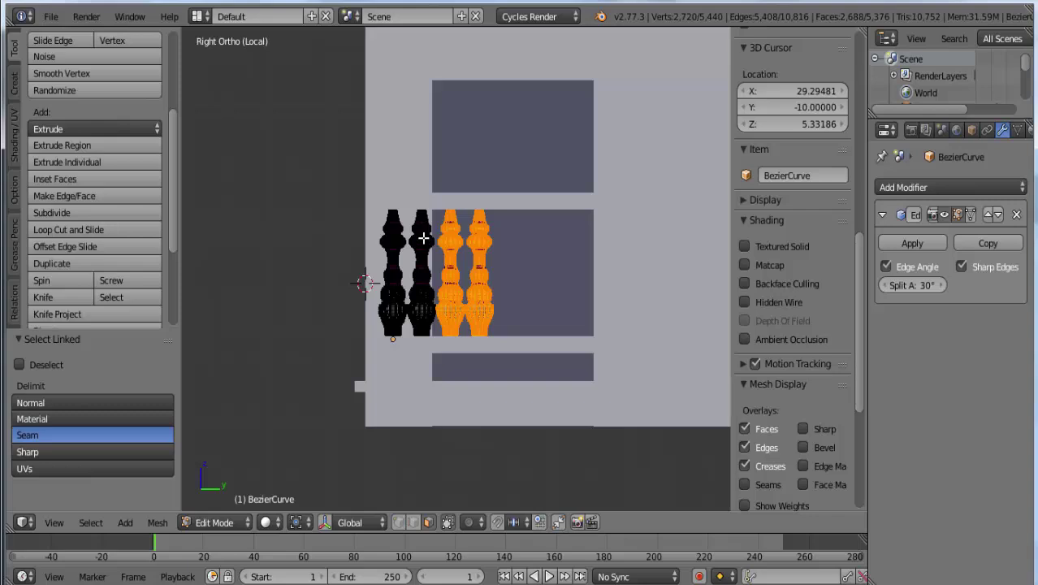
key(l)
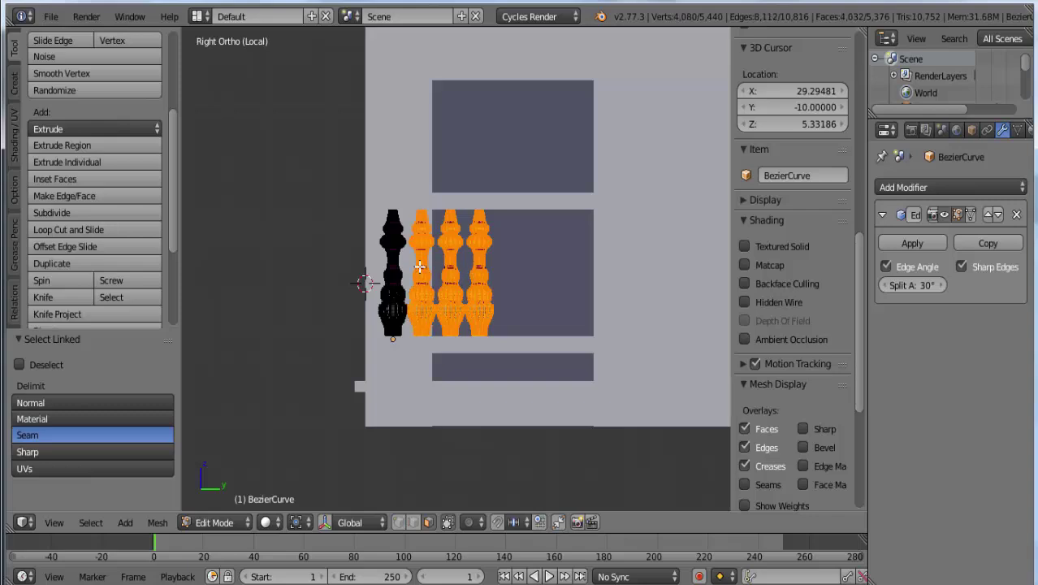
key(l)
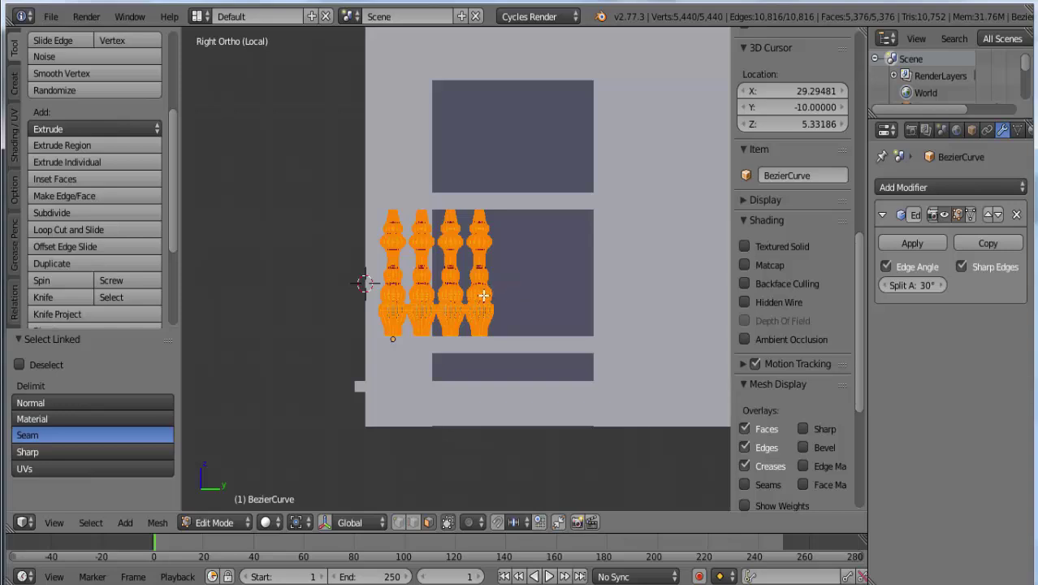
key(shift+d)
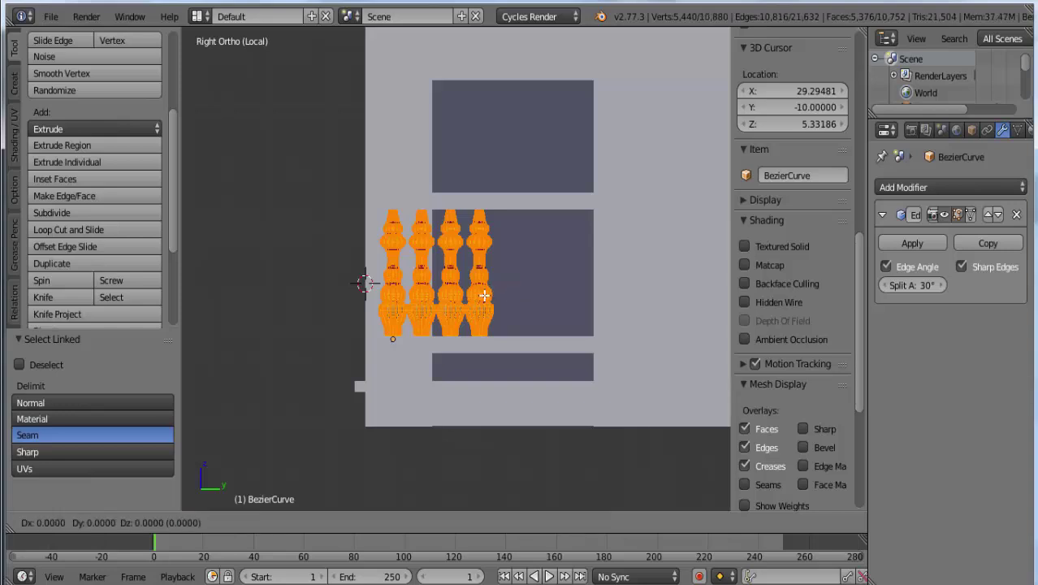
text(y1.2)
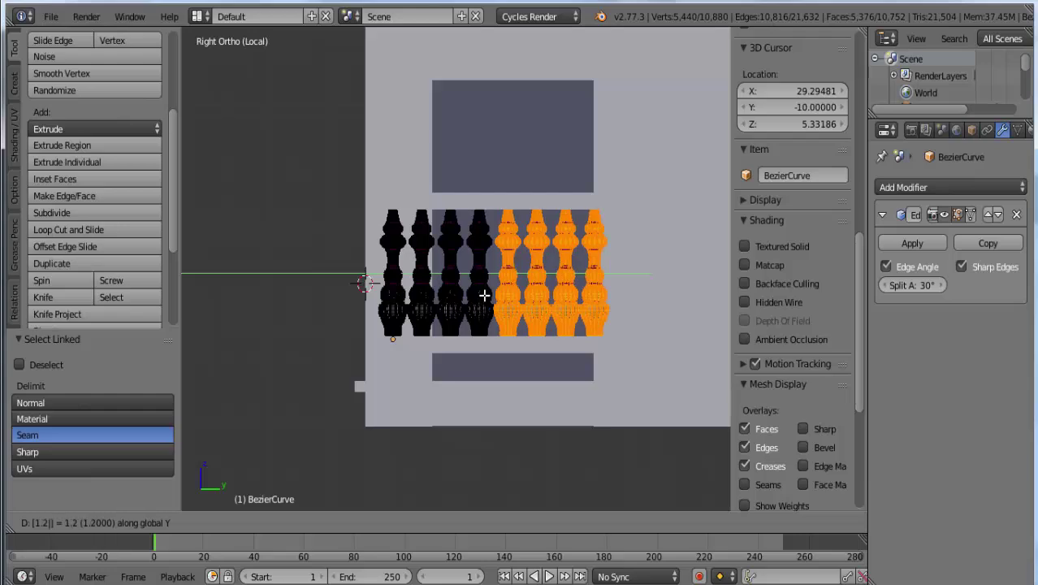
key(Return)
mouse_move(558, 284)
middle_down()
mouse_move(570, 328)
mouse_move(563, 302)
mouse_move(593, 283)
middle_up()
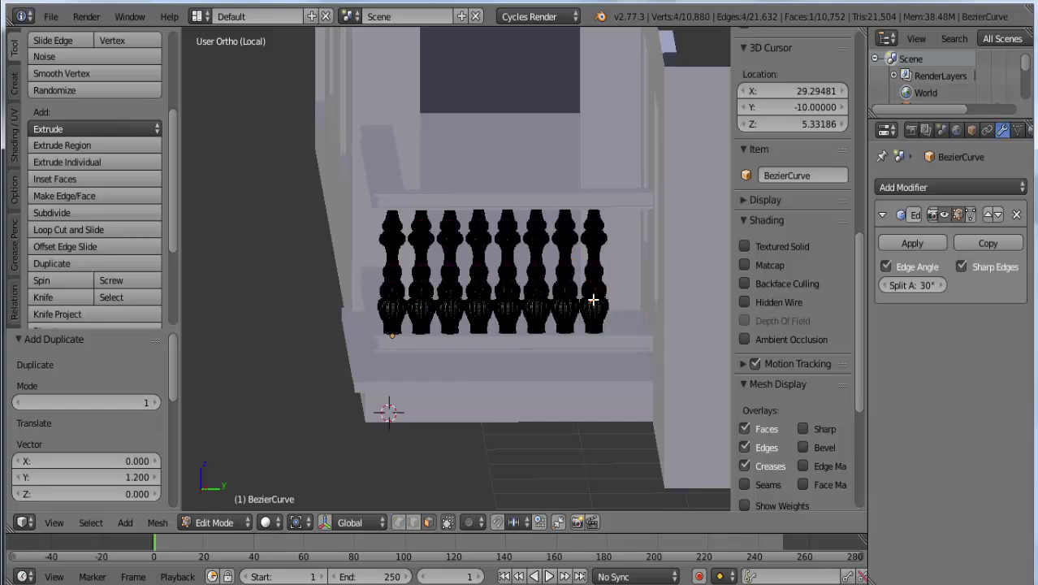
Add a ninth baluster 0.3 along Y beyond the rightmost one
right_click(593, 297)
key(l)
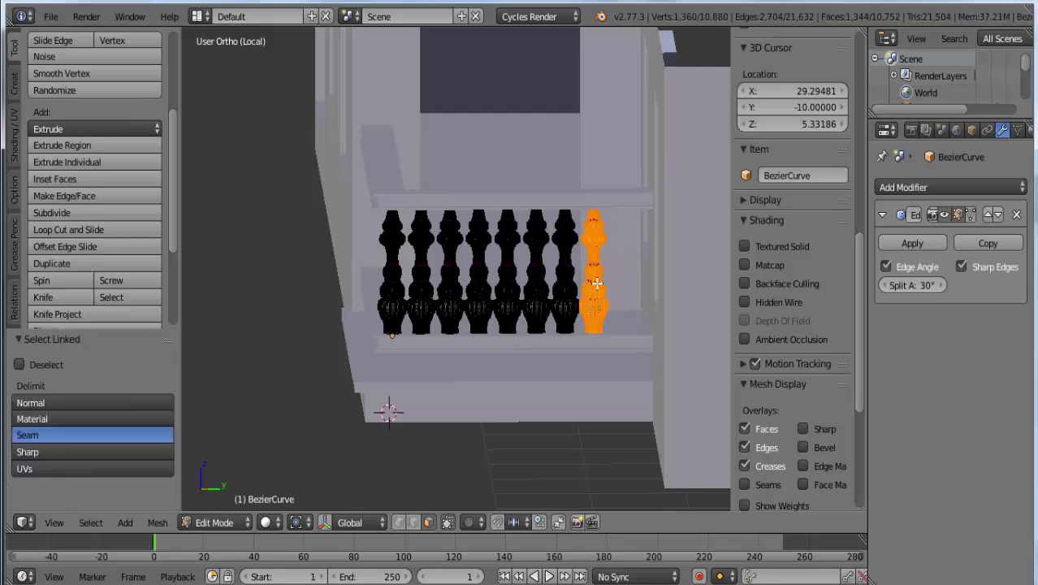
key(shift+d)
text(y.)
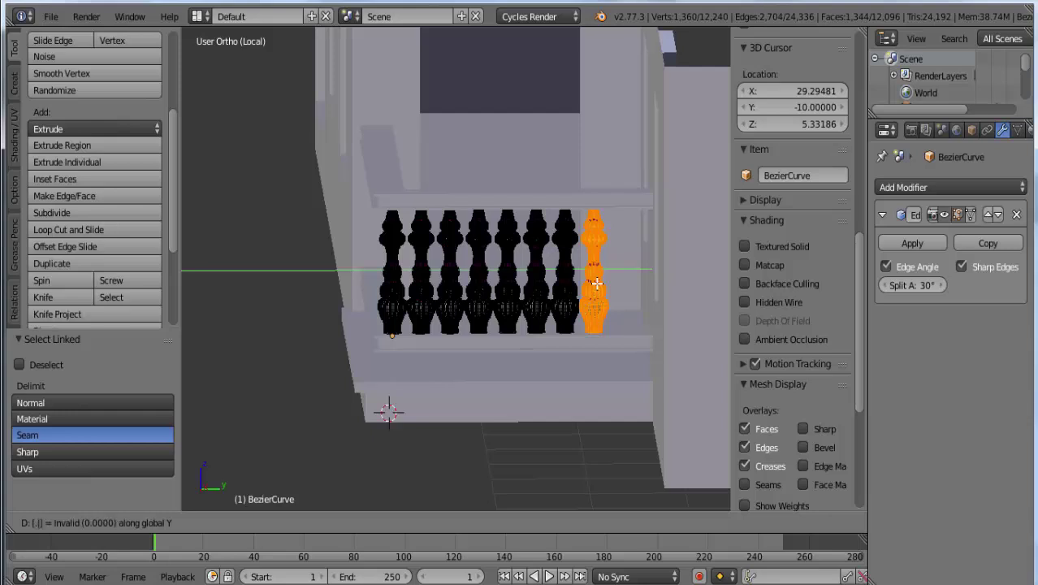
text(3)
key(Return)
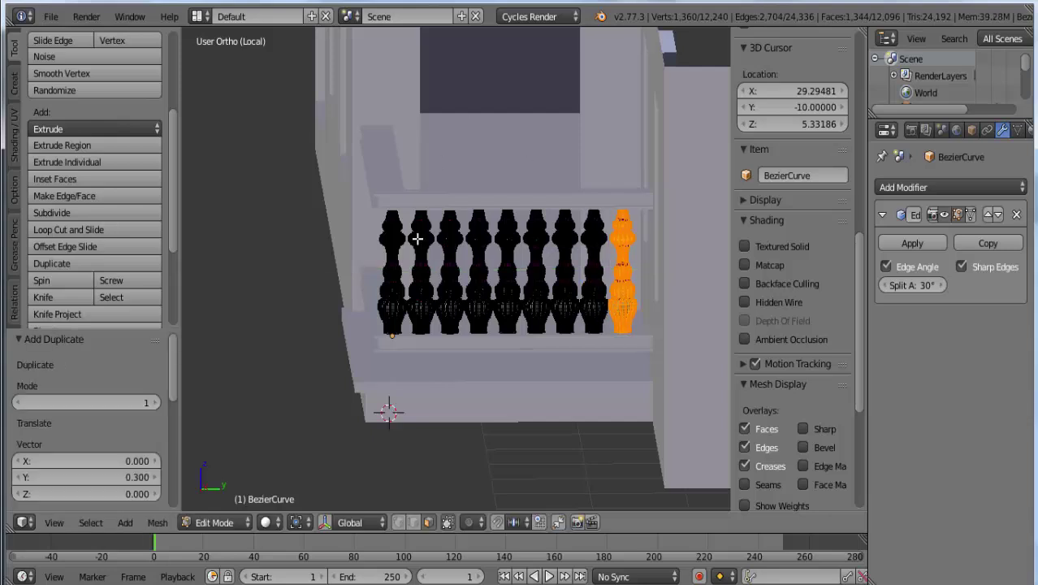
Select the row of balusters, set the 3D cursor on them, and view from above
key(l)
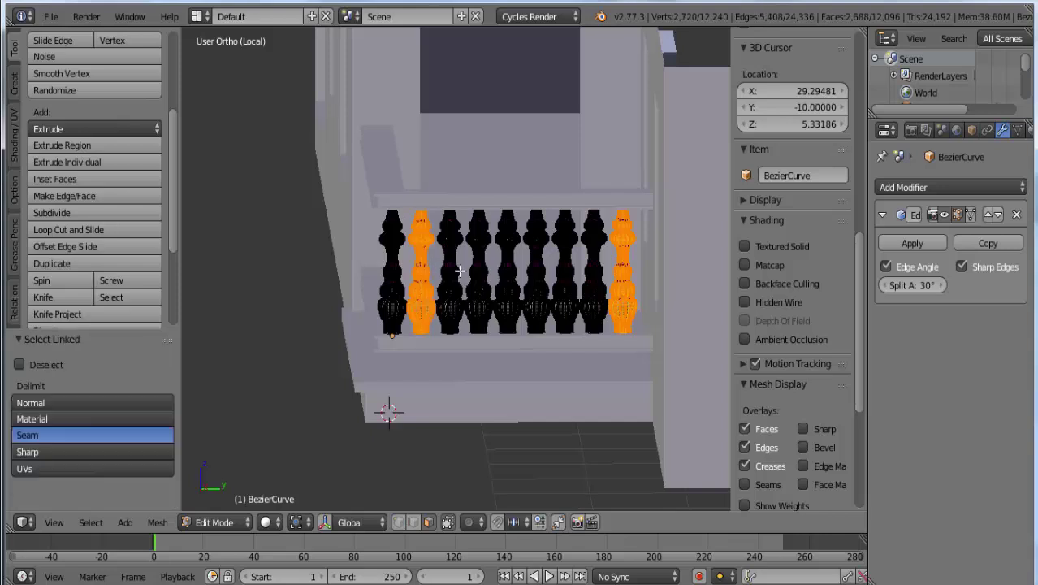
key(l)
key(l)
key(l)
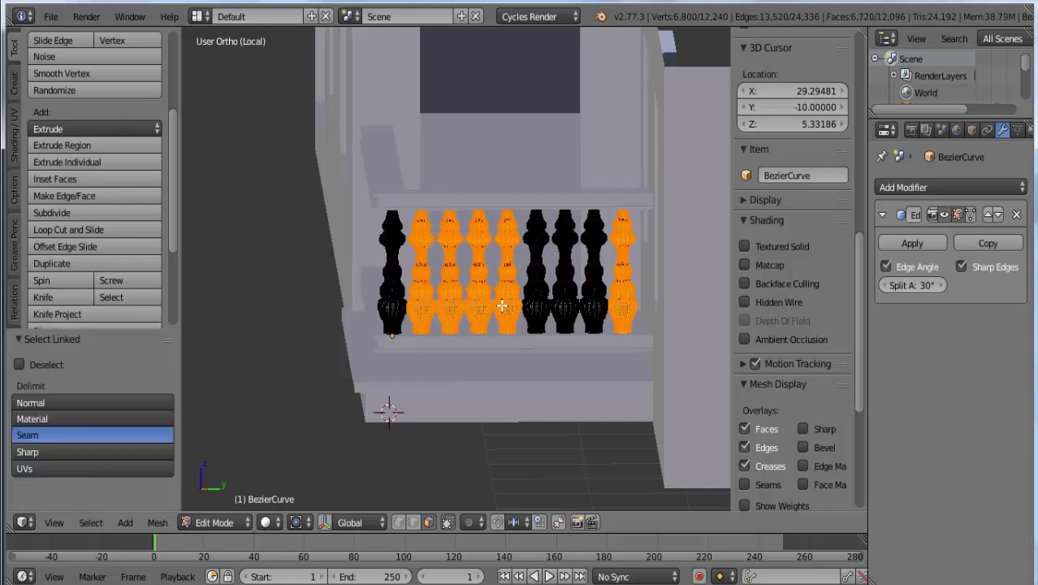
key(l)
key(l)
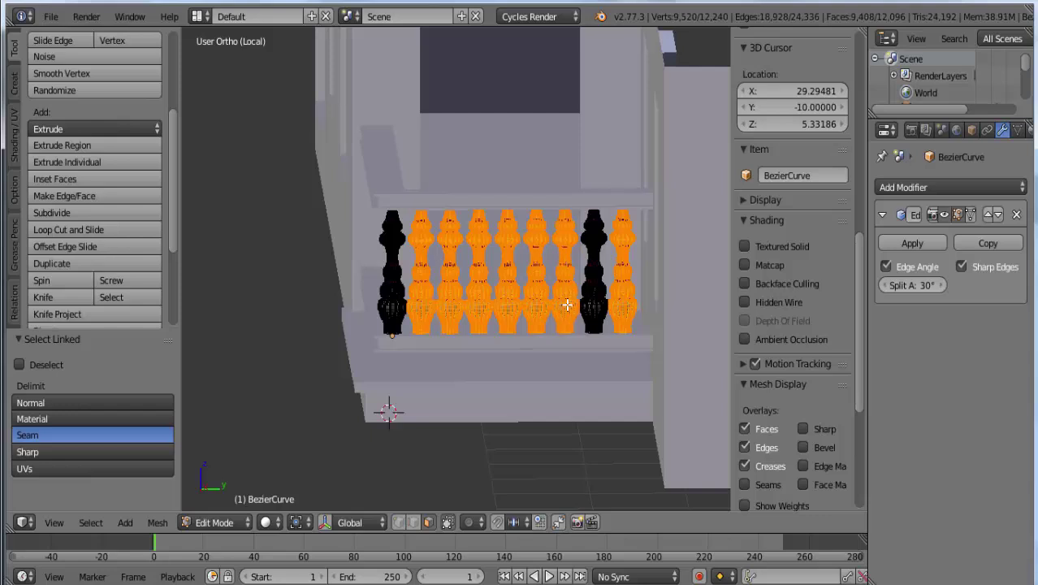
key(l)
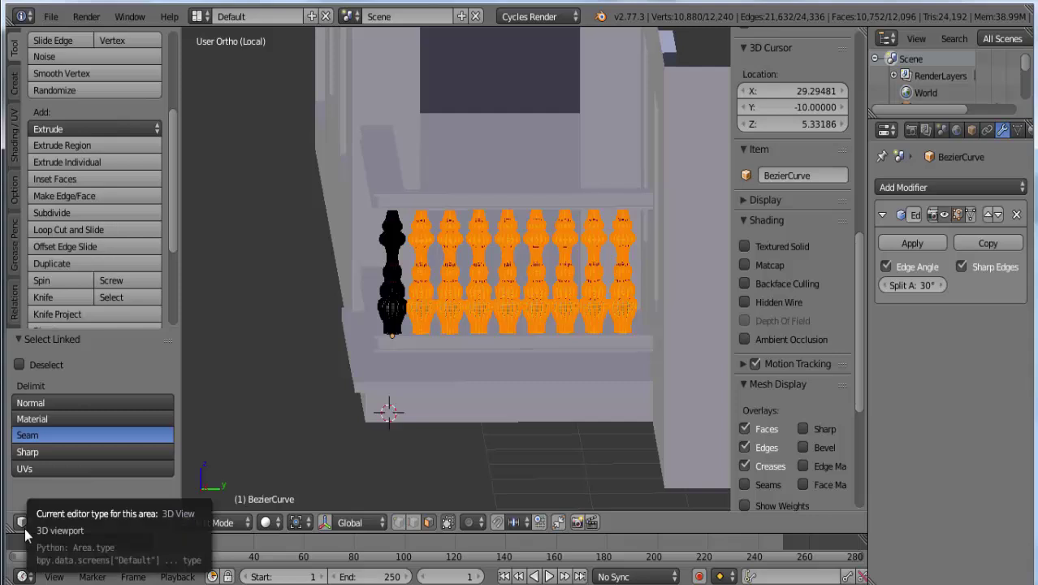
click(433, 258)
key(KP_7)
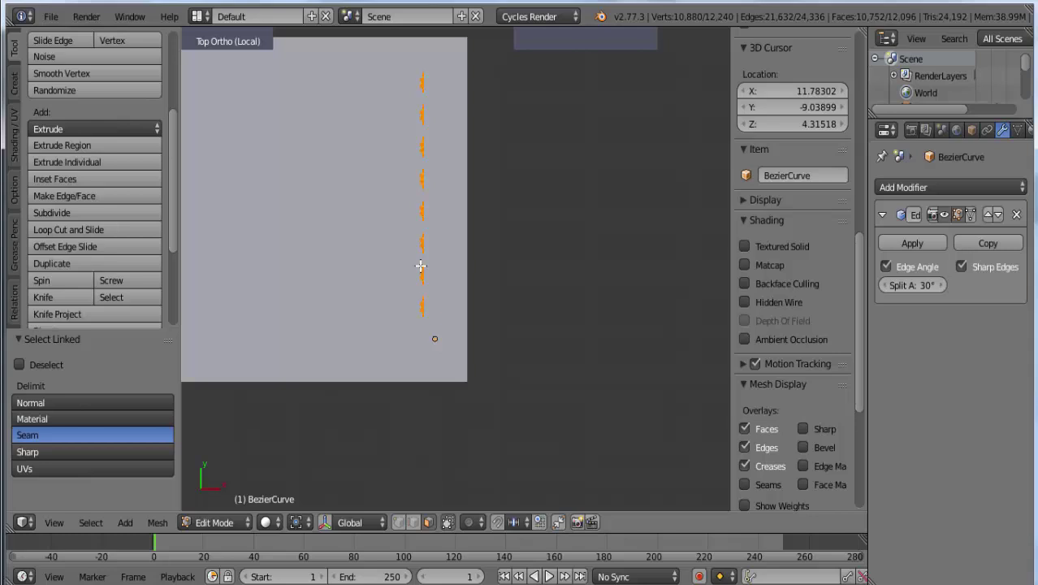
Duplicate the balusters in place and pivot on a 3D cursor at the bottom baluster
key(z)
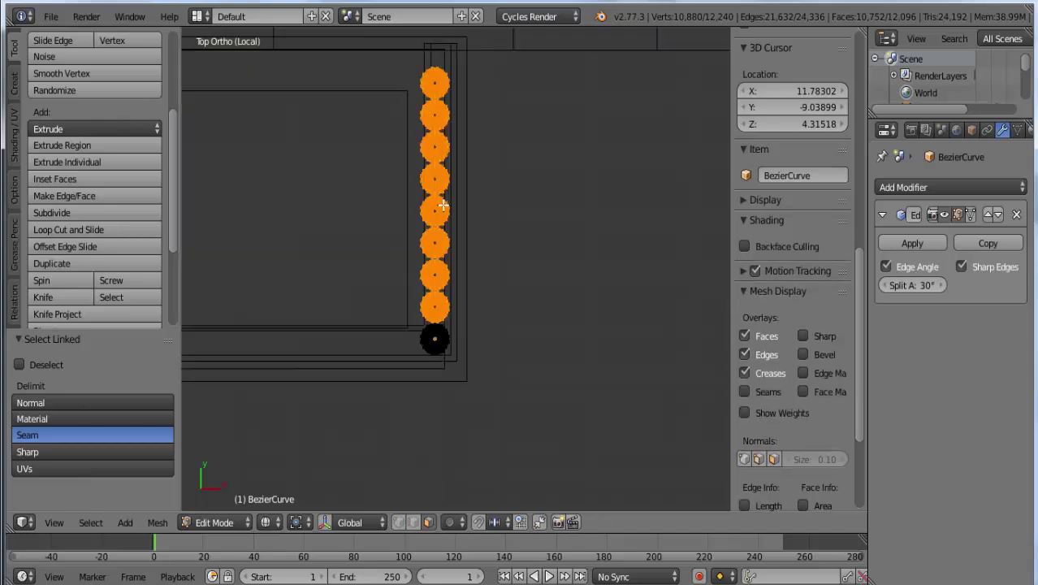
scroll(442, 206, down, 3)
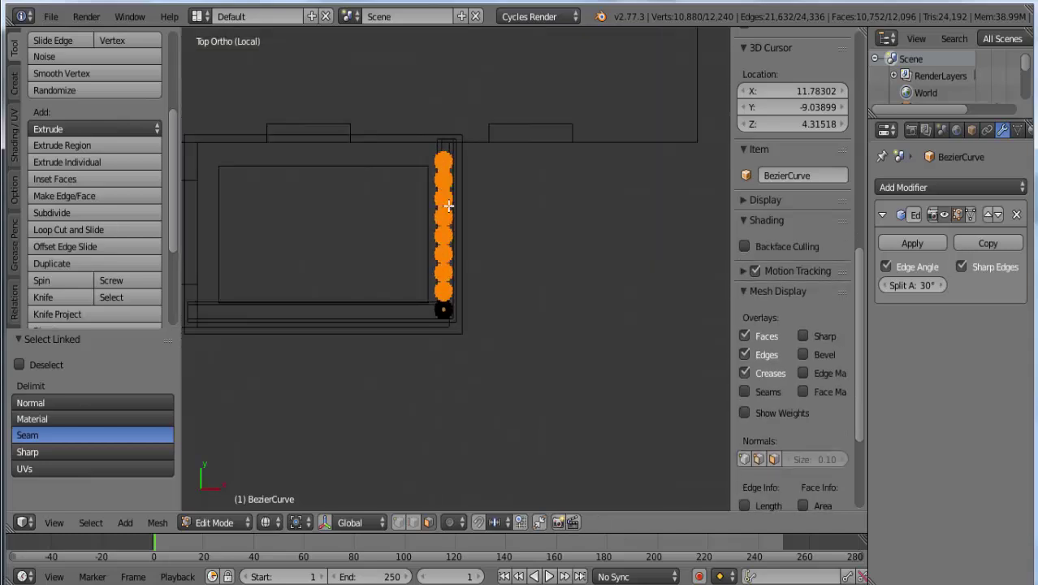
key(shift+d)
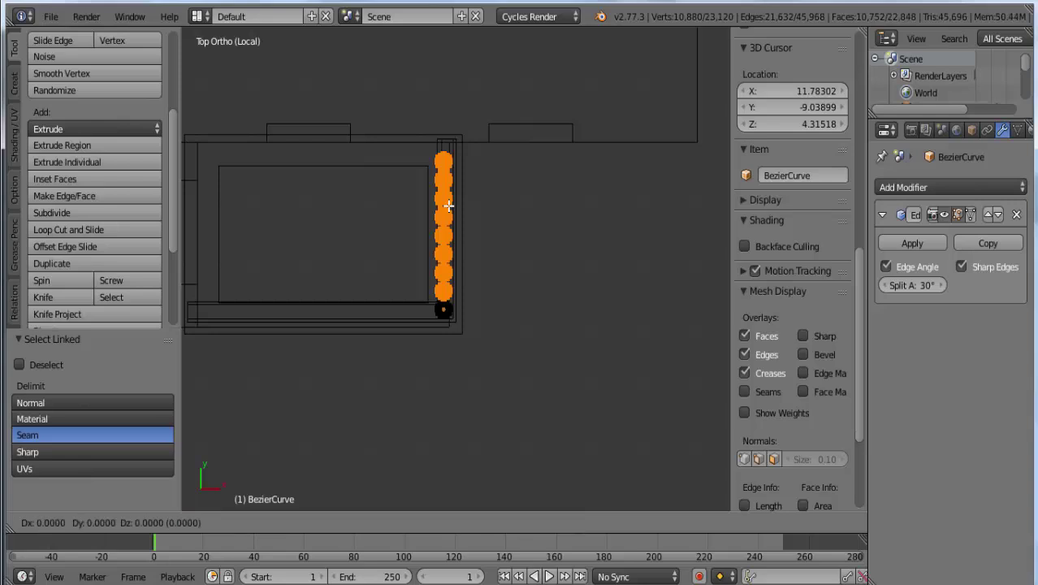
right_click(448, 206)
middle_drag(456, 323, 460, 323)
key(KP_7)
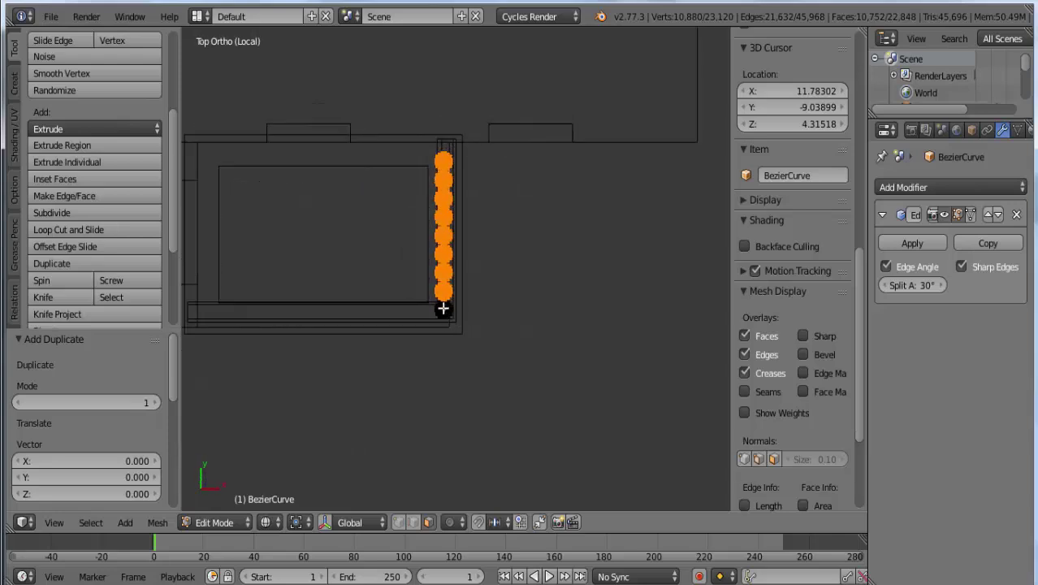
click(442, 308)
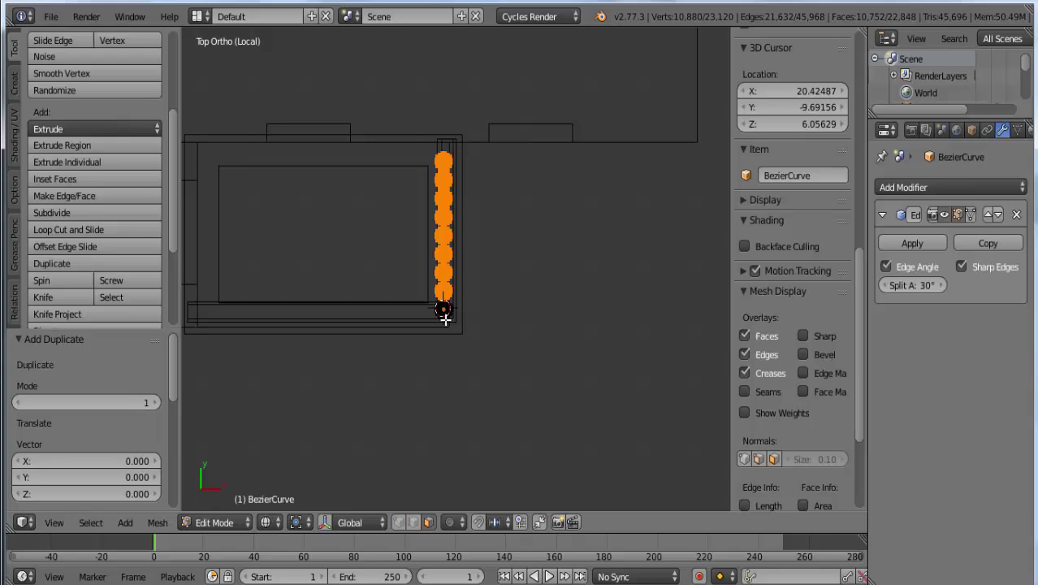
click(293, 524)
click(318, 482)
Rotate the duplicated baluster column -90° around the 3D cursor
key(r)
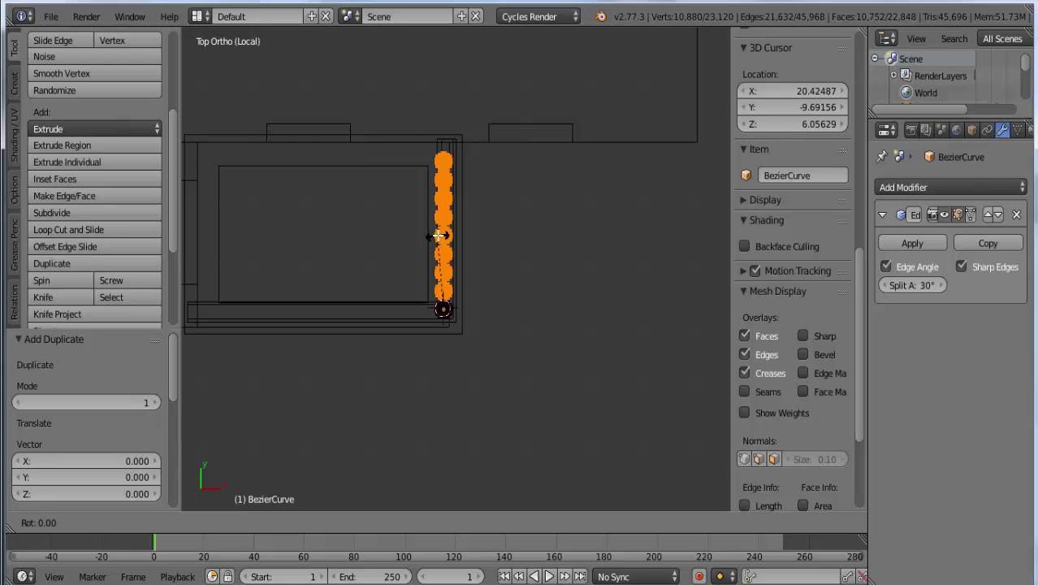
key(9)
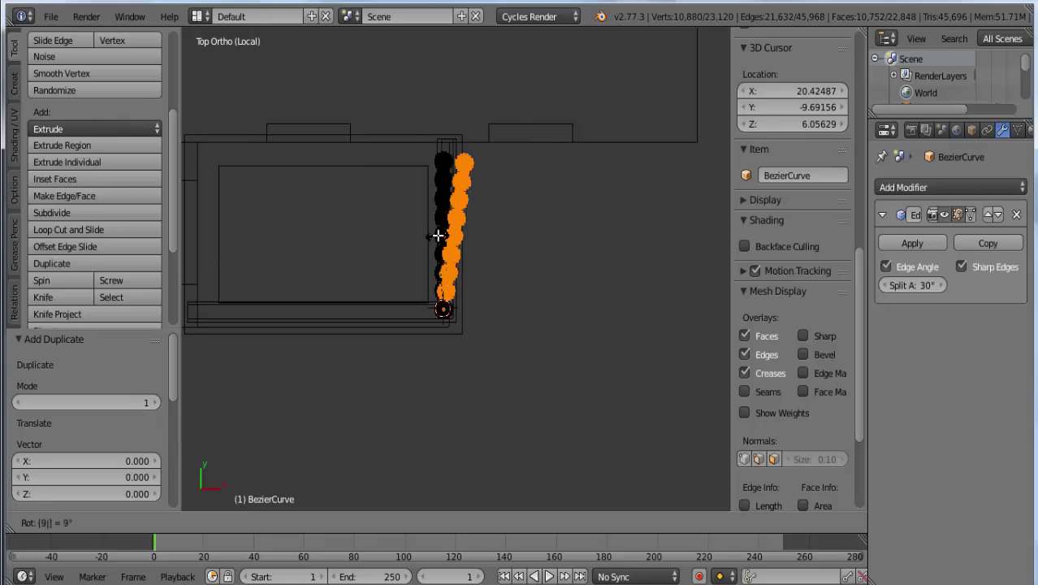
key(0)
key(Escape)
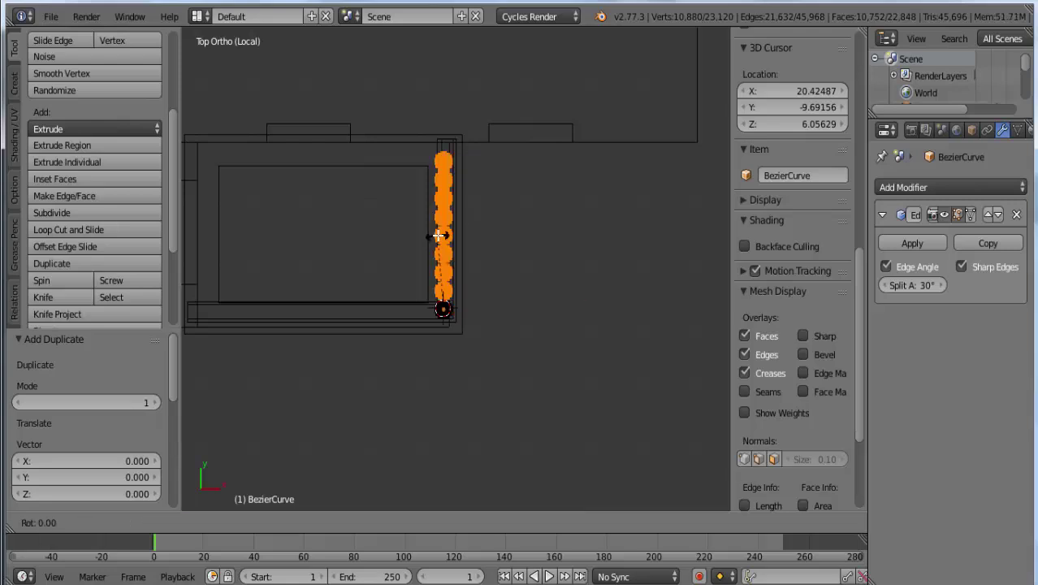
key(r)
key(minus)
key(9)
key(0)
key(Return)
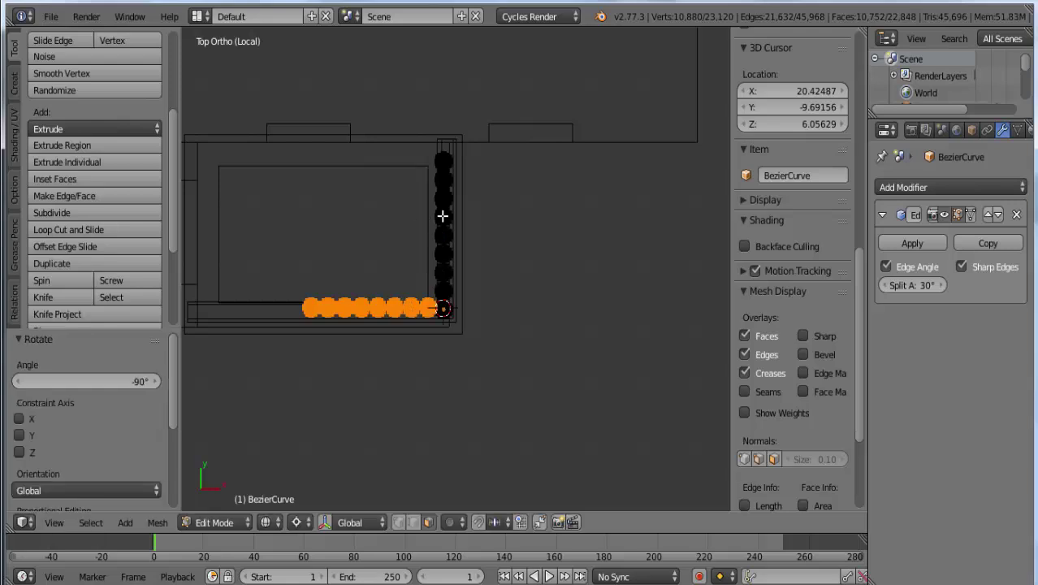
Duplicate the front baluster row and shift the copy -1.5 along X
scroll(421, 236, down, 2)
scroll(421, 235, up, 1)
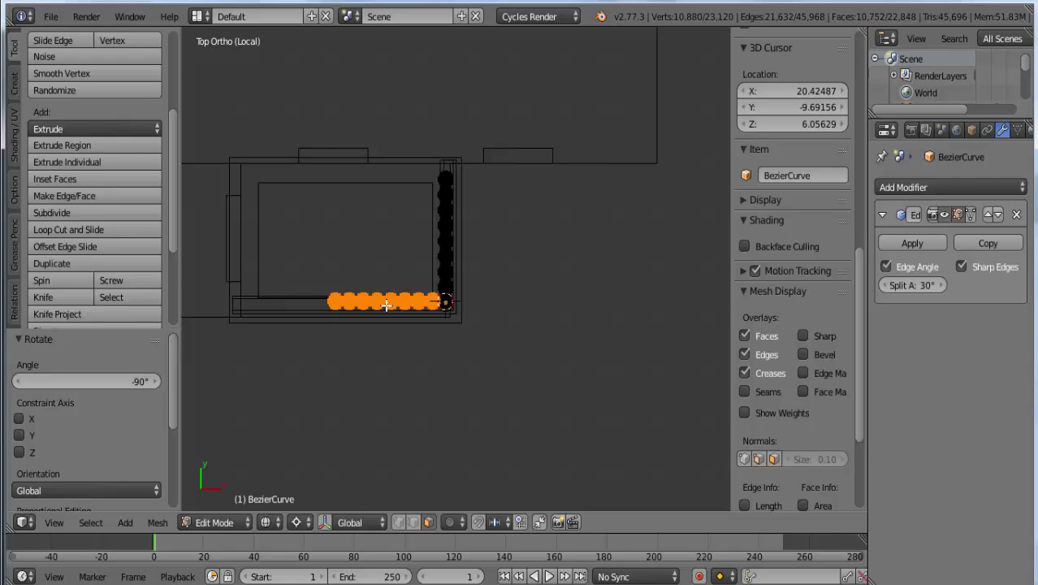
key(shift+d)
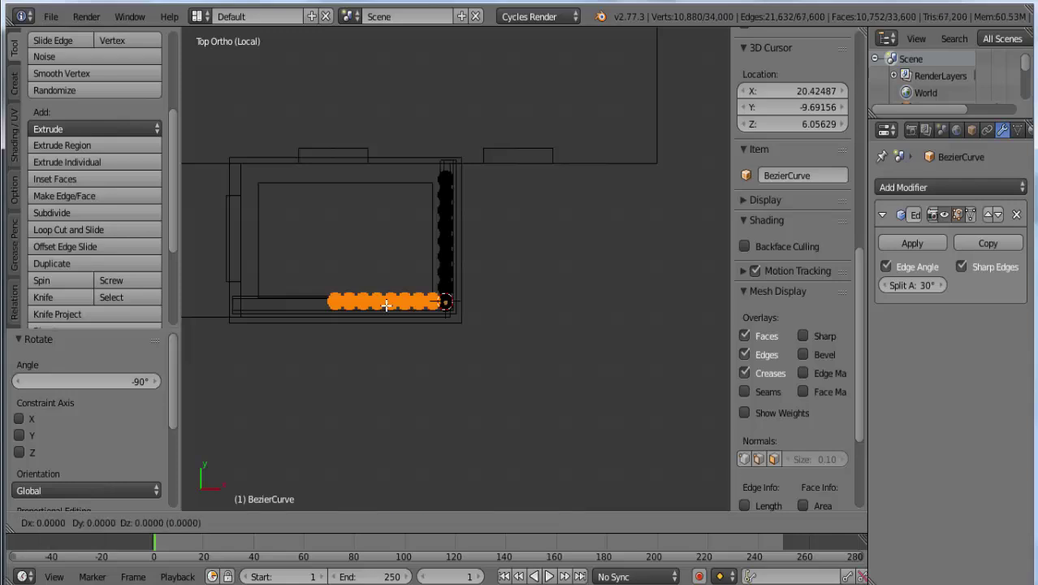
key(x)
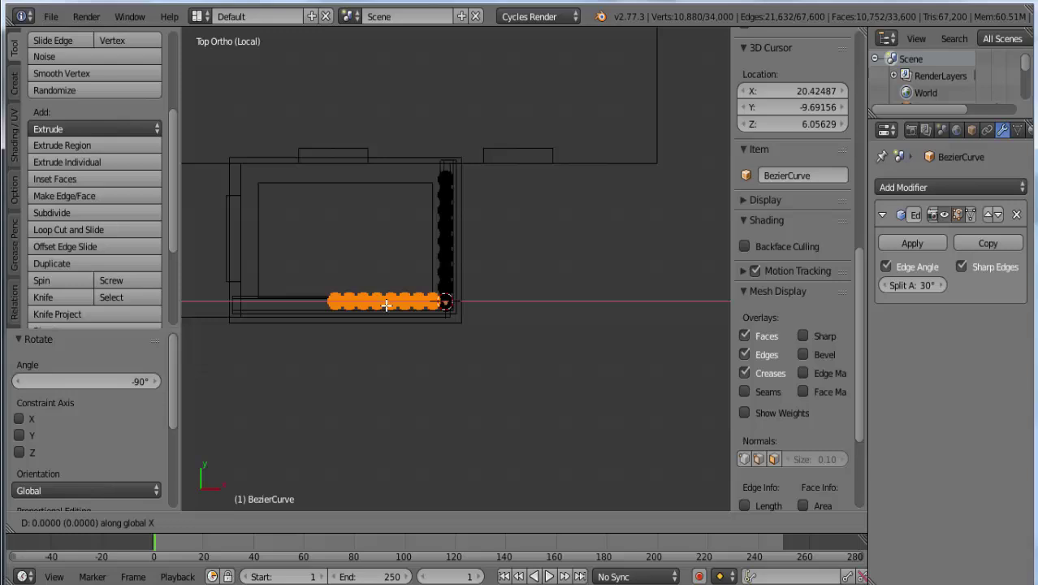
text(-1.5)
key(Return)
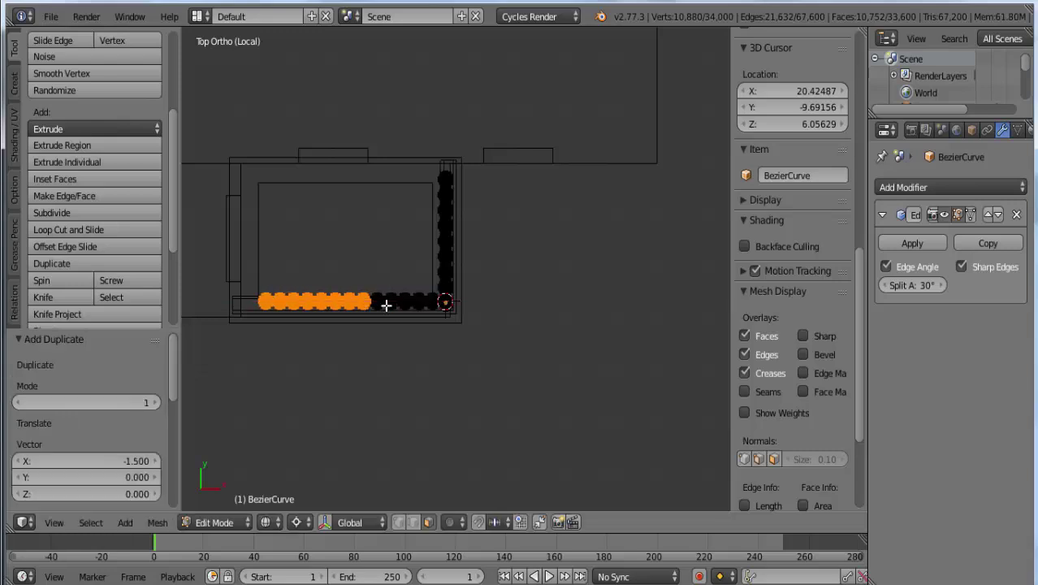
mouse_move(431, 336)
middle_down()
mouse_move(403, 241)
mouse_move(435, 181)
mouse_move(410, 190)
middle_up()
scroll(290, 353, up, 2)
Copy the leftmost baluster -0.3 along X, then switch back to solid shading
shift+middle_drag(290, 352, 505, 344)
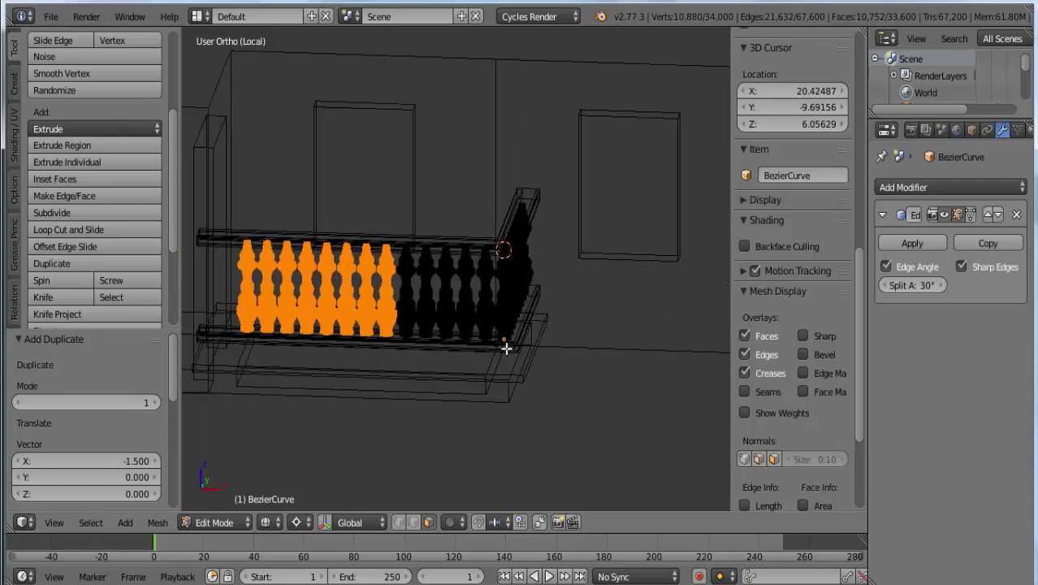
scroll(505, 344, up, 2)
right_click(466, 267)
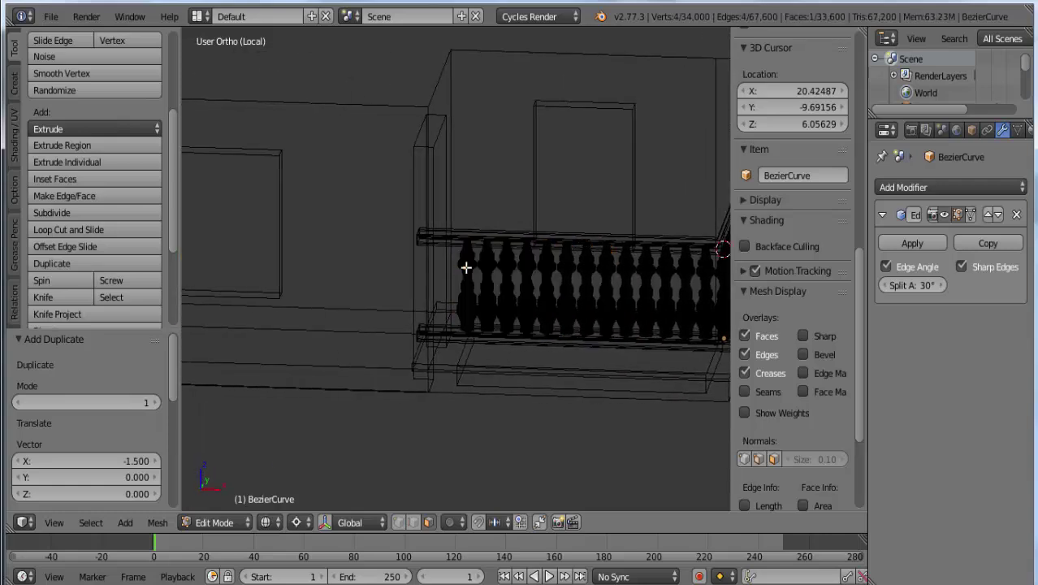
key(l)
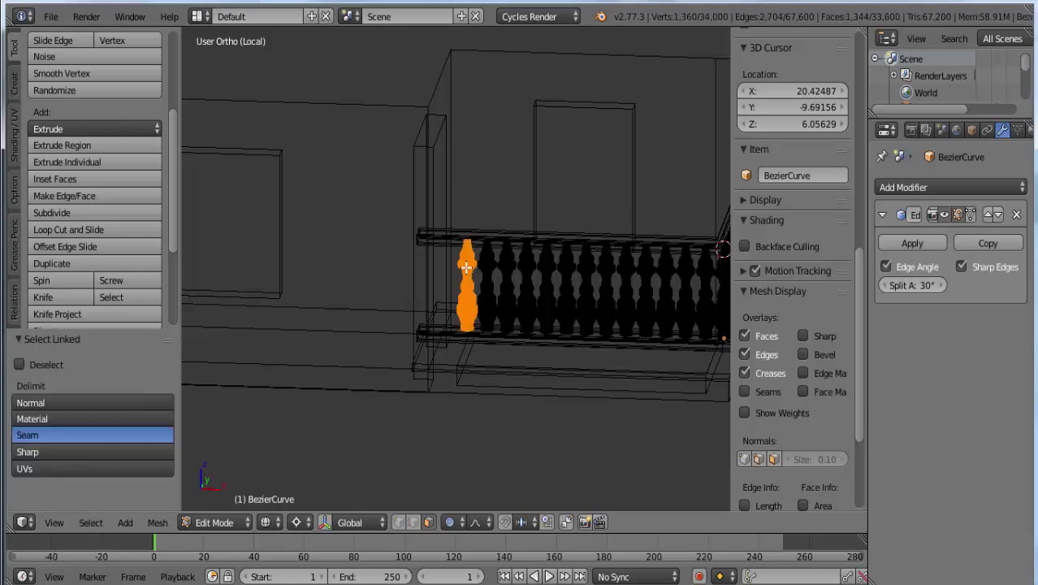
key(g)
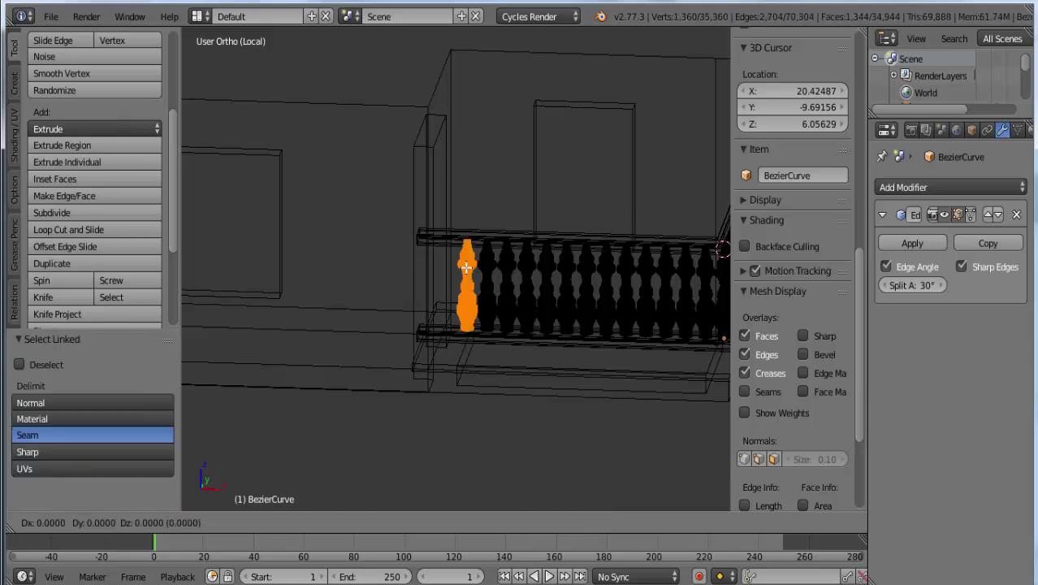
key(x)
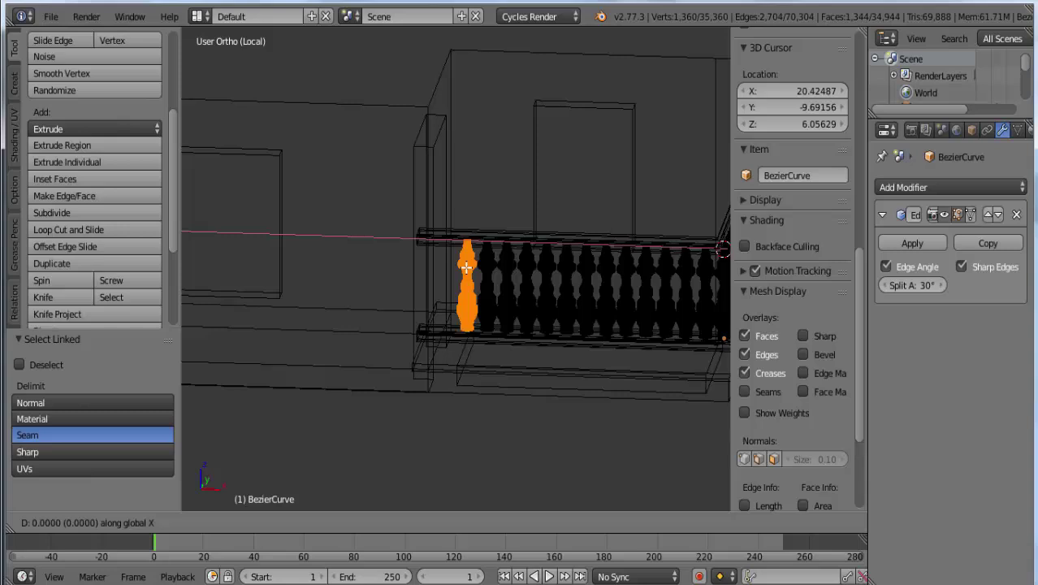
text(-0.3)
key(Return)
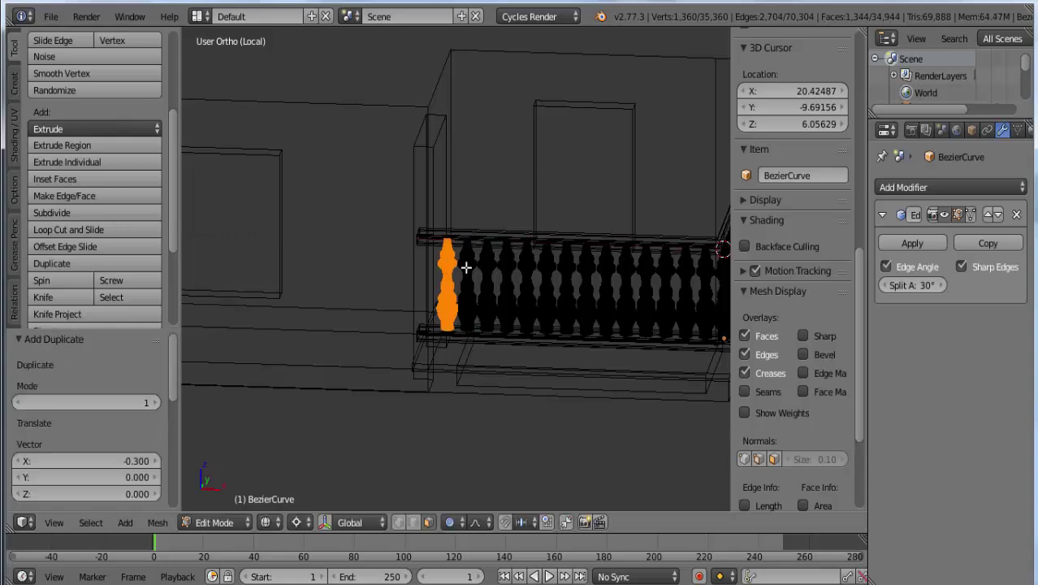
mouse_move(463, 303)
middle_down()
mouse_move(449, 316)
mouse_move(461, 303)
middle_up()
key(z)
middle_drag(552, 323, 574, 318)
Select the balustrade and the wall Plane in Object Mode and join them with Ctrl+J
key(Tab)
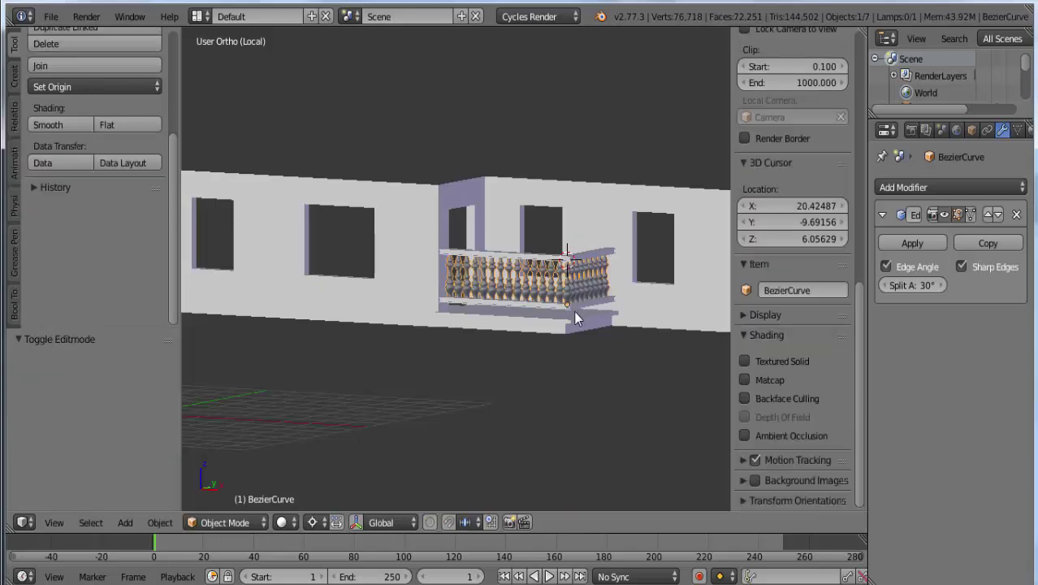
mouse_move(521, 339)
middle_down()
mouse_move(566, 340)
mouse_move(515, 323)
mouse_move(571, 334)
mouse_move(537, 326)
middle_up()
scroll(570, 327, up, 3)
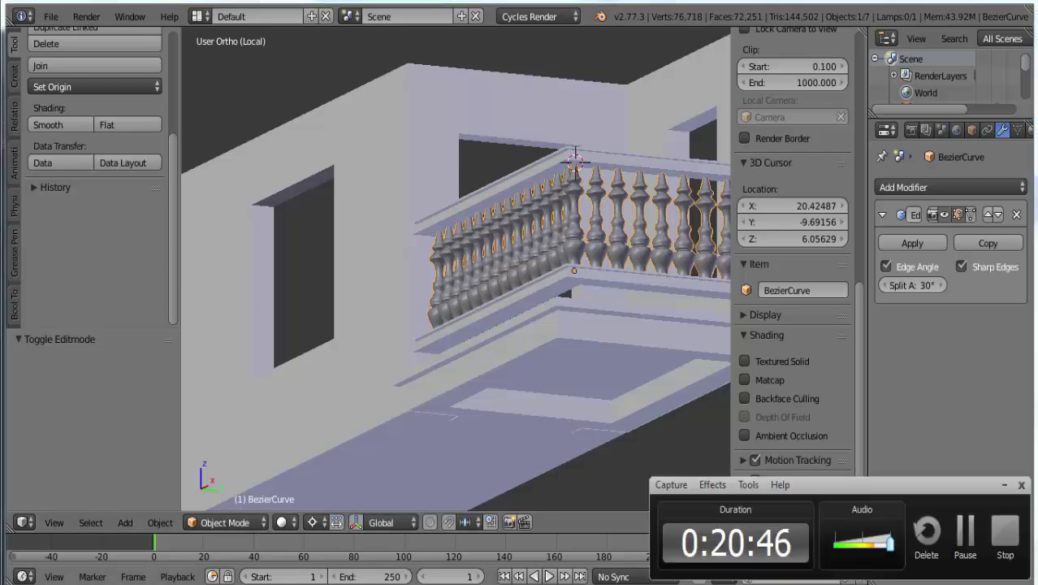
mouse_move(558, 345)
middle_down()
mouse_move(577, 333)
mouse_move(571, 295)
middle_up()
key(Tab)
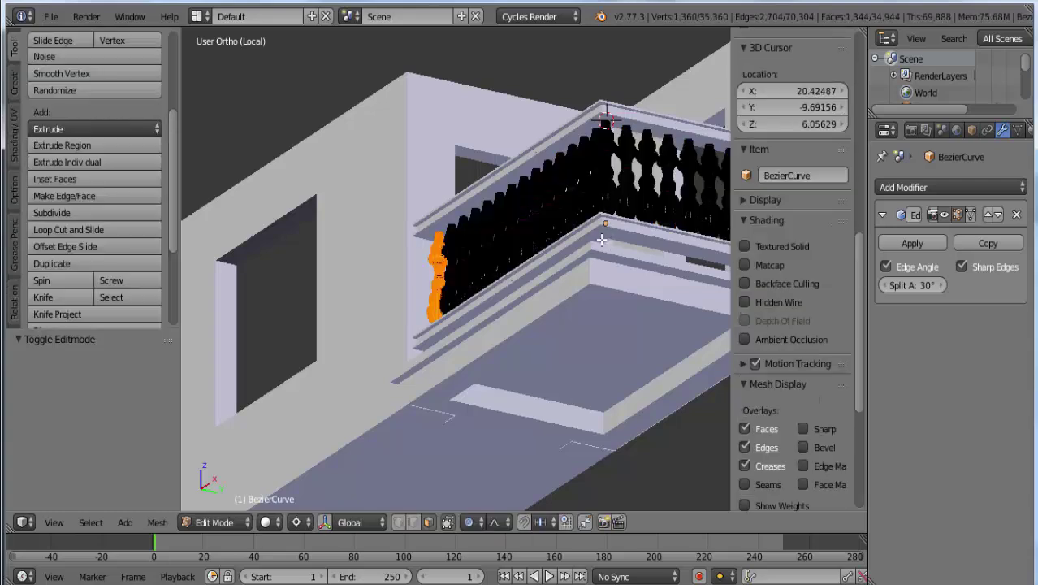
key(Tab)
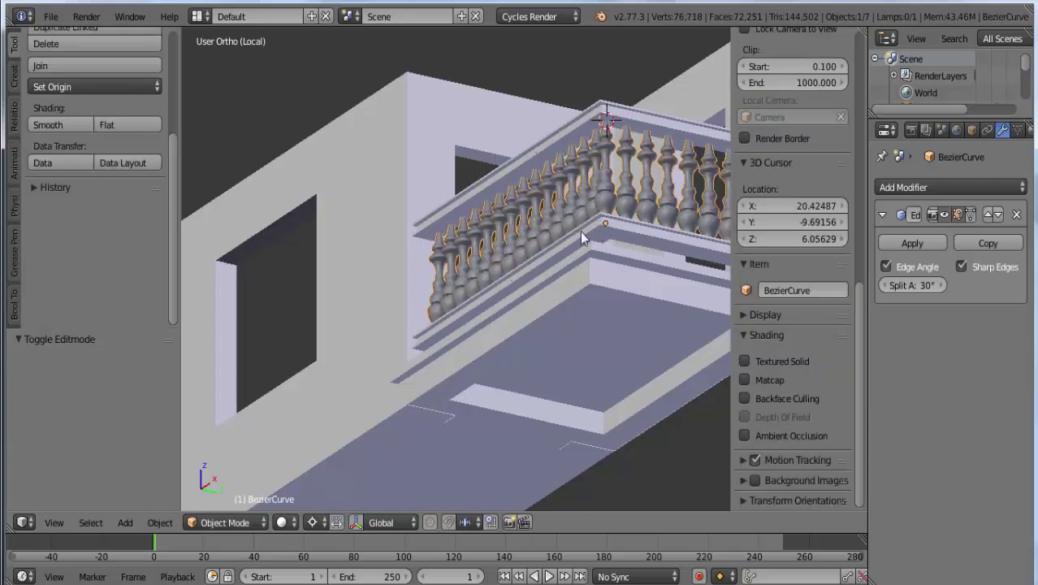
shift+right_click(389, 293)
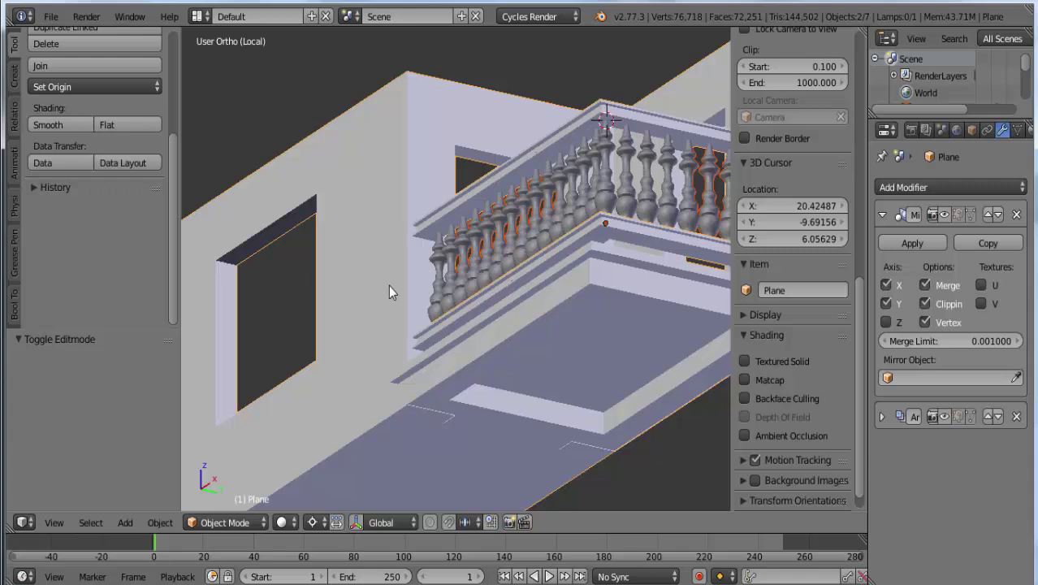
key(ctrl+j)
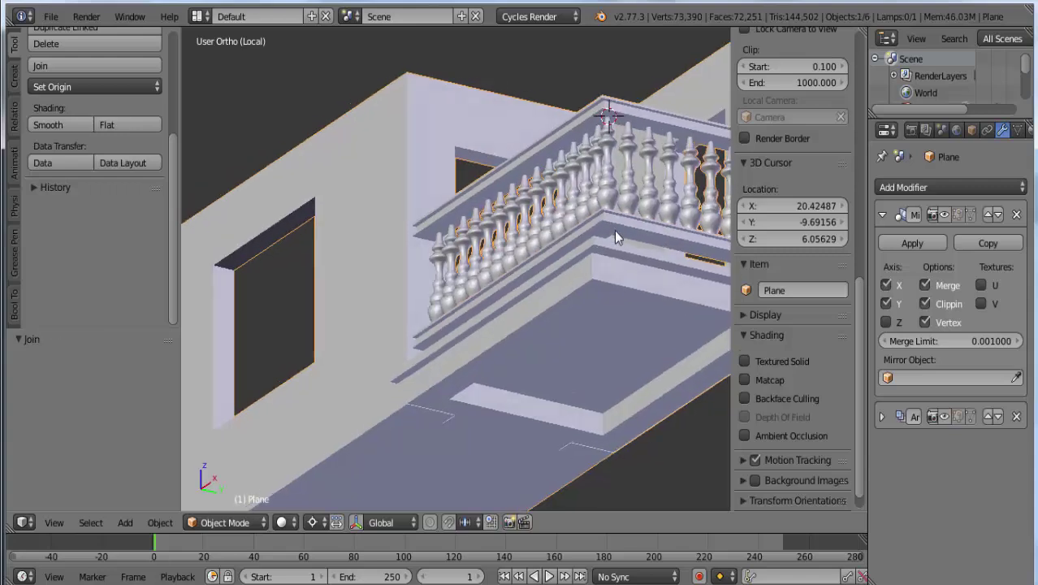
Extrude the selected corner face of the joined Plane 0.276 units upward
key(Tab)
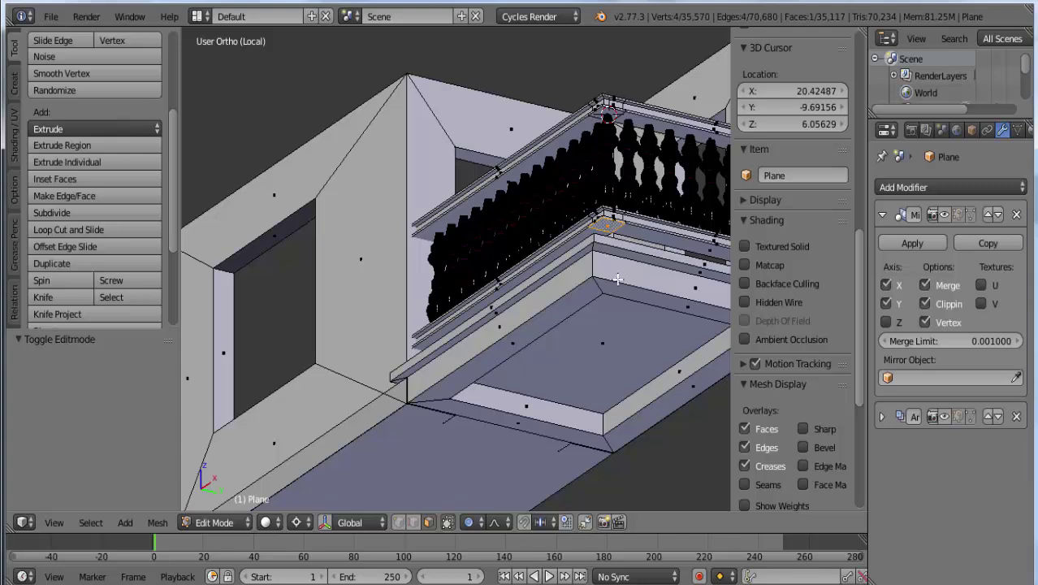
middle_drag(617, 276, 656, 373)
key(e)
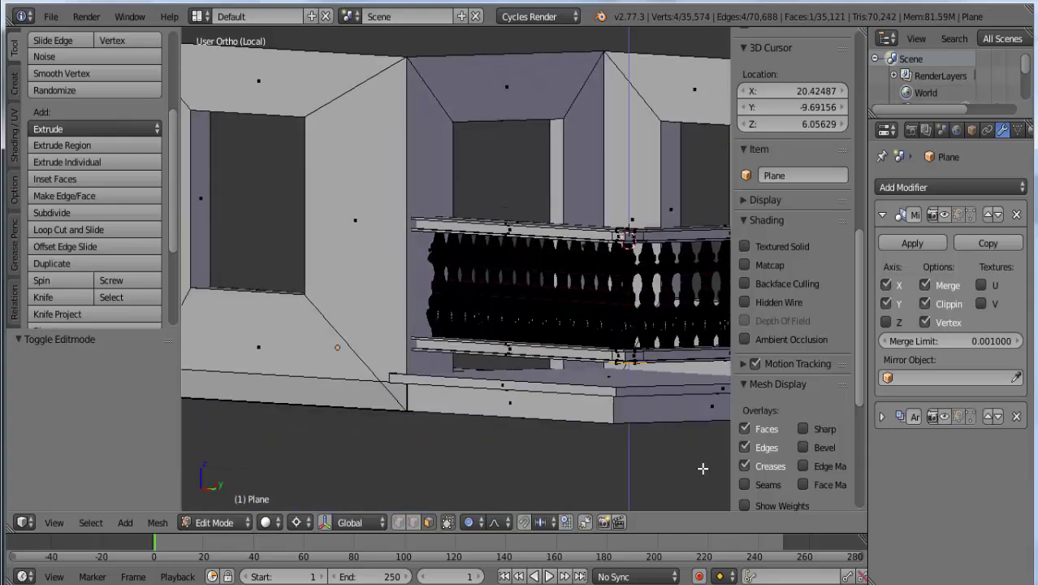
click(706, 492)
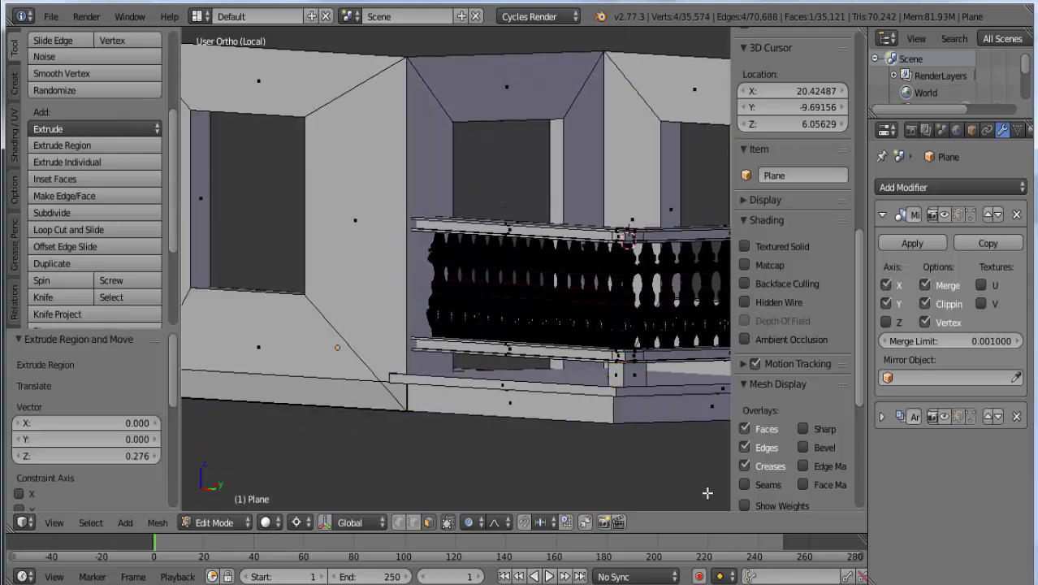
middle_drag(640, 385, 595, 386)
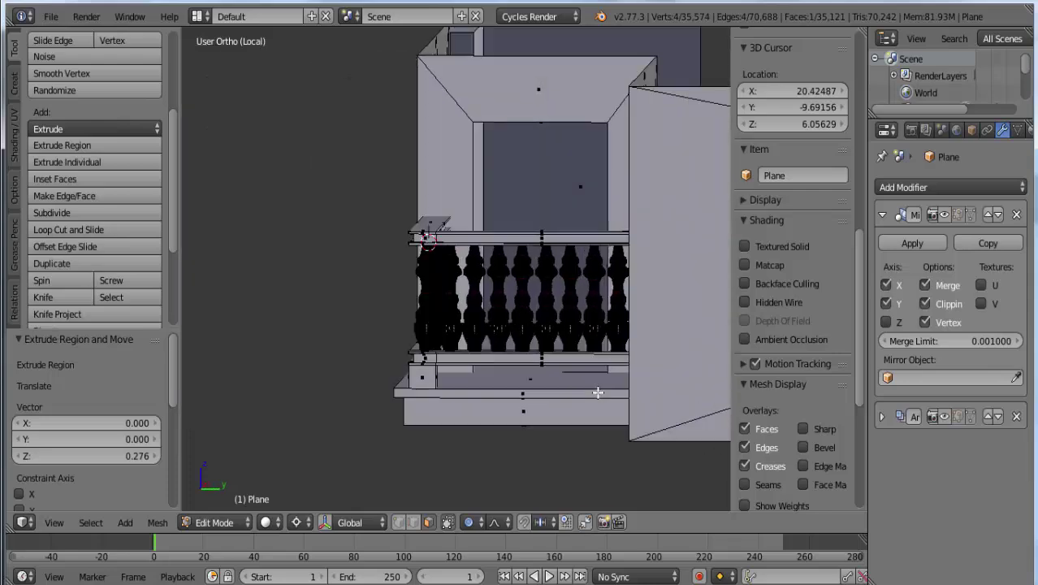
Add two edge loops on the bottom rail and turn off proportional editing
scroll(594, 387, up, 1)
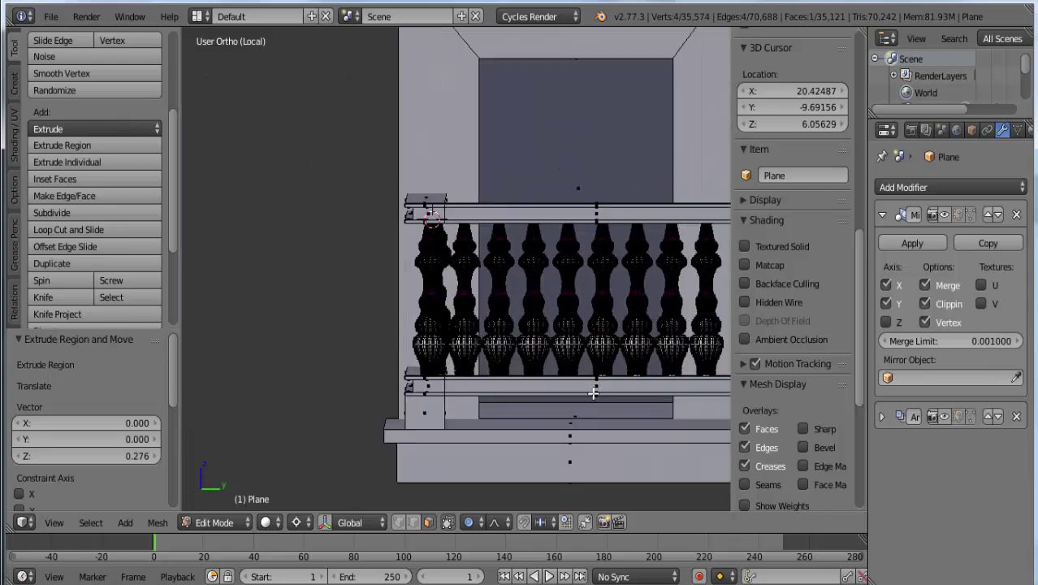
key(ctrl+r)
scroll(592, 388, up, 1)
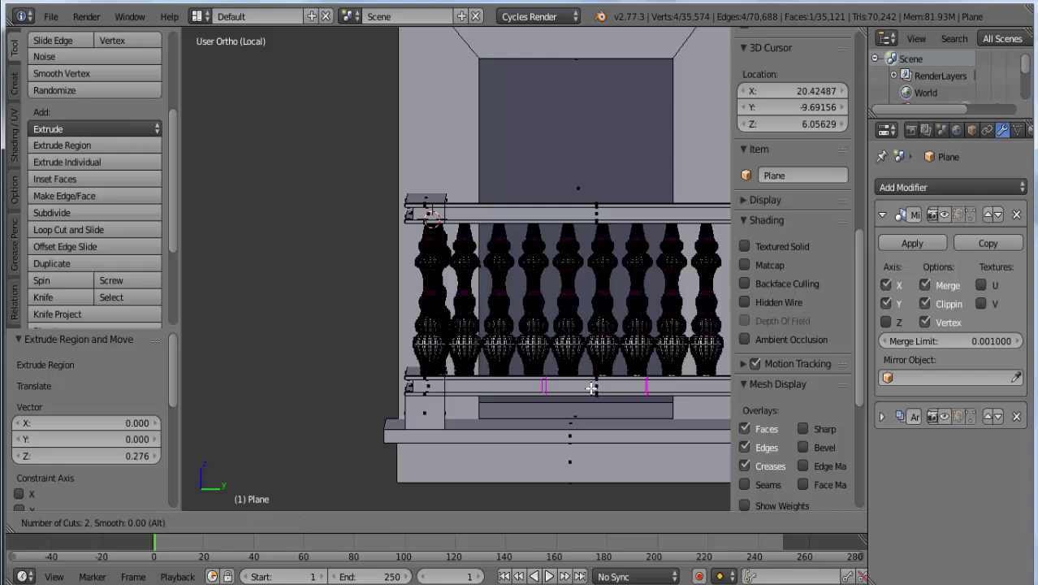
click(592, 388)
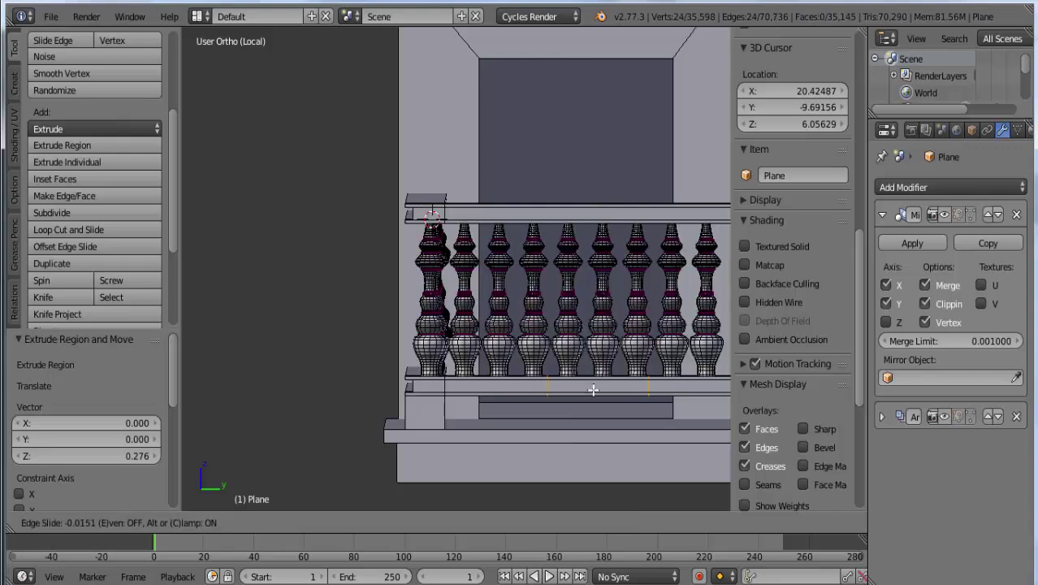
click(593, 390)
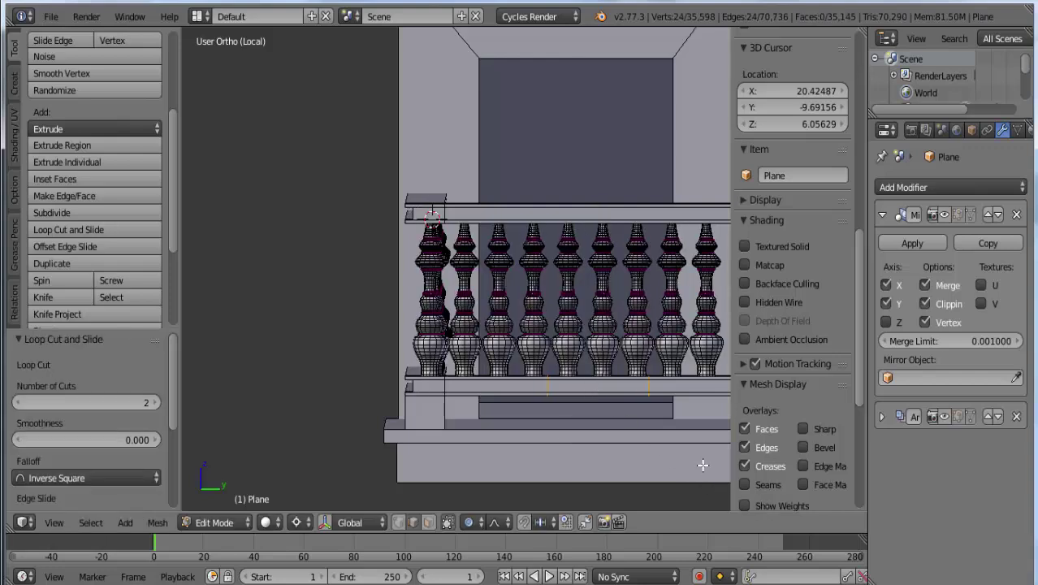
key(s)
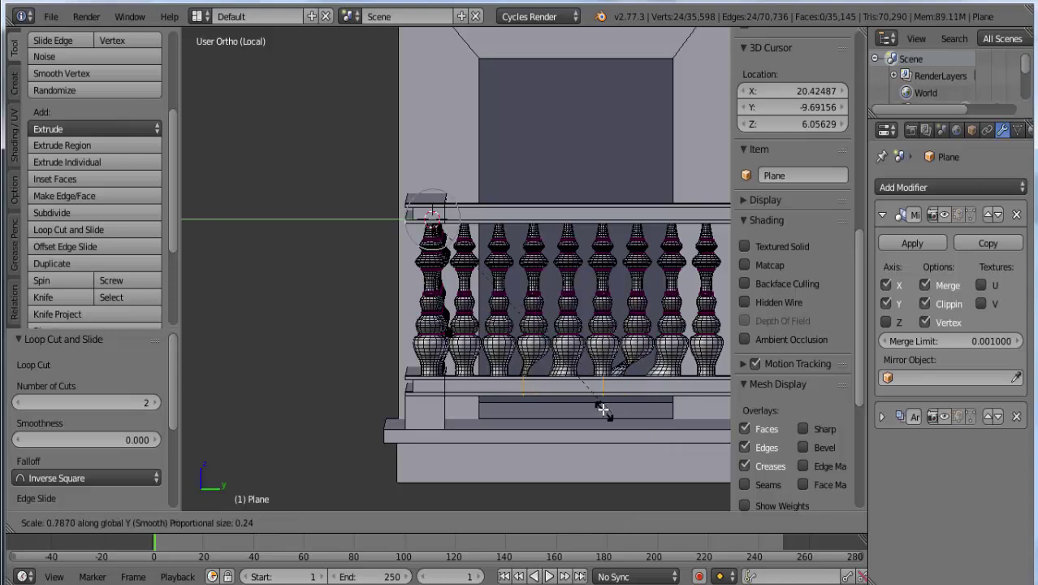
right_click(601, 409)
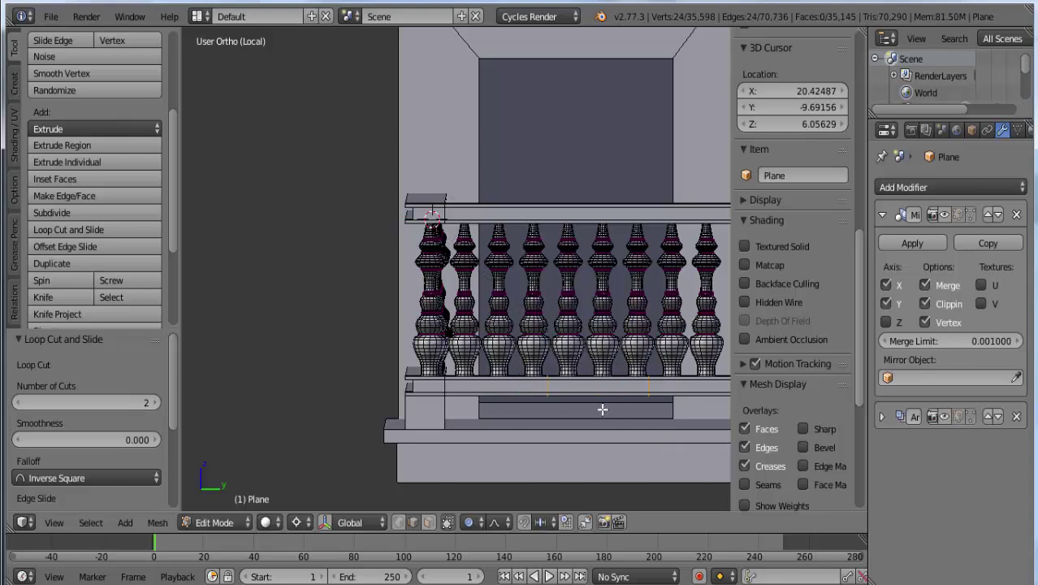
click(474, 526)
click(482, 503)
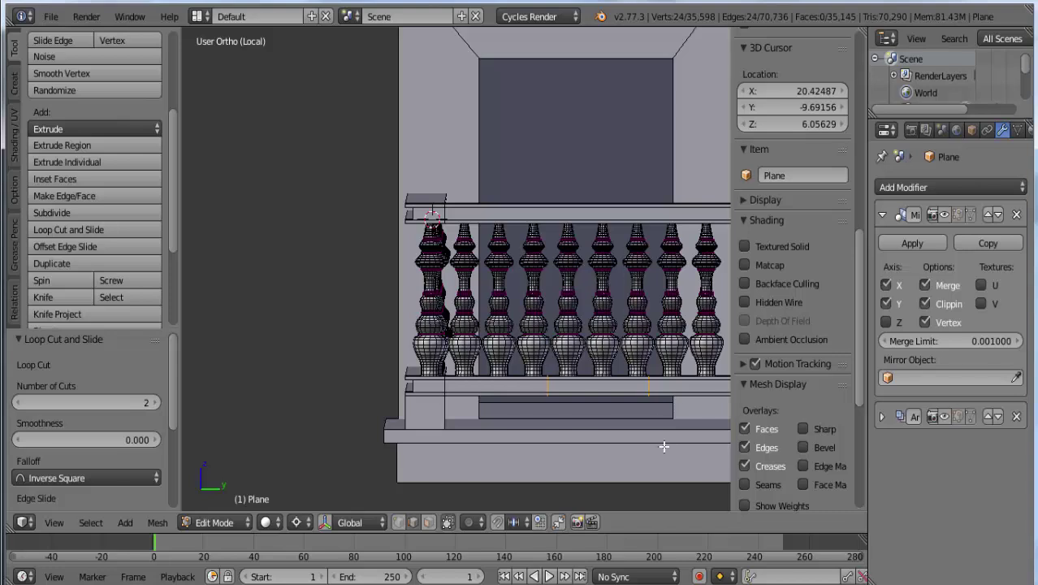
Scale the loops to 0.215 along Y about the bounding box centre, then shift them 0.059 along Y
key(s)
key(y)
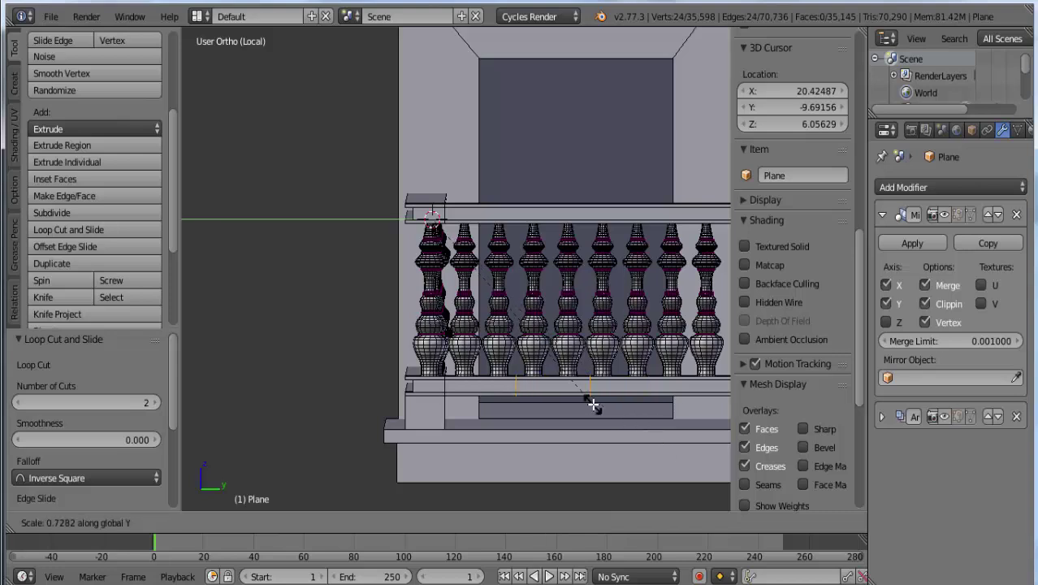
click(528, 422)
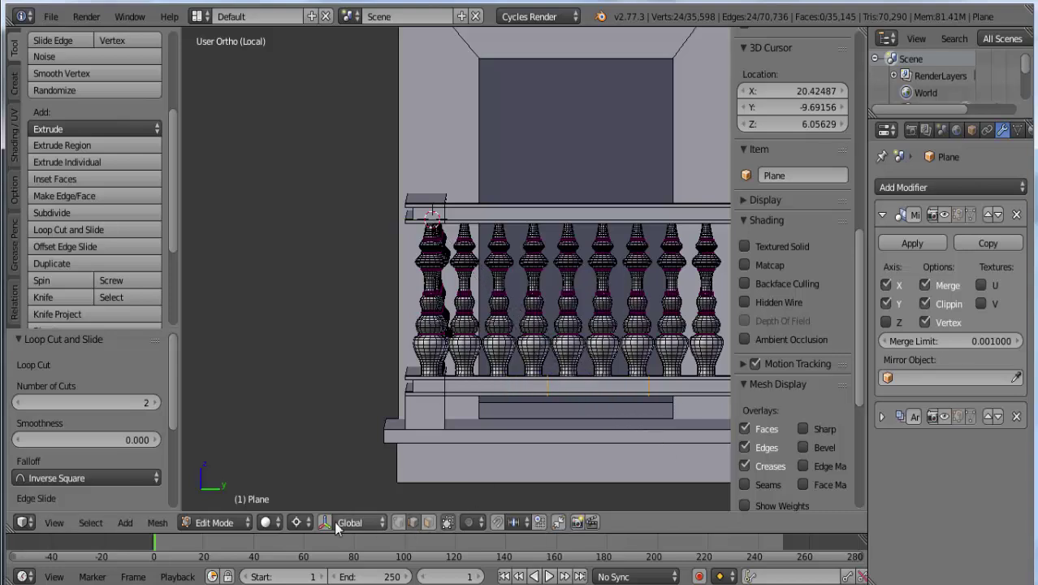
click(292, 523)
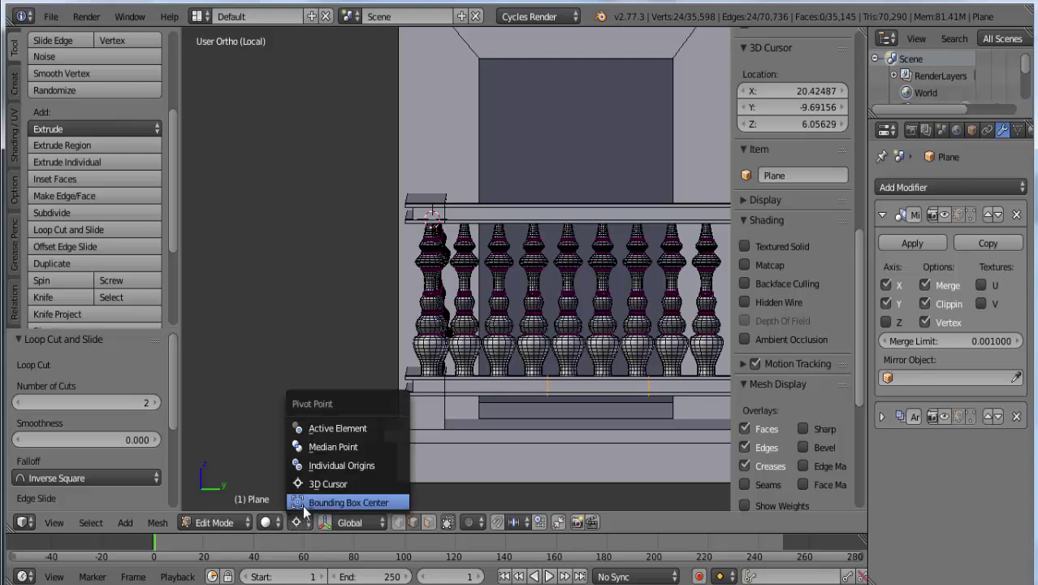
click(304, 501)
key(s)
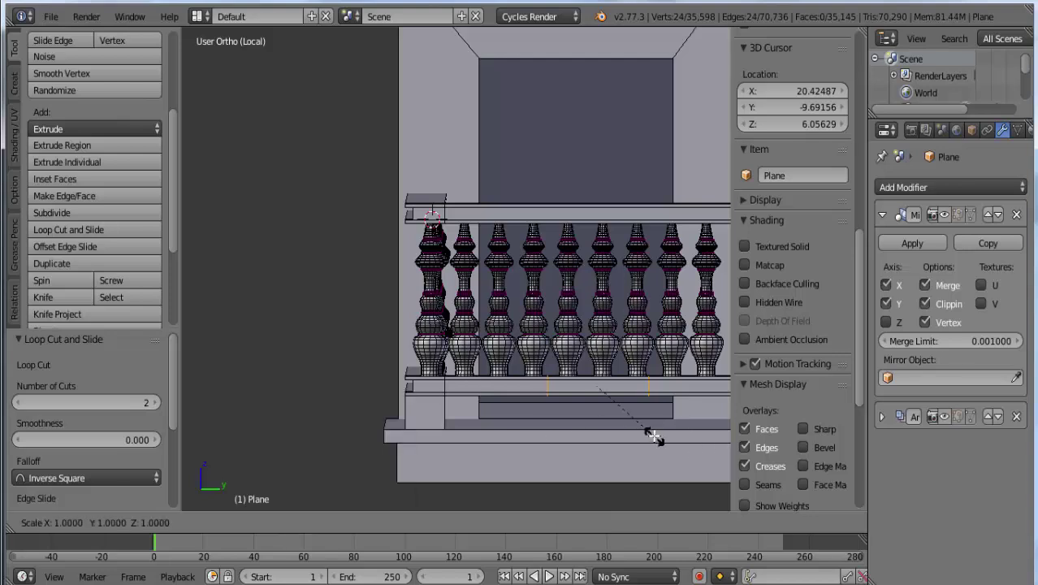
key(y)
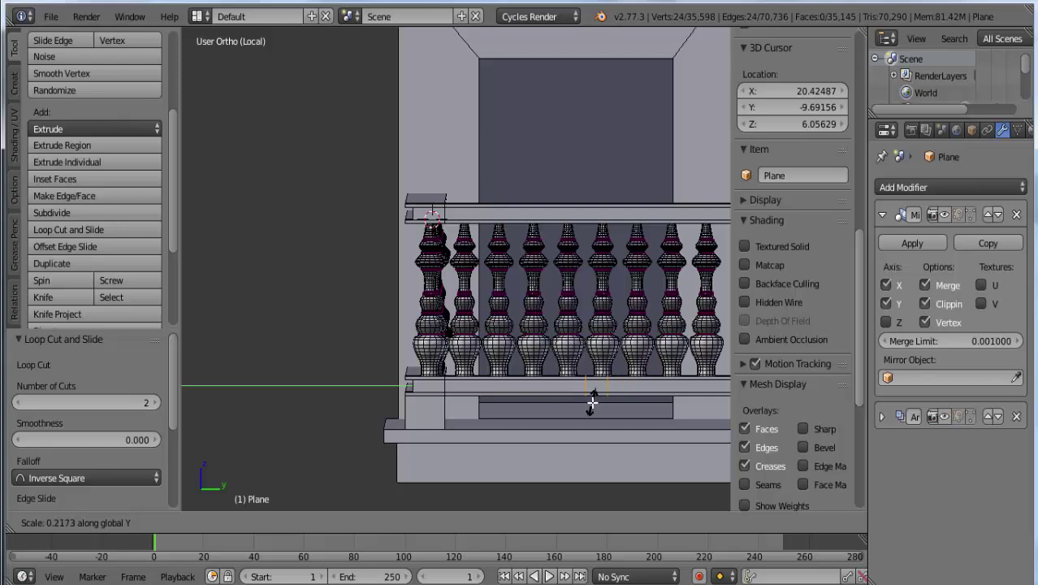
click(591, 402)
key(g)
key(y)
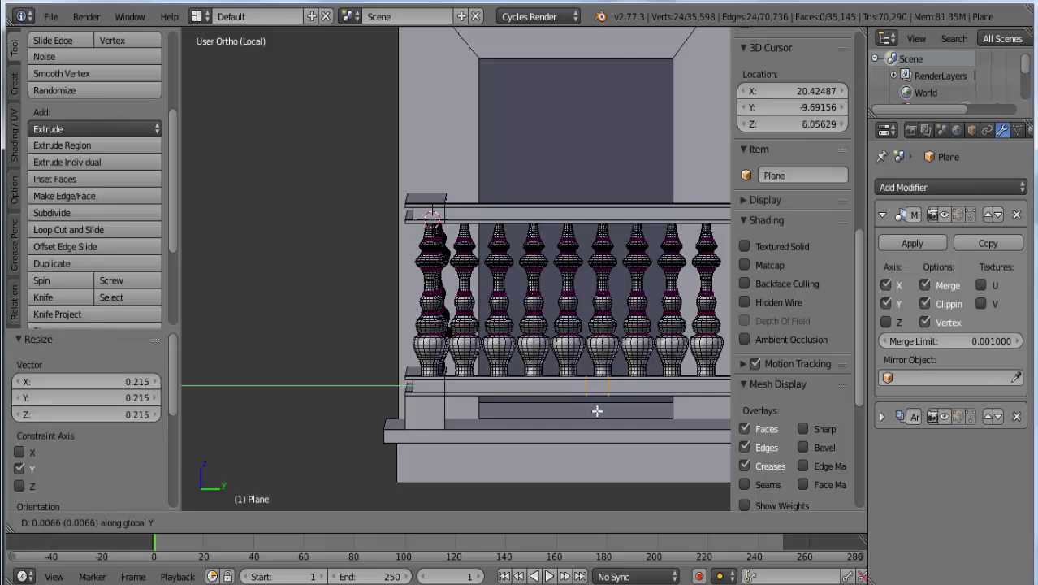
click(597, 411)
mouse_move(598, 429)
middle_down()
mouse_move(591, 399)
mouse_move(600, 399)
middle_up()
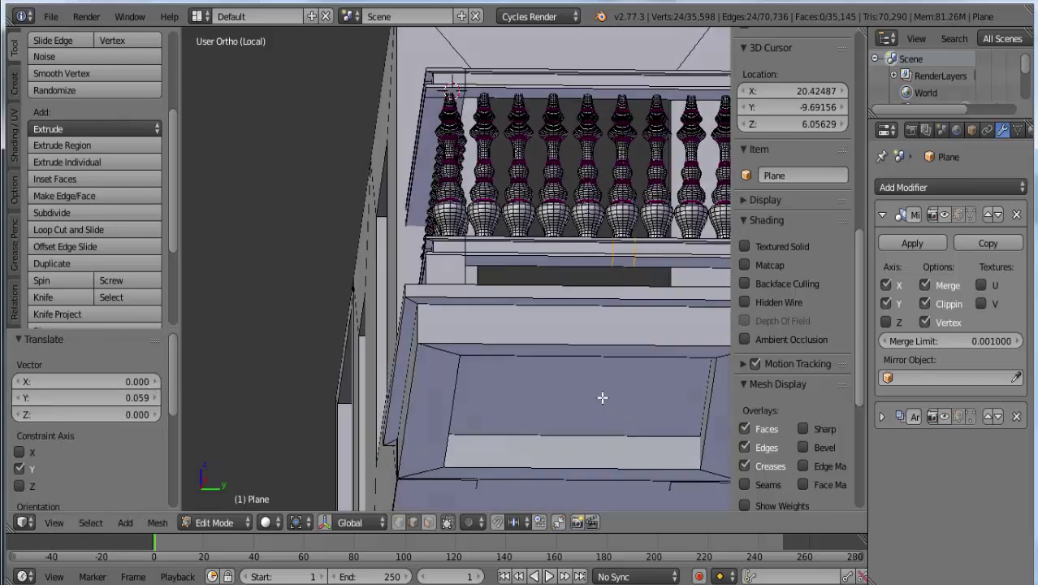
In face mode, extrude the narrow face between the loops 0.317 down, then view it from the front
key(ctrl+Tab)
click(623, 272)
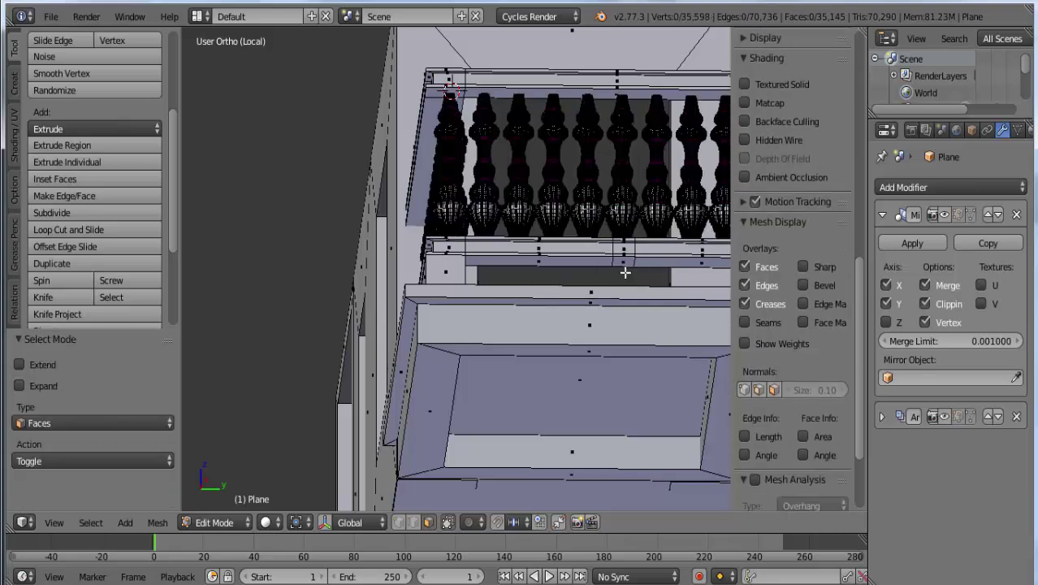
right_click(625, 264)
middle_drag(625, 264, 650, 396)
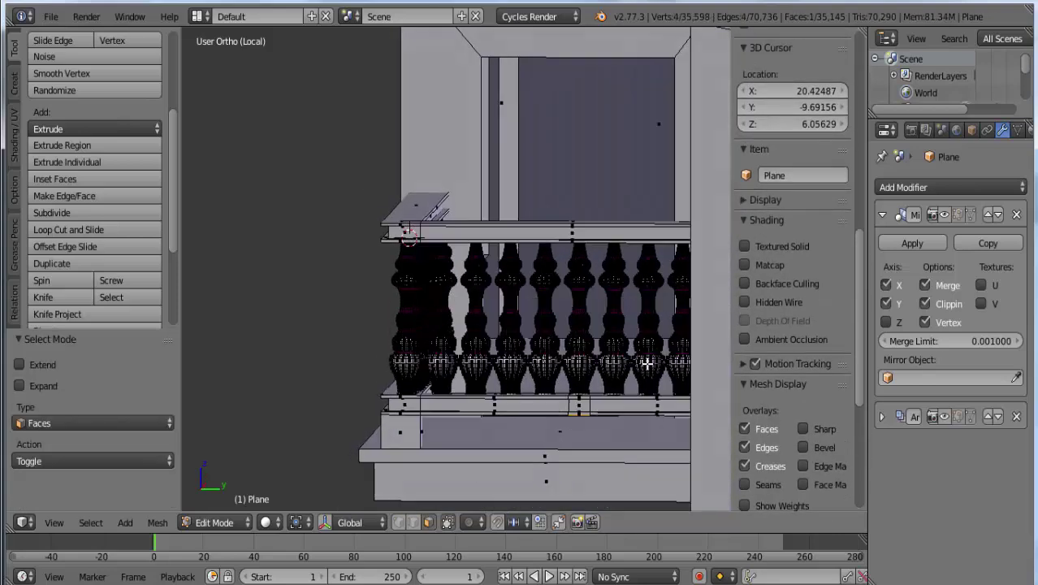
key(e)
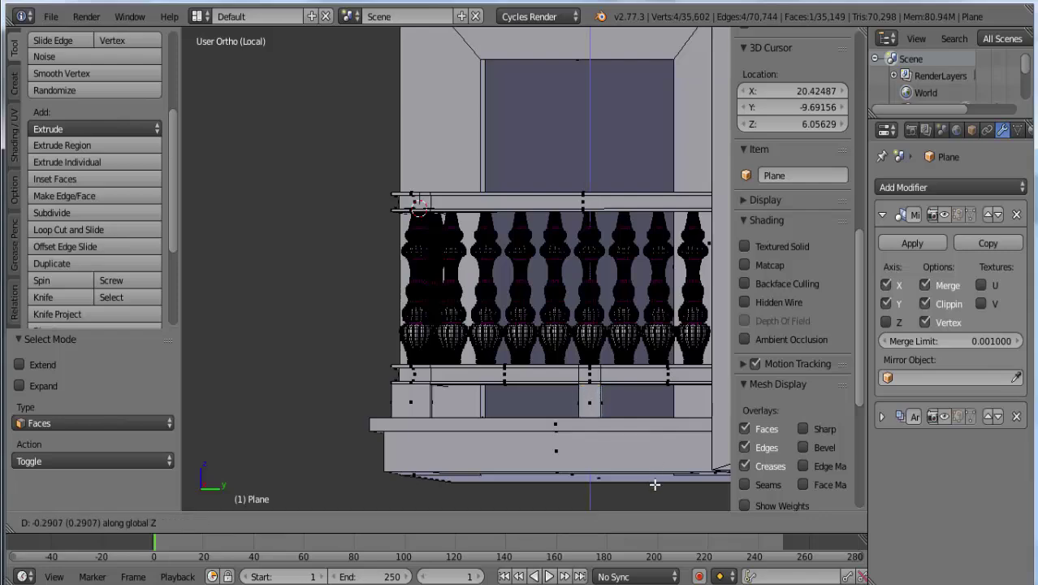
click(655, 484)
middle_drag(611, 511, 730, 481)
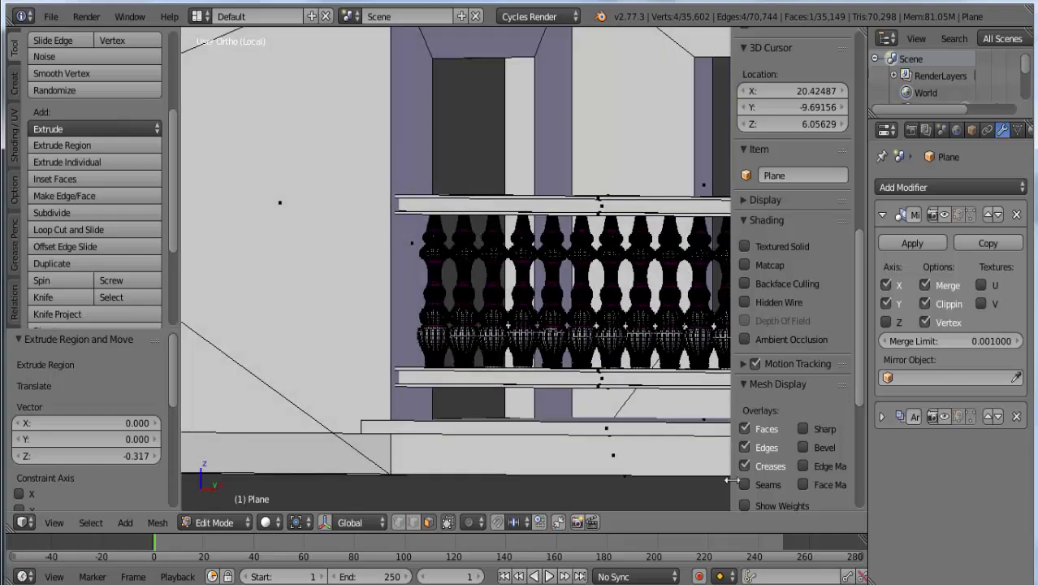
key(KP_1)
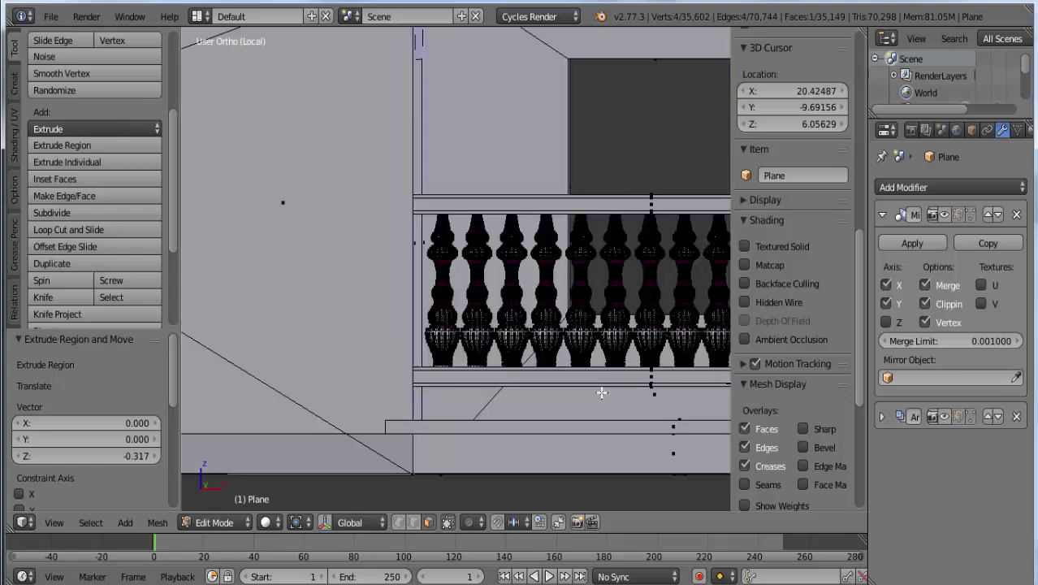
shift+middle_drag(601, 393, 374, 380)
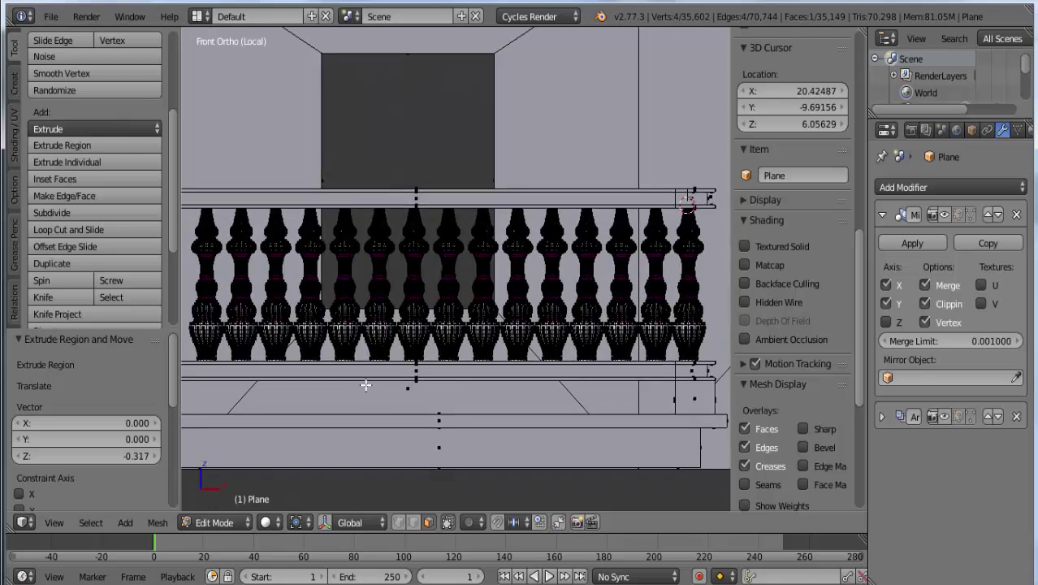
Cut two edge loops into the bottom rail, scale them to 0.164 along X and shift them -0.053 in X
key(ctrl+r)
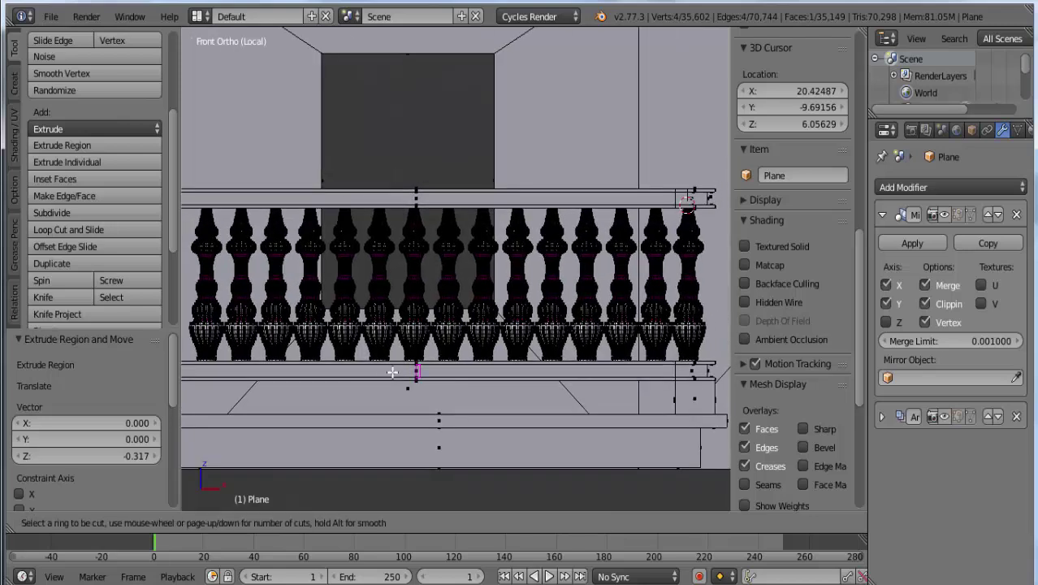
scroll(392, 372, up, 1)
click(393, 372)
right_click(392, 372)
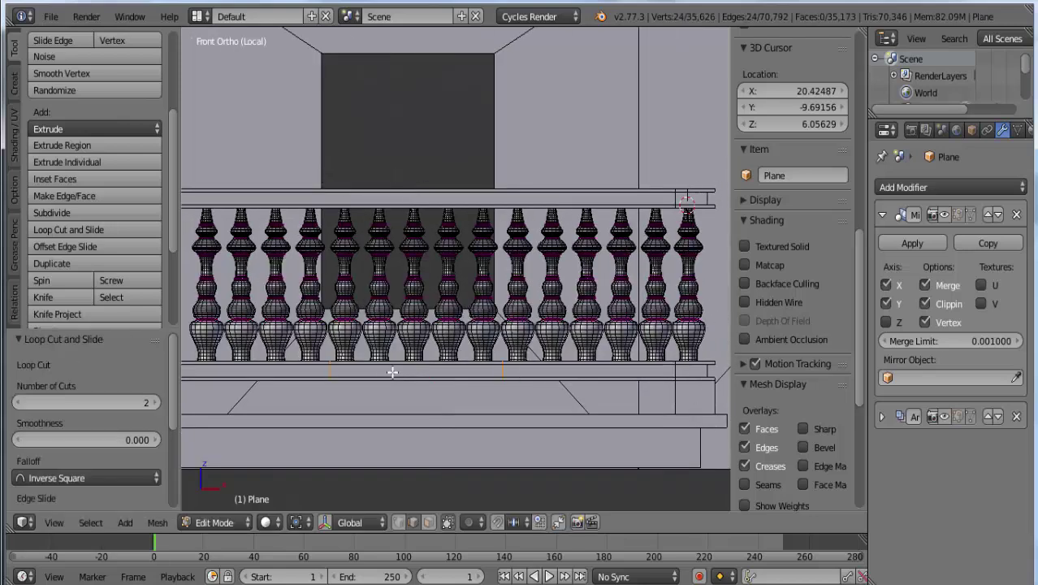
key(s)
key(x)
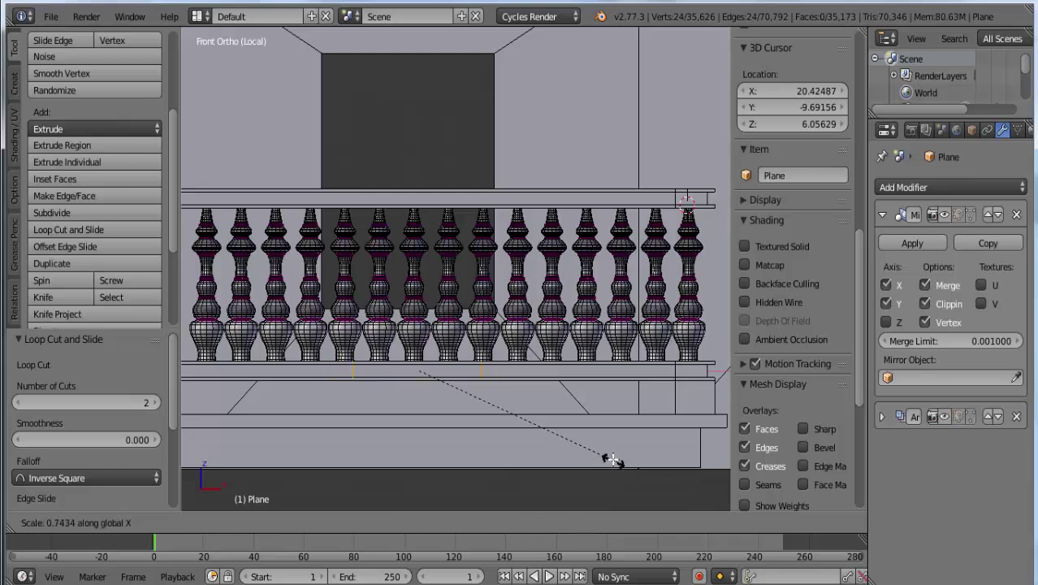
click(459, 397)
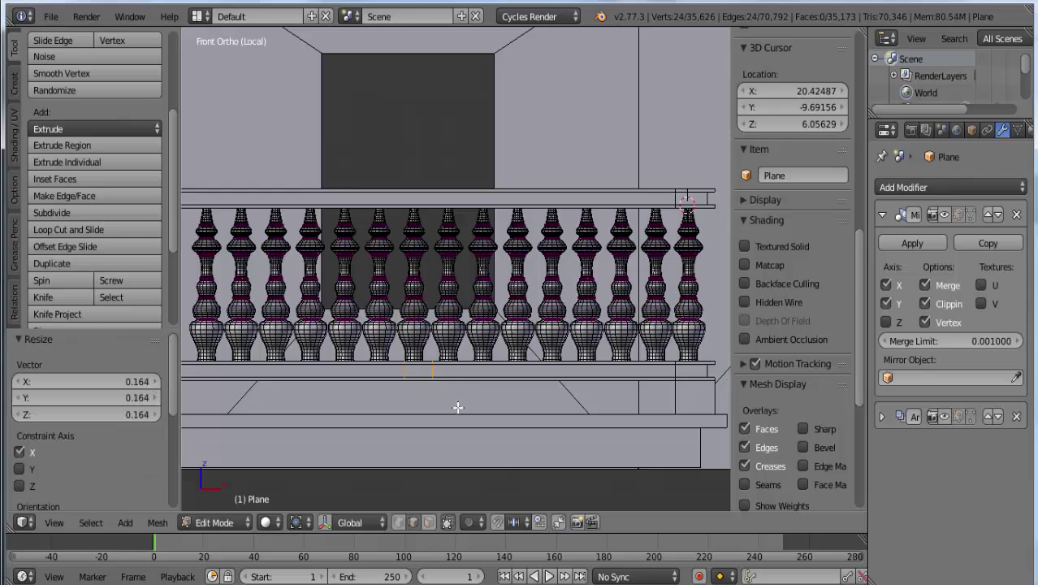
key(g)
key(x)
click(455, 409)
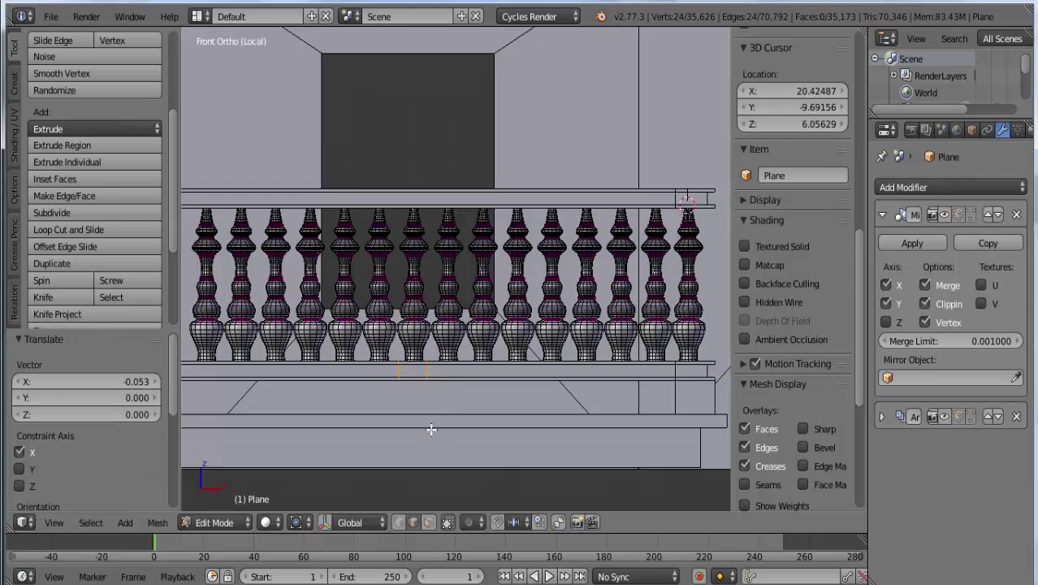
Extrude the narrow face between the new loops 0.292 to form a second block
middle_drag(430, 426, 418, 370)
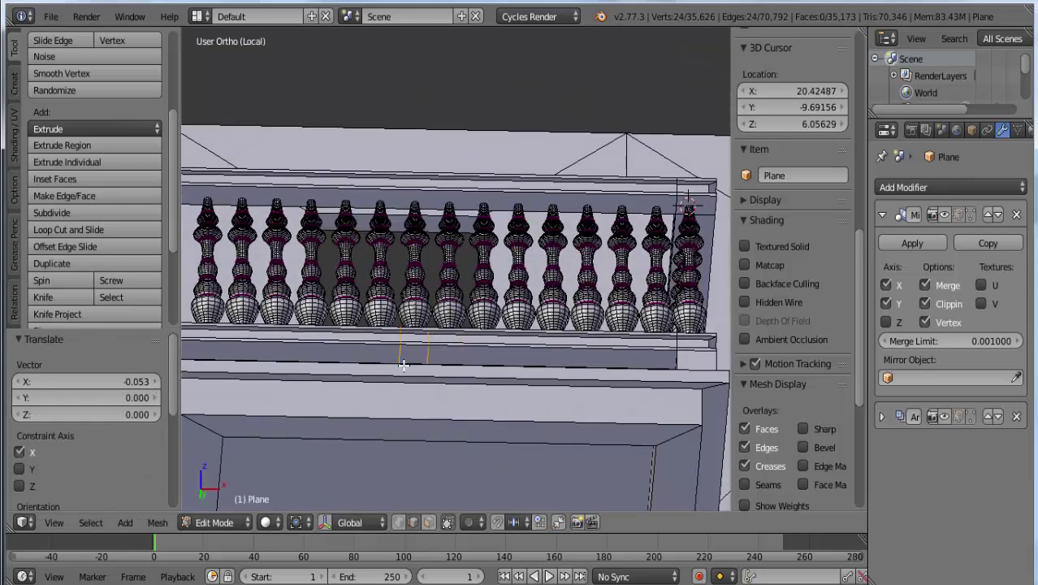
key(ctrl+Tab)
click(402, 363)
right_click(413, 354)
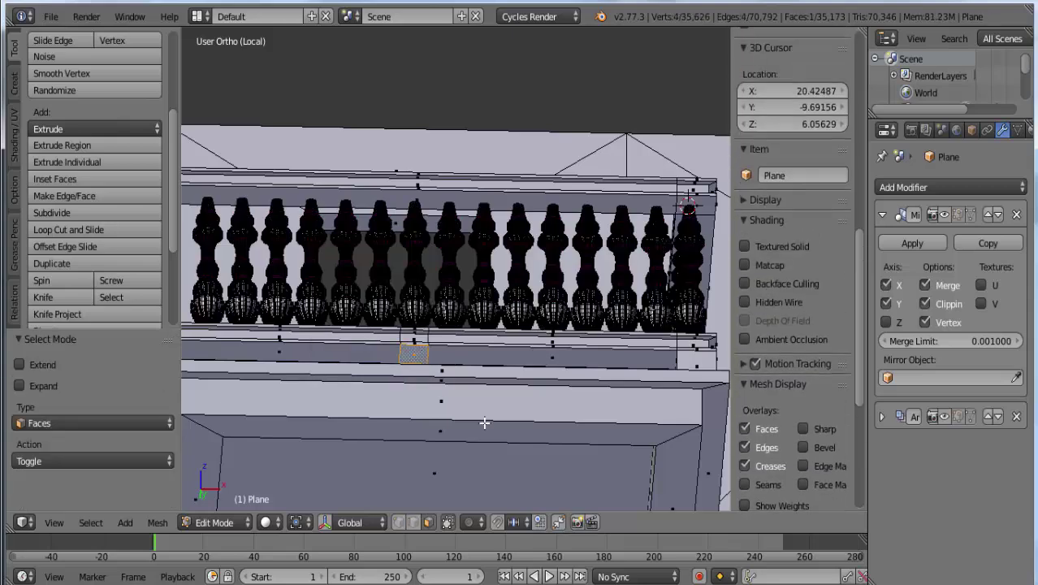
middle_drag(484, 422, 492, 470)
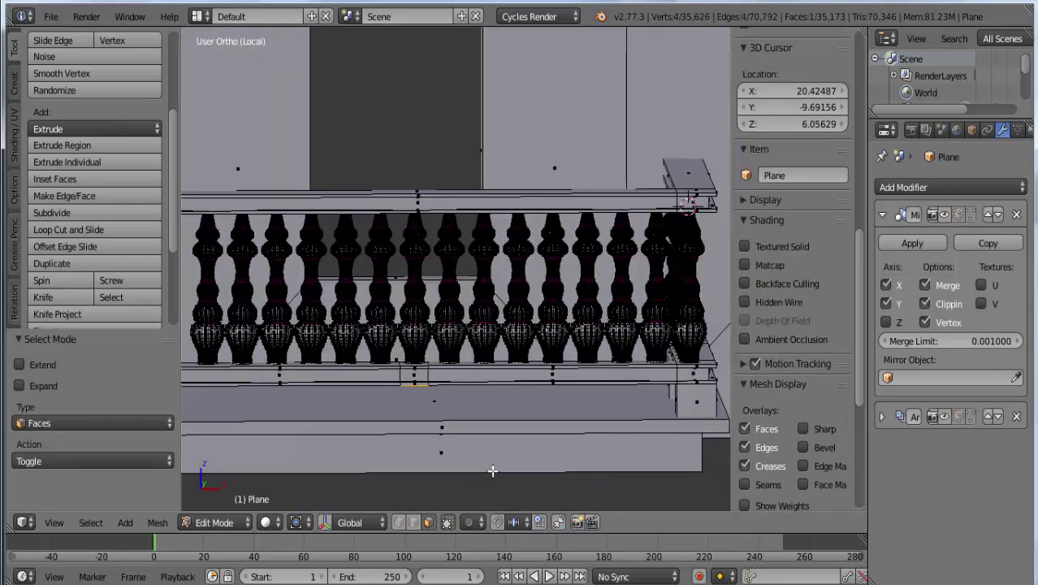
key(e)
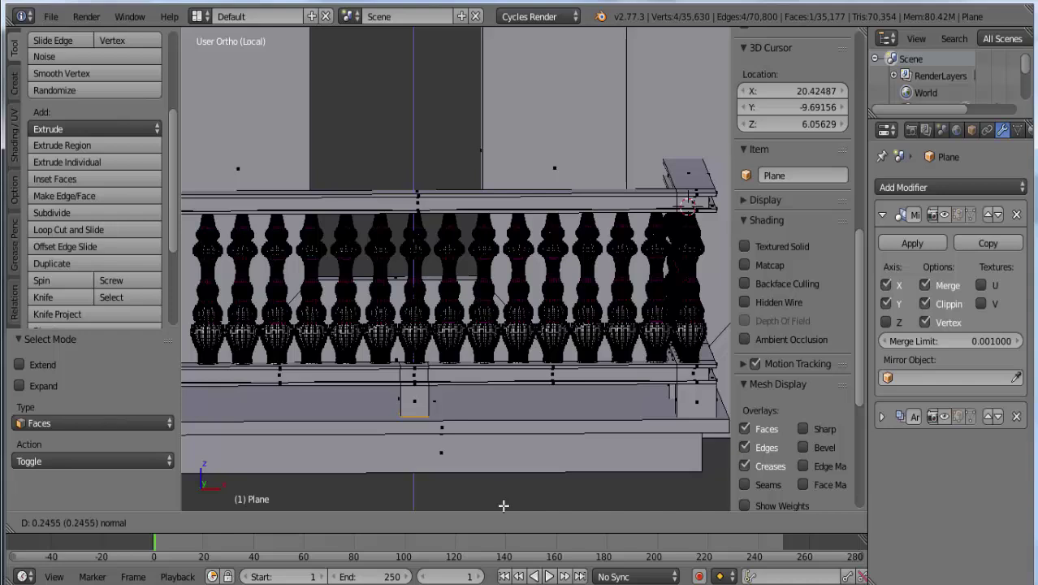
click(504, 508)
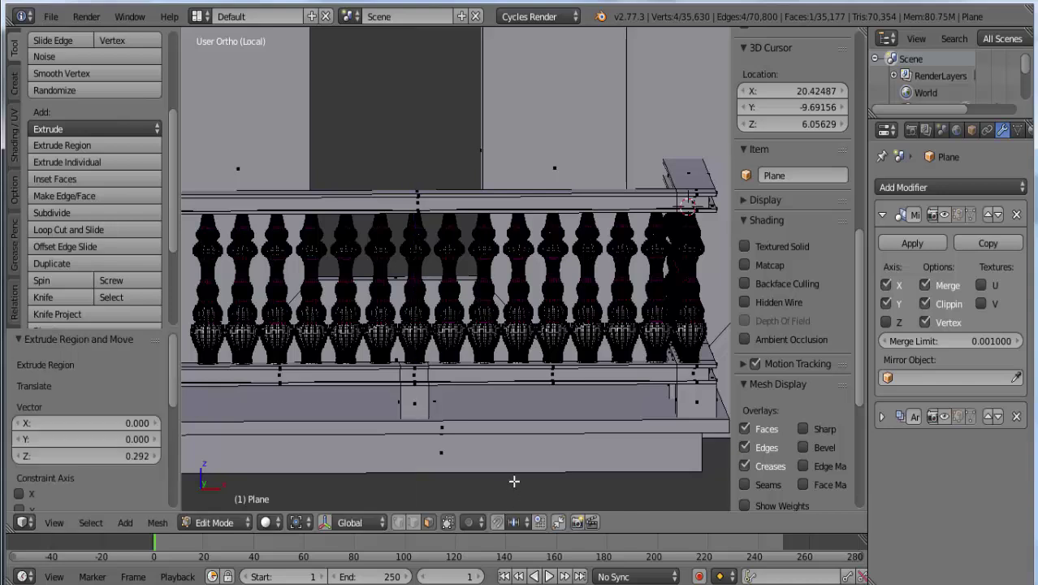
Cut two unslid edge loops across the newly extruded block
scroll(486, 481, down, 1)
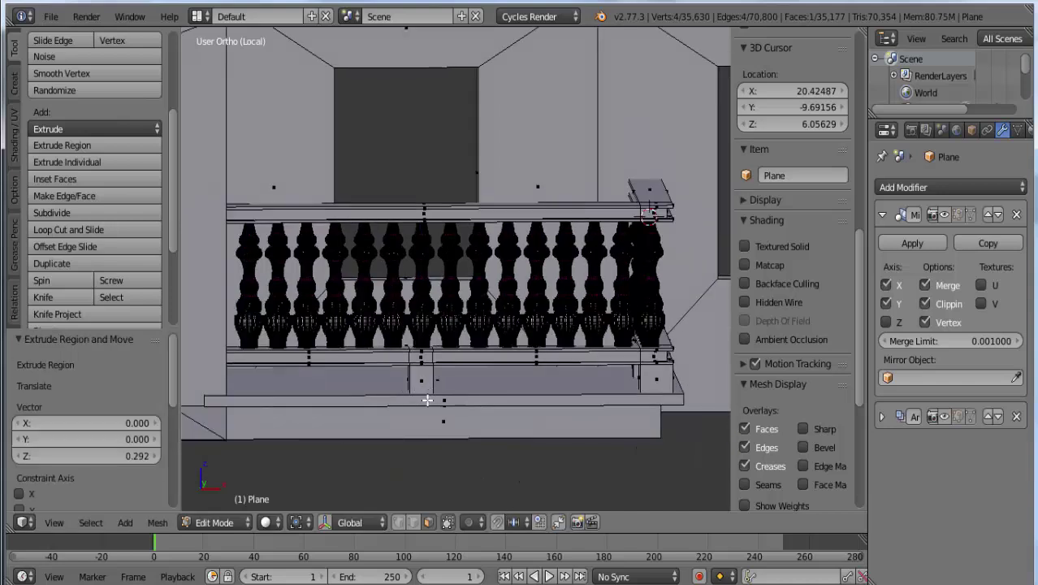
scroll(428, 397, up, 1)
scroll(428, 394, up, 1)
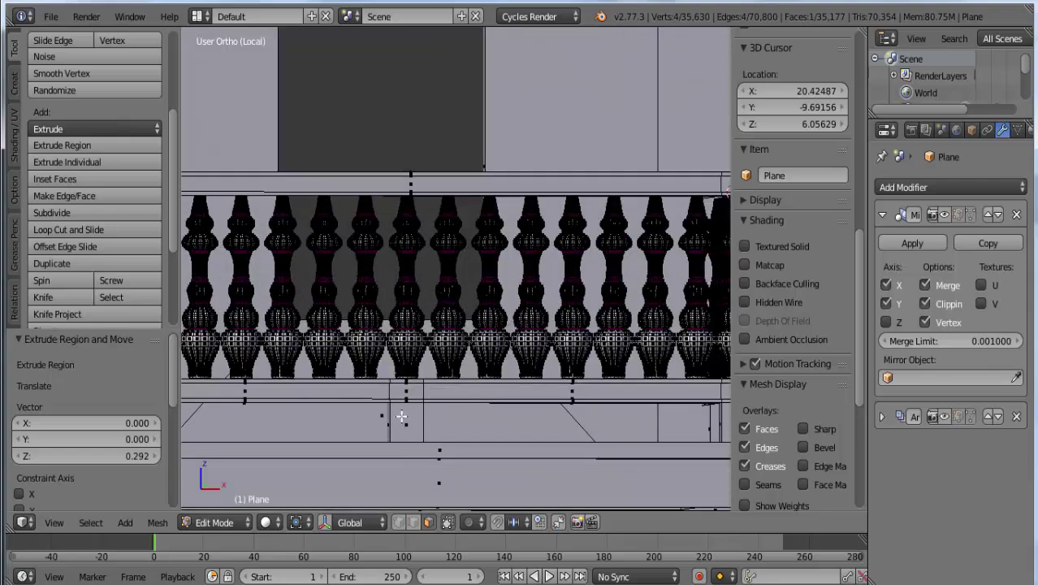
key(ctrl+r)
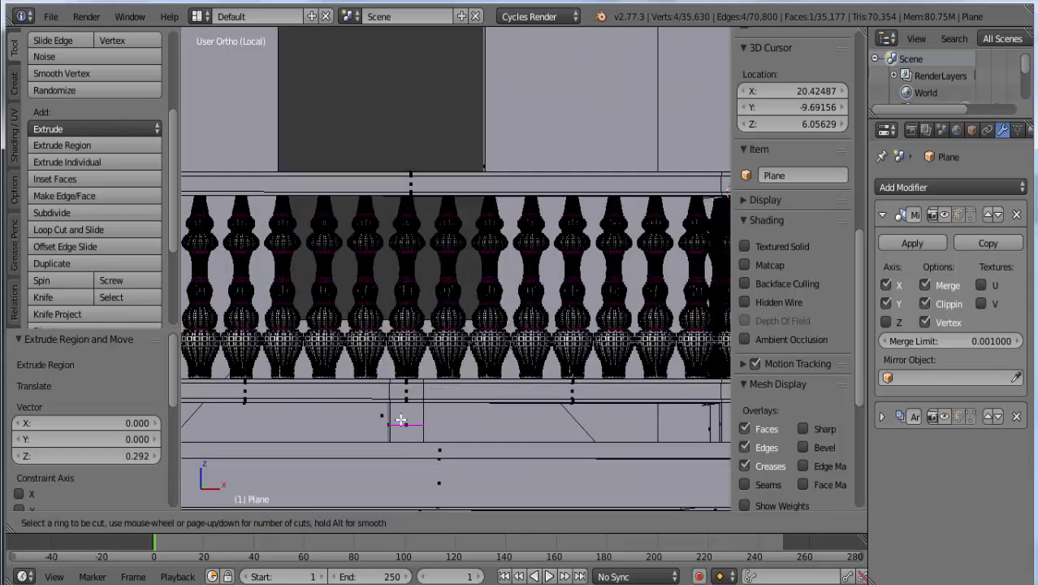
scroll(401, 420, up, 1)
click(401, 419)
right_click(401, 419)
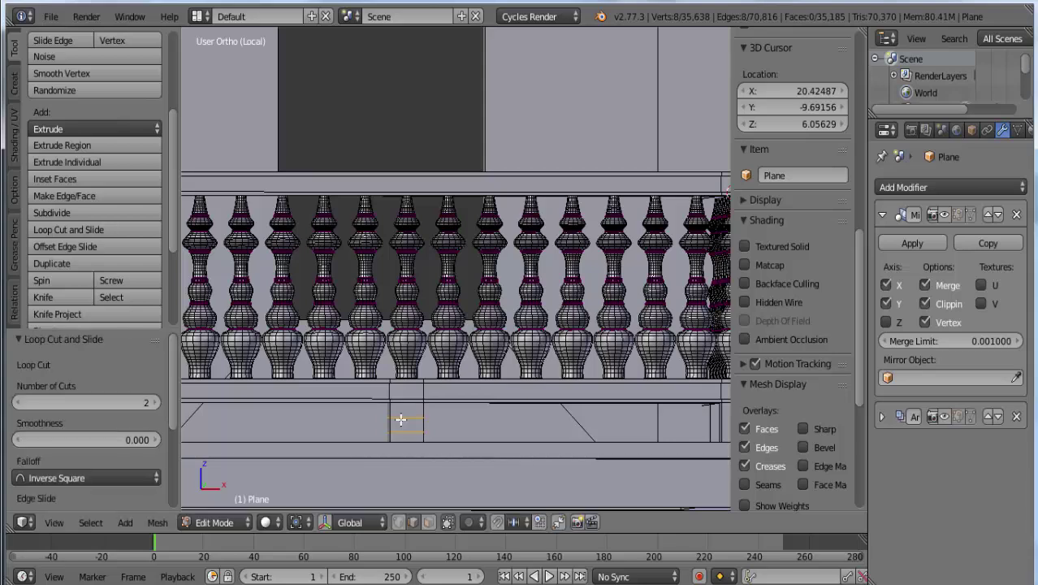
Select the block's middle face band and scale it inward to 0.770
click(428, 522)
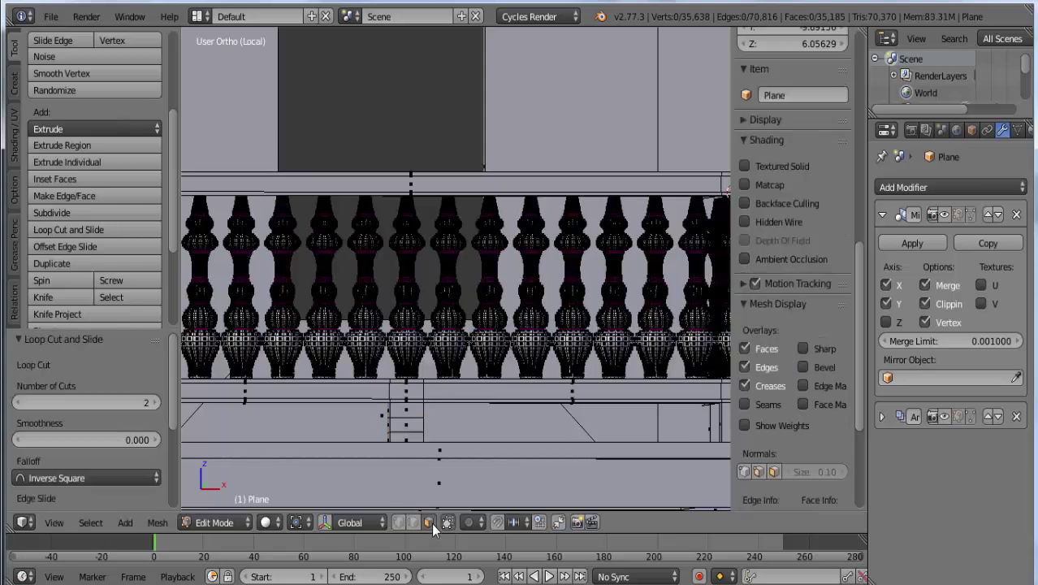
right_click(420, 424)
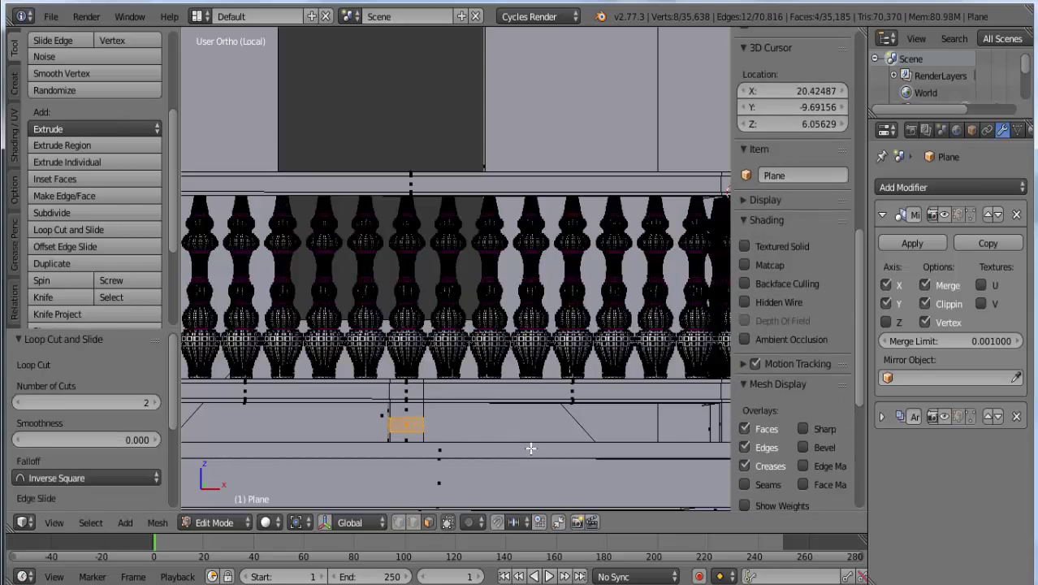
key(s)
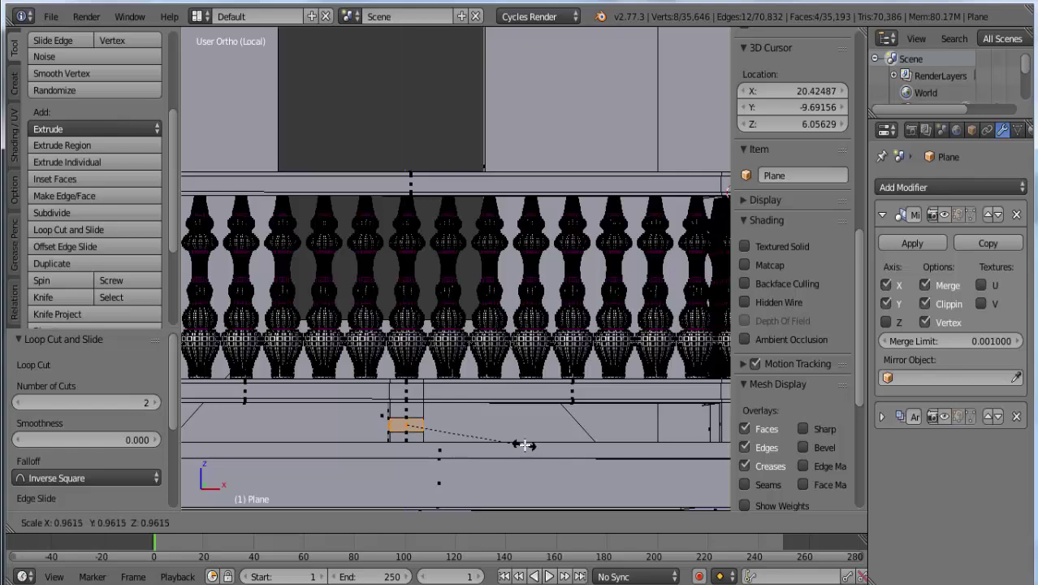
click(504, 430)
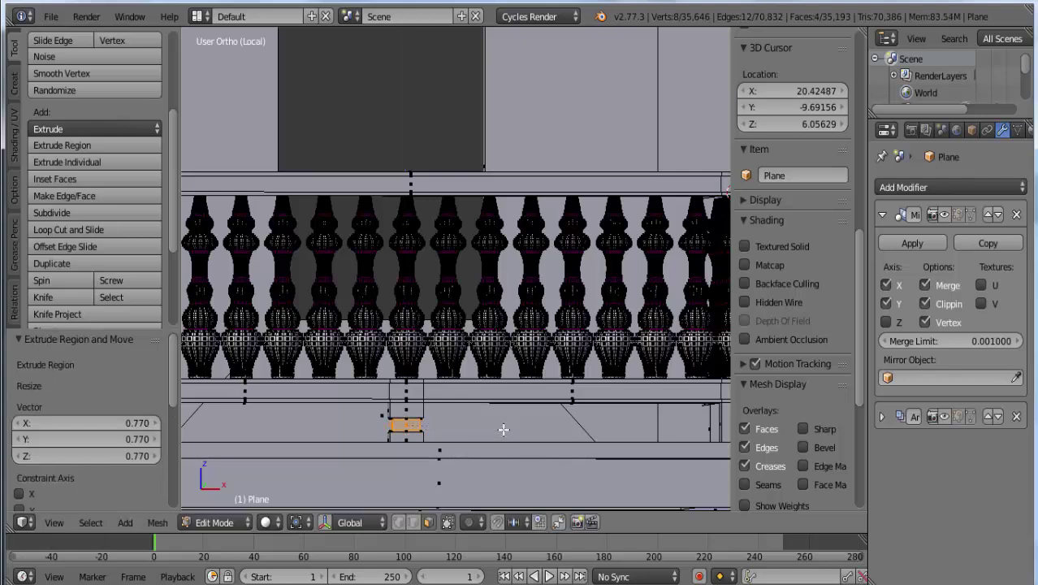
middle_drag(593, 439, 456, 402)
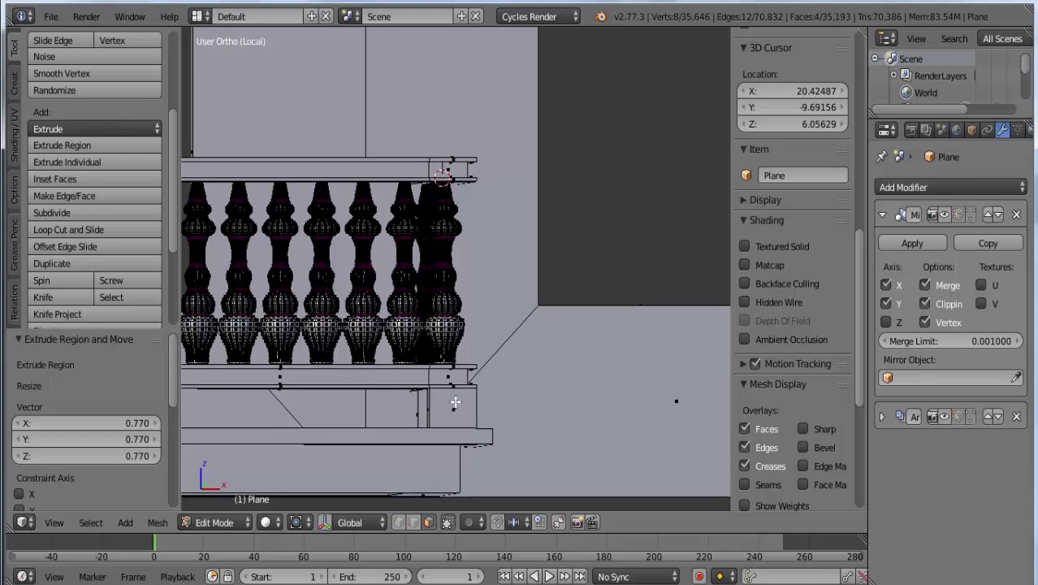
Cut two loops around the first pedestal post and scale the face ring between them to 0.754
key(ctrl+r)
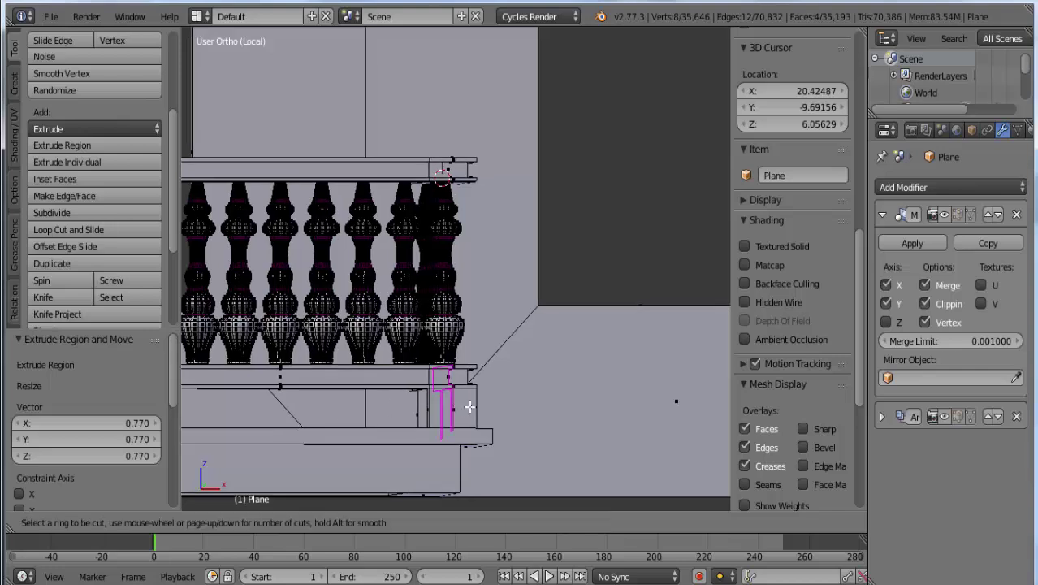
scroll(479, 406, up, 1)
click(479, 406)
right_click(478, 406)
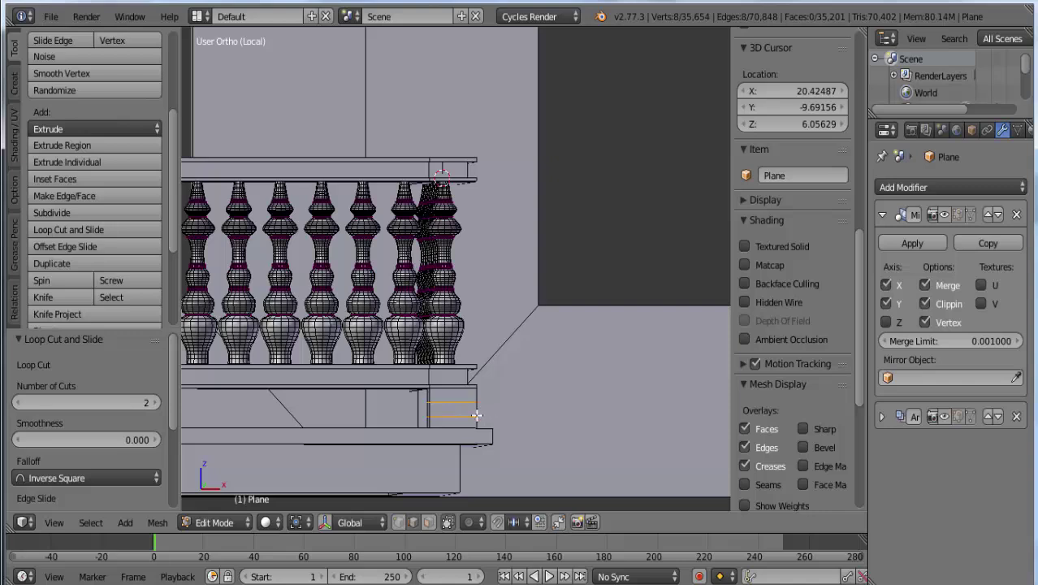
key(ctrl+Tab)
click(476, 415)
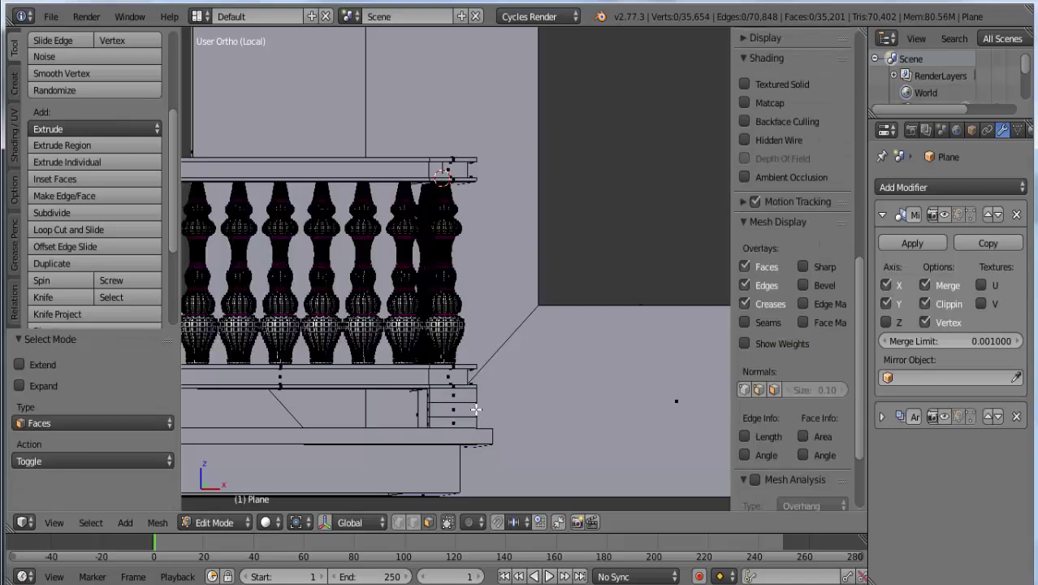
alt+right_click(476, 409)
key(s)
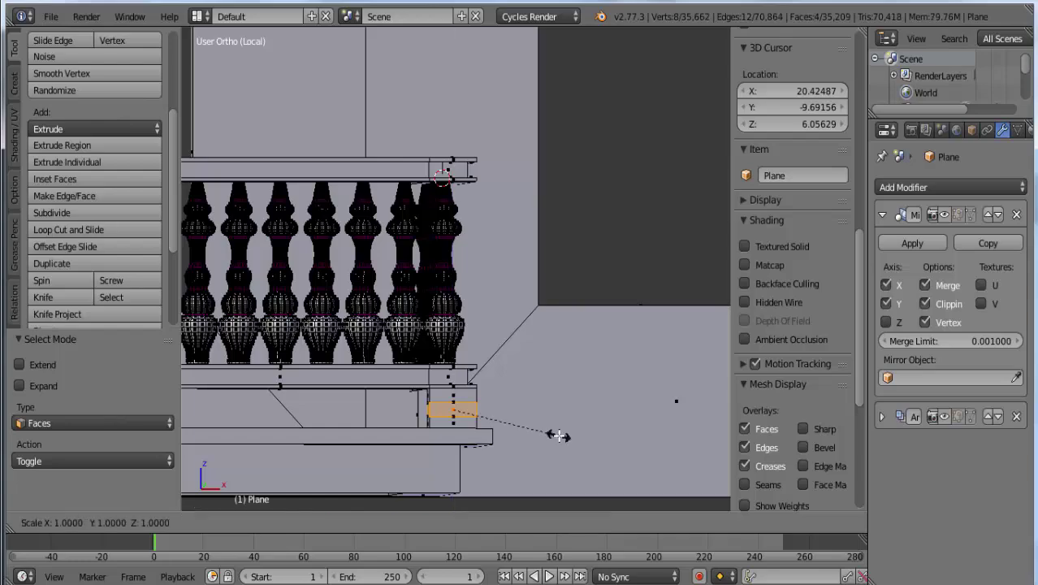
click(532, 423)
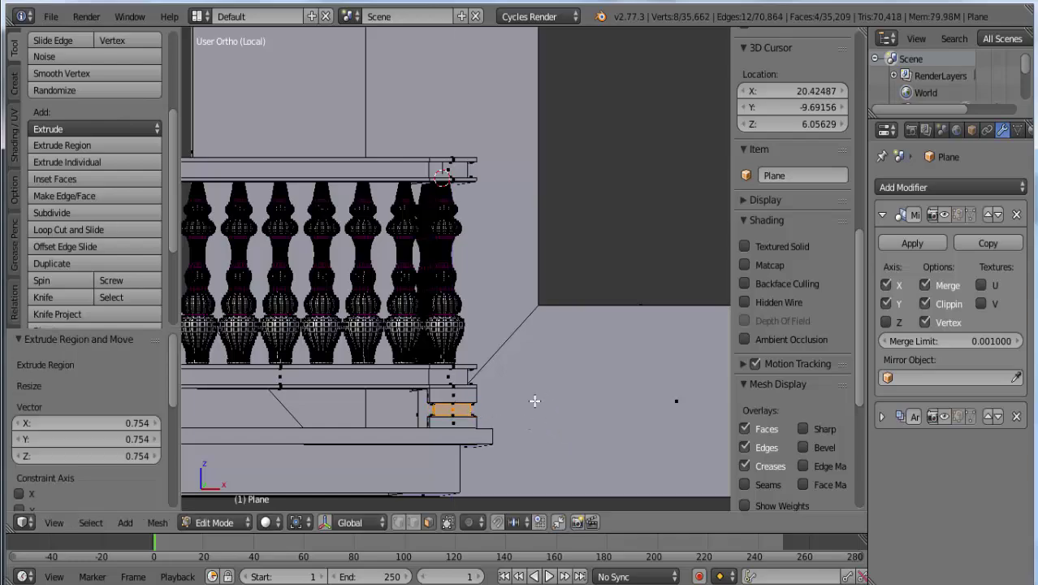
mouse_move(533, 423)
middle_down()
mouse_move(566, 414)
mouse_move(477, 418)
middle_up()
Cut two loops around the next post and extrude its middle face ring, scaling it to 0.691
key(ctrl+r)
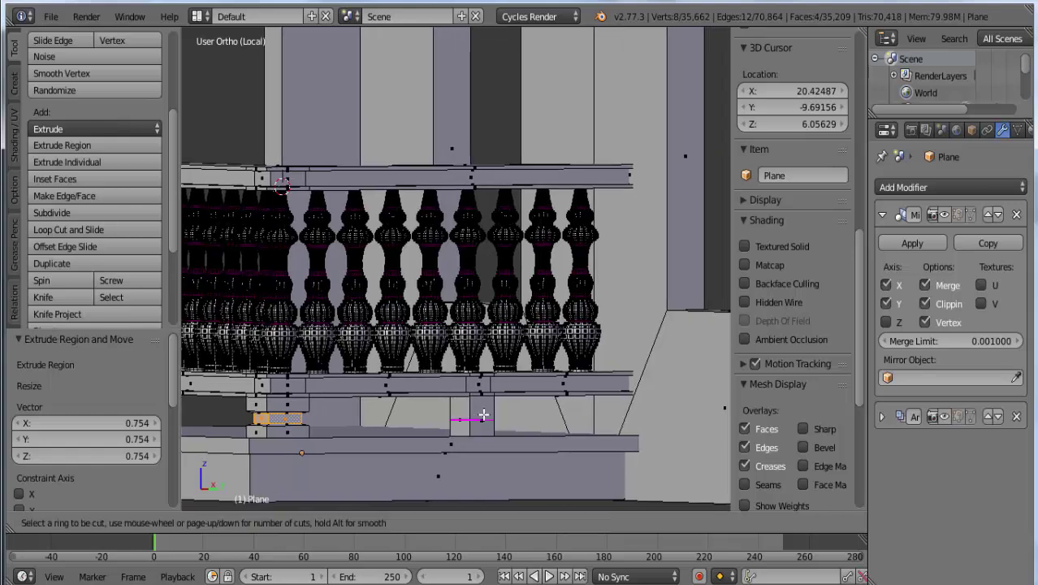
click(485, 414)
right_click(484, 415)
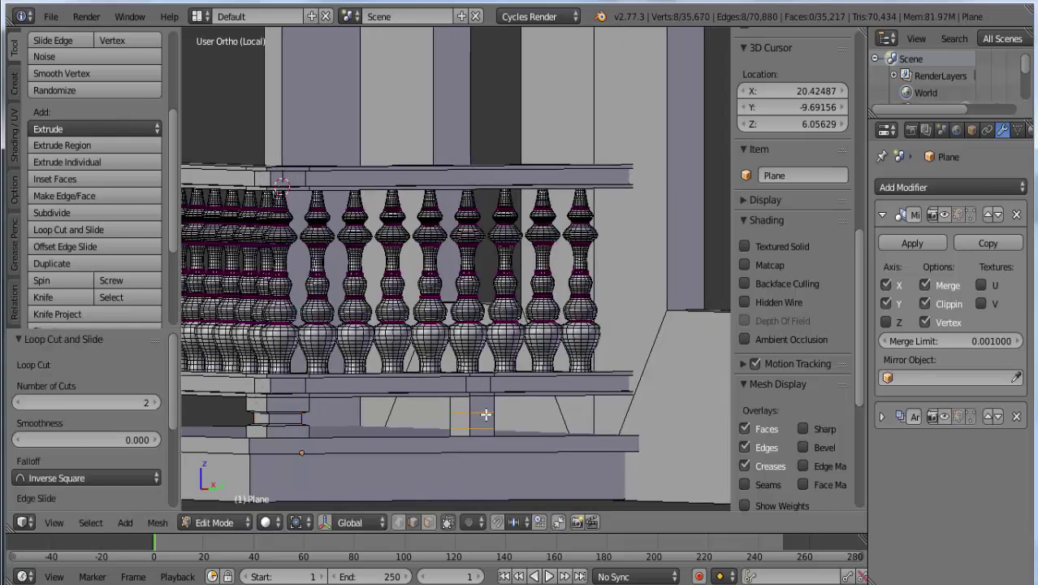
key(ctrl+Tab)
click(491, 423)
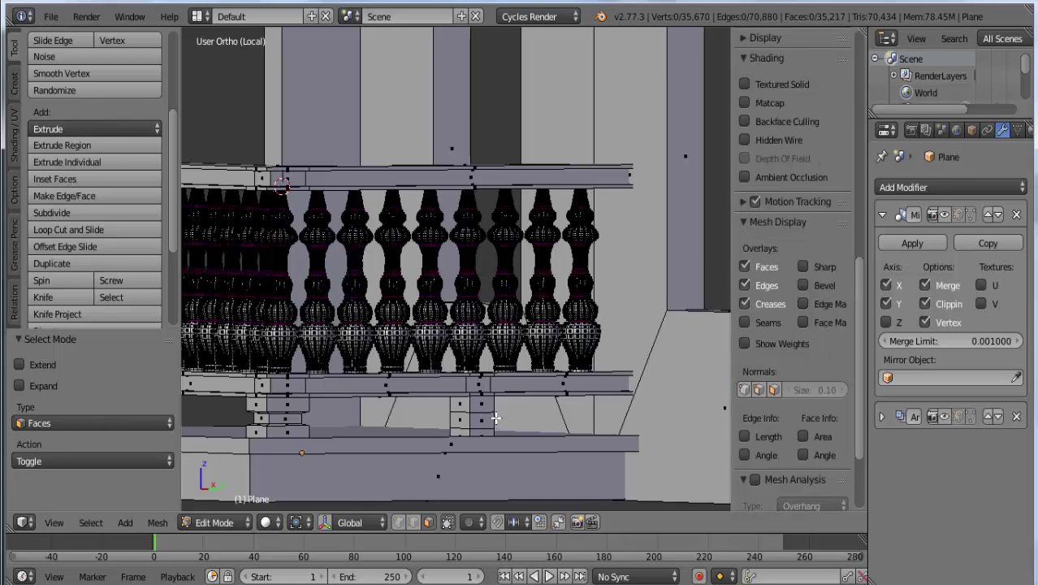
alt+right_click(494, 419)
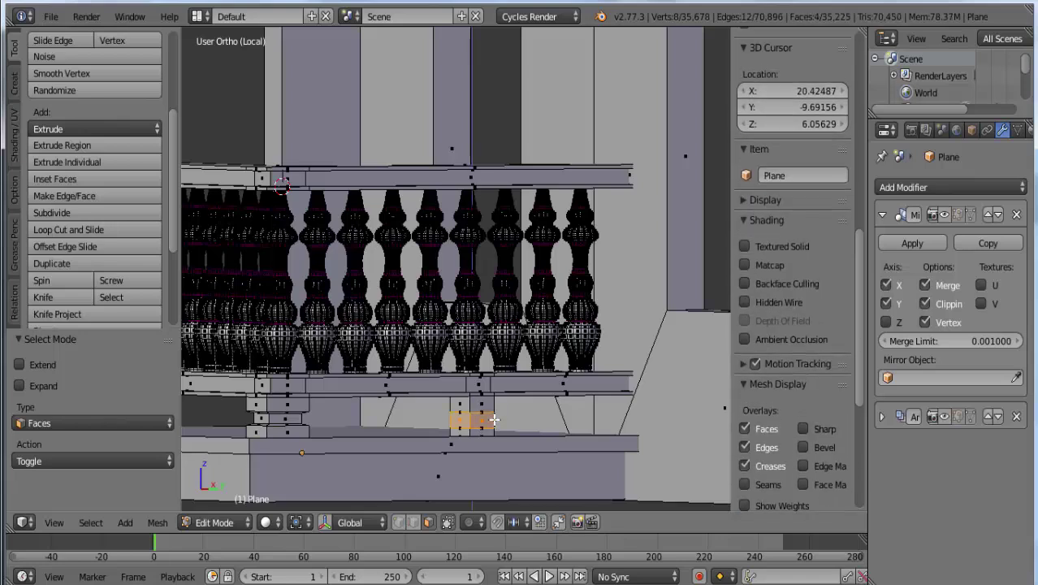
key(e)
key(s)
click(487, 418)
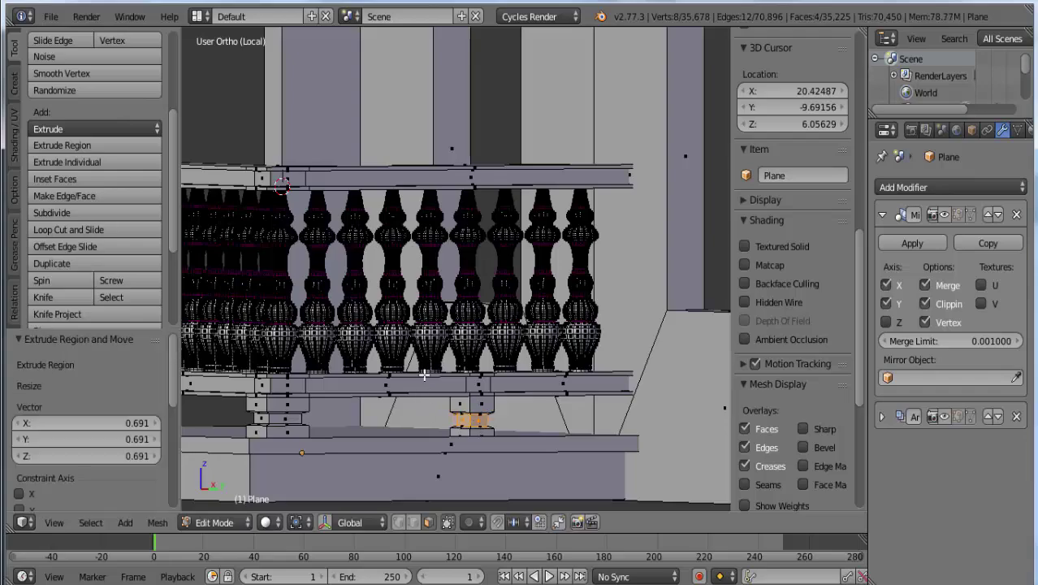
mouse_move(356, 223)
shift+middle_down()
mouse_move(541, 285)
mouse_move(465, 230)
shift+middle_up()
Inset the corner top face 0.0325, extrude it up 0.121 and taper the top to 0.799
right_click(466, 230)
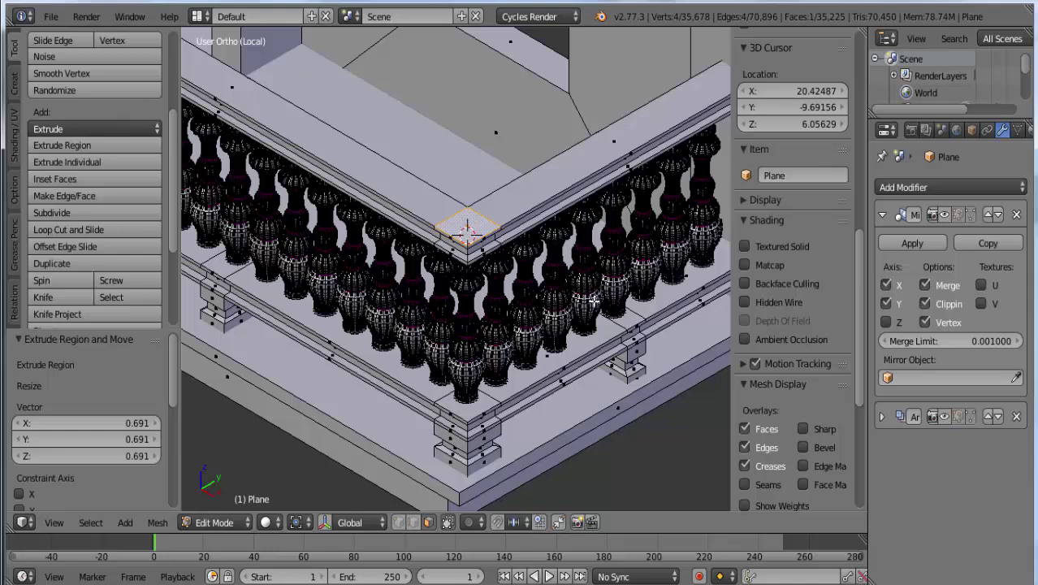
key(i)
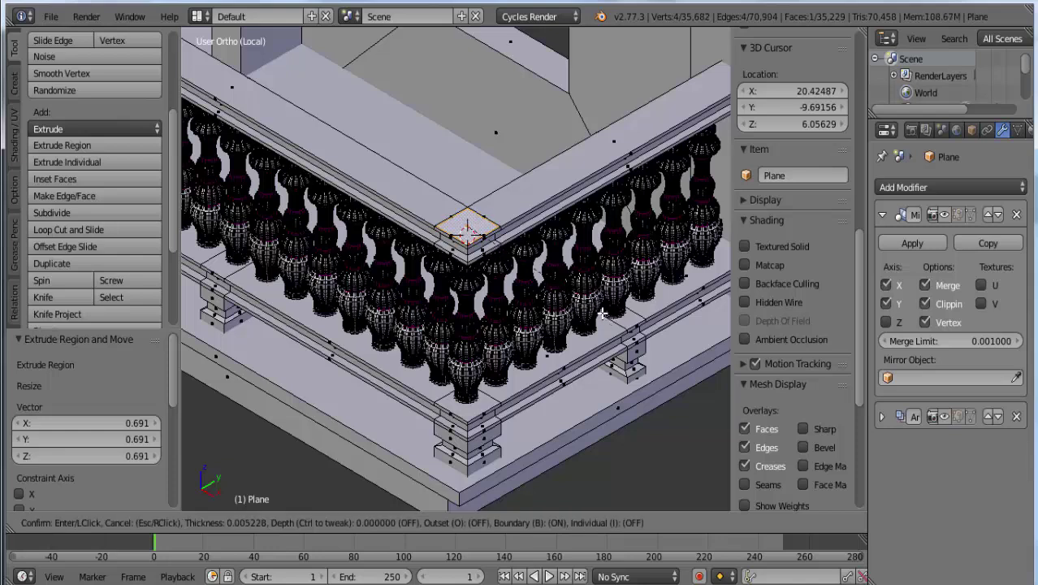
key(0)
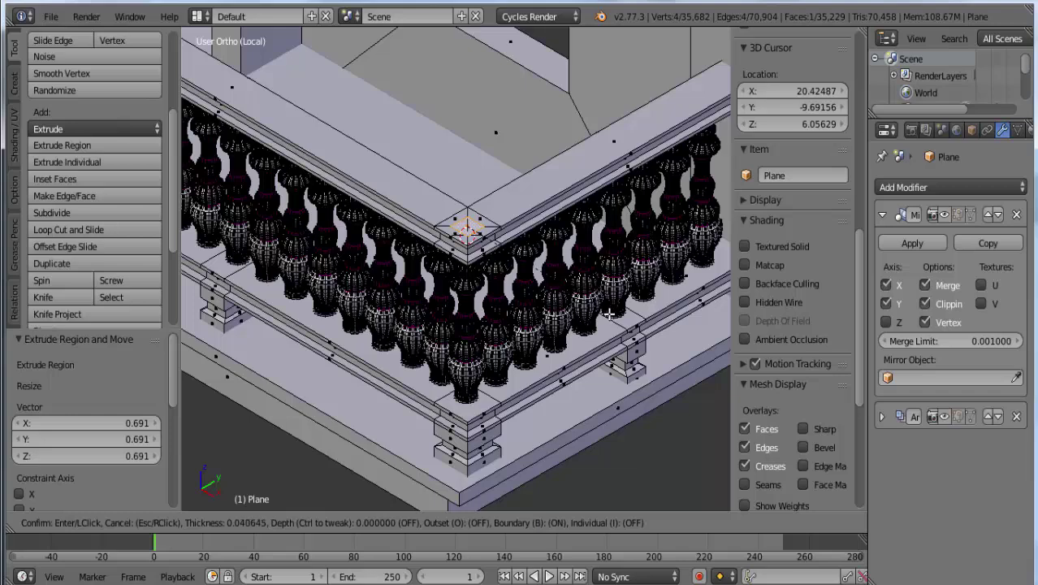
click(608, 315)
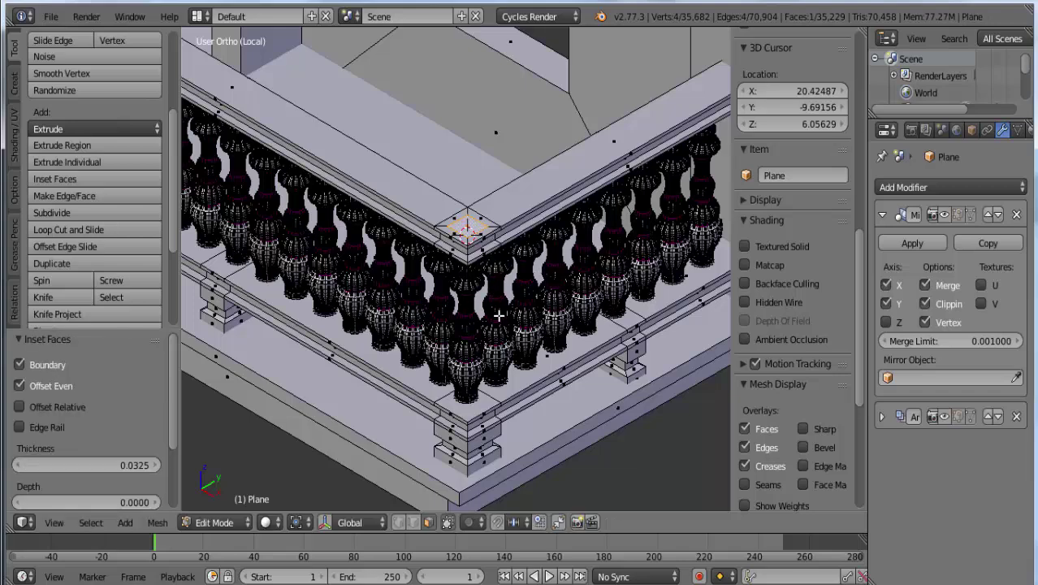
middle_drag(498, 315, 518, 284)
key(e)
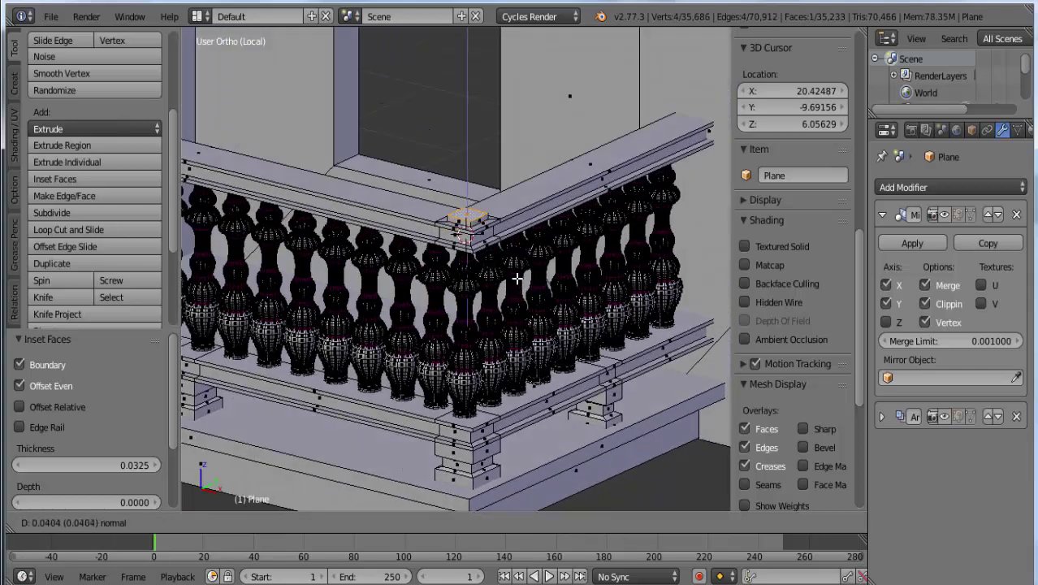
click(598, 331)
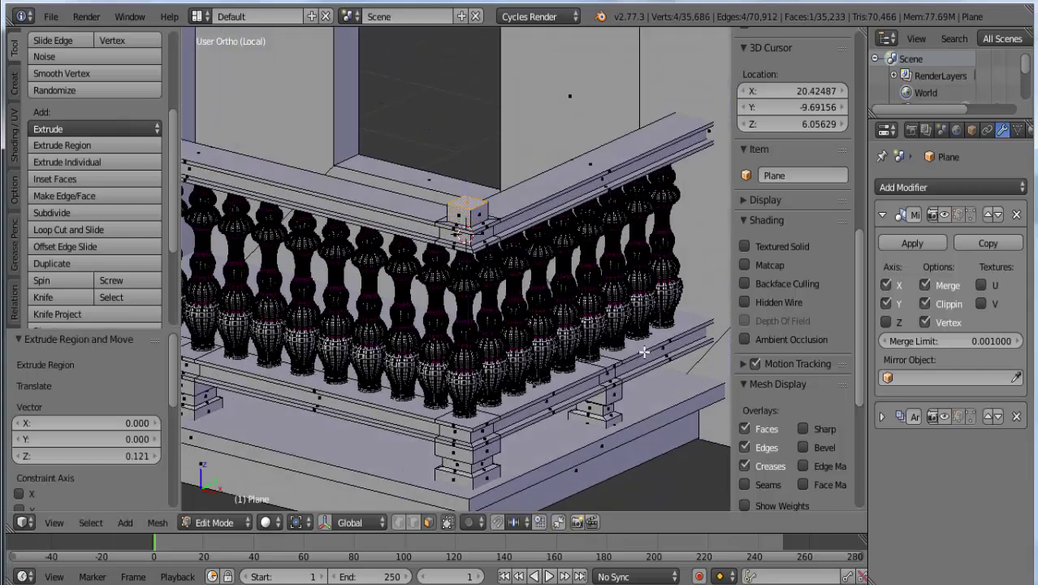
click(612, 317)
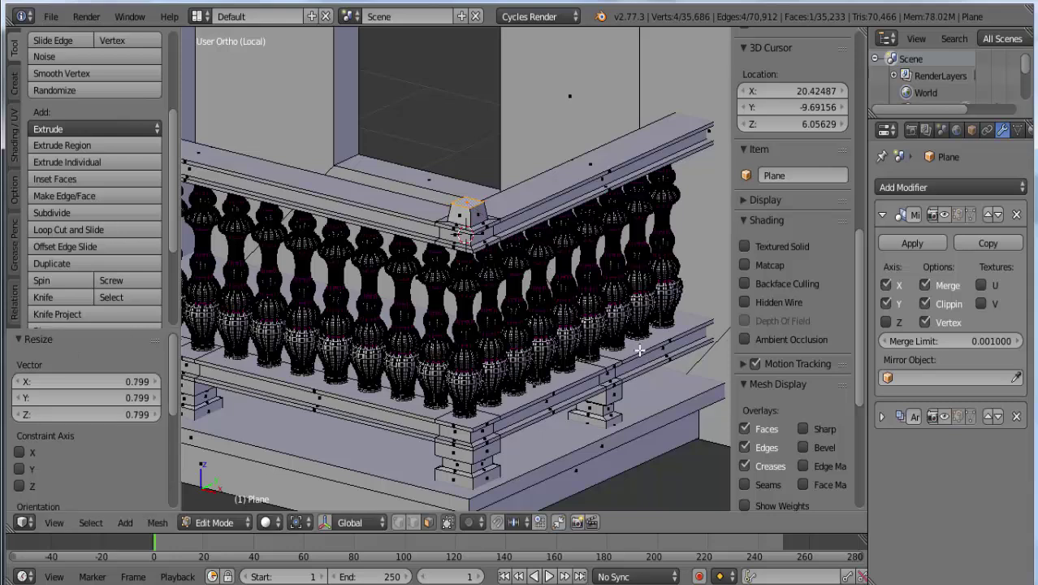
Add a second step 0.064 high tapered to 0.750, then a further 0.046 extrusion
key(e)
click(633, 342)
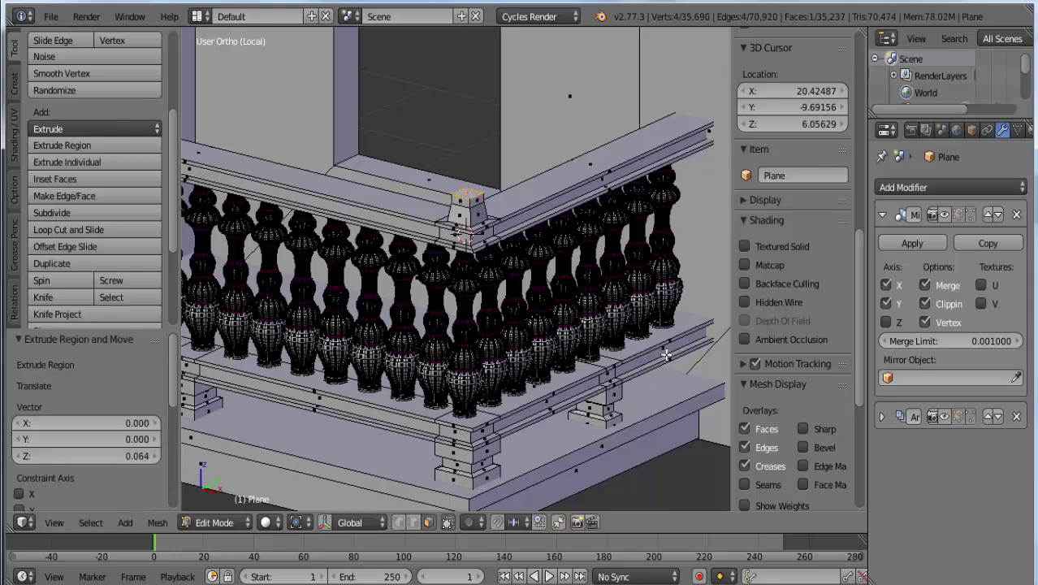
key(s)
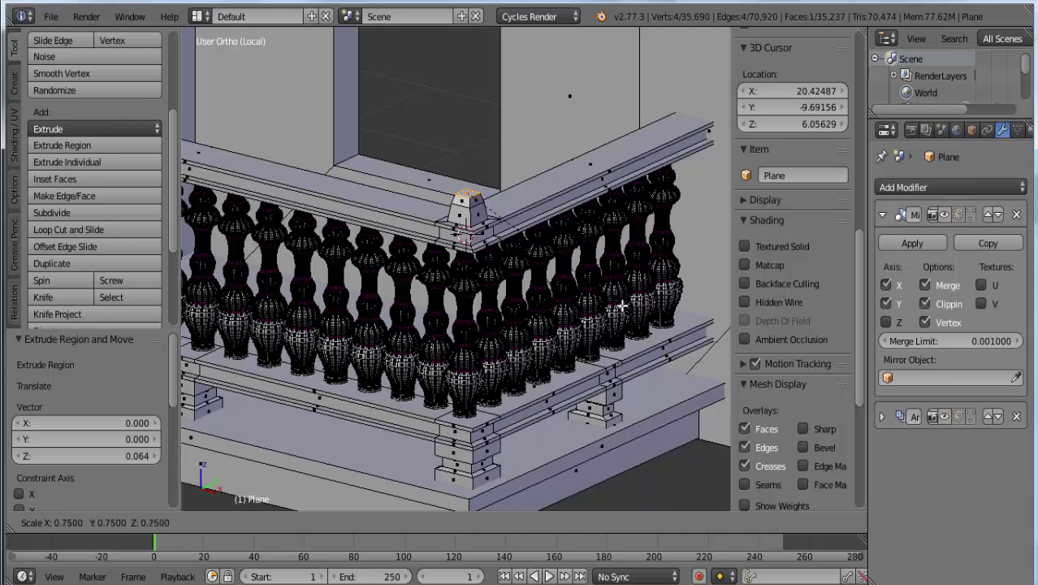
click(617, 304)
key(e)
click(615, 299)
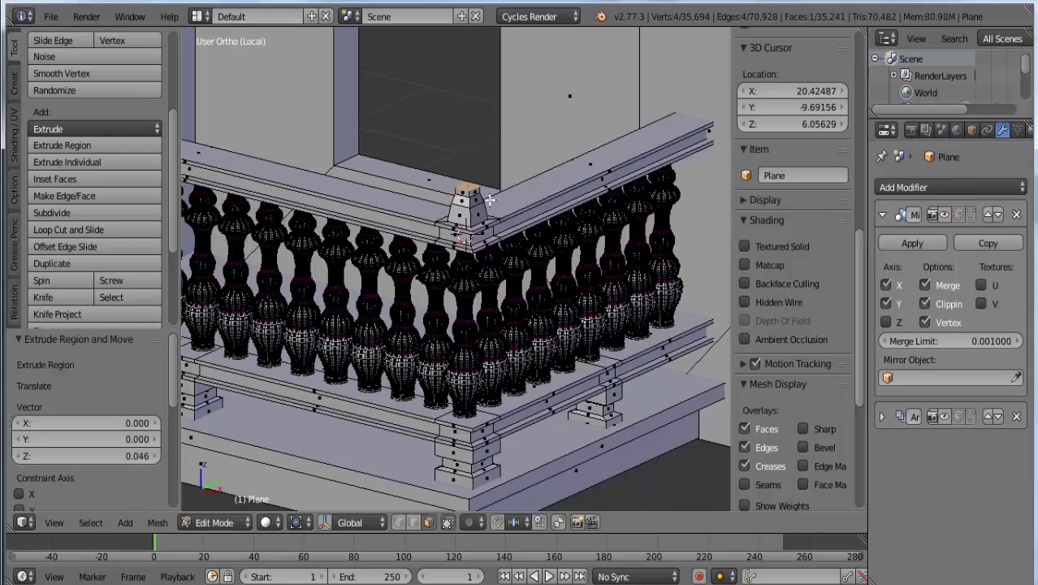
key(shift+s)
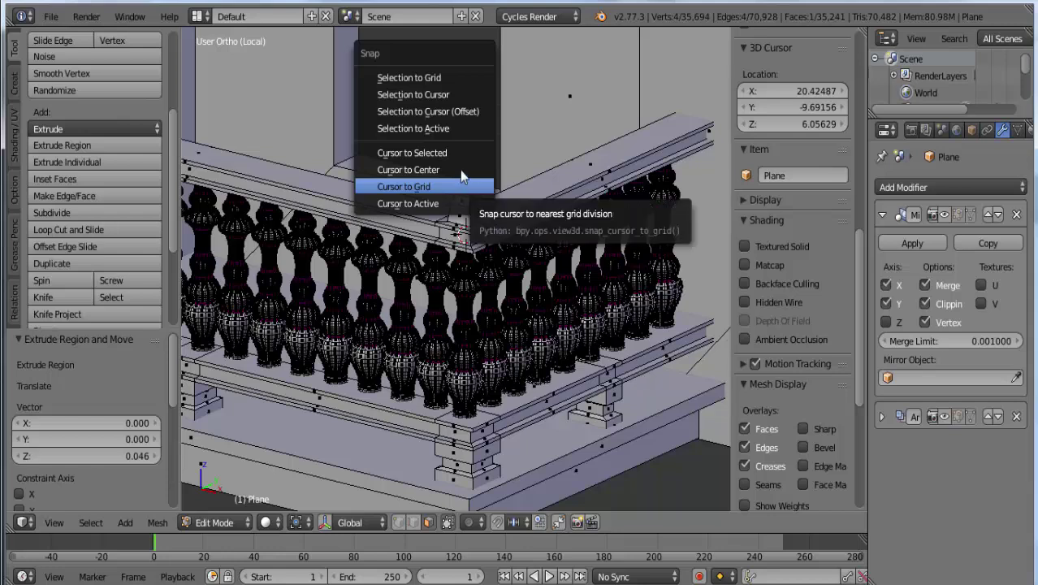
Snap the 3D cursor to the corner top face and add a UV sphere with 8 rings there
click(455, 157)
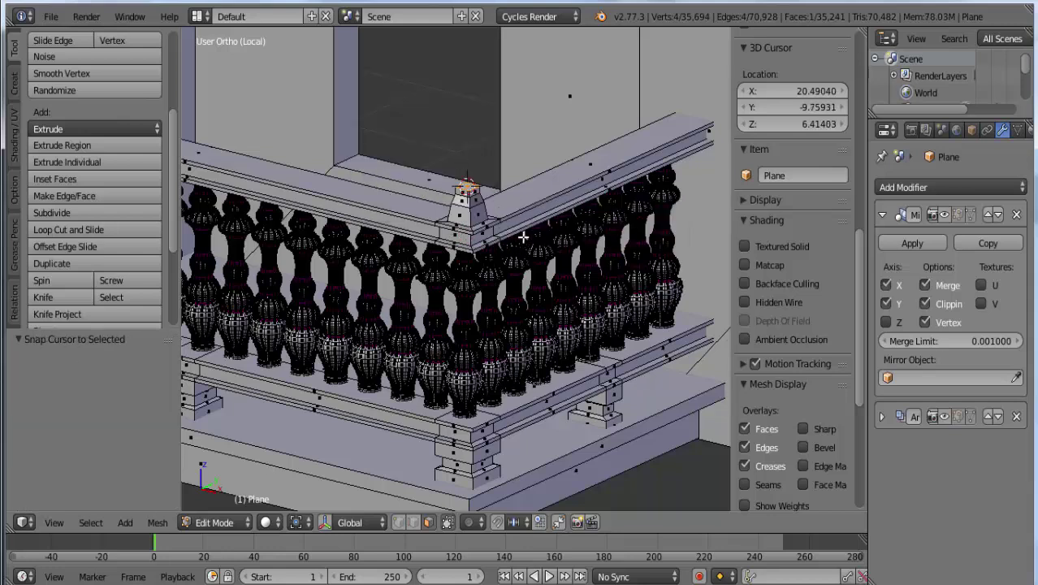
key(shift+a)
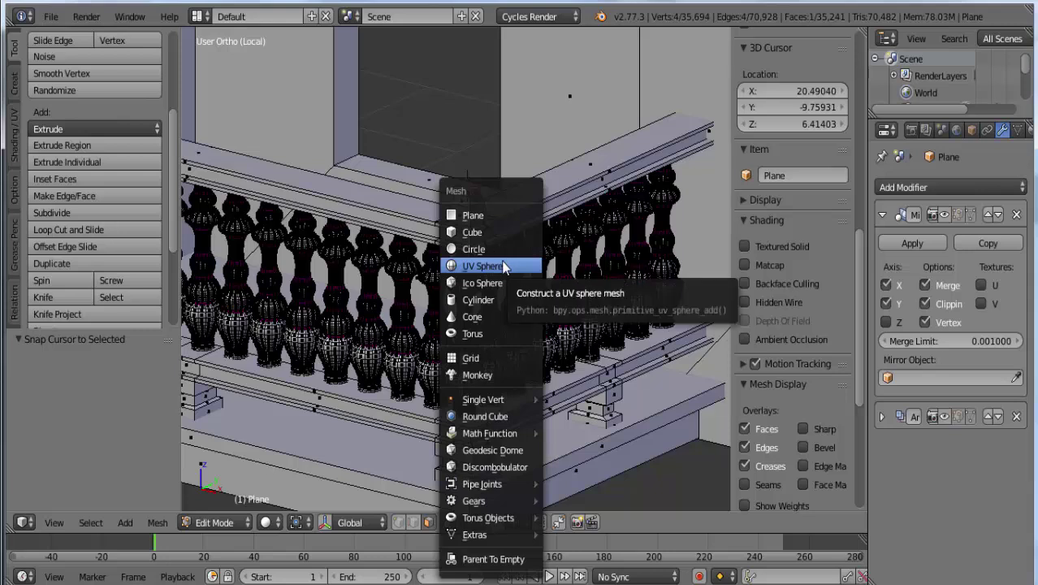
key(Return)
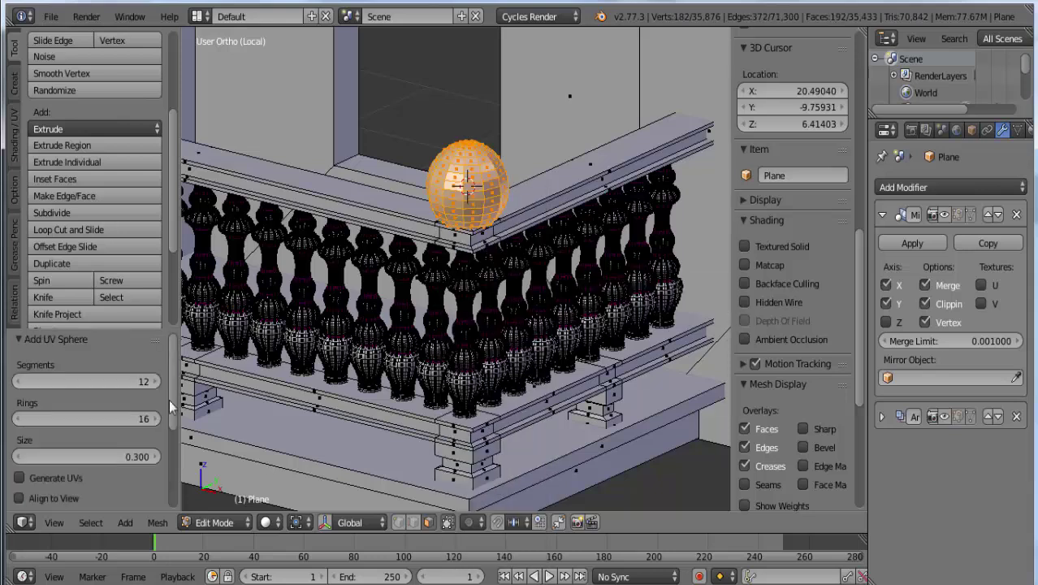
click(143, 382)
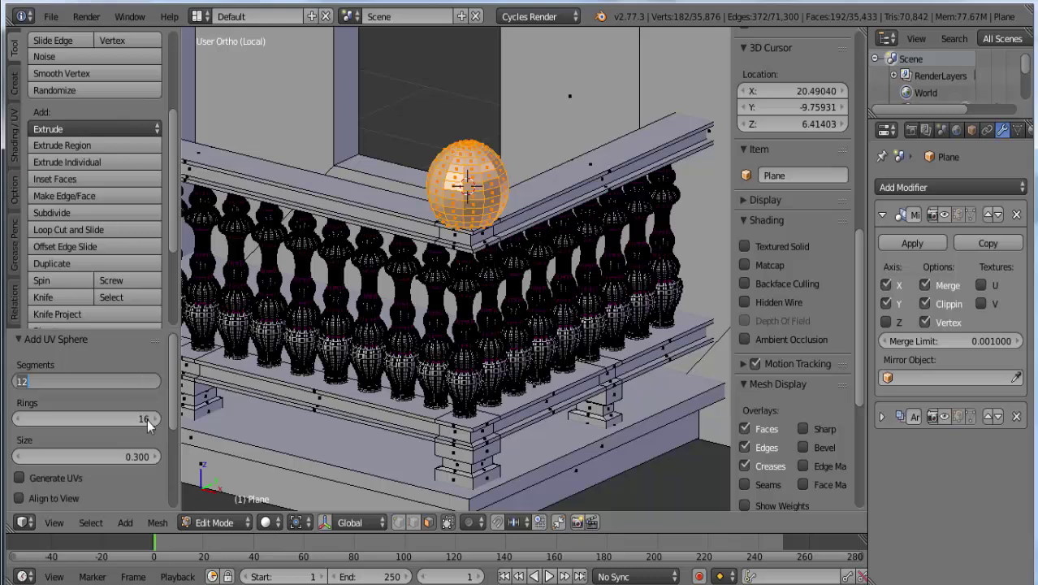
click(141, 419)
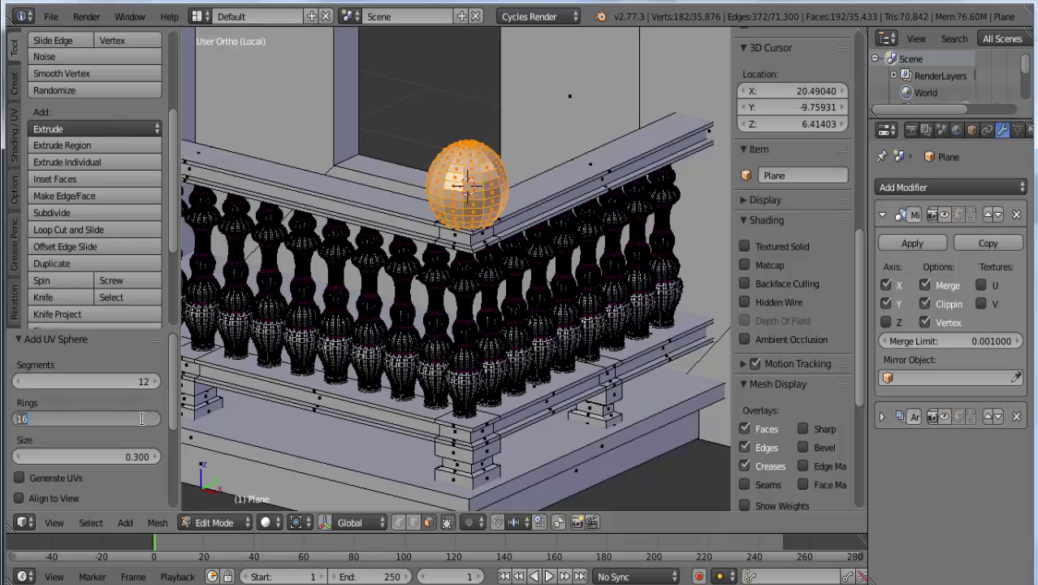
text(8)
key(Return)
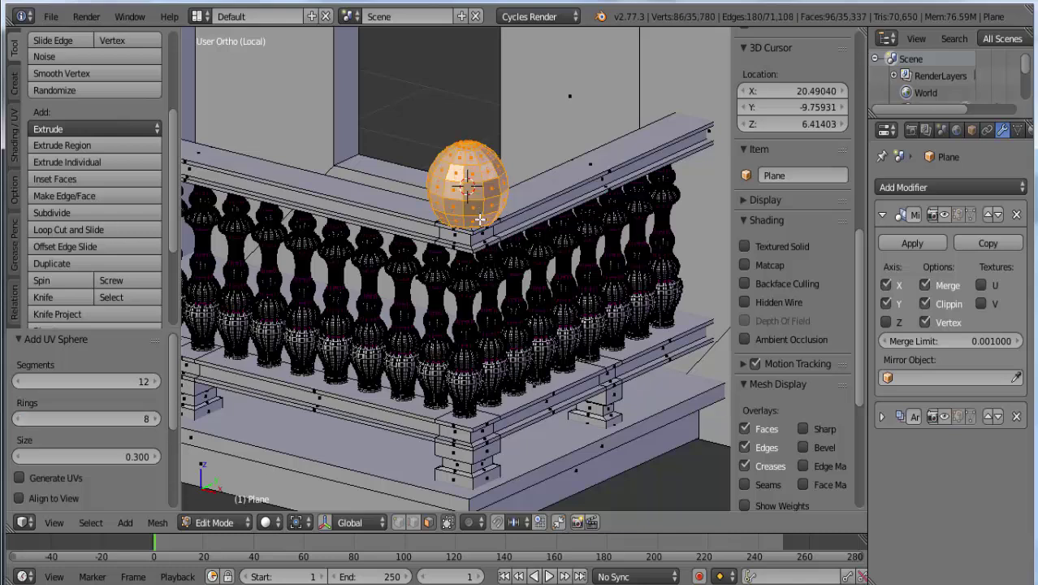
Shrink the sphere to about a third and raise it along Z onto the pedestal
key(s)
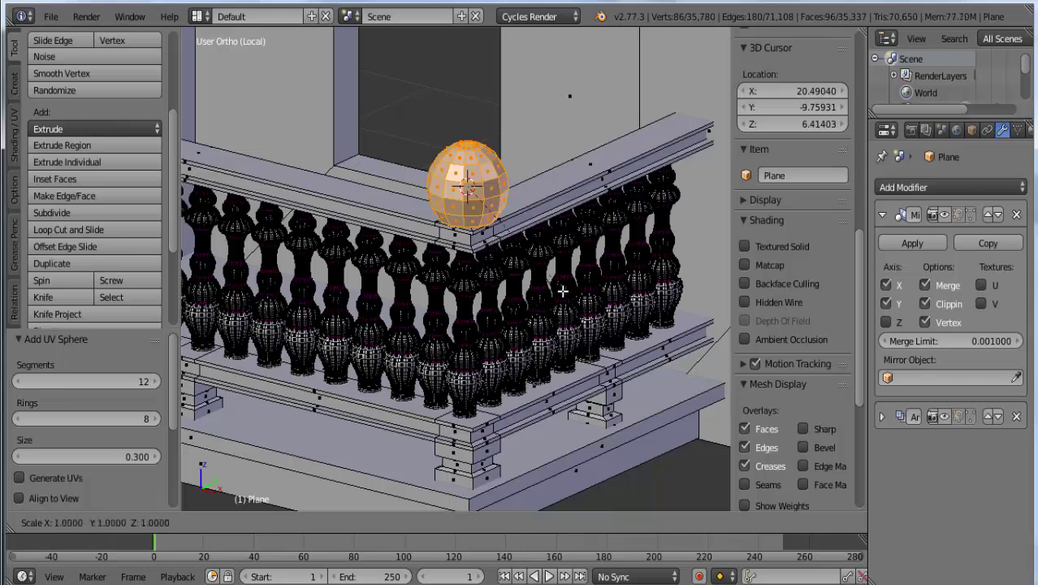
click(504, 227)
key(g)
key(z)
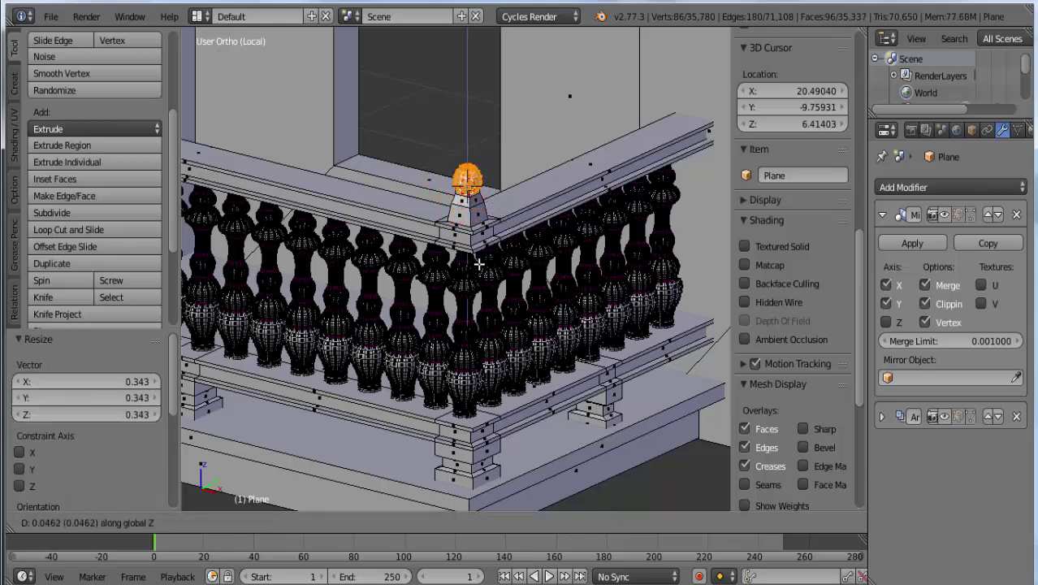
click(479, 264)
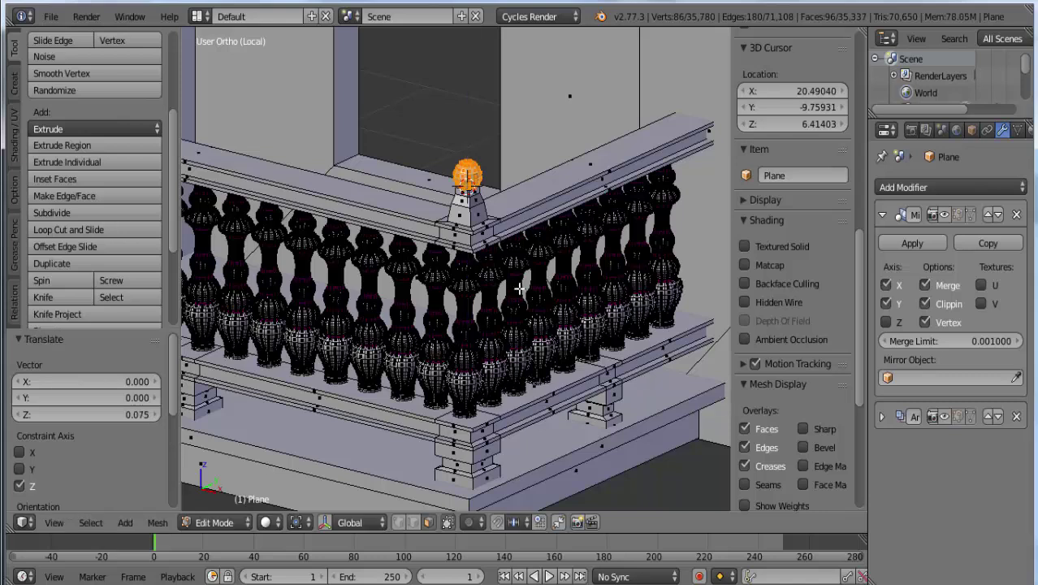
Fine-tune the finial with two slight enlargements and upward Z nudges to its final height
key(s)
click(544, 291)
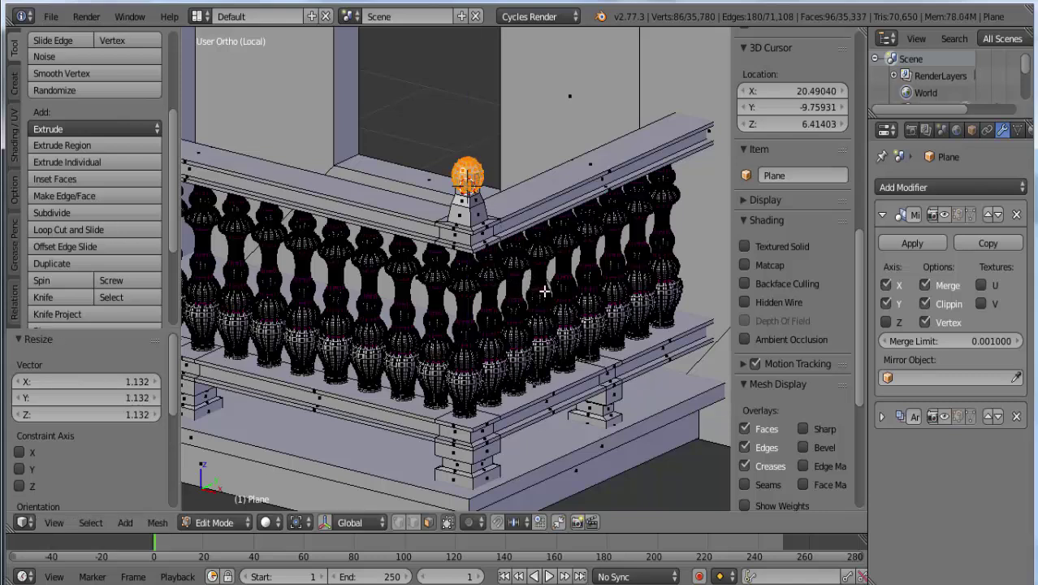
key(g)
key(z)
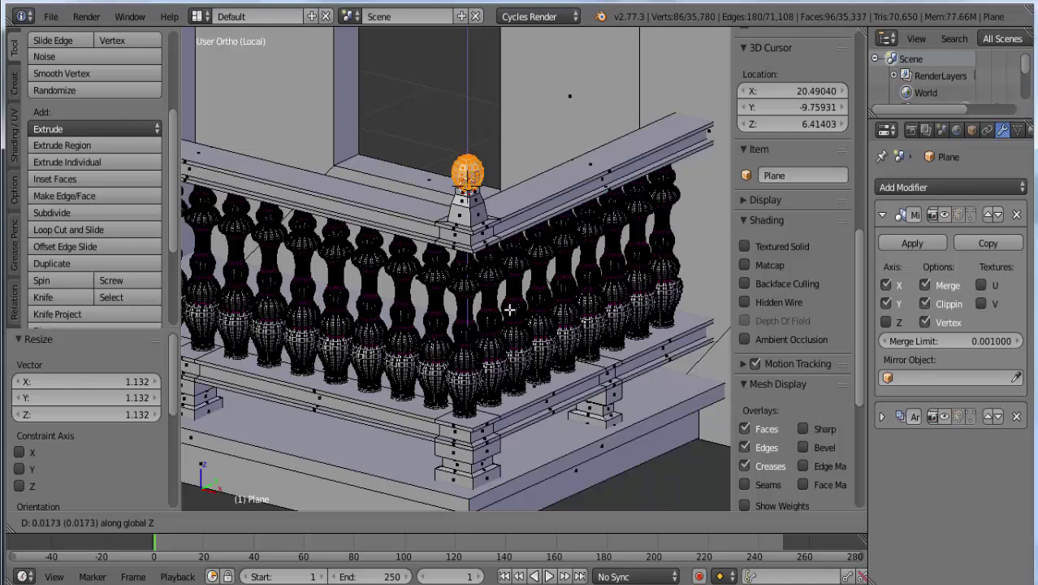
click(509, 309)
key(s)
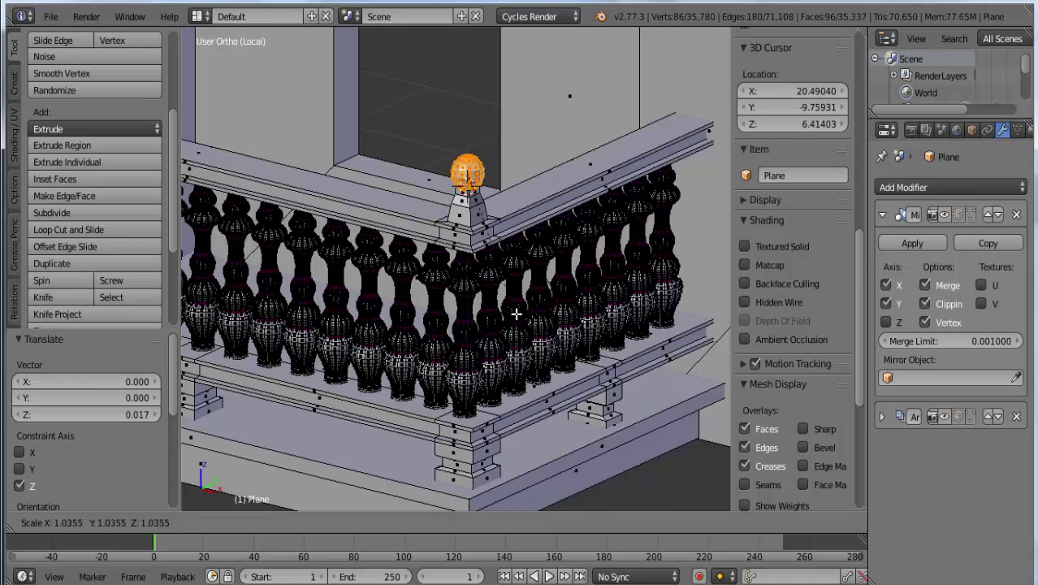
click(527, 325)
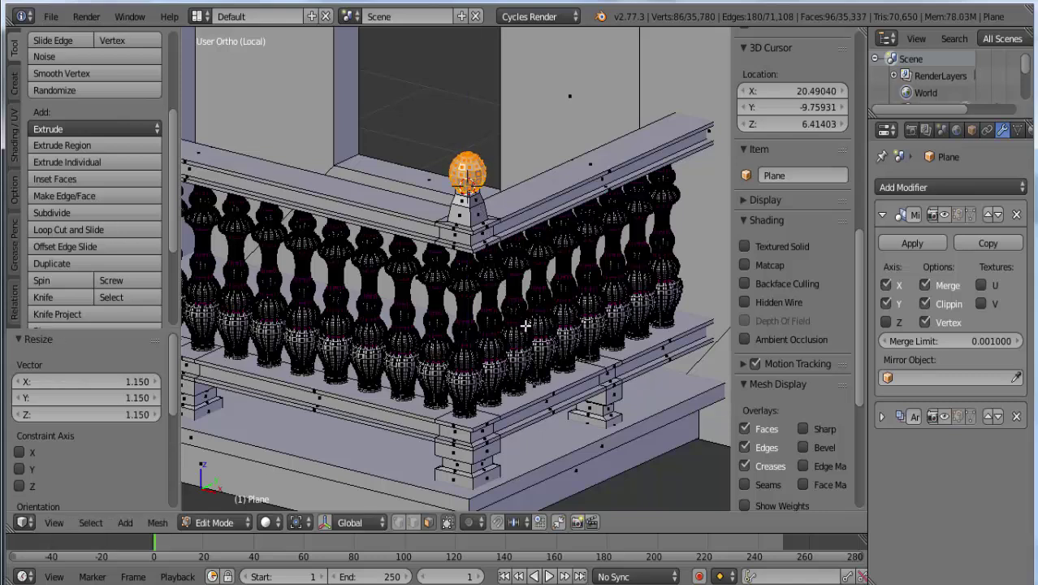
key(g)
key(z)
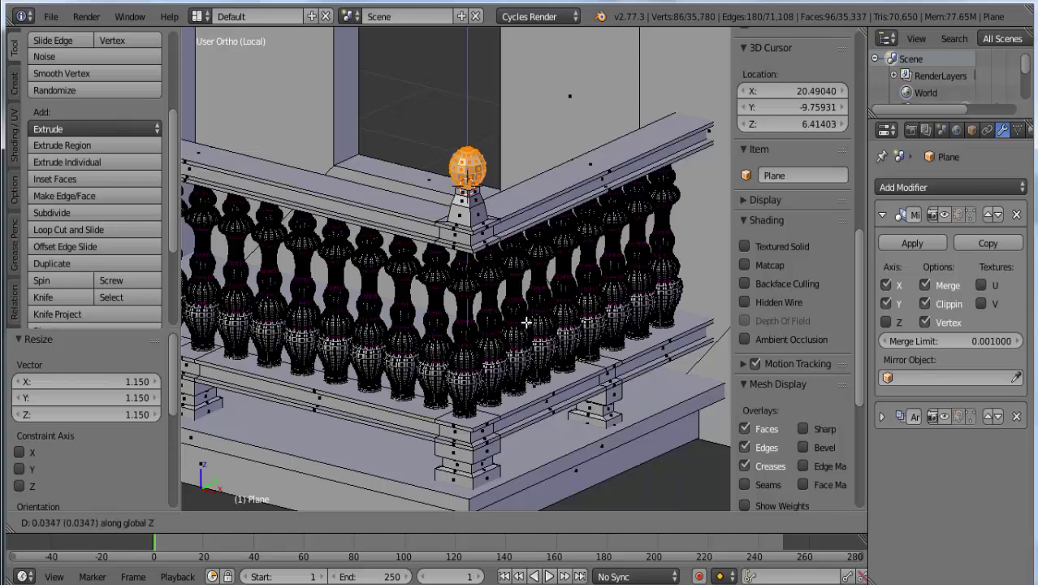
click(526, 322)
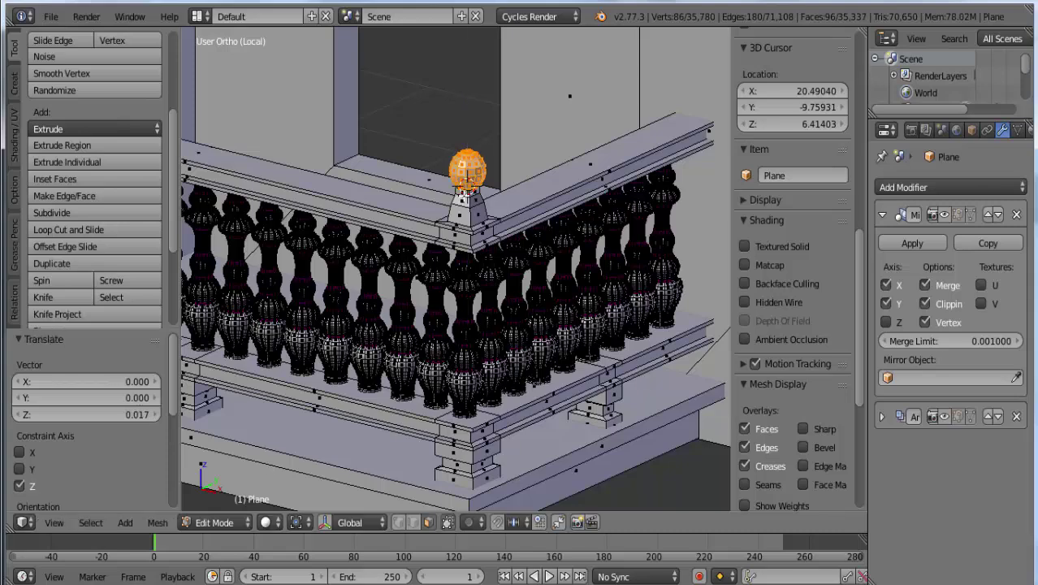
Return to Object Mode, tick the Mirror modifier's Y axis and enable its viewport display
key(Tab)
scroll(466, 223, down, 1)
scroll(471, 235, down, 3)
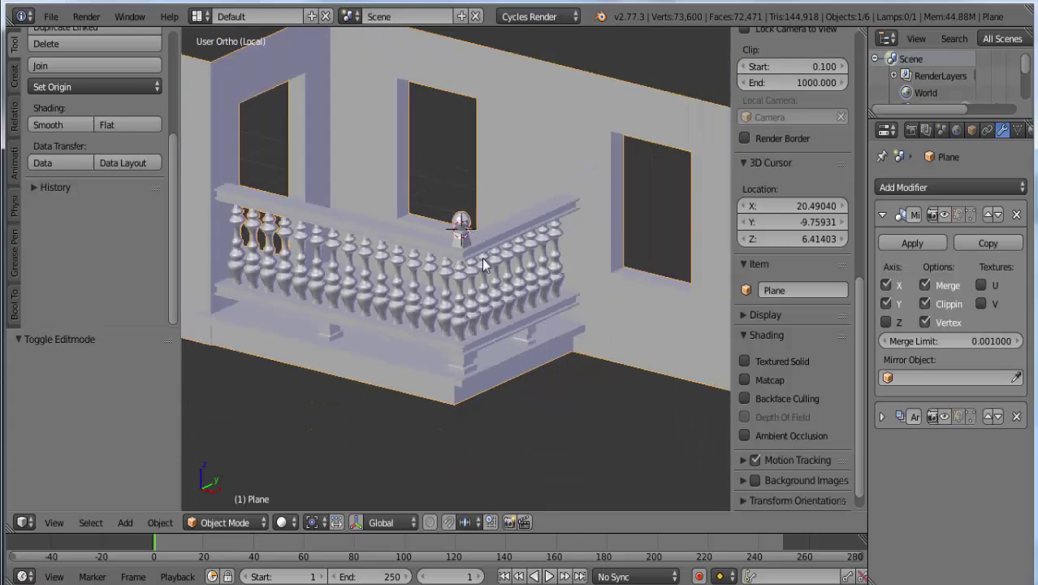
mouse_move(415, 320)
middle_down()
mouse_move(465, 307)
mouse_move(356, 304)
mouse_move(413, 297)
mouse_move(394, 296)
mouse_move(496, 324)
mouse_move(491, 352)
middle_up()
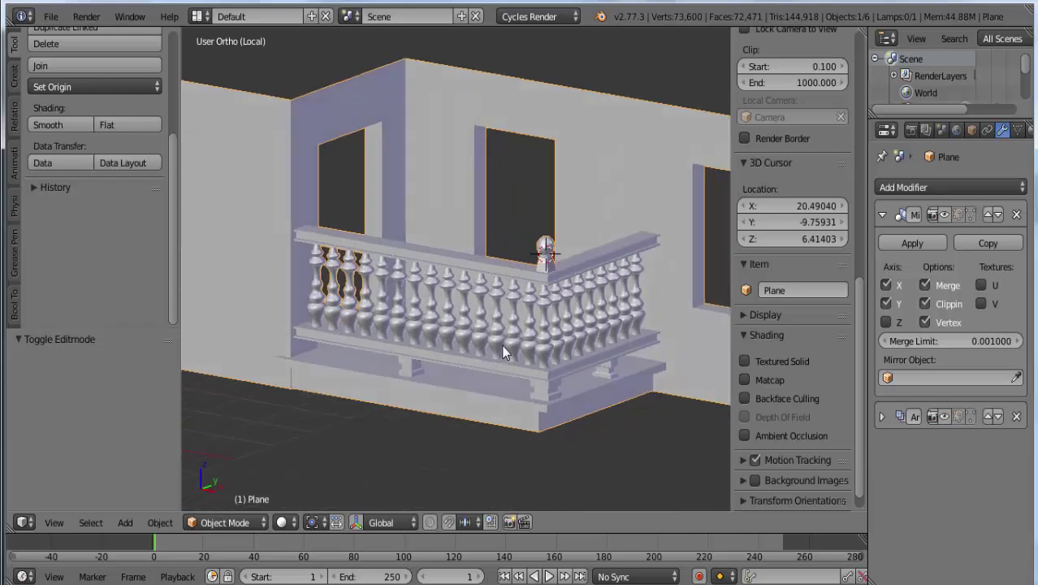
click(885, 302)
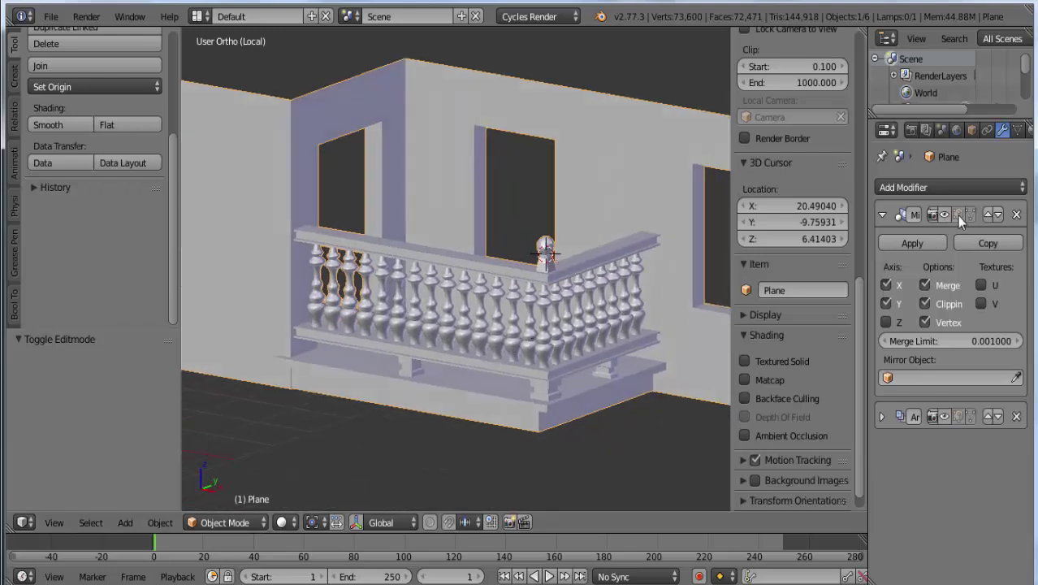
click(942, 215)
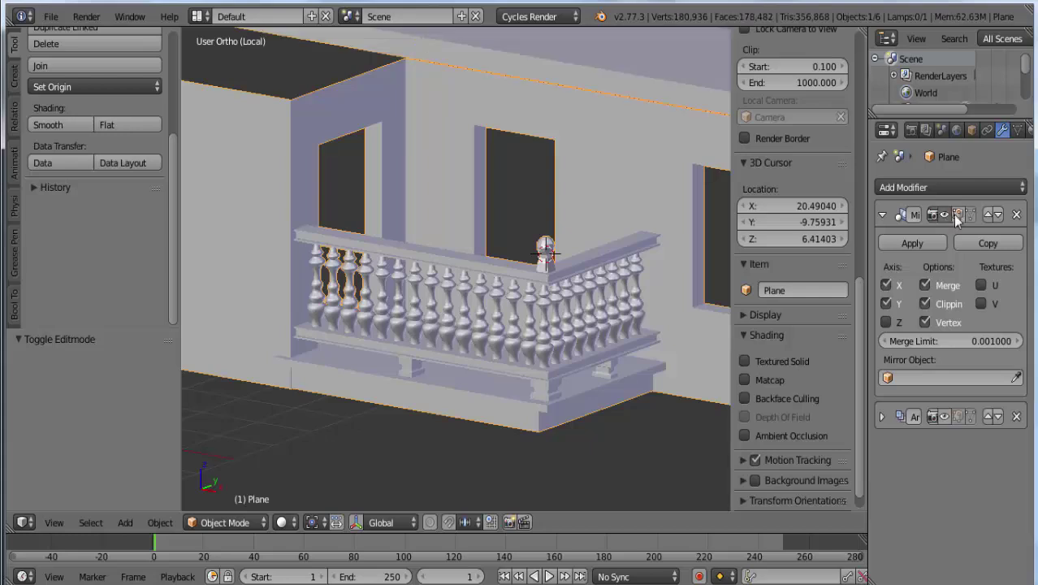
Enable the Array modifier's viewport display and inspect balconies repeated up every storey
click(953, 417)
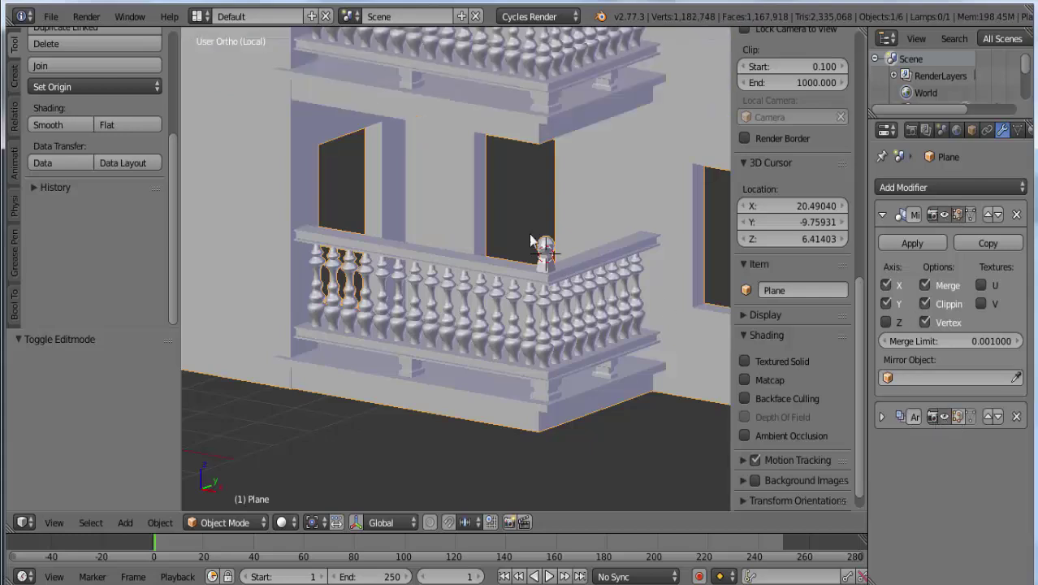
scroll(497, 231, down, 2)
scroll(497, 231, down, 2)
scroll(501, 227, down, 2)
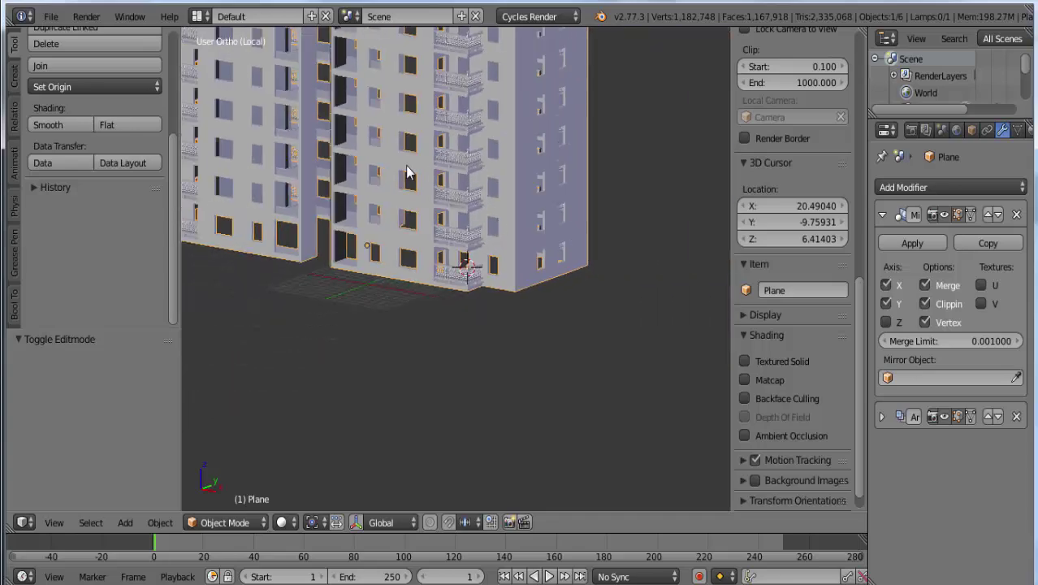
scroll(484, 186, down, 1)
mouse_move(484, 186)
middle_down()
mouse_move(523, 173)
mouse_move(462, 203)
mouse_move(552, 200)
mouse_move(533, 211)
middle_up()
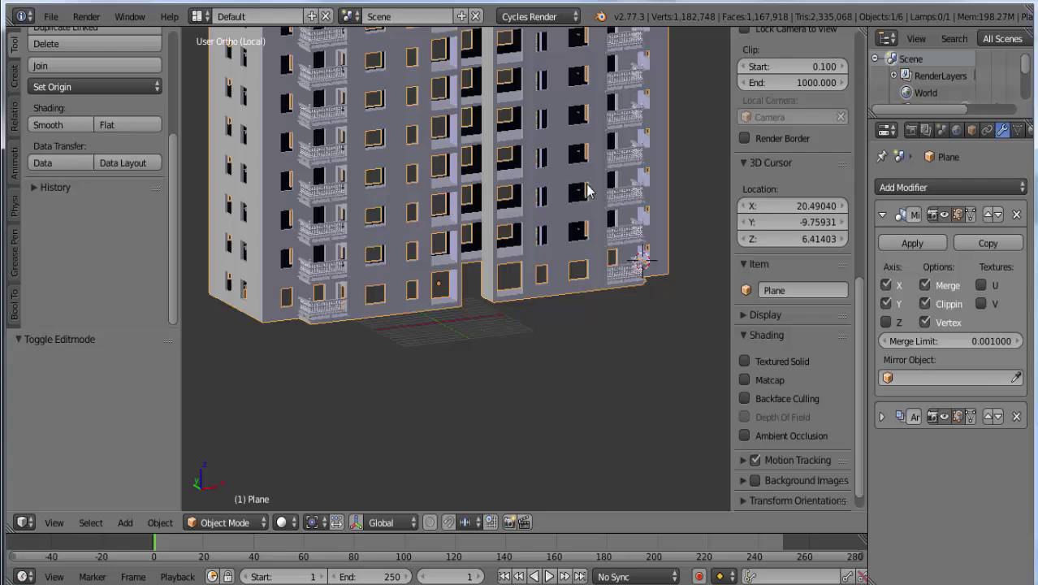
mouse_move(592, 191)
middle_down()
mouse_move(417, 207)
mouse_move(308, 184)
middle_up()
scroll(308, 185, up, 2)
scroll(445, 166, up, 2)
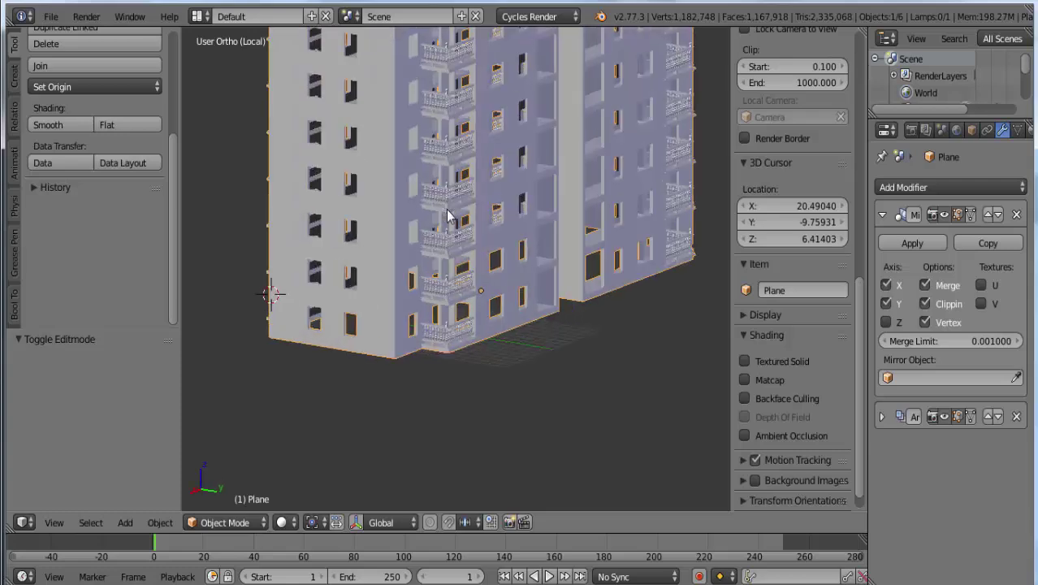
scroll(445, 167, up, 4)
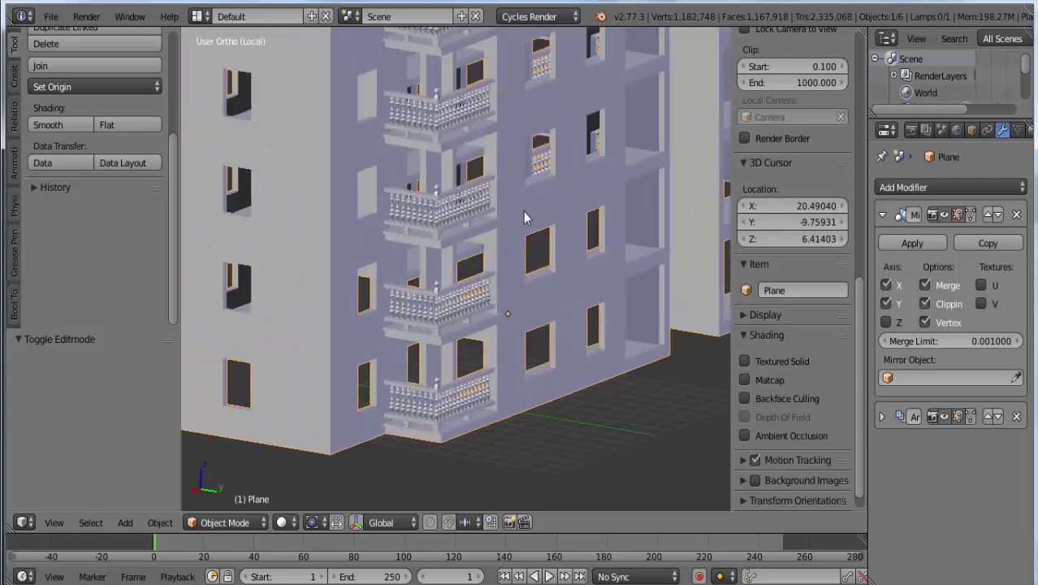
scroll(524, 213, down, 3)
scroll(569, 260, up, 2)
scroll(504, 266, up, 2)
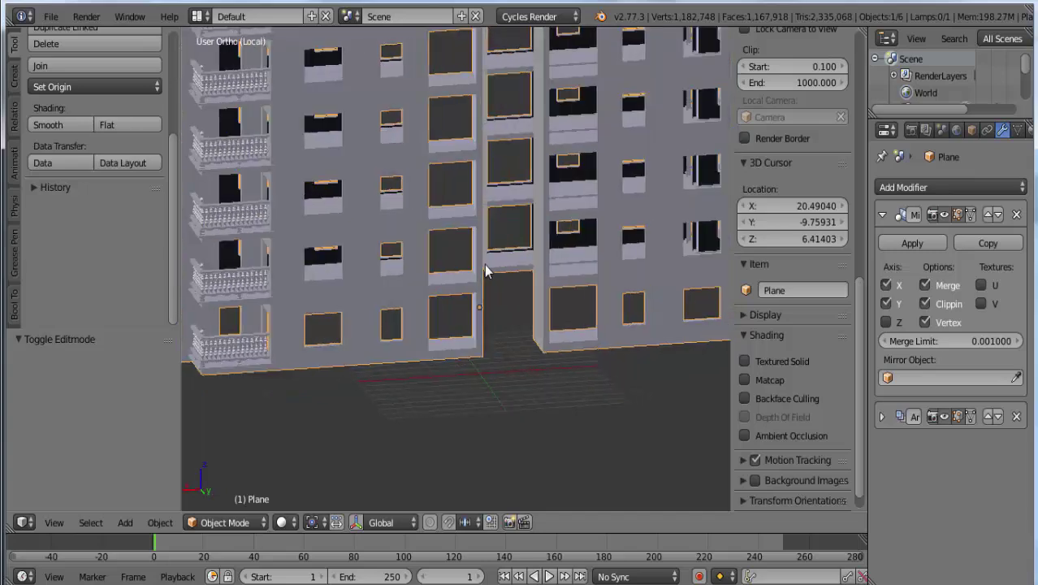
scroll(485, 270, down, 3)
middle_drag(432, 267, 412, 262)
scroll(492, 248, up, 3)
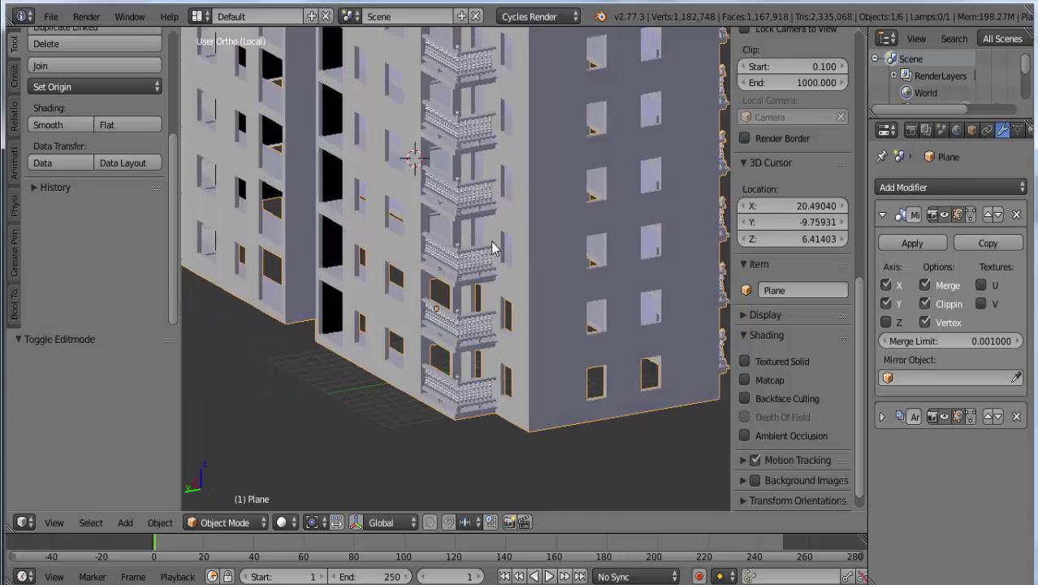
middle_drag(494, 248, 398, 240)
mouse_move(568, 186)
middle_down()
mouse_move(514, 267)
mouse_move(479, 294)
middle_up()
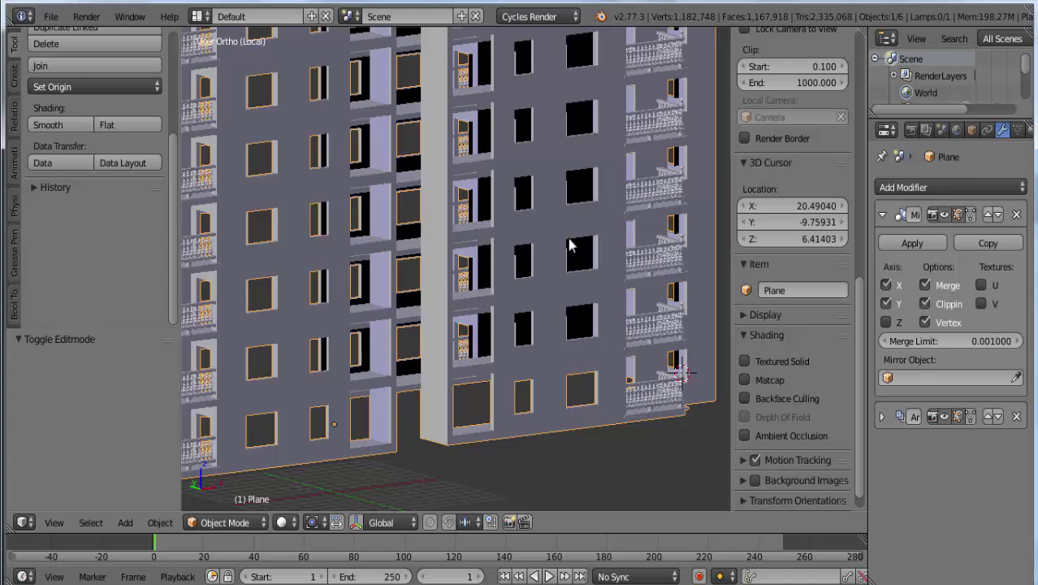
mouse_move(573, 239)
middle_down()
mouse_move(556, 283)
mouse_move(472, 352)
mouse_move(459, 355)
mouse_move(503, 321)
mouse_move(454, 348)
mouse_move(370, 336)
mouse_move(363, 324)
middle_up()
mouse_move(464, 289)
middle_down()
mouse_move(524, 278)
mouse_move(479, 271)
middle_up()
scroll(508, 281, up, 4)
scroll(508, 282, up, 1)
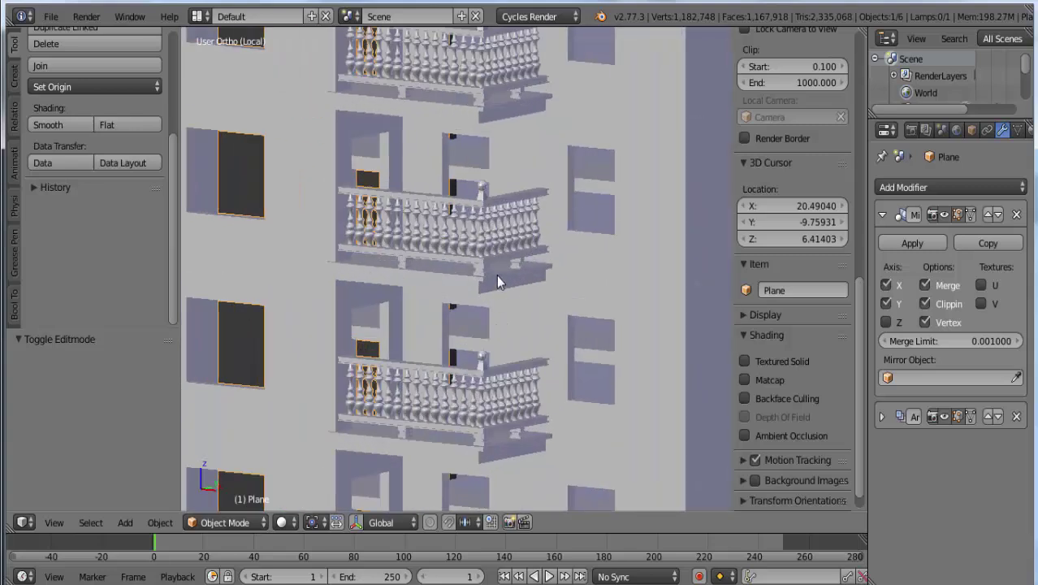
scroll(494, 278, up, 2)
shift+middle_drag(496, 276, 516, 210)
scroll(490, 277, down, 1)
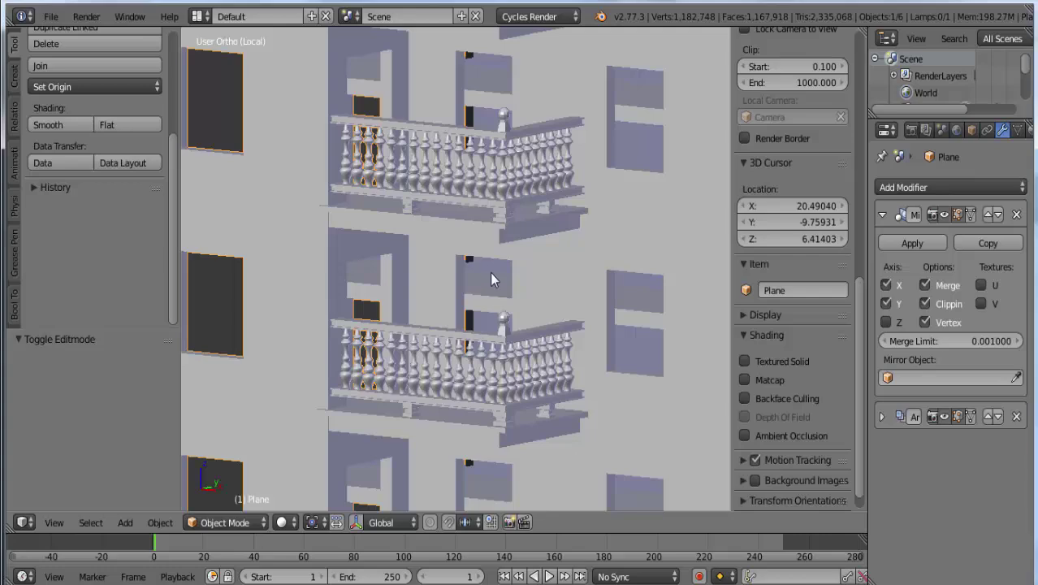
scroll(490, 271, down, 2)
scroll(495, 266, down, 2)
scroll(495, 265, down, 2)
scroll(495, 265, down, 1)
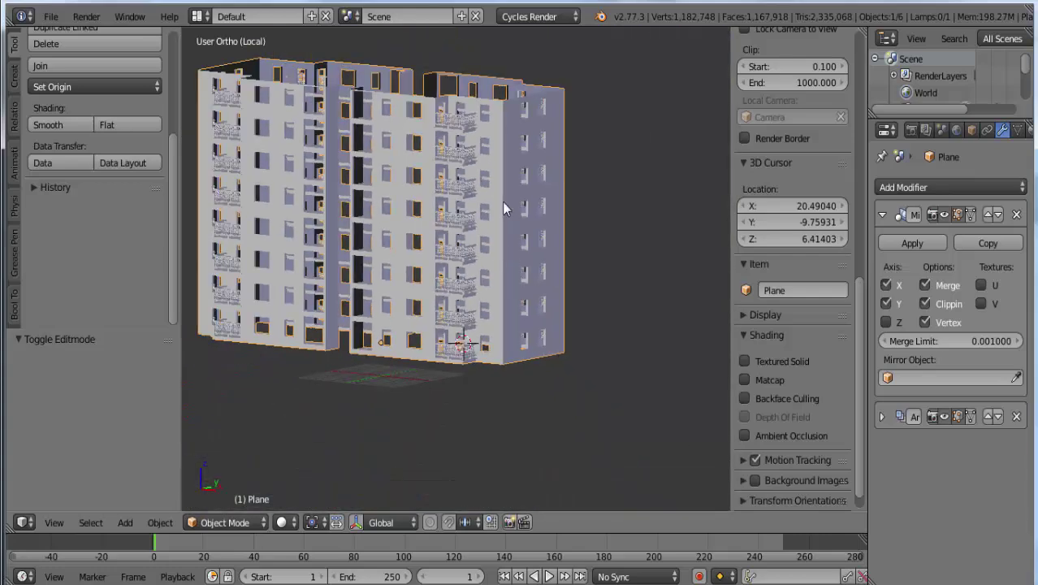
Exit Local view to show the whole scene, including the red ground-floor structure
key(KP_Divide)
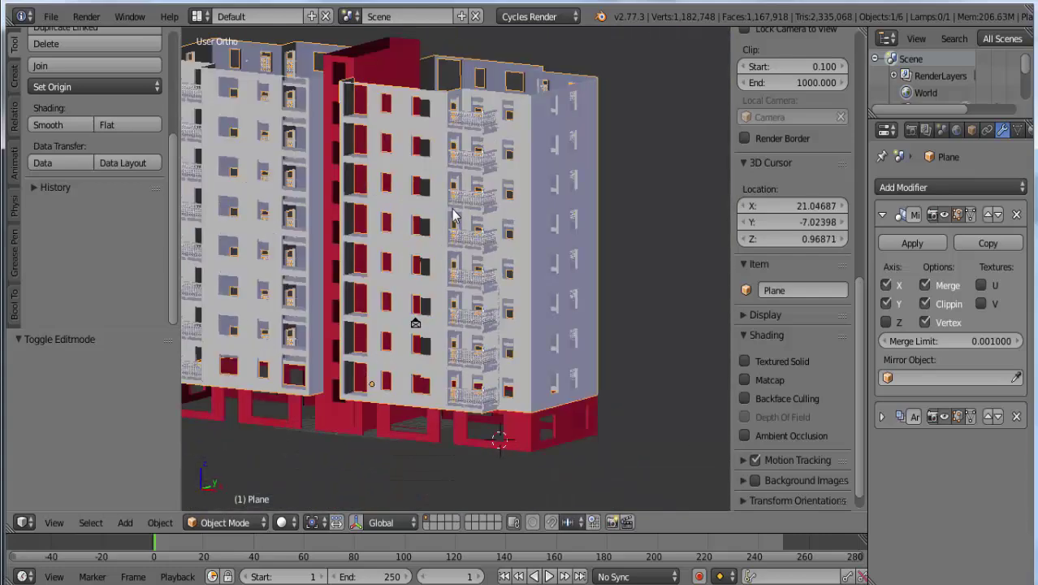
scroll(453, 215, up, 2)
scroll(568, 175, up, 1)
scroll(572, 203, up, 1)
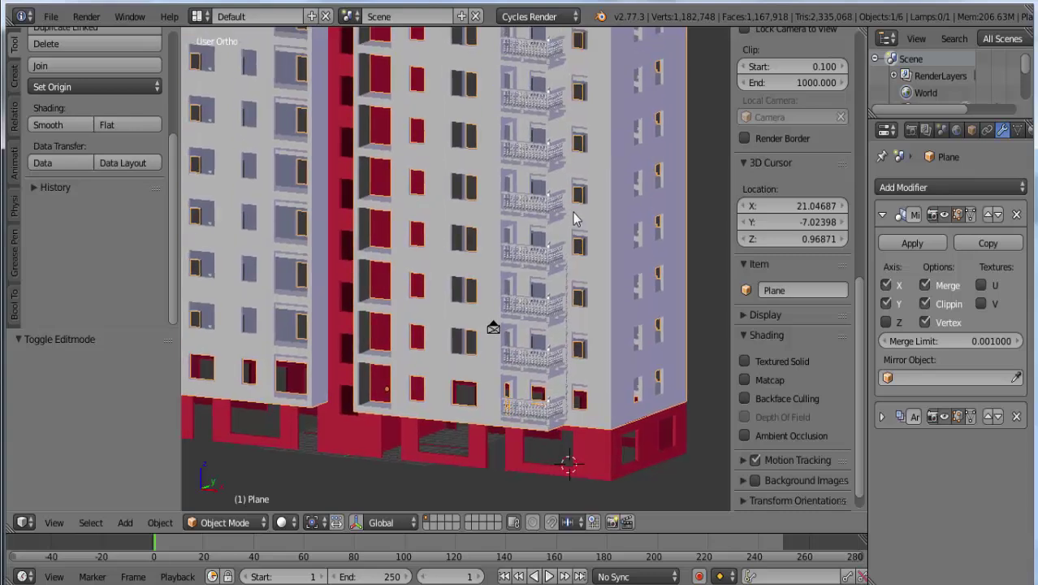
scroll(566, 226, down, 1)
scroll(560, 227, down, 3)
scroll(560, 228, up, 3)
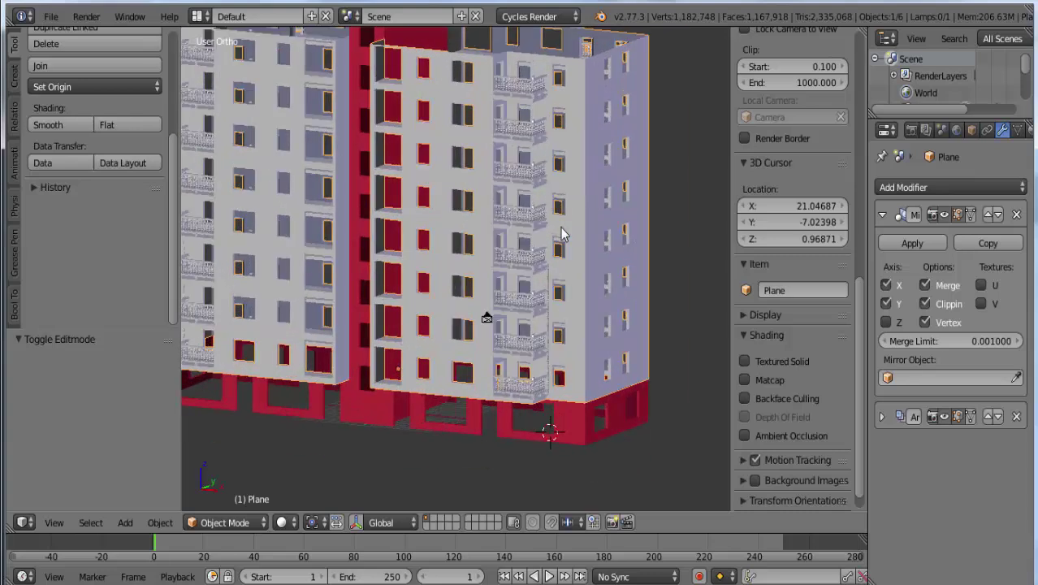